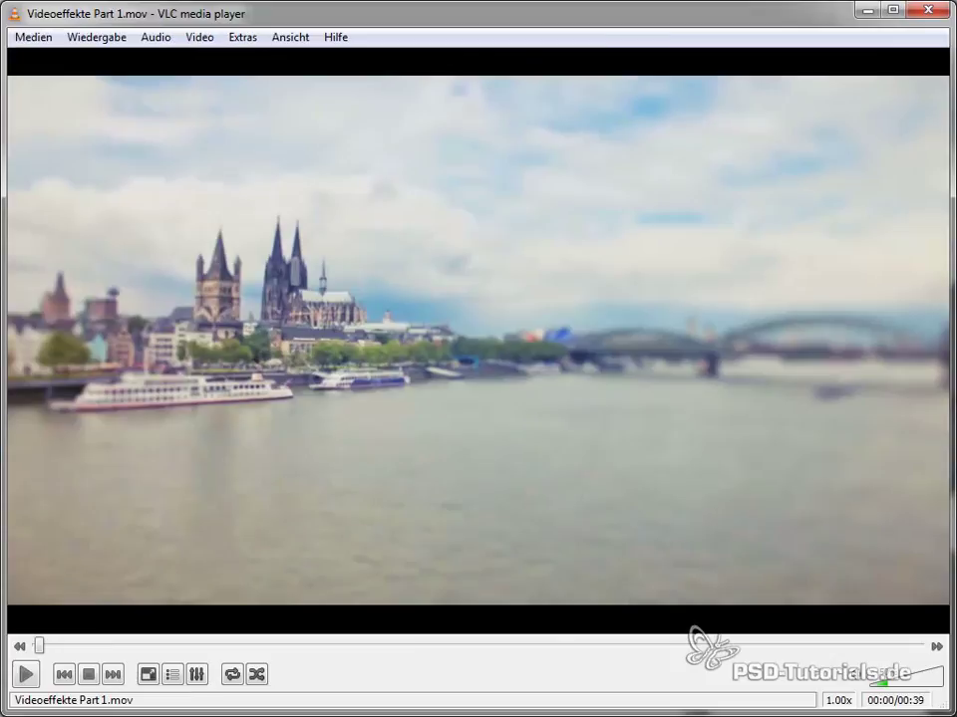
- Play the finished effects demo in VLC, pausing at 00:14 and 00:24 to review the looks
left_click(26, 677)
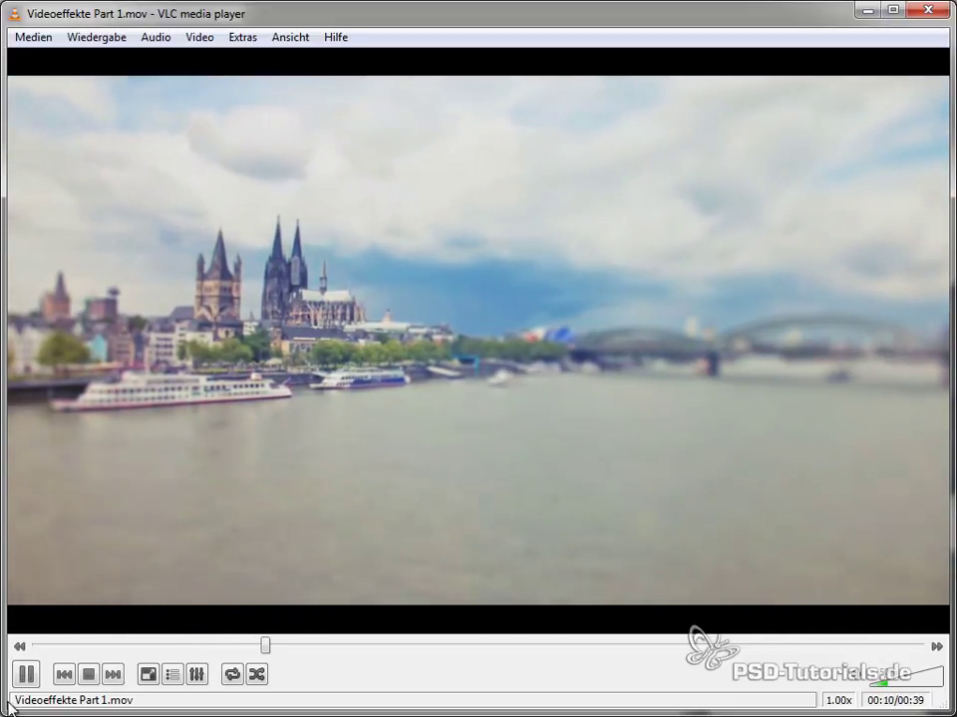
left_click(26, 674)
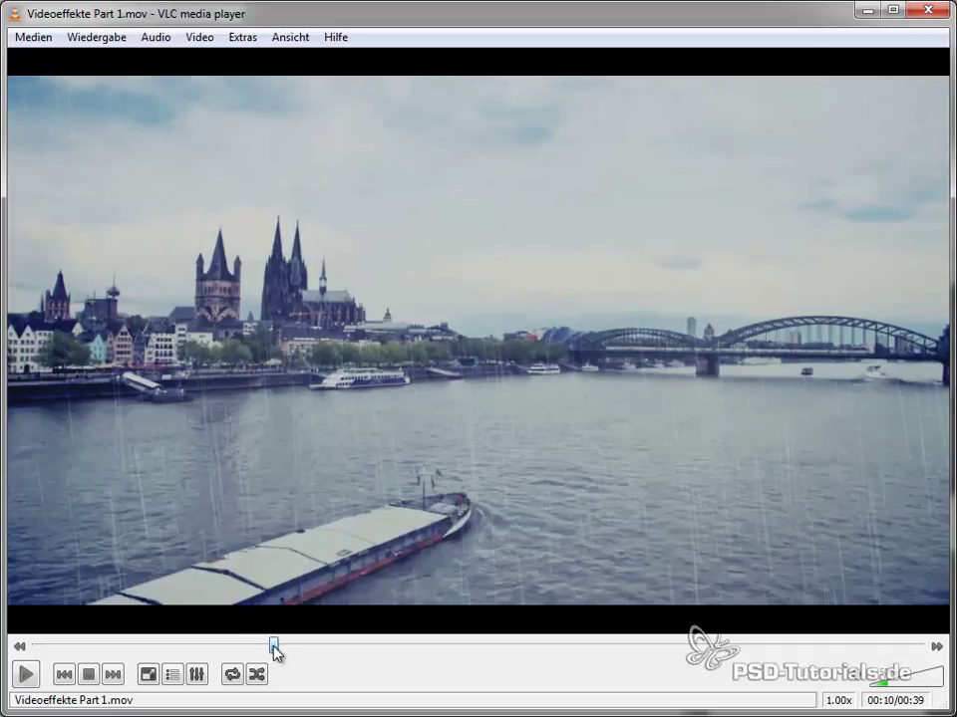
left_click_drag(275, 646, 256, 646)
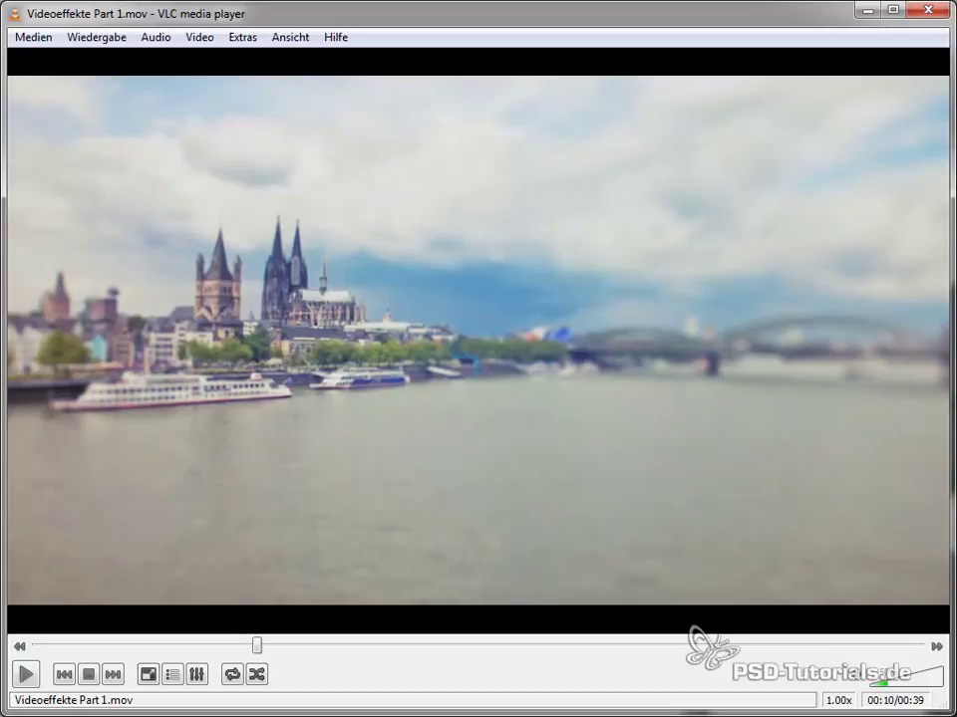
left_click(26, 675)
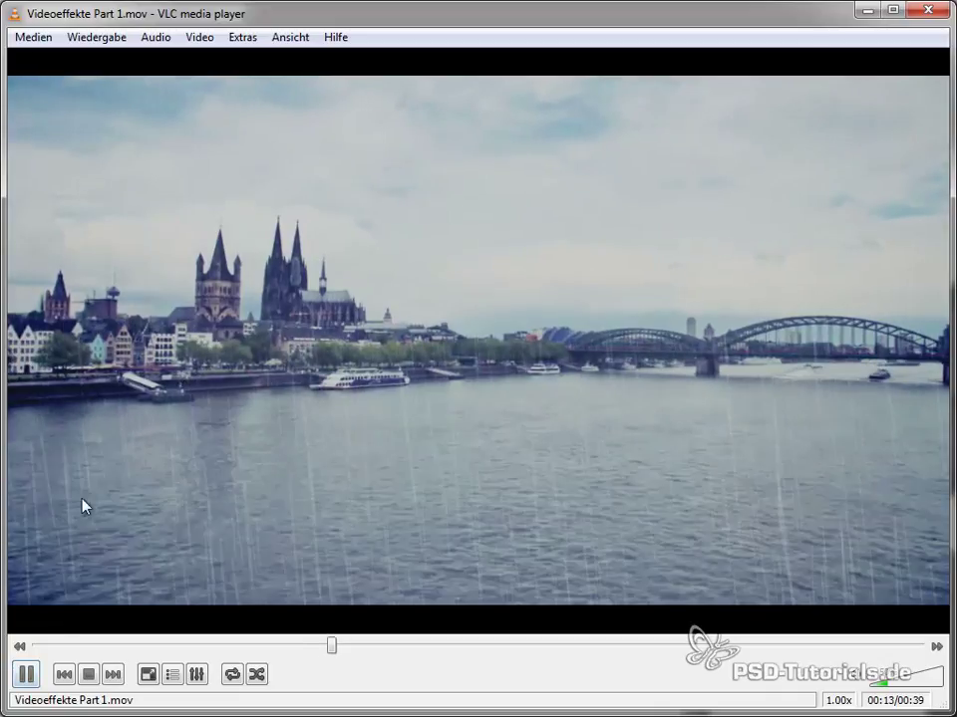
left_click(26, 675)
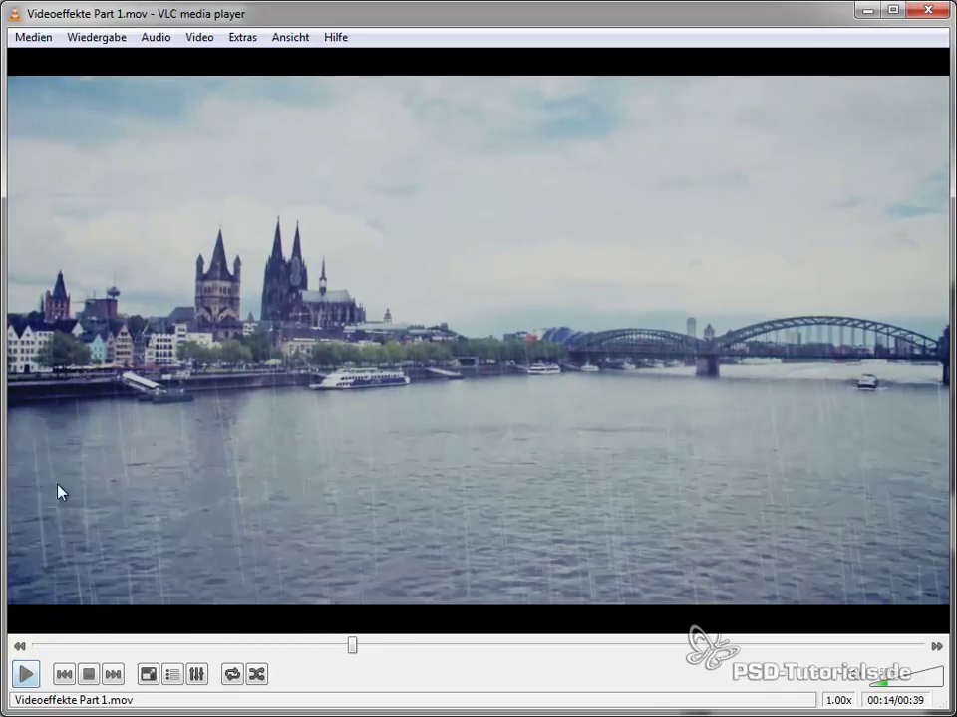
left_click(27, 679)
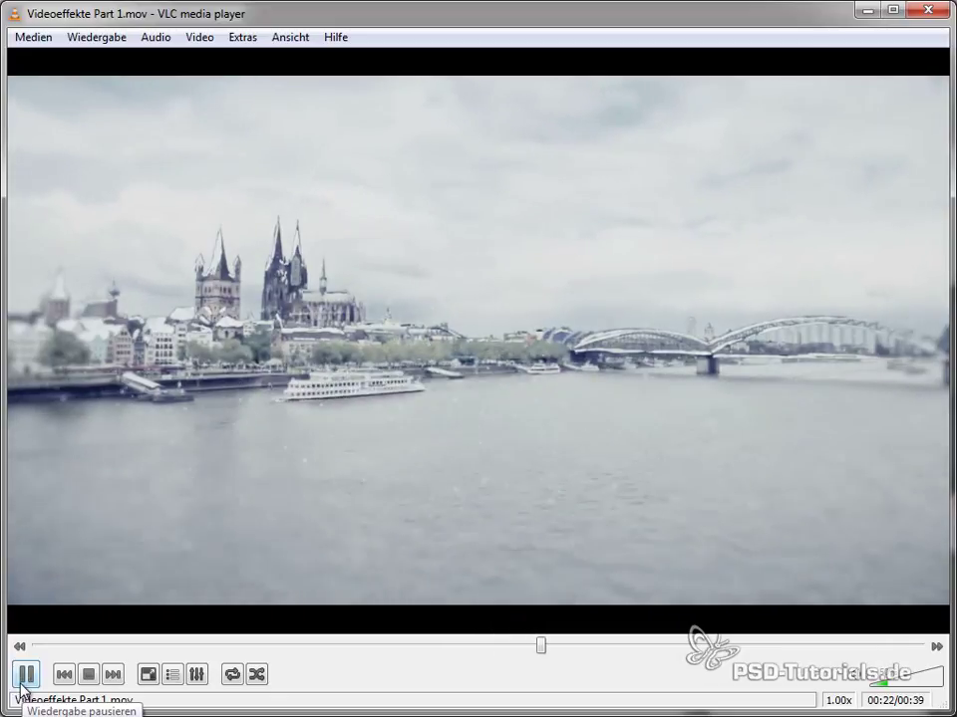
left_click(26, 675)
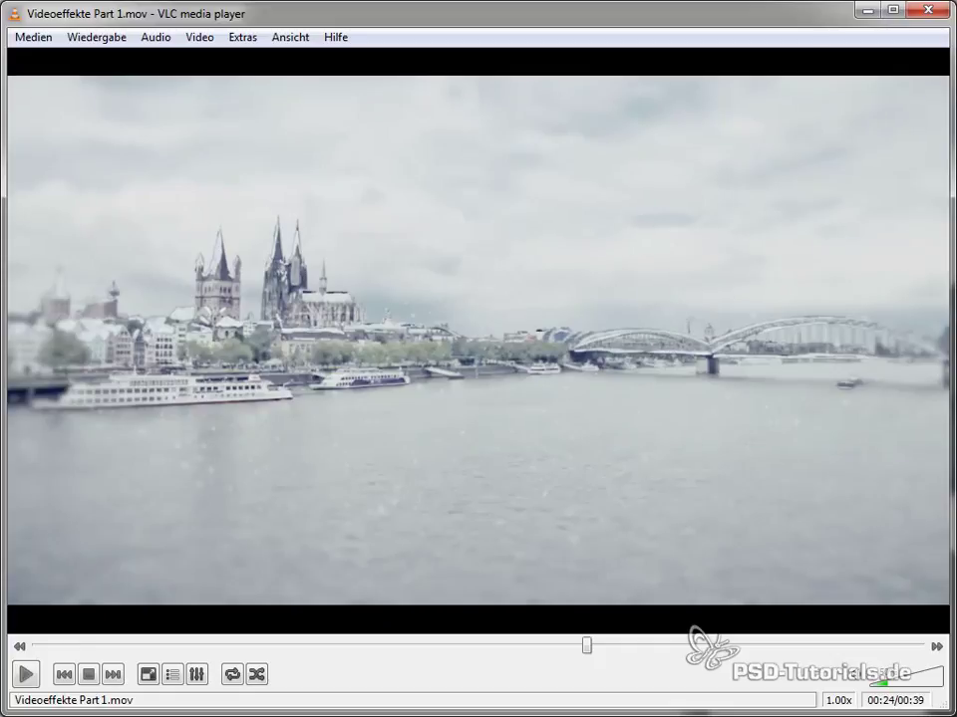
key("space")
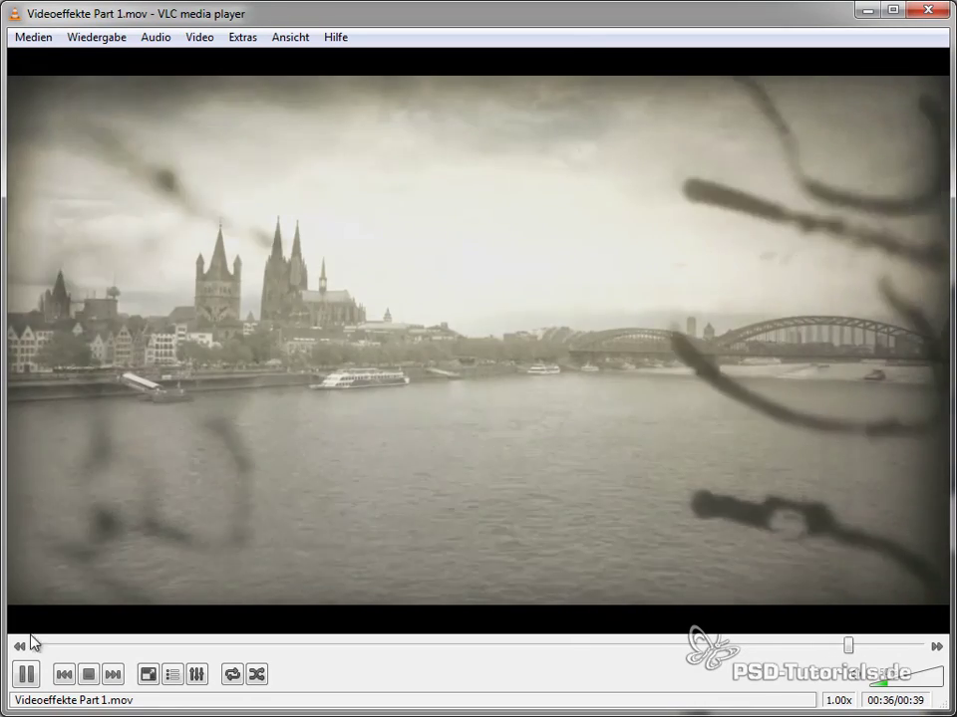
- Pause the sepia section at 00:37 and step back to the barge scene at 00:34
left_click(26, 675)
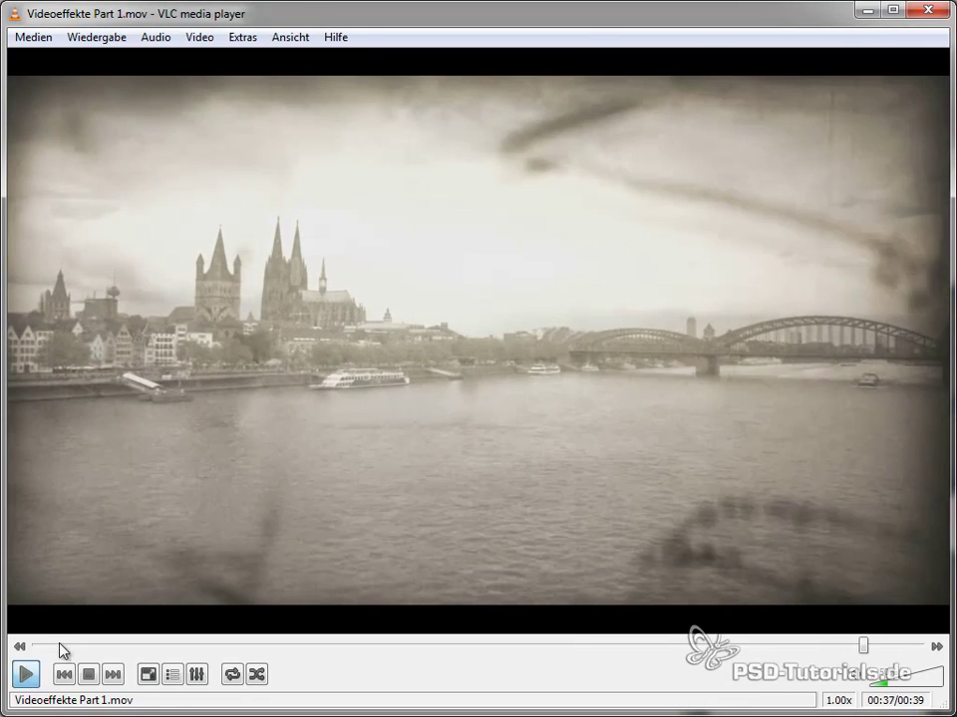
left_click(829, 646)
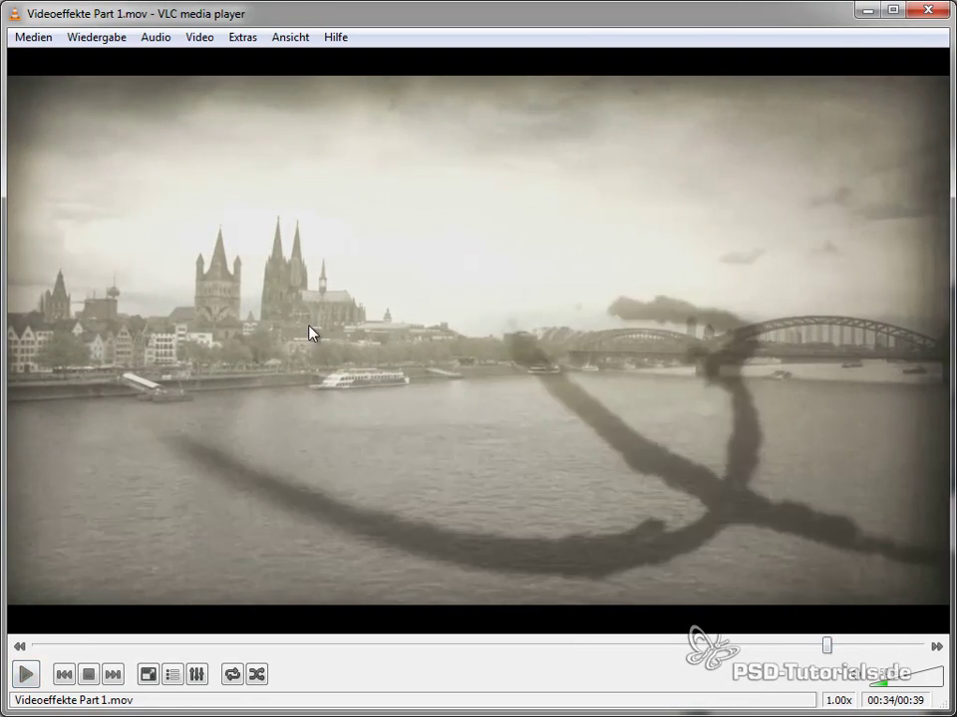
left_click(813, 646)
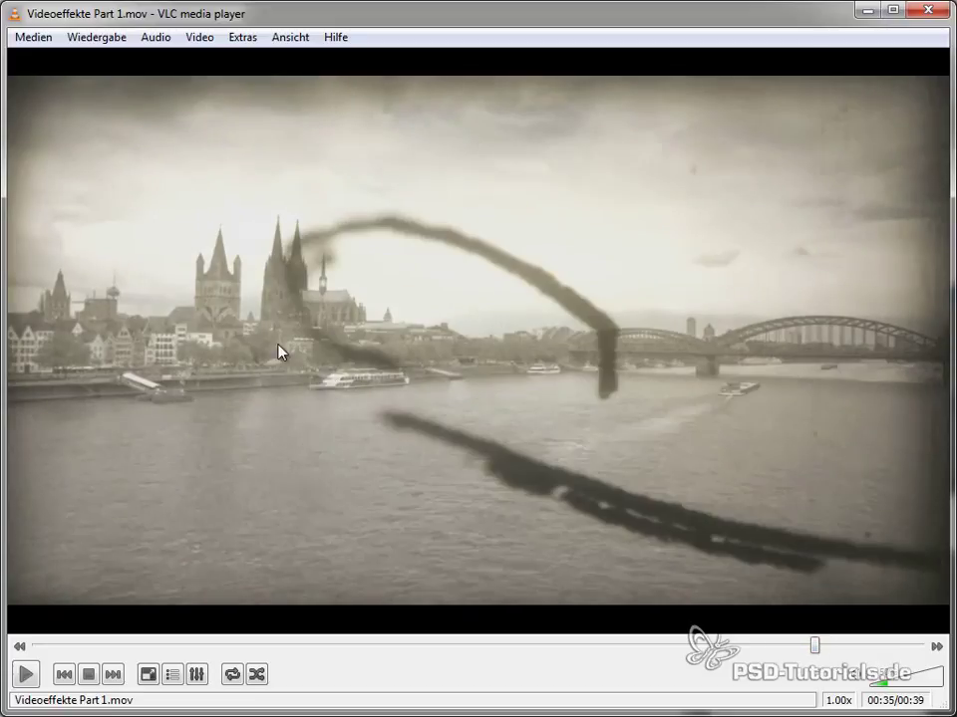
left_click(794, 646)
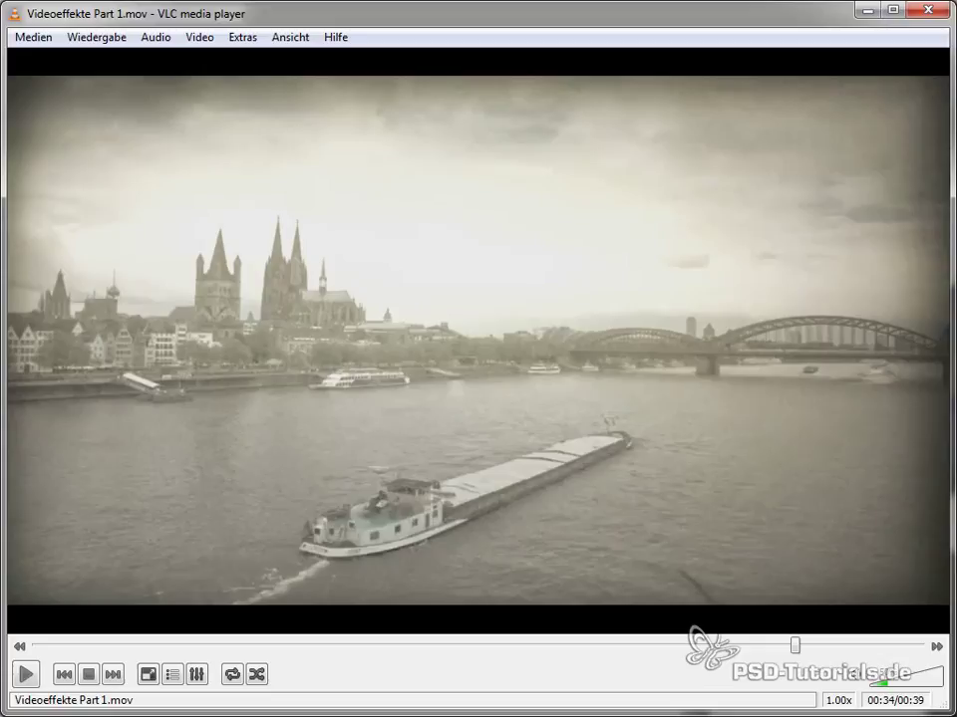
- Minimize VLC, open Rhein.mov in the Footage viewer and scrub back to about four seconds
left_click(863, 10)
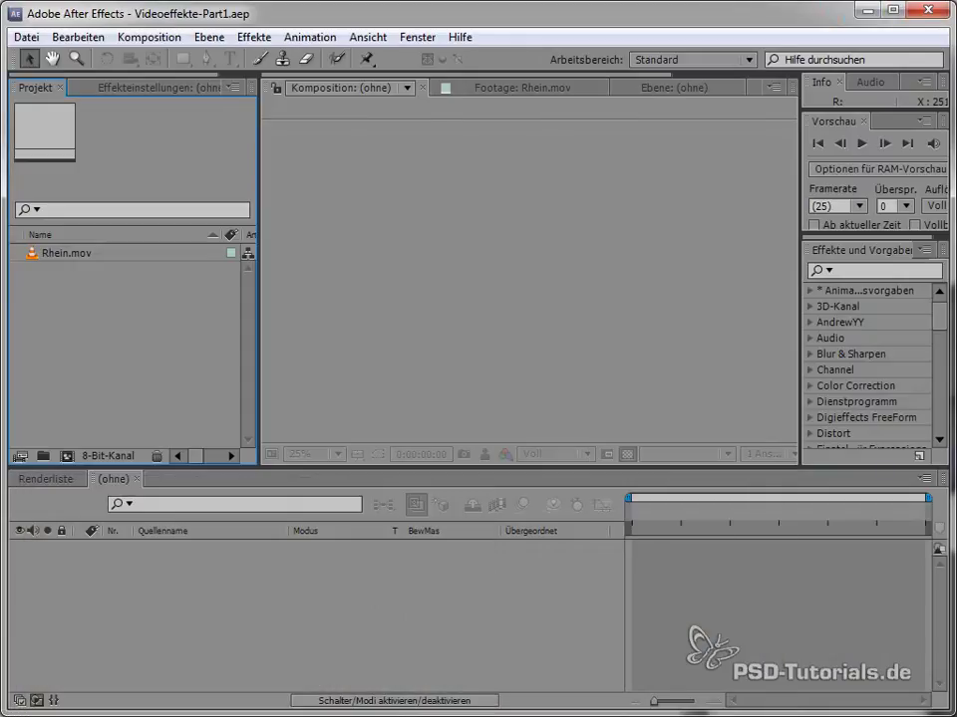
left_click(64, 257)
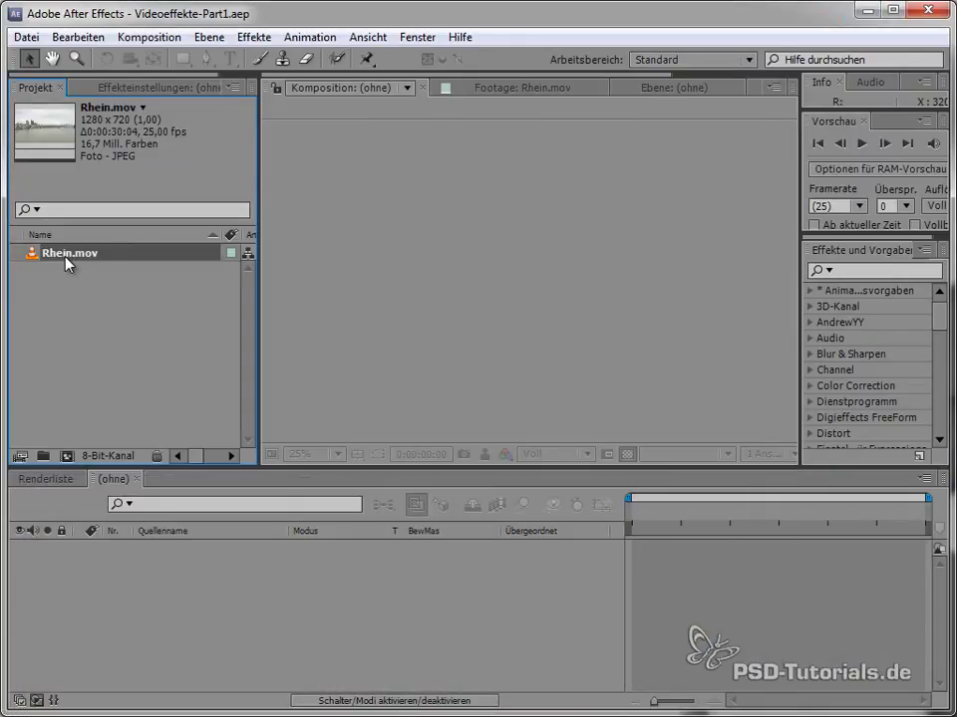
double_click(62, 255)
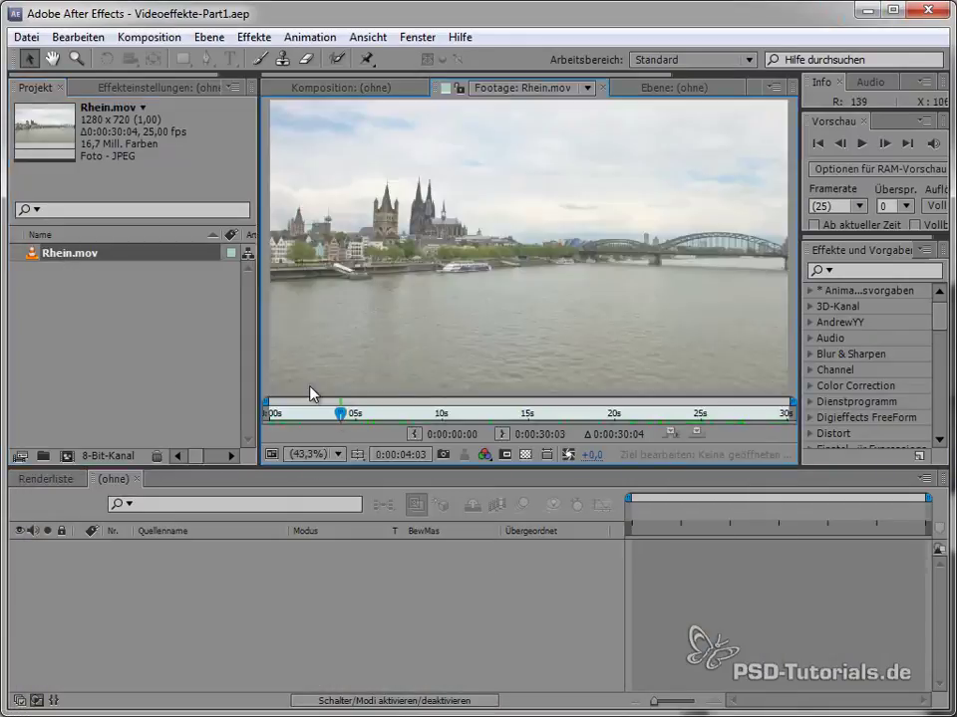
left_click_drag(478, 415, 485, 415)
left_click_drag(426, 414, 353, 415)
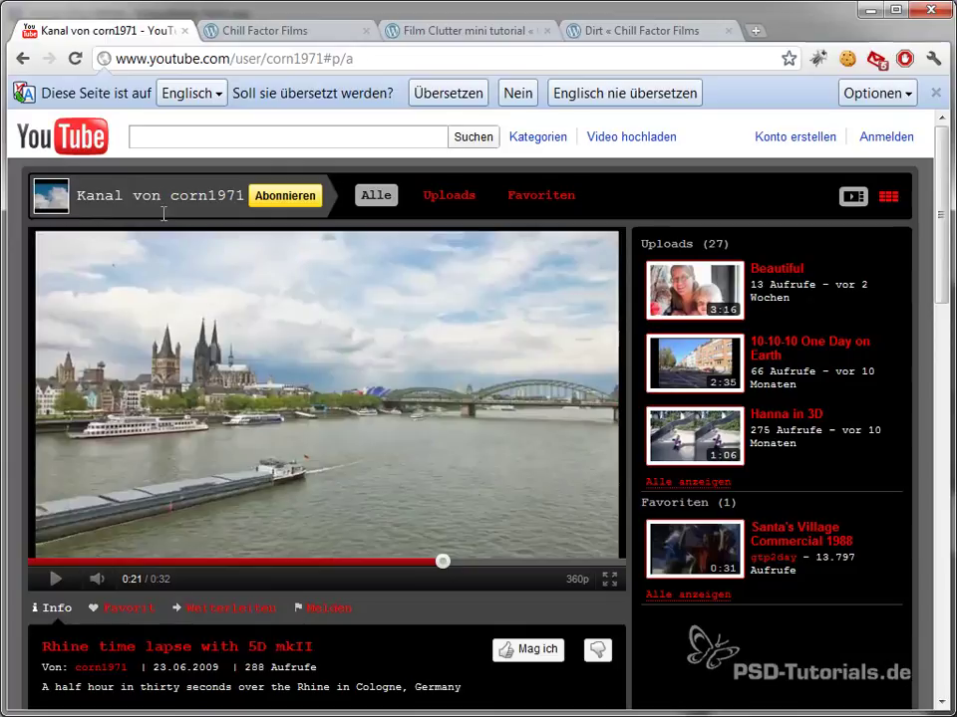
- Jump the YouTube Rhine time lapse back to 0:14, then minimize the browser
scroll(949, 269, "down", 2)
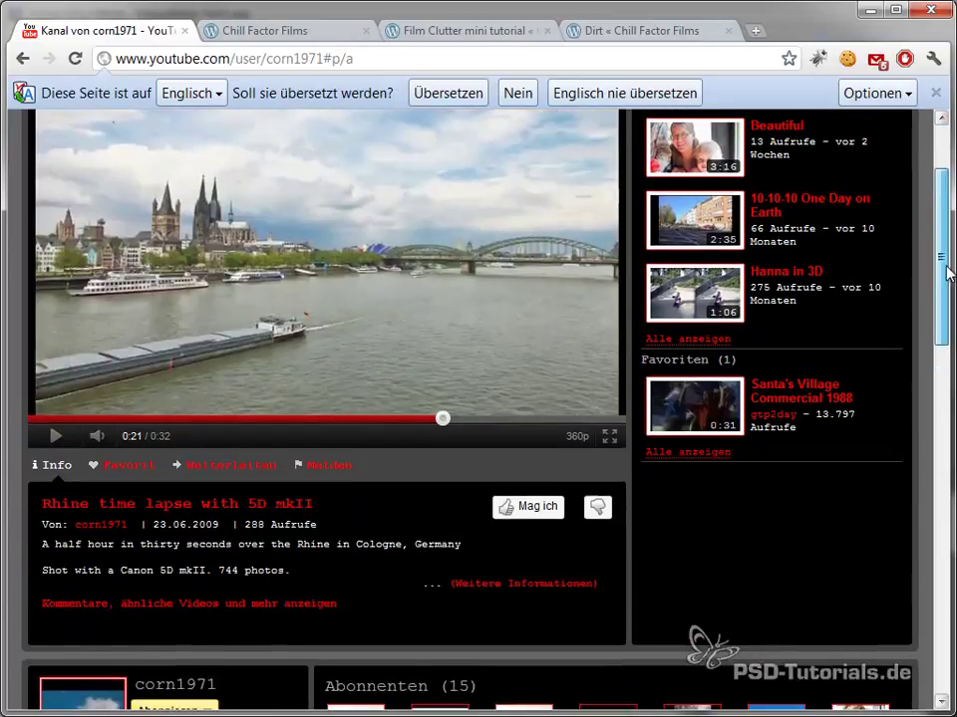
left_click(307, 430)
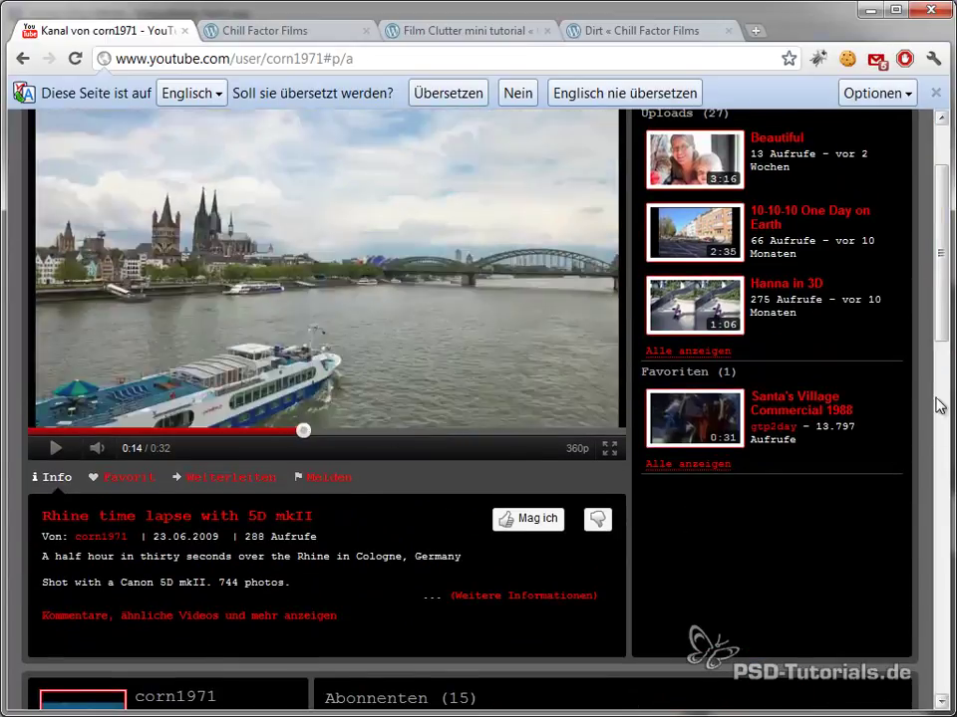
scroll(942, 359, "up", 1)
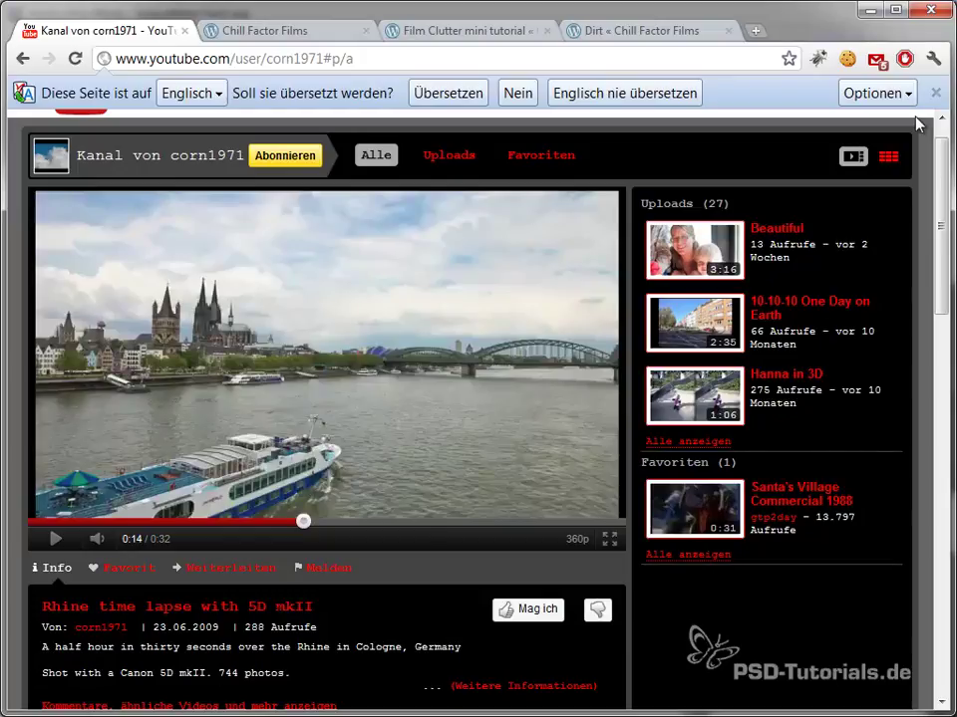
left_click(868, 10)
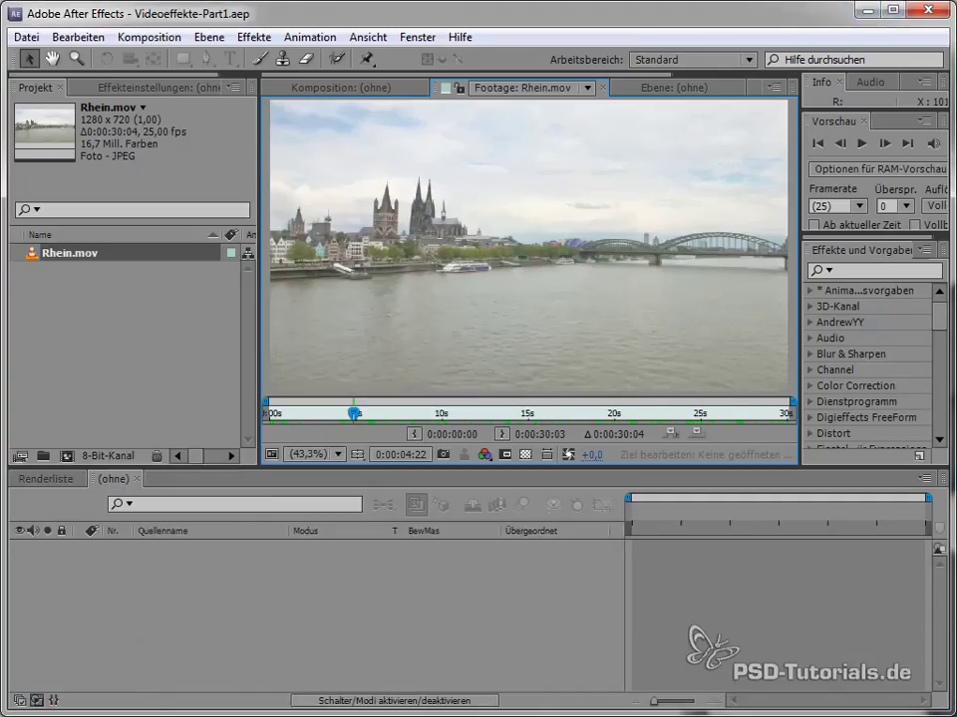
- Create a composition from Rhein.mov, fit it to the viewer, and start the work area at 0:00:18:06
left_click(329, 88)
left_click_drag(70, 255, 65, 456)
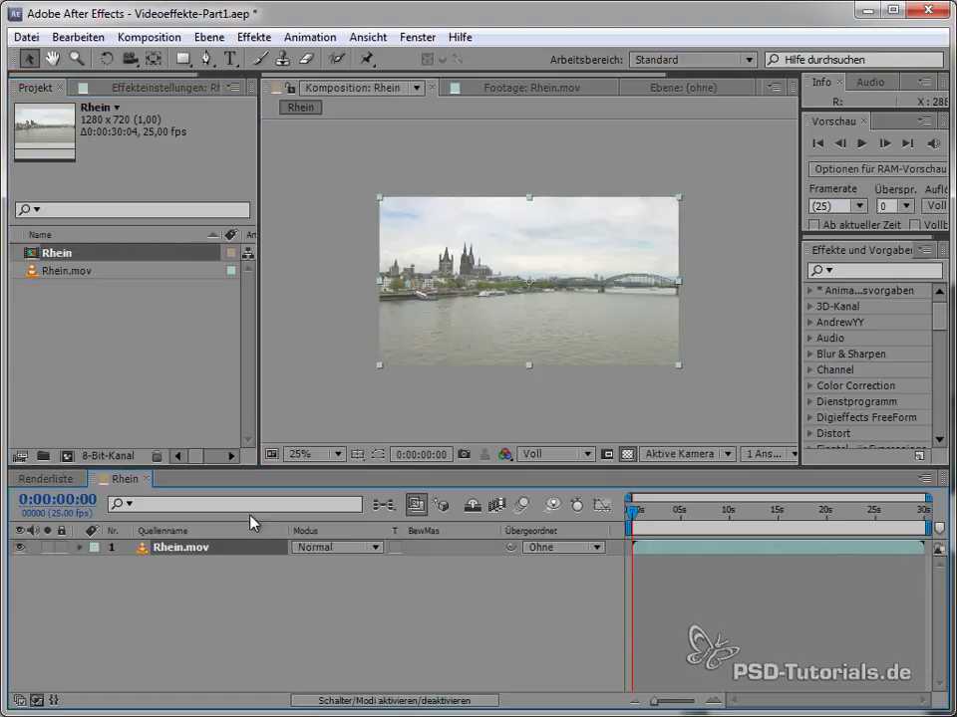
left_click(315, 455)
left_click(341, 414)
mouse_move(669, 510)
left_mouse_down()
mouse_move(832, 511)
mouse_move(745, 538)
mouse_move(707, 510)
mouse_move(809, 512)
left_mouse_up()
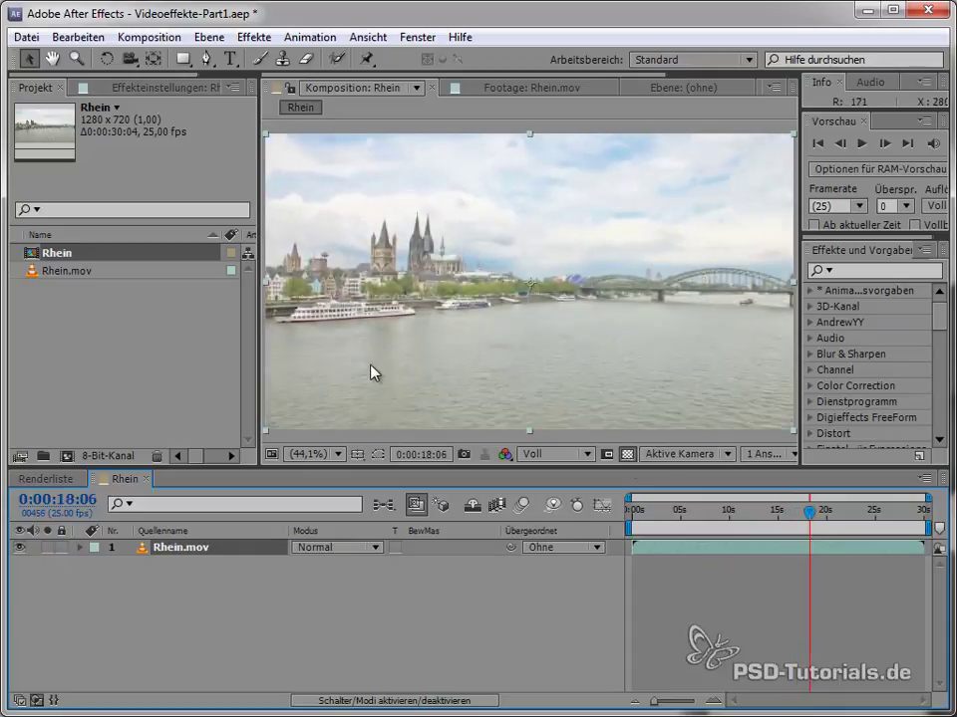
key("b")
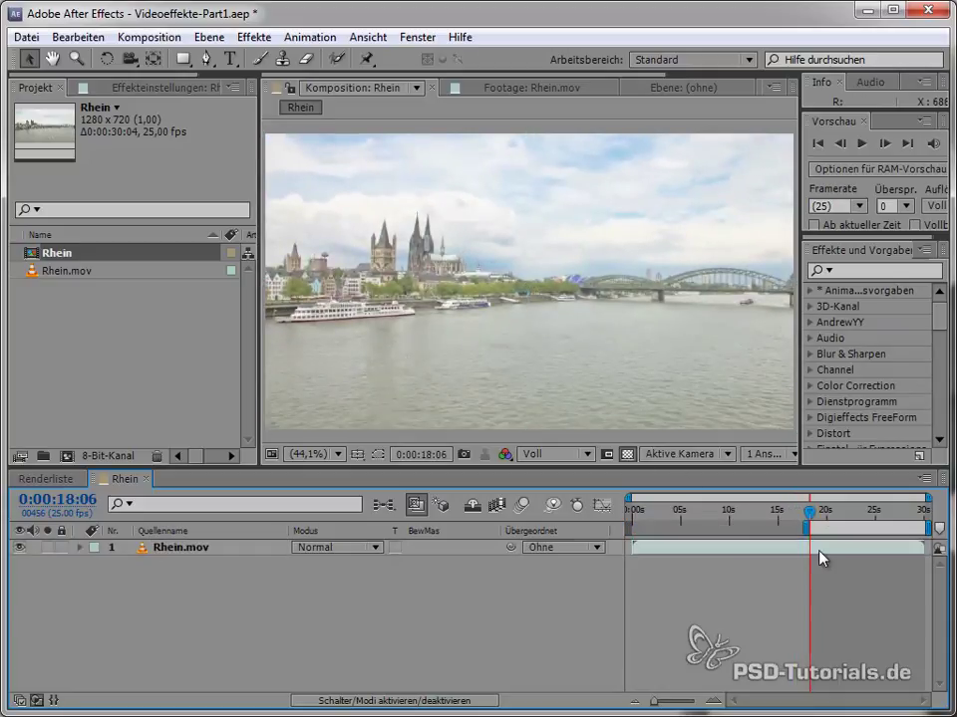
- Scrub to 0:00:23:06 and inspect the riverbank at 100% zoom before zooming back out
mouse_move(812, 512)
left_mouse_down()
mouse_move(868, 521)
mouse_move(906, 514)
left_mouse_up()
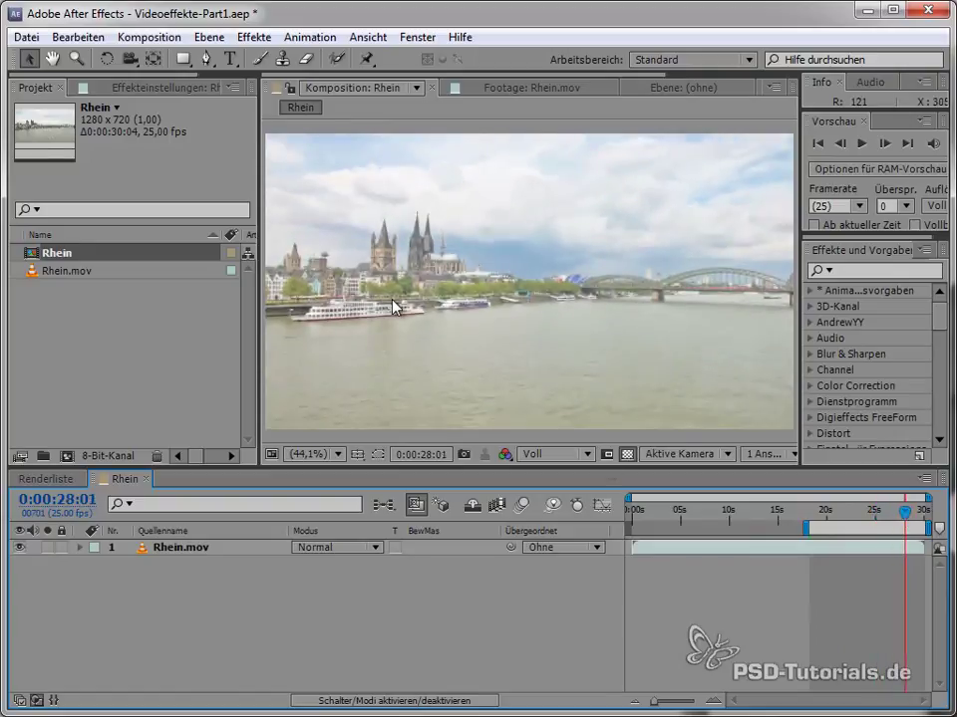
key("period")
key("slash")
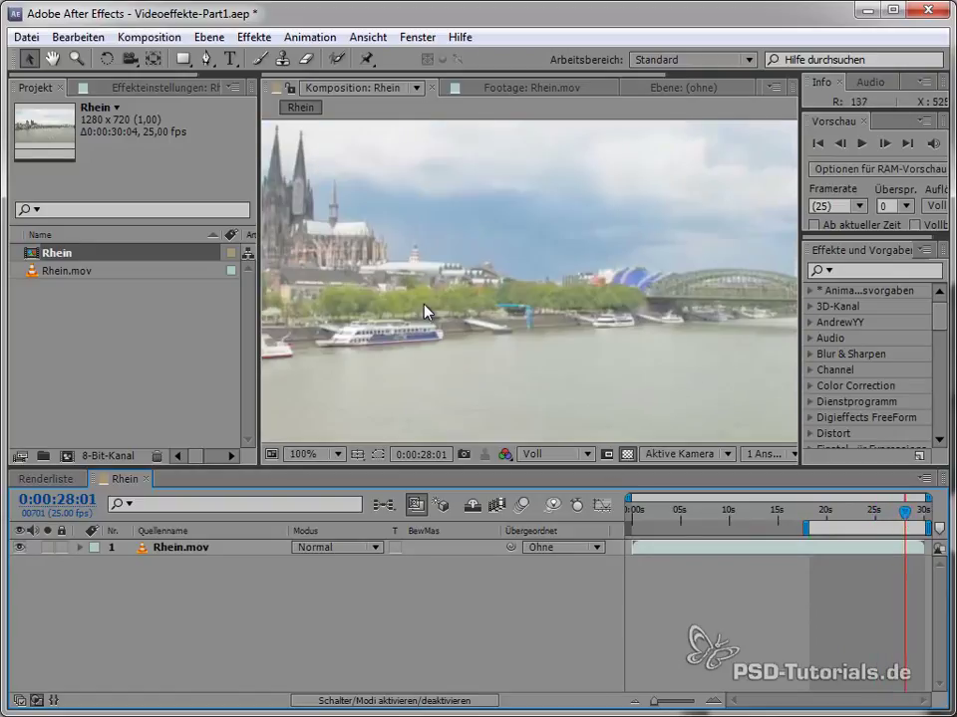
key("h")
left_click_drag(428, 314, 498, 346)
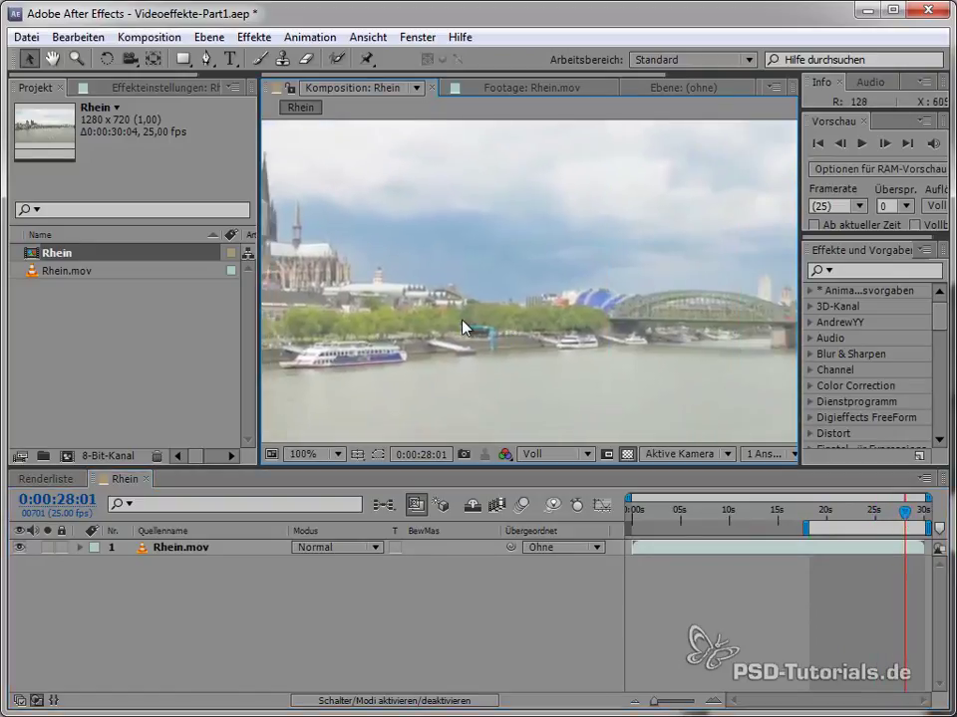
key("v")
key("comma")
key("comma")
key("period")
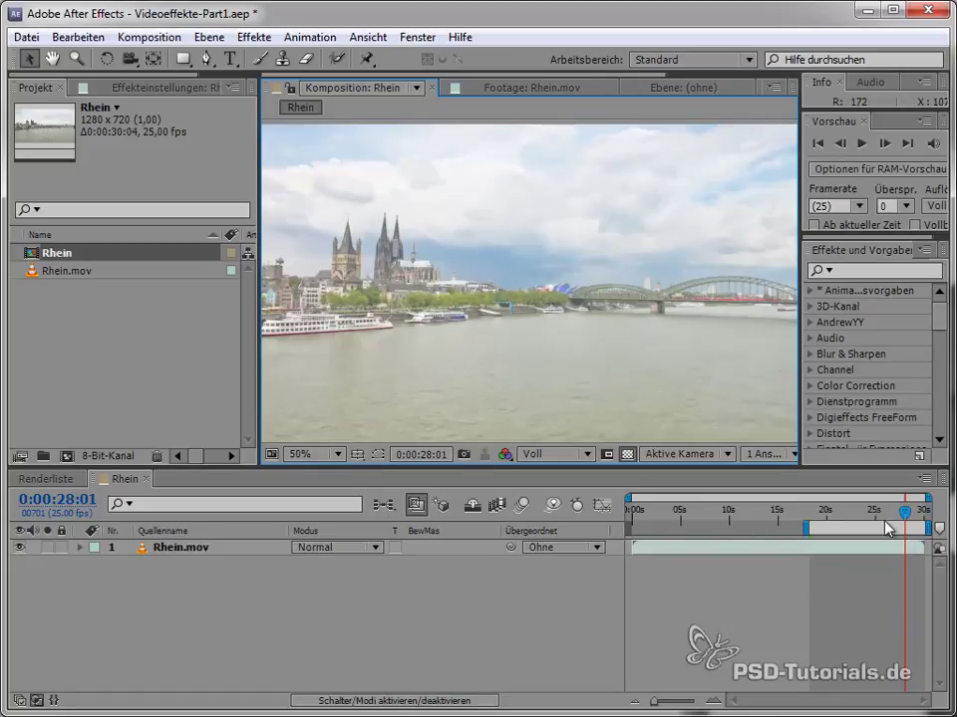
- Trim the Rhein comp to its work area and move the time indicator back to 18:06
right_click(867, 520)
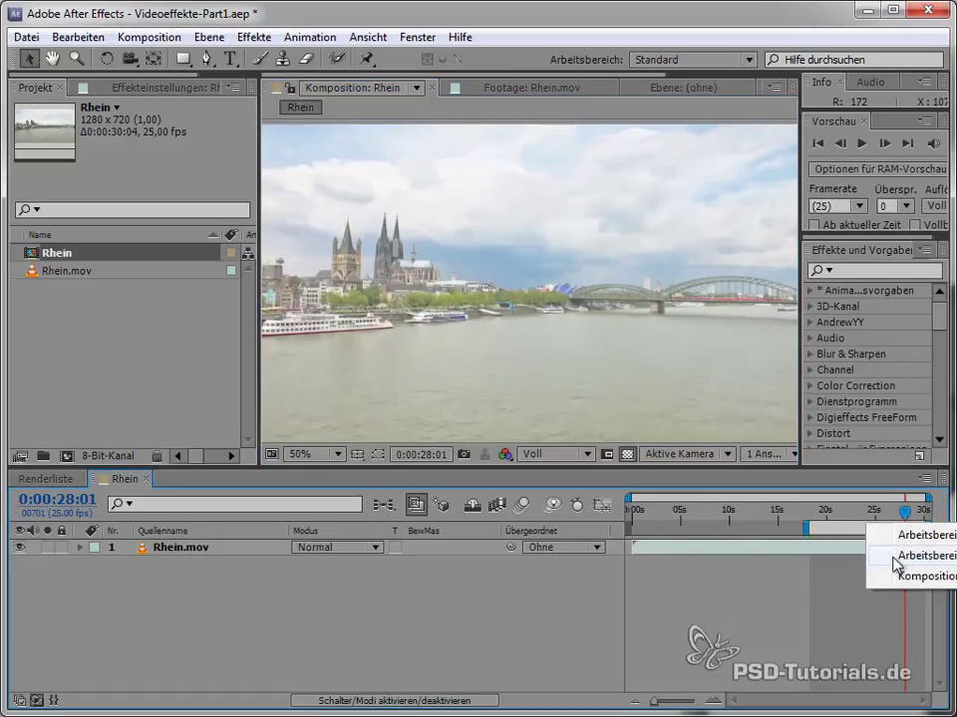
left_click(913, 577)
mouse_move(877, 512)
left_mouse_down()
mouse_move(623, 538)
mouse_move(950, 523)
mouse_move(631, 526)
left_mouse_up()
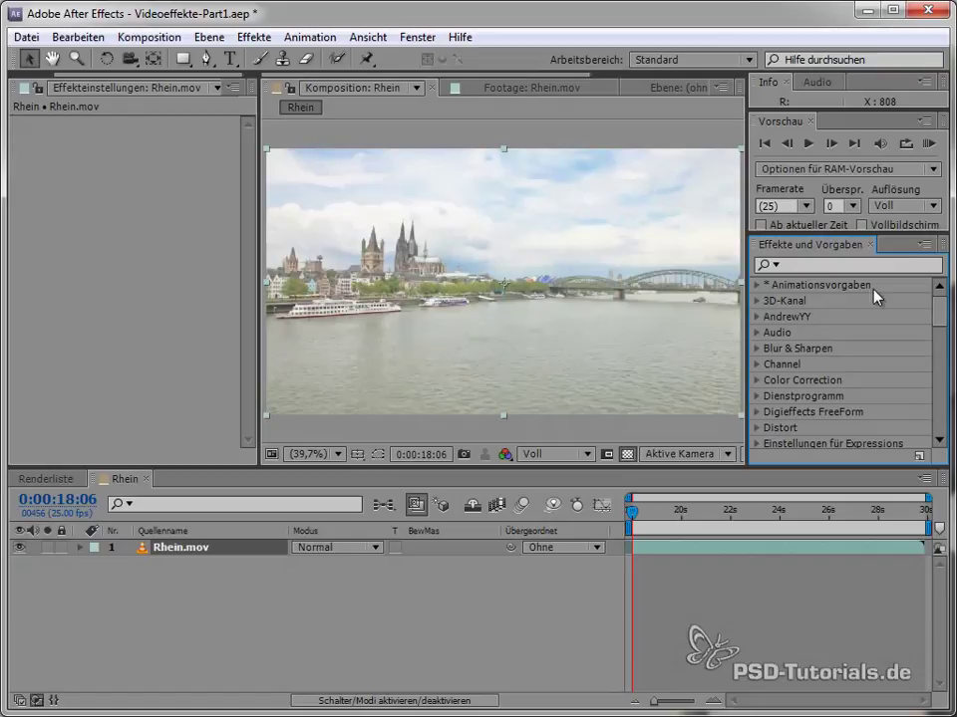
- Search 'kamera' and drag Kamera-Linsen-Weichzeichner onto the Rhine footage in the viewer
left_click(839, 269)
type("ka")
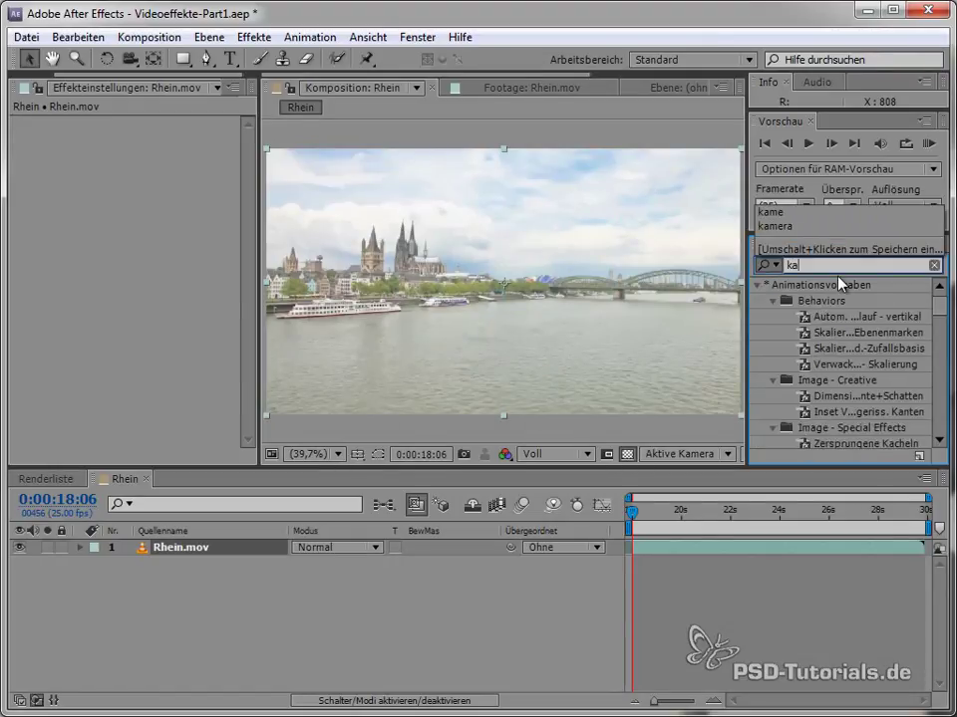
type("mera")
mouse_move(837, 365)
left_mouse_down()
mouse_move(523, 321)
mouse_move(518, 357)
left_mouse_up()
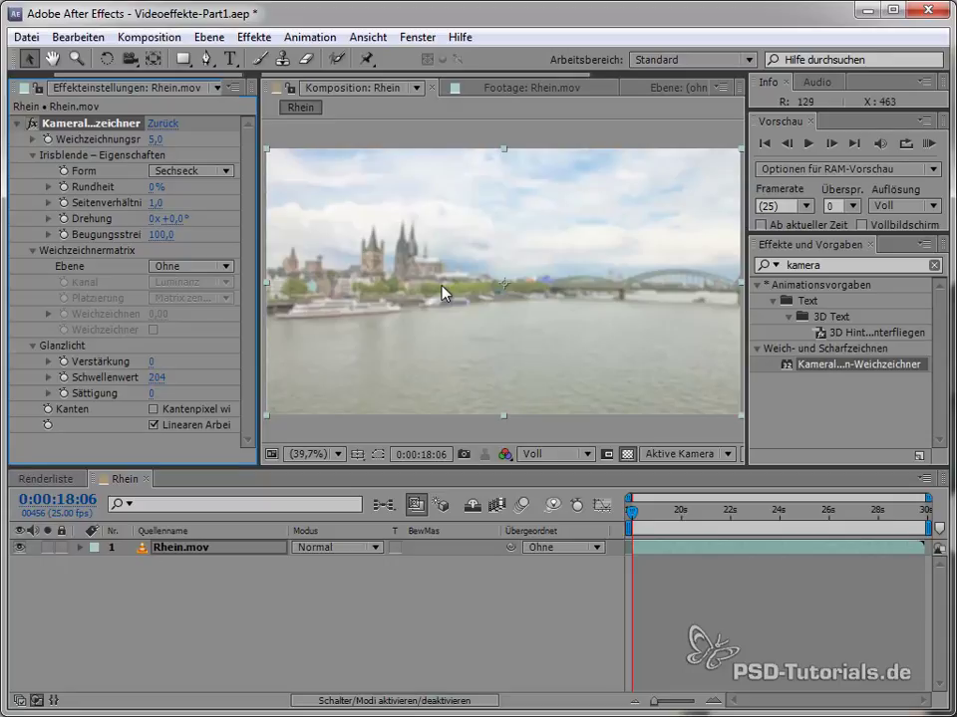
- Raise the lens blur radius to 7.0 while viewing the cathedral and river at 100%
key("slash")
key("h")
left_click_drag(390, 311, 428, 392)
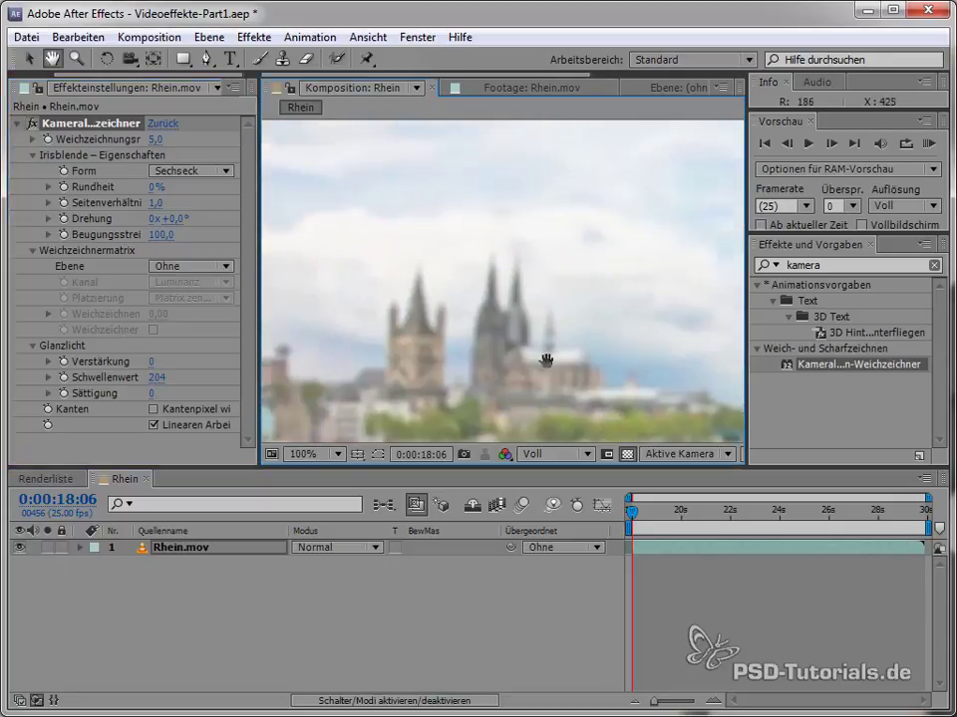
key("v")
mouse_move(156, 139)
left_mouse_down()
mouse_move(184, 139)
mouse_move(196, 171)
mouse_move(121, 104)
left_mouse_up()
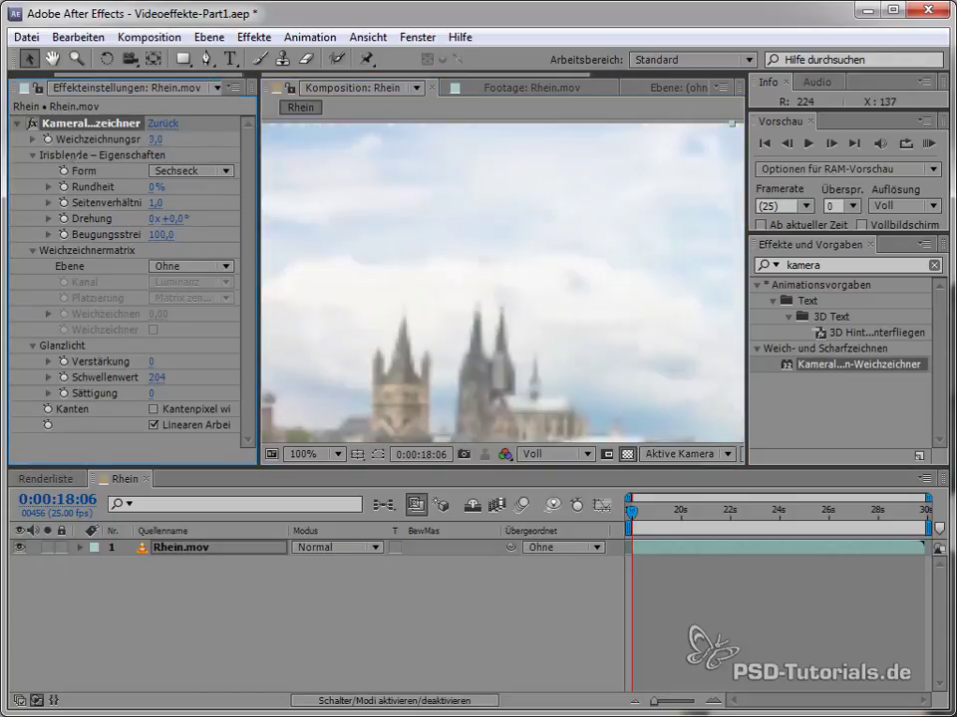
key("h")
mouse_move(480, 378)
left_mouse_down()
mouse_move(459, 255)
mouse_move(429, 249)
left_mouse_up()
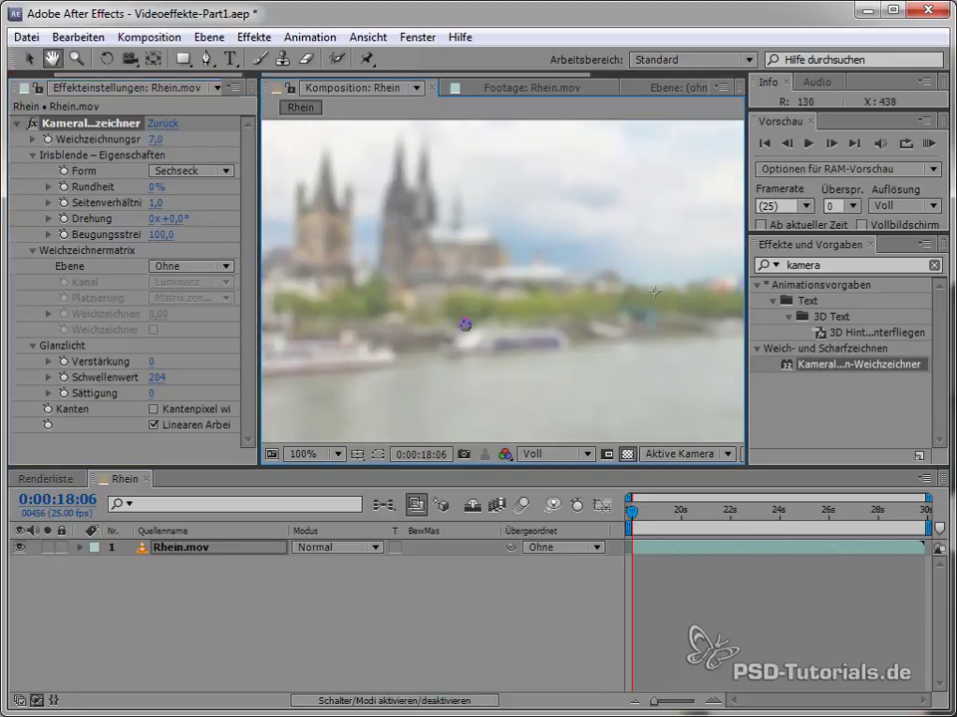
key("v")
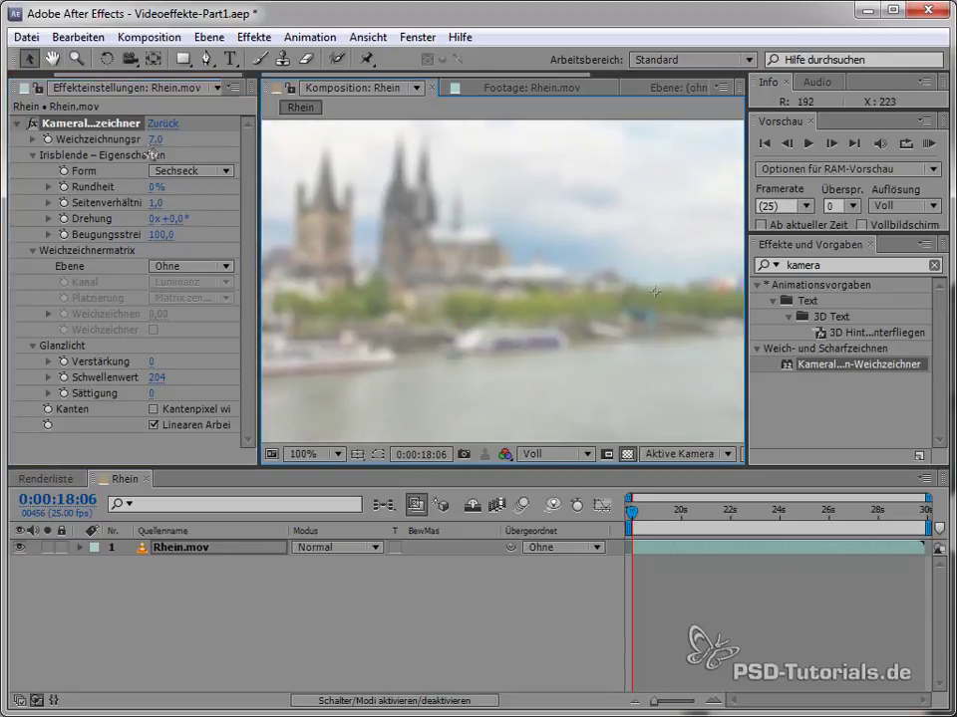
- Try Dreieck and Zehneck iris shapes, settling on Sechseck
left_click(211, 169)
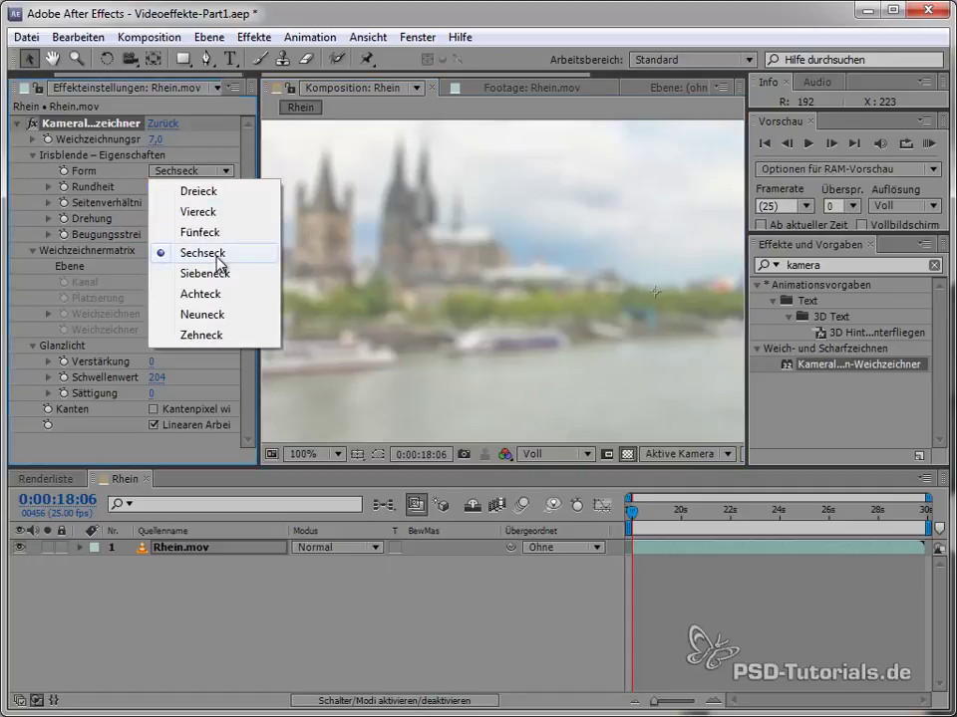
left_click(211, 190)
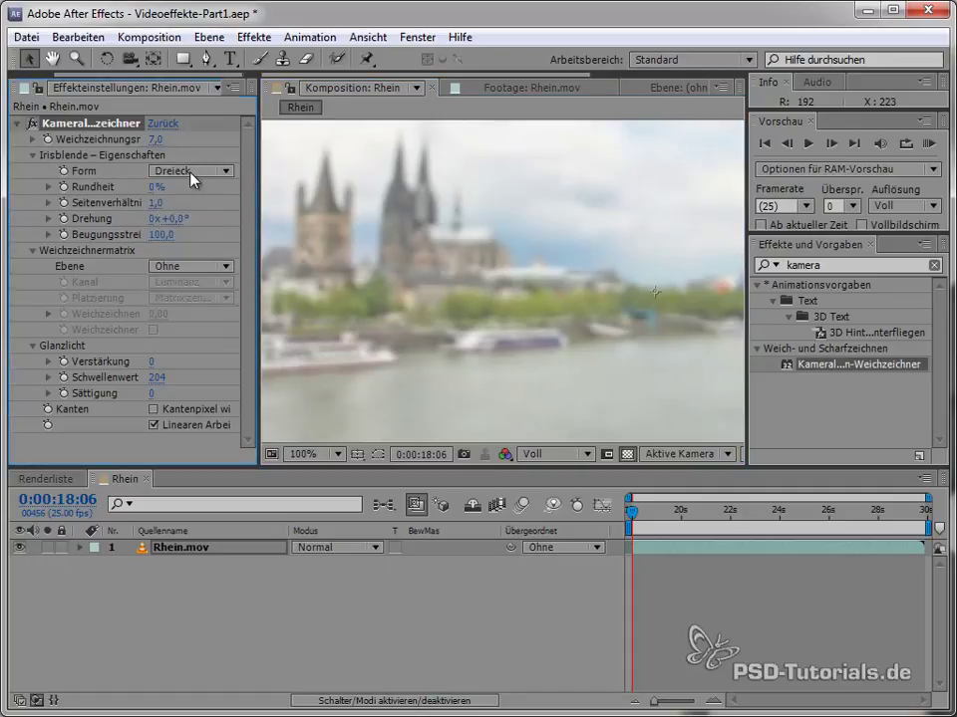
left_click(192, 171)
left_click(186, 337)
left_click(190, 173)
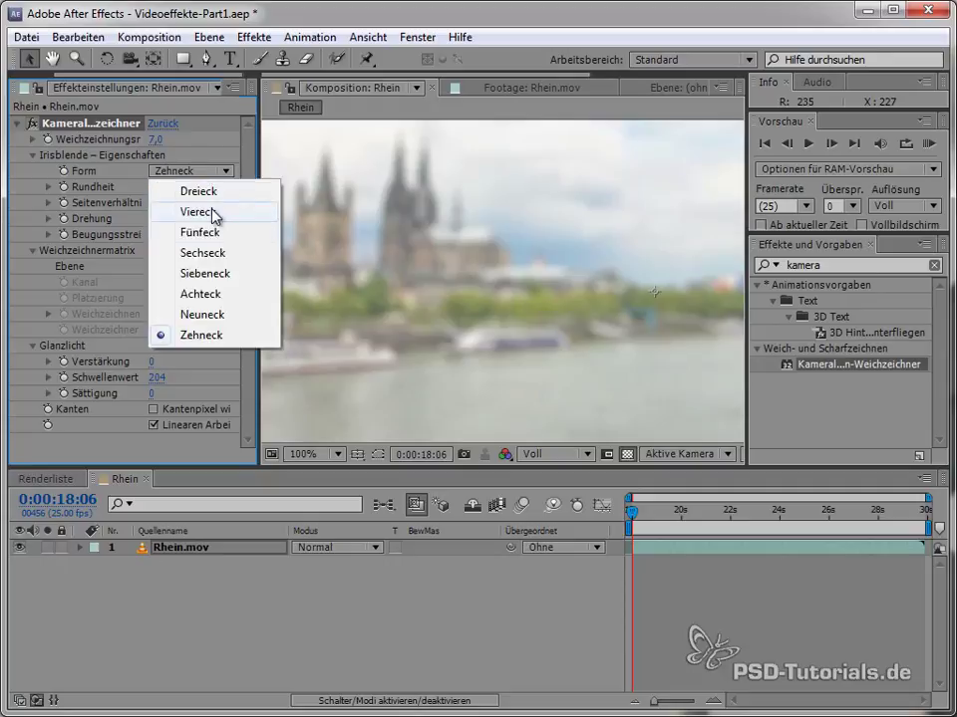
left_click(211, 253)
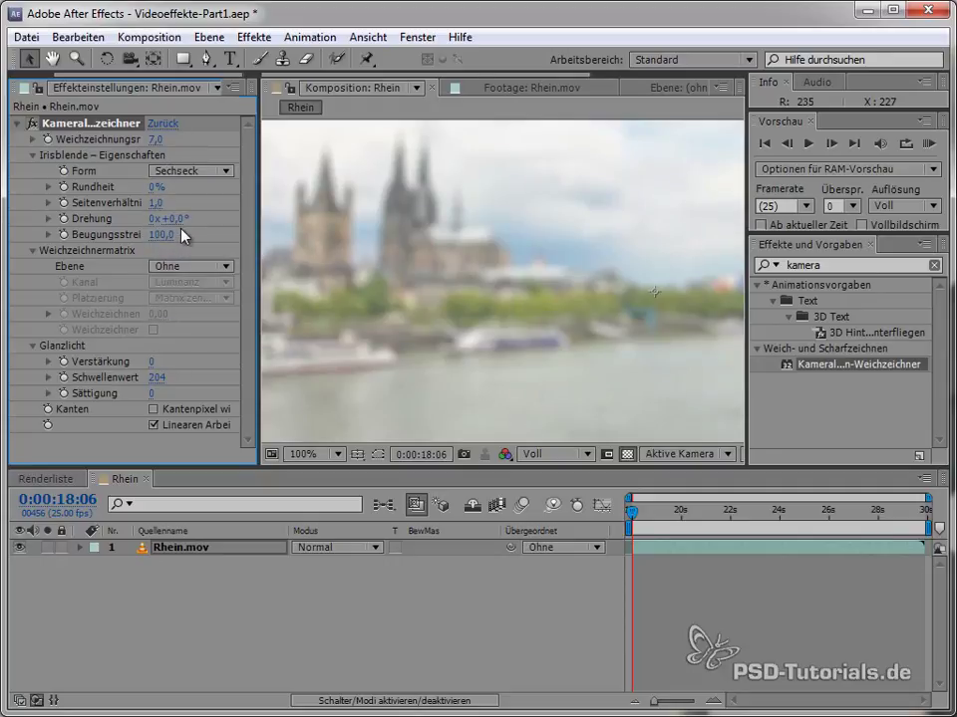
left_click(189, 170)
left_click(204, 337)
left_click(189, 170)
left_click(204, 253)
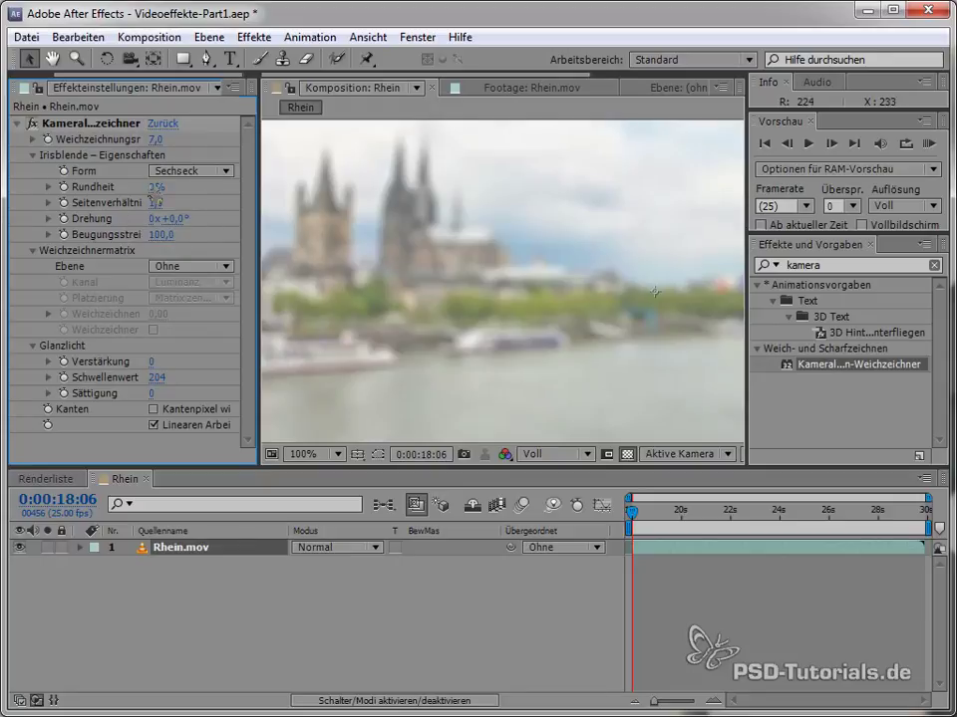
- Set iris roundness to 0%, checking the blur magnified before returning to 200%
left_click_drag(154, 203, 199, 229)
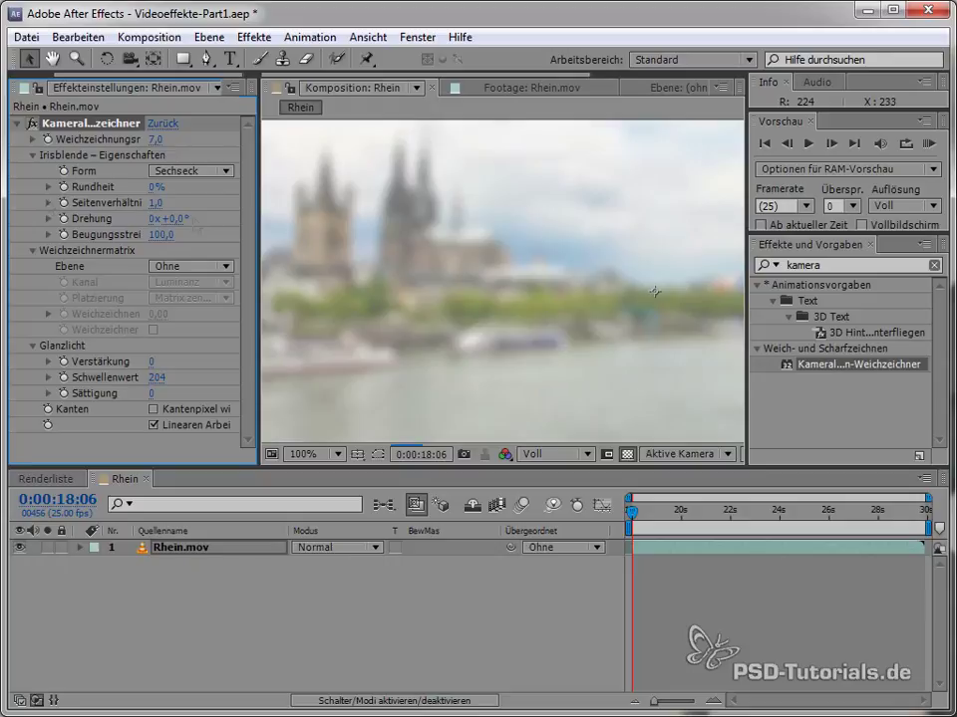
key("period")
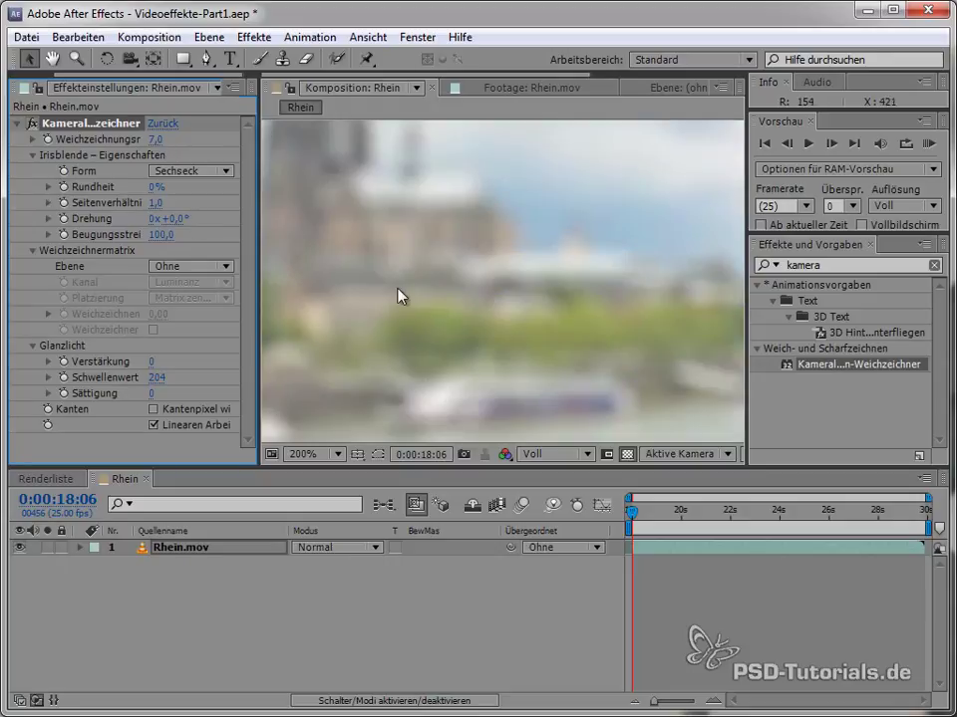
key("period")
key("period")
key("h")
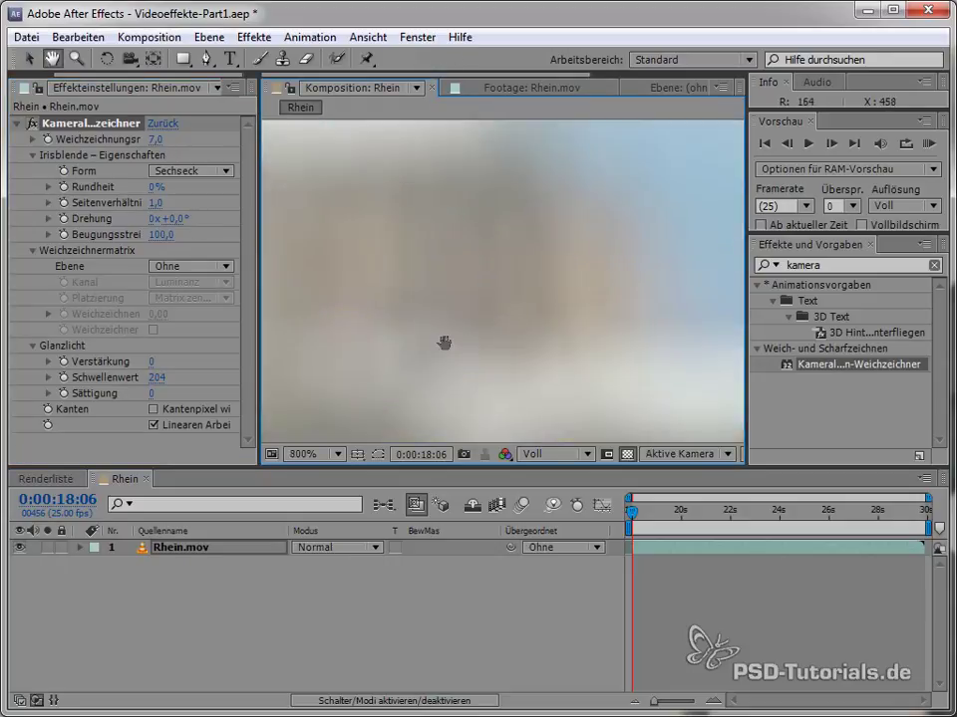
left_click_drag(444, 343, 512, 310)
key("v")
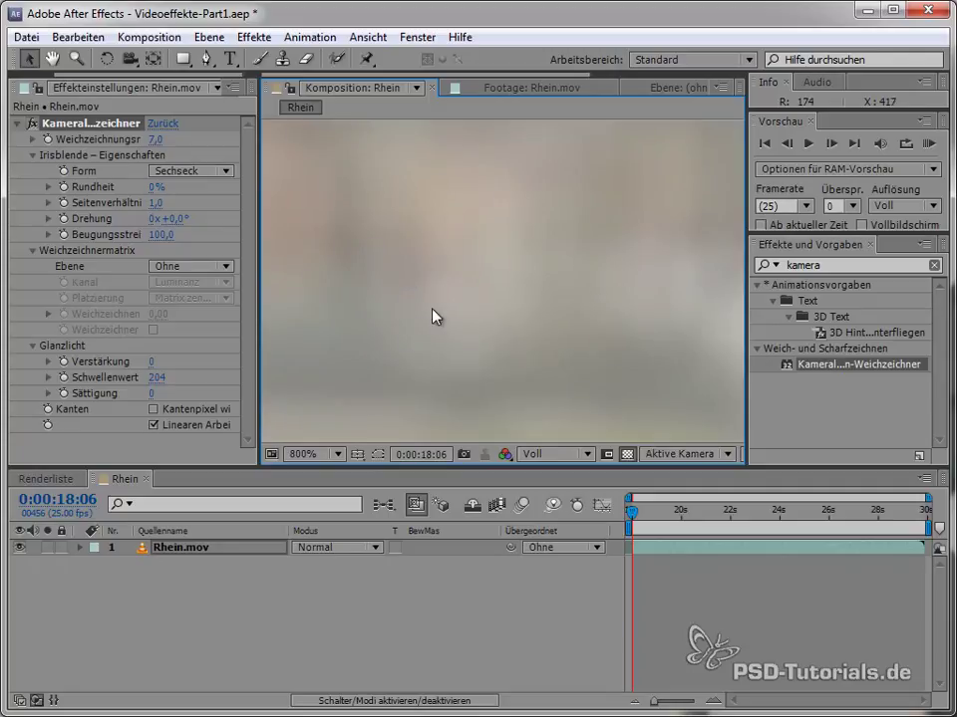
key("comma")
key("comma")
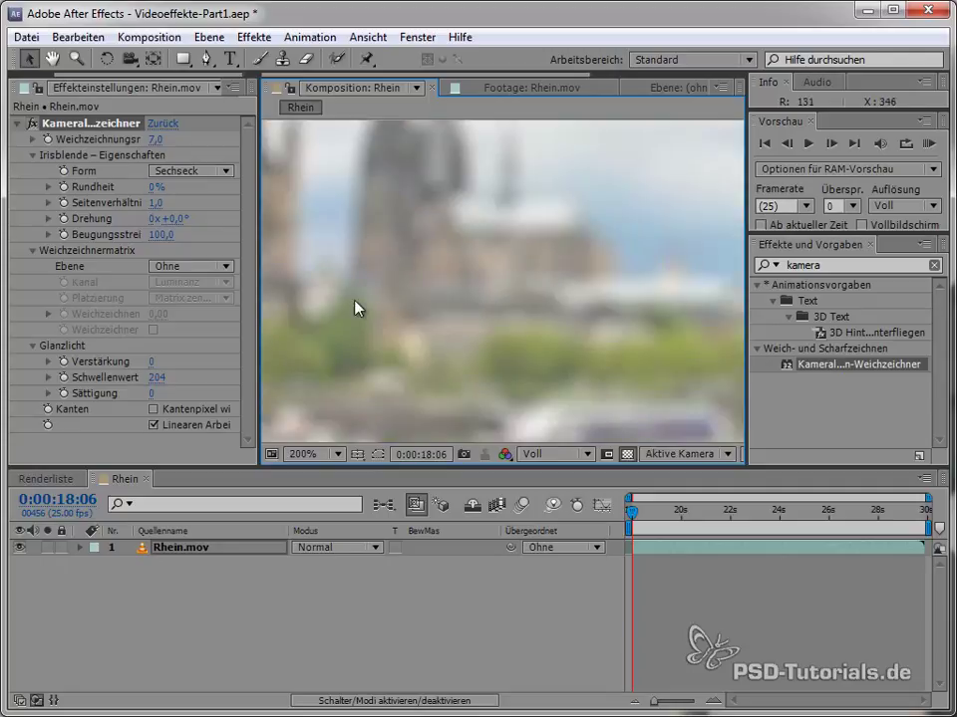
mouse_move(159, 190)
left_mouse_down()
mouse_move(149, 188)
mouse_move(314, 167)
left_mouse_up()
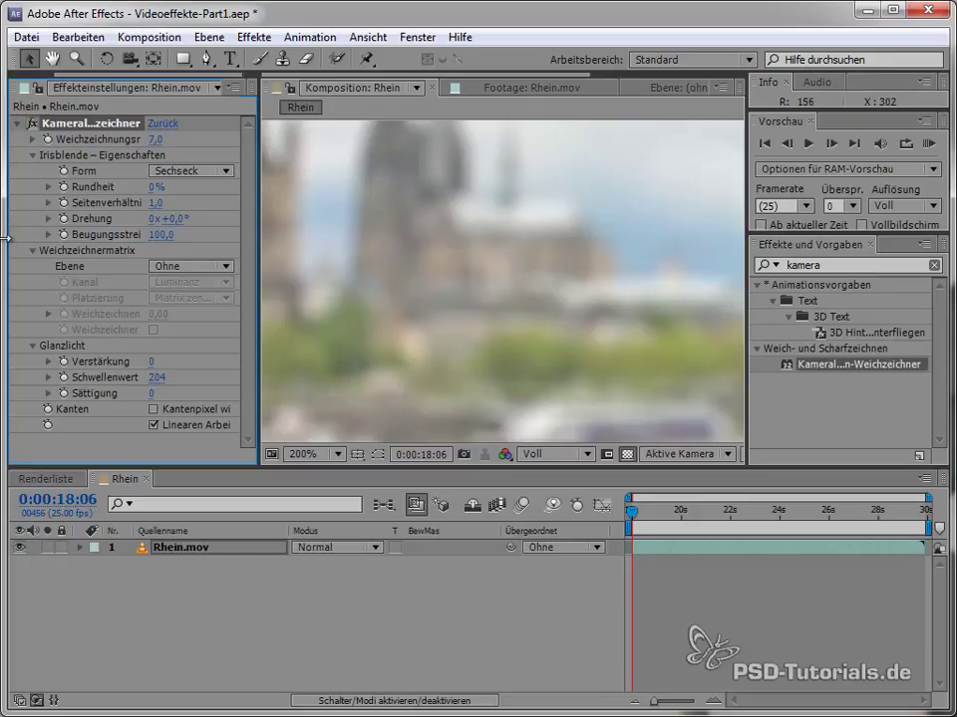
- Fit the full Rhine frame into the viewer with Fenstergröße and deselect the Rhein.mov layer
left_click(311, 453)
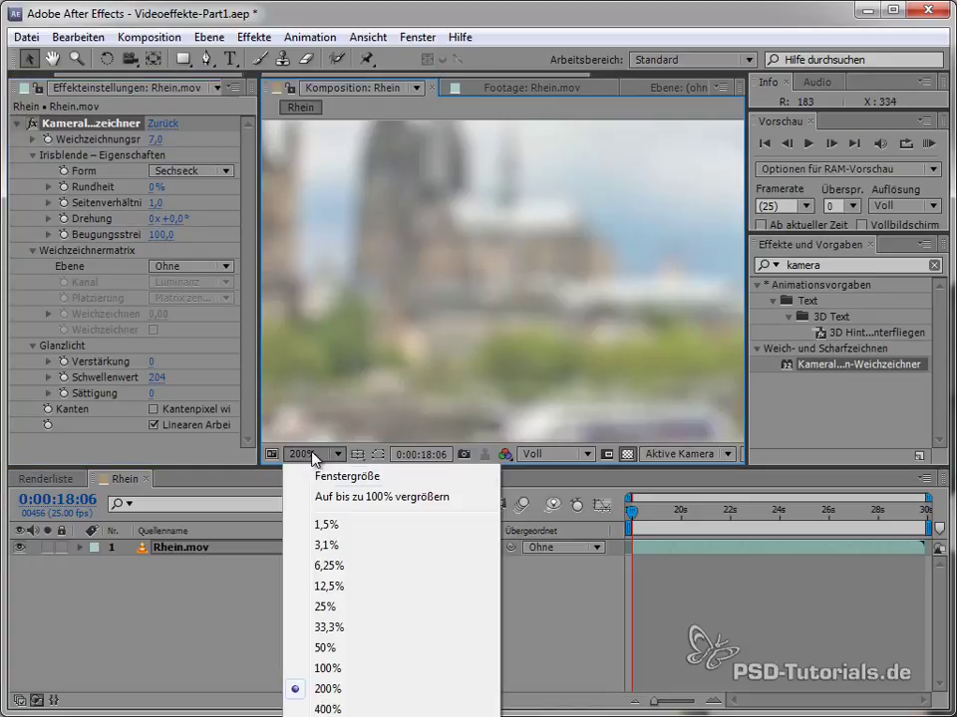
left_click(344, 467)
left_click(54, 259)
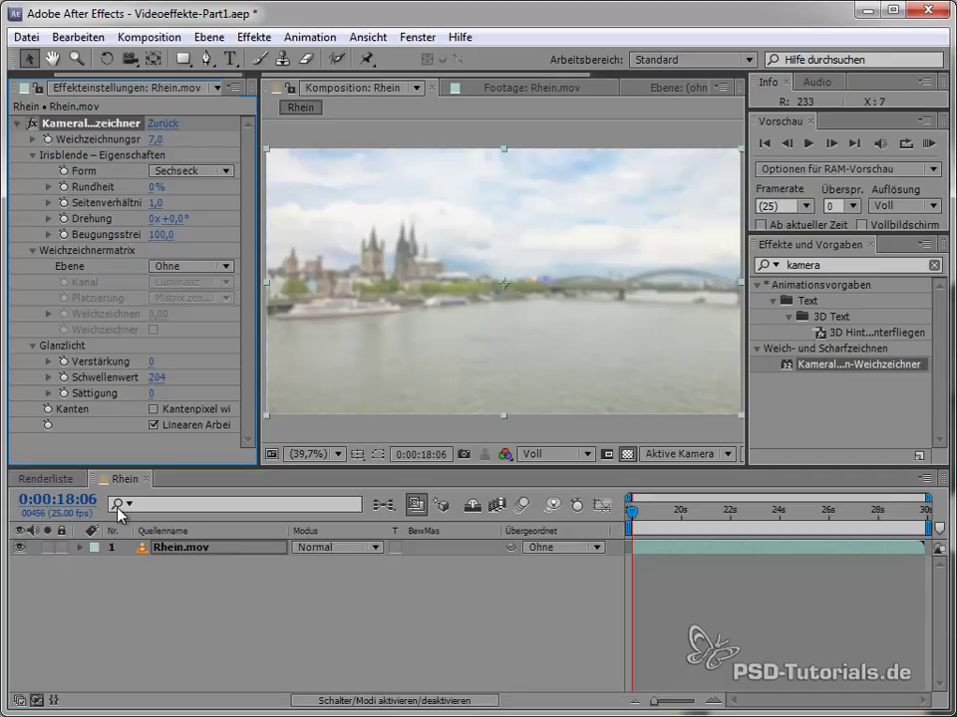
left_click(165, 586)
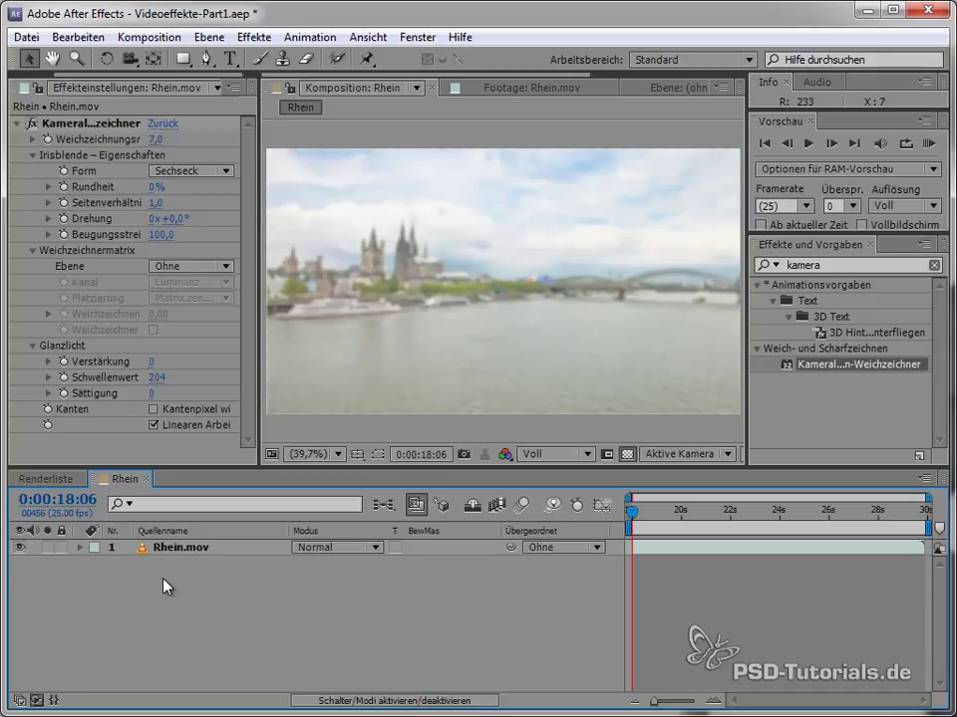
- Add a new black solid layer above Rhein.mov
right_click(206, 595)
mouse_move(312, 605)
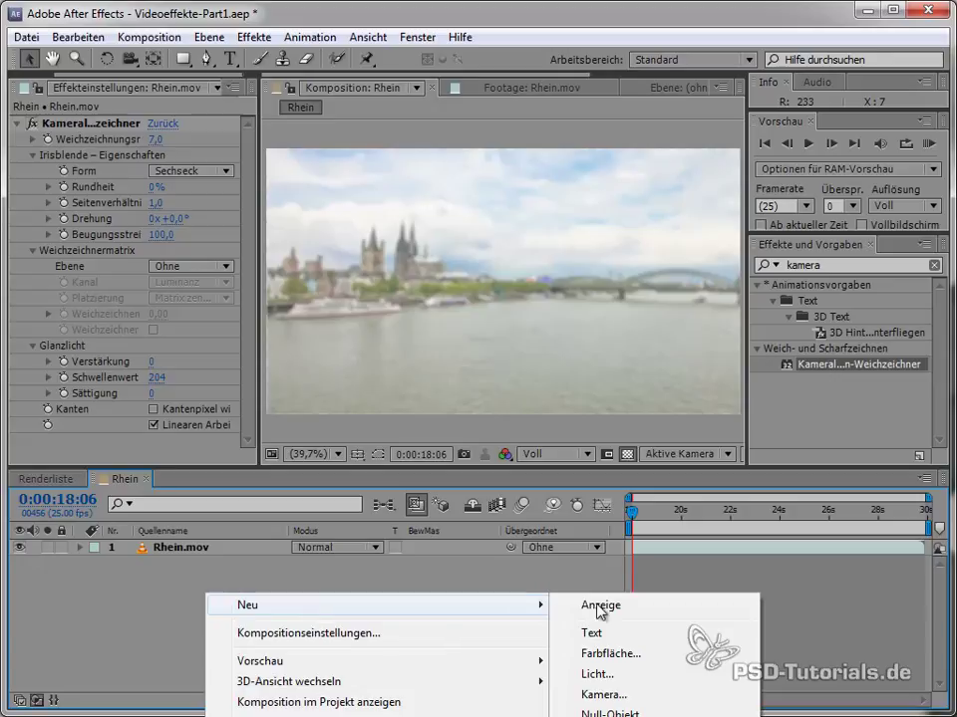
left_click(619, 654)
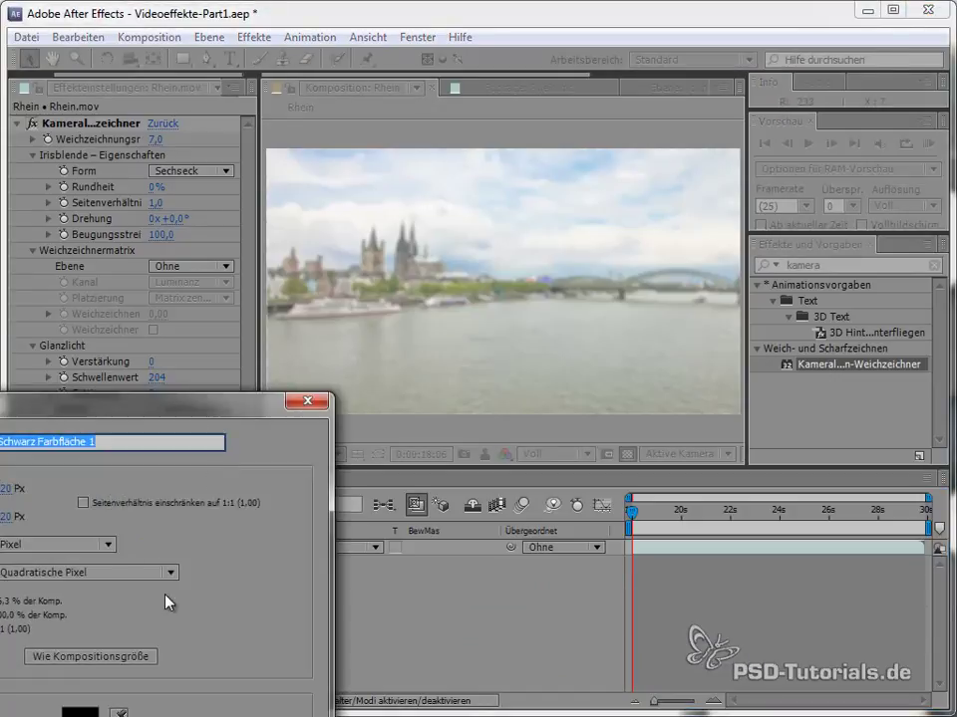
left_click_drag(160, 412, 504, 224)
left_click(512, 579)
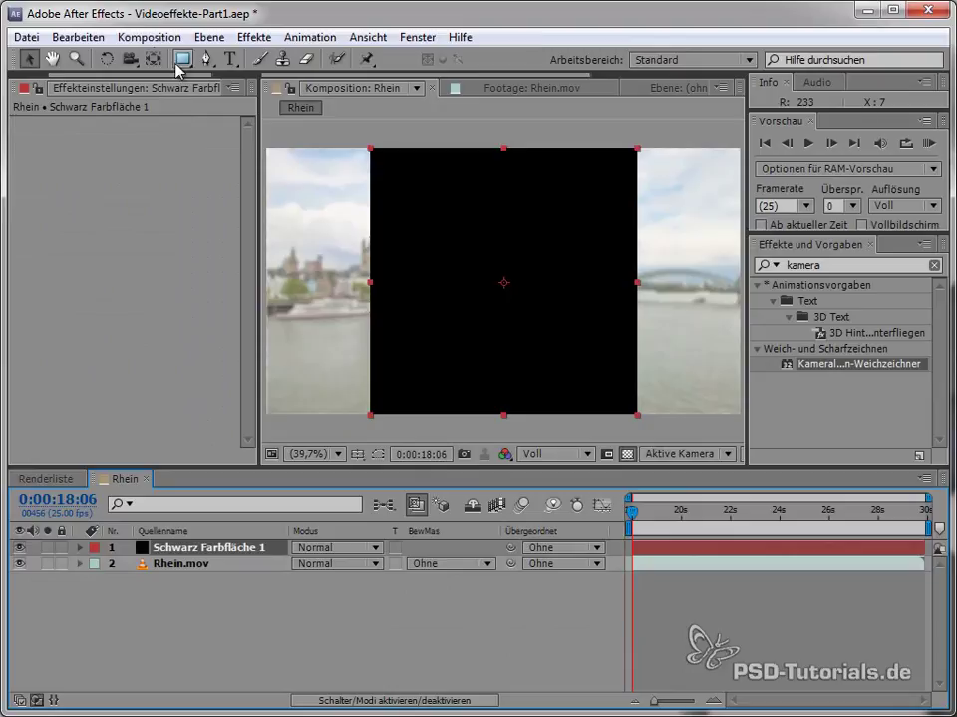
- Resize the black solid to the 1280×720 composition size, then clear the effects search
left_click(209, 37)
left_click(225, 79)
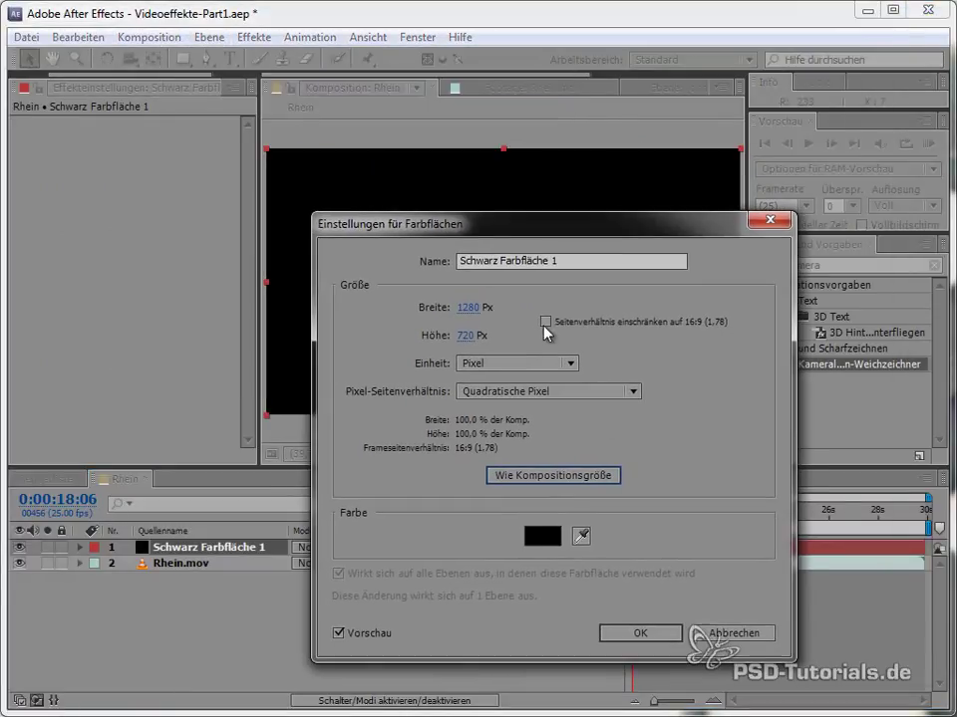
left_click(633, 633)
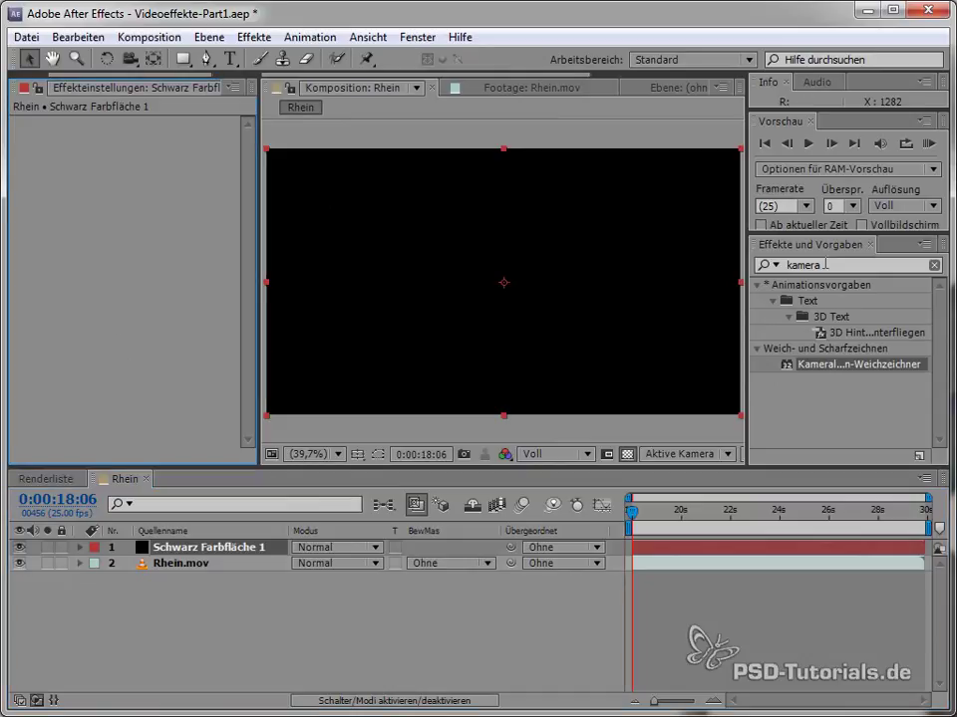
key("ctrl+5")
- Apply the Verlauf gradient effect to the black solid layer, undoing a trial layer reorder
type("verlauf")
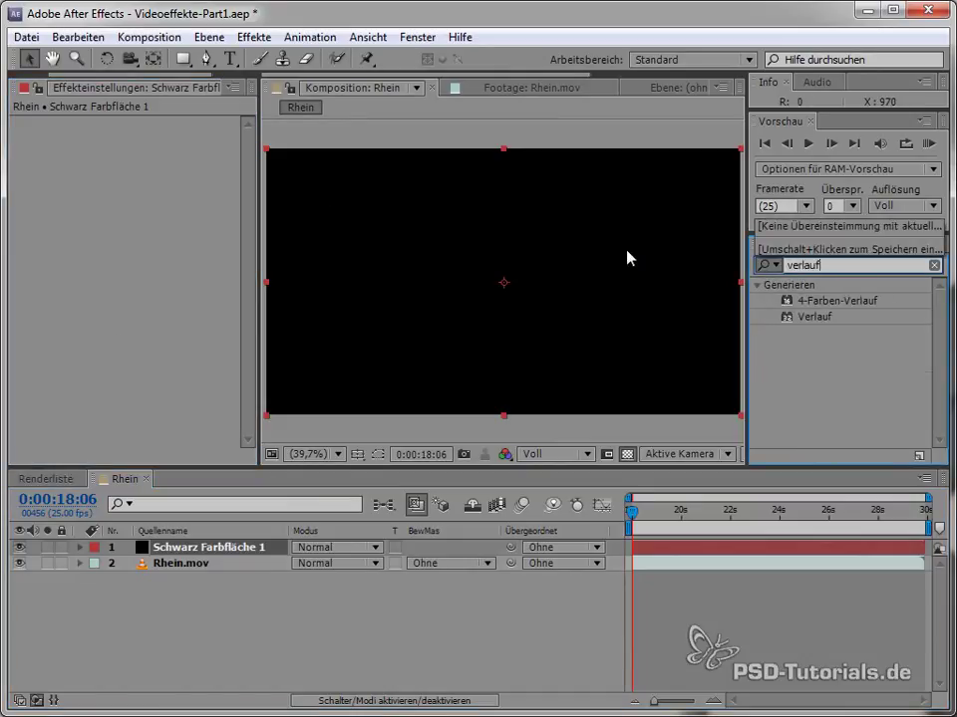
left_click_drag(827, 317, 596, 337)
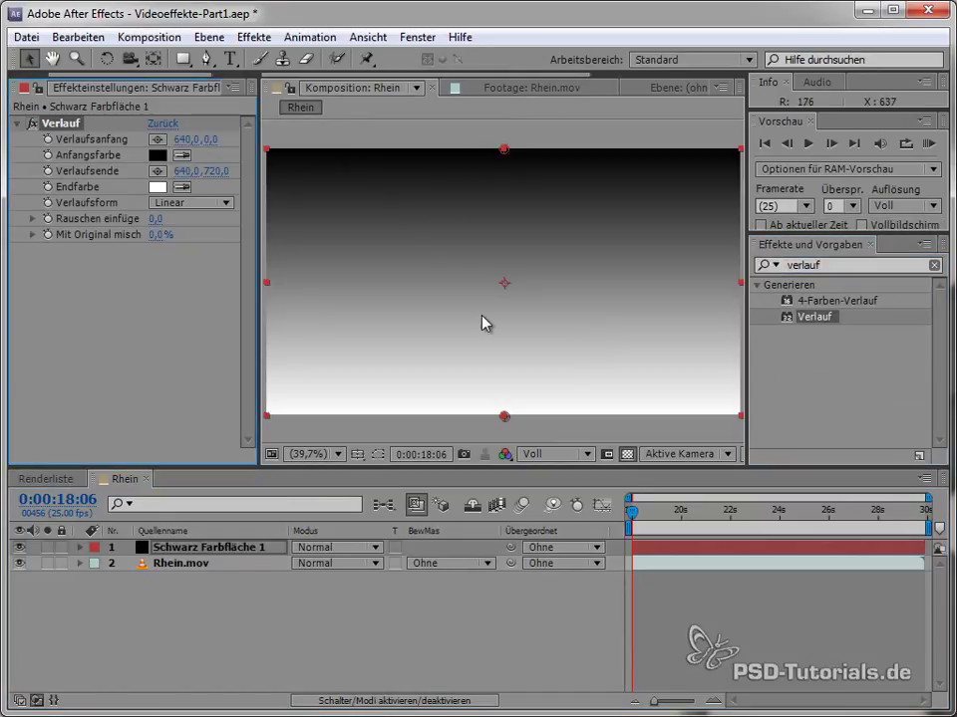
left_click_drag(192, 551, 203, 582)
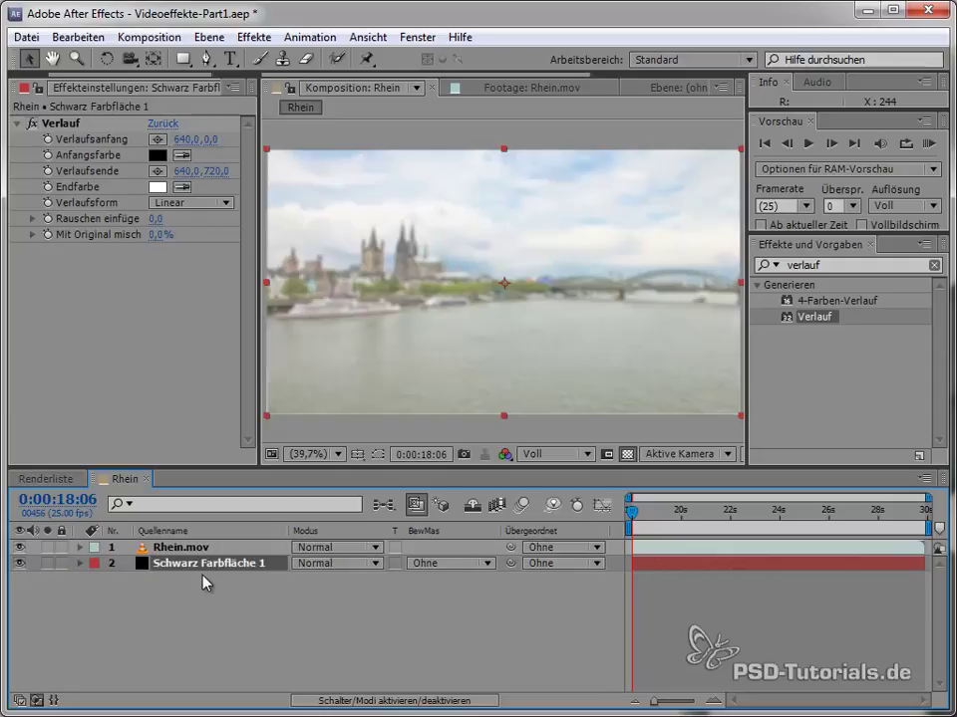
key("ctrl+z")
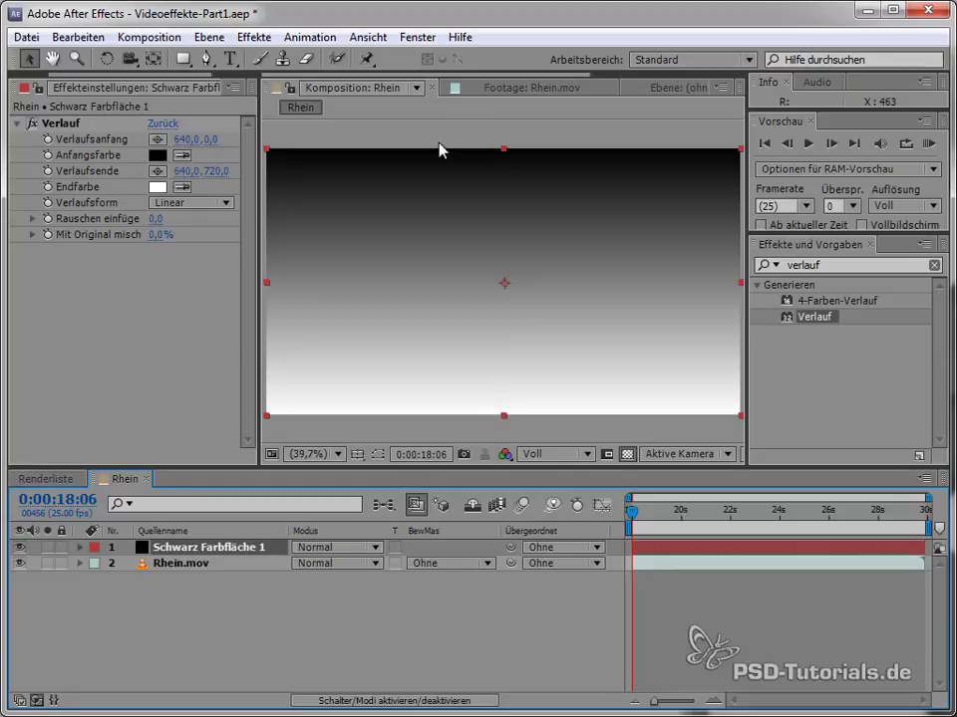
- Hide the gradient solid and use it as Rhein.mov's lens blur map with radius 17
left_click(19, 547)
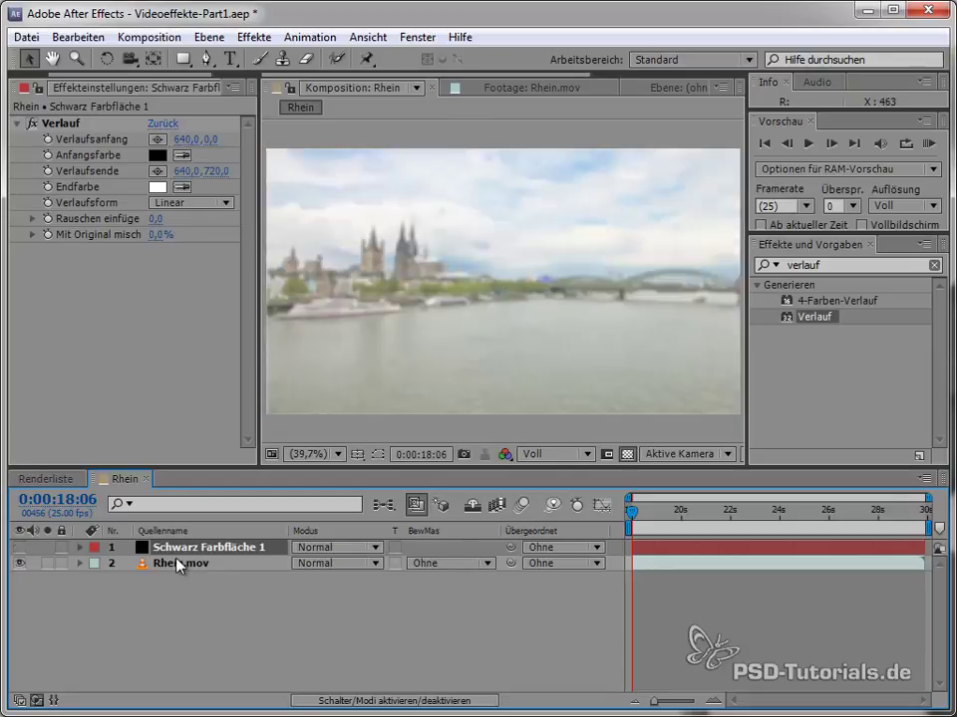
left_click(185, 563)
left_click(189, 267)
left_click(213, 315)
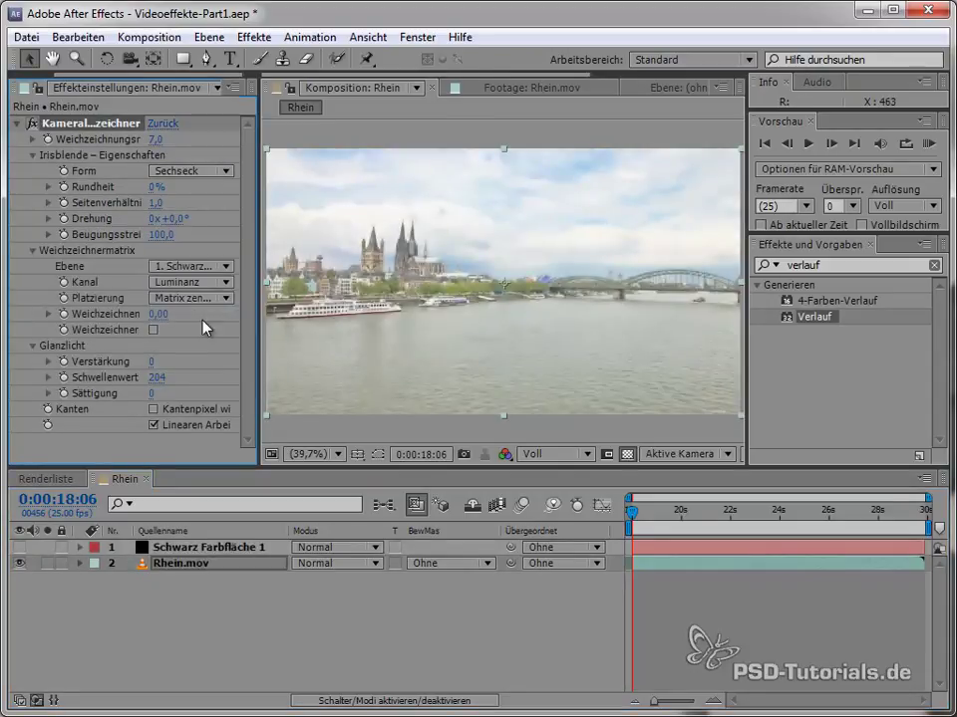
left_click_drag(151, 146, 196, 153)
- Show the gradient solid again and switch its Verlauf effect off and back on
left_click(165, 547)
left_click(20, 547)
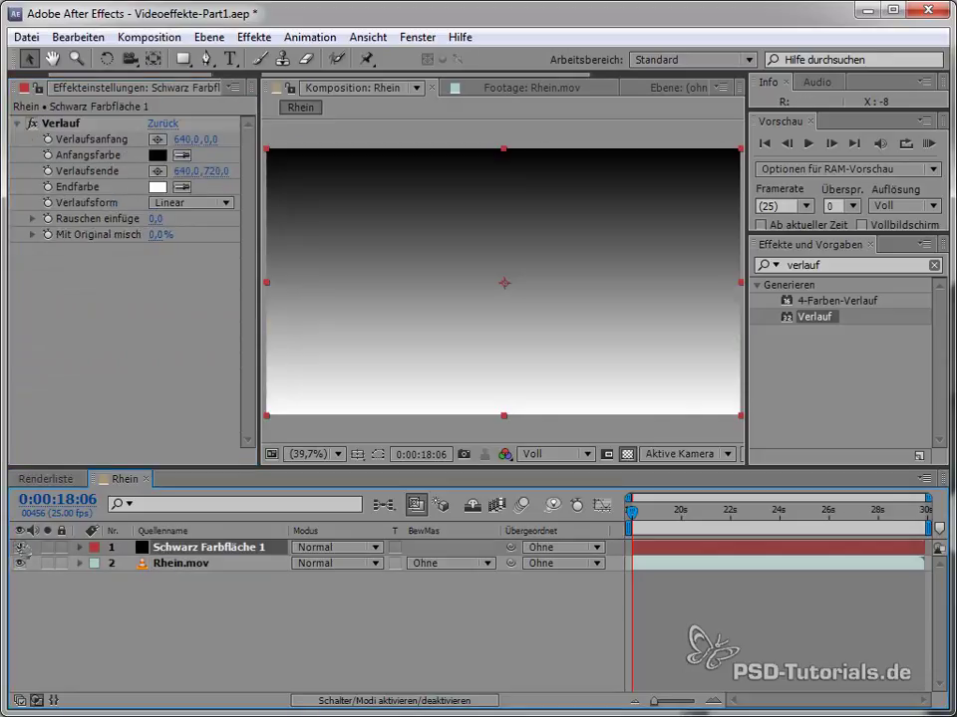
left_click(50, 122)
left_click(32, 123)
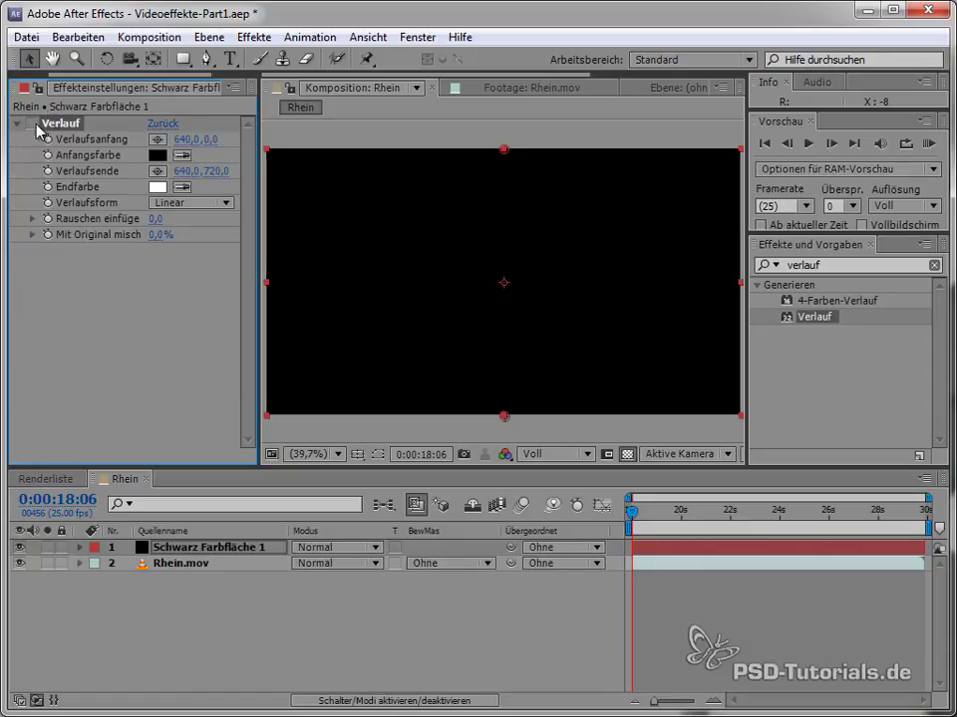
left_click(32, 124)
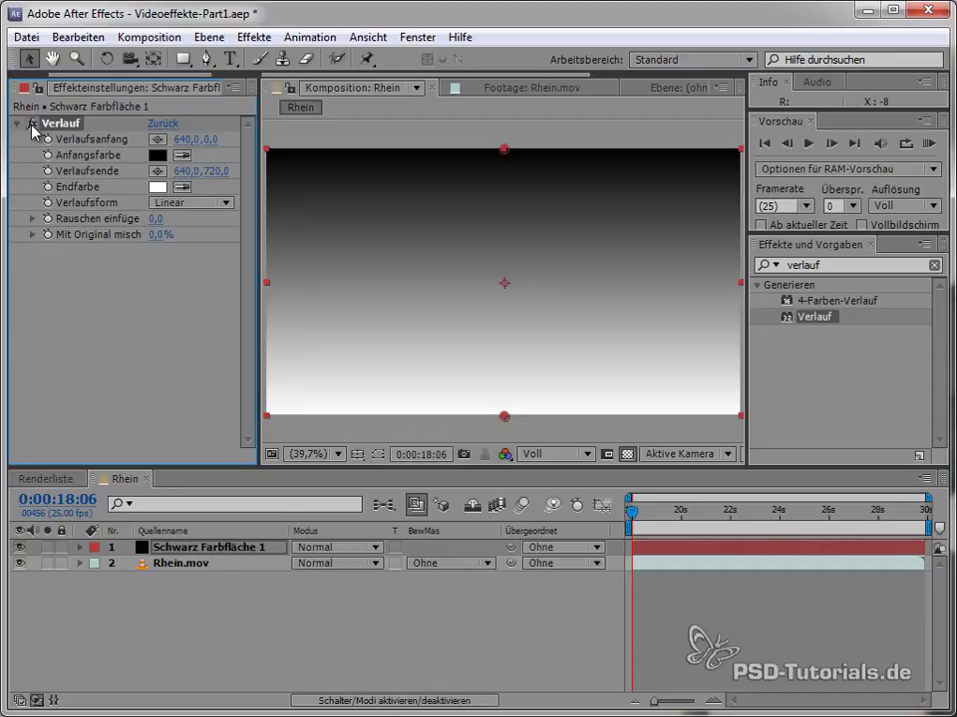
- Delete the Schwarz Farbfläche 1 black solid layer
left_click(184, 564)
left_click(192, 547)
key("Delete")
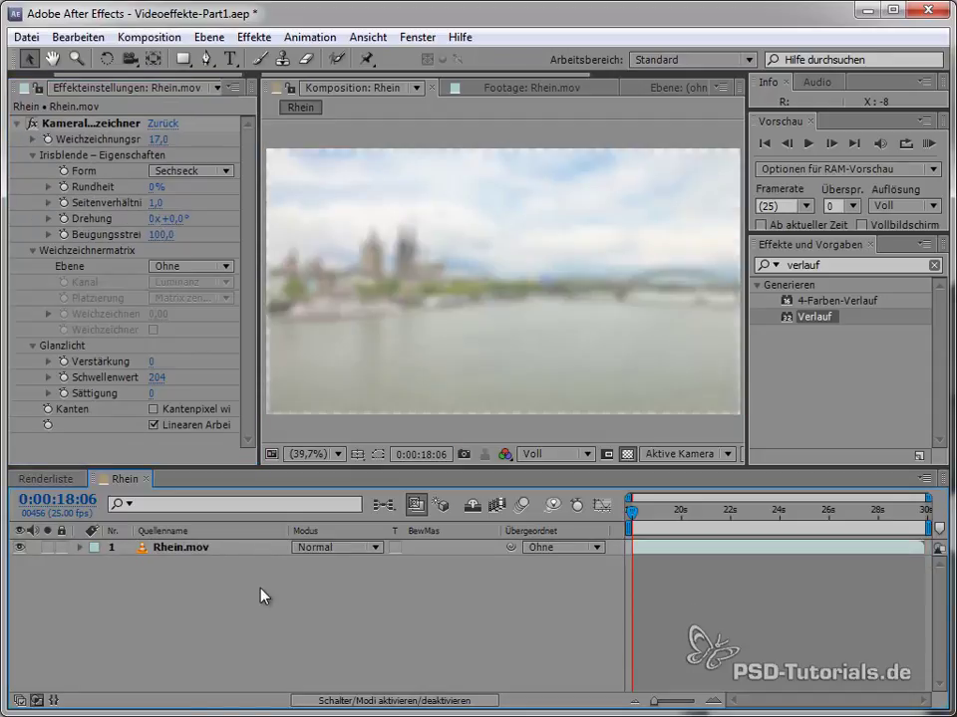
- Add a comp-filling rectangle shape with a gradient fill and reposition its start and end points
double_click(184, 60)
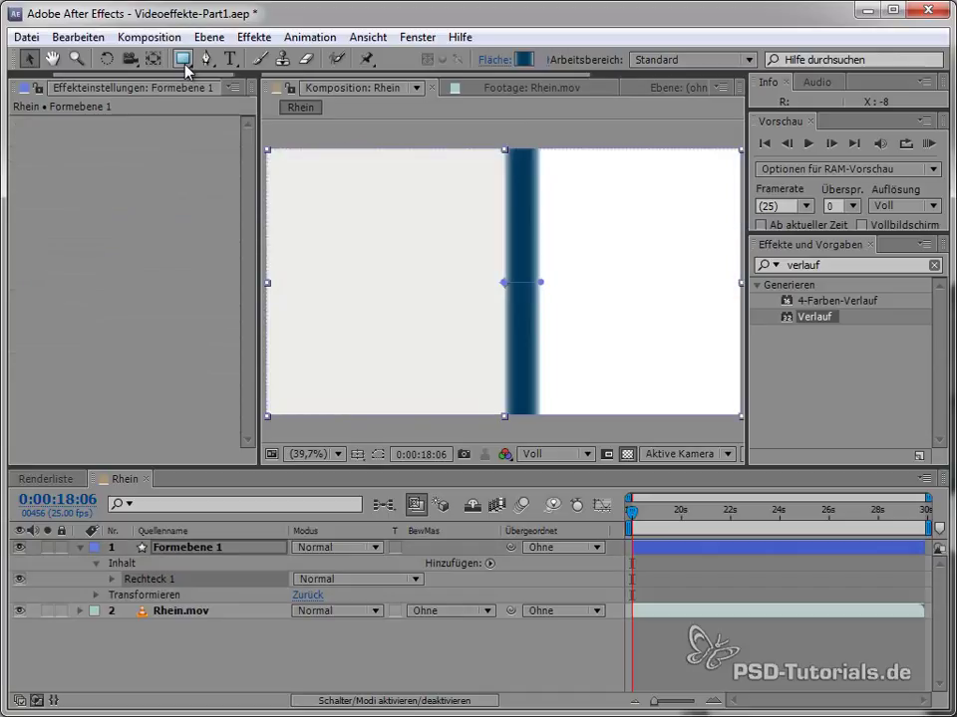
left_click(494, 60)
left_click(612, 356)
left_click_drag(504, 283, 481, 200)
left_click_drag(540, 282, 485, 391)
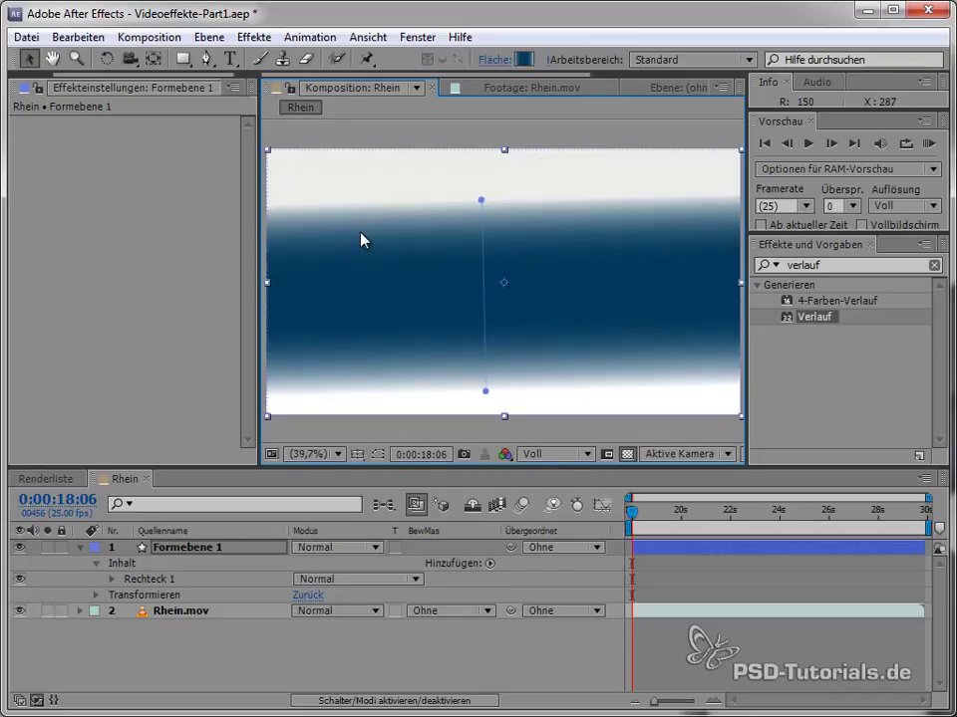
- Edit Rechteck 1's fill to a plain black-to-white gradient, removing the extra blue stops
left_click(150, 579)
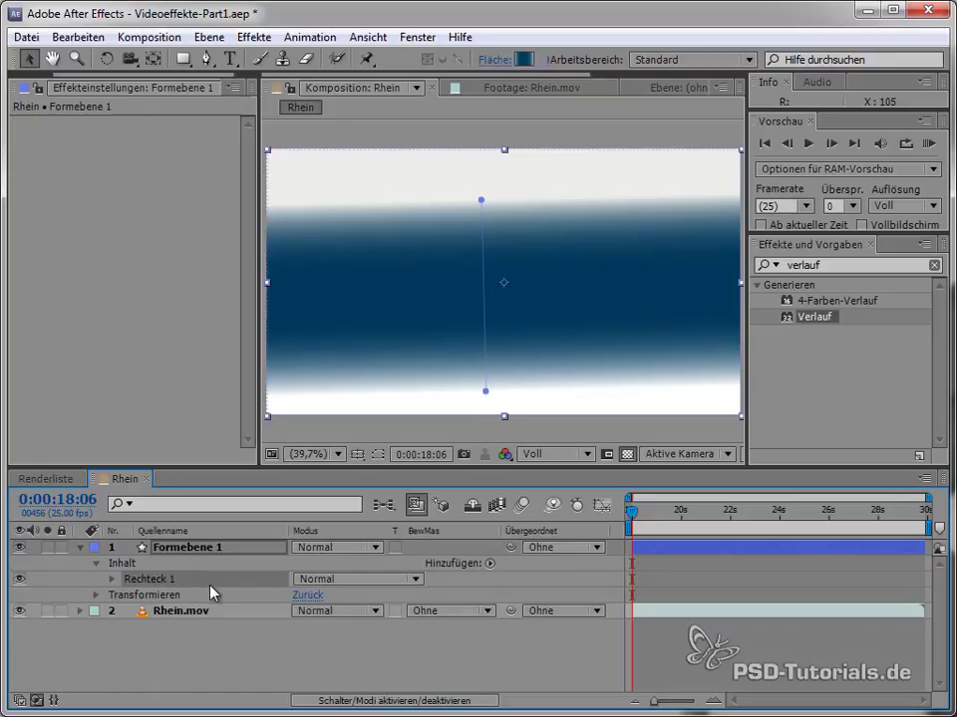
left_click(523, 60)
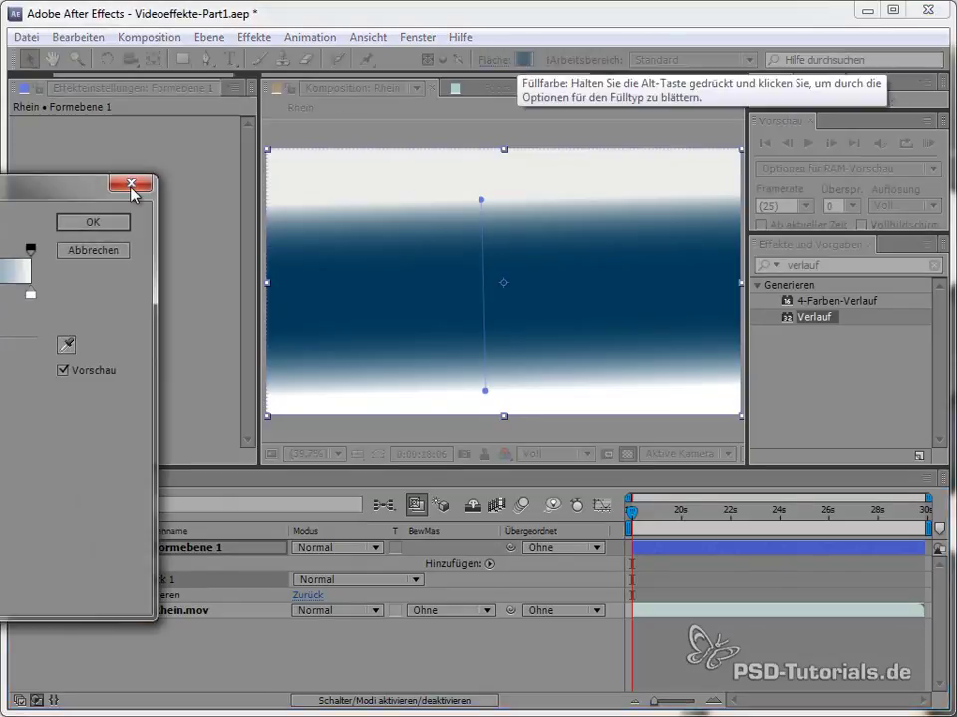
left_click_drag(299, 188, 528, 187)
left_click(390, 293)
left_click(498, 316)
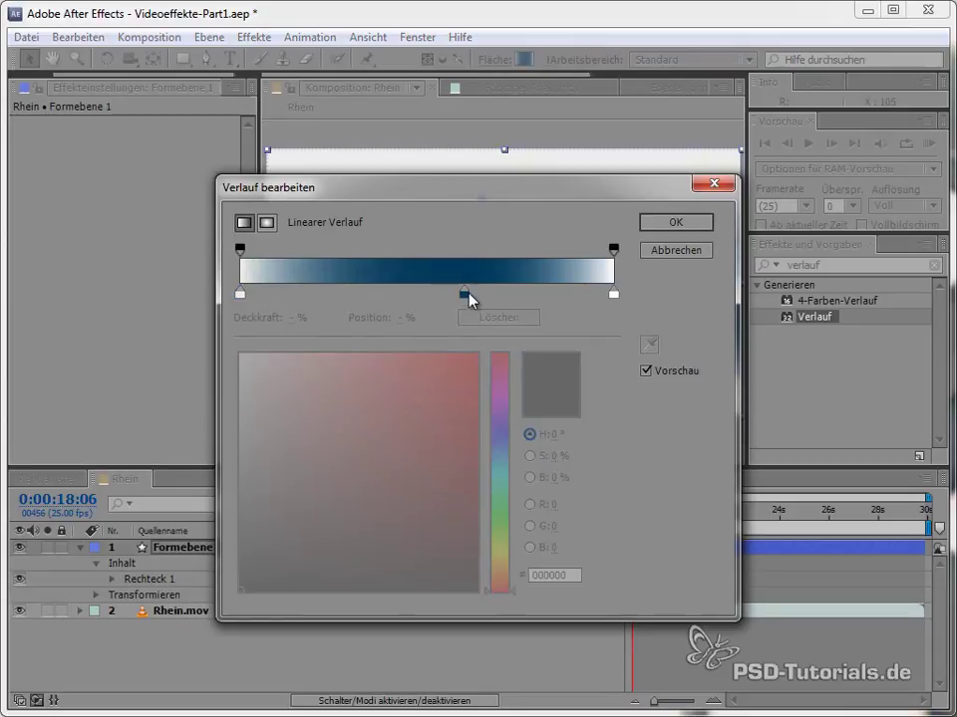
left_click_drag(465, 293, 309, 321)
left_click(239, 294)
left_click_drag(284, 433, 240, 589)
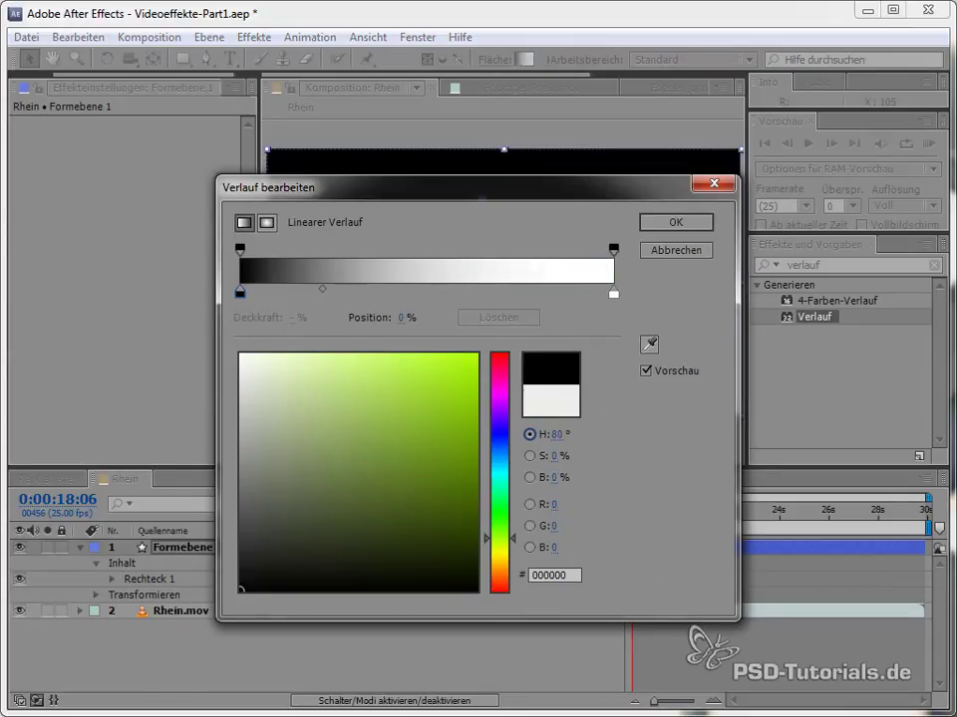
left_click(612, 294)
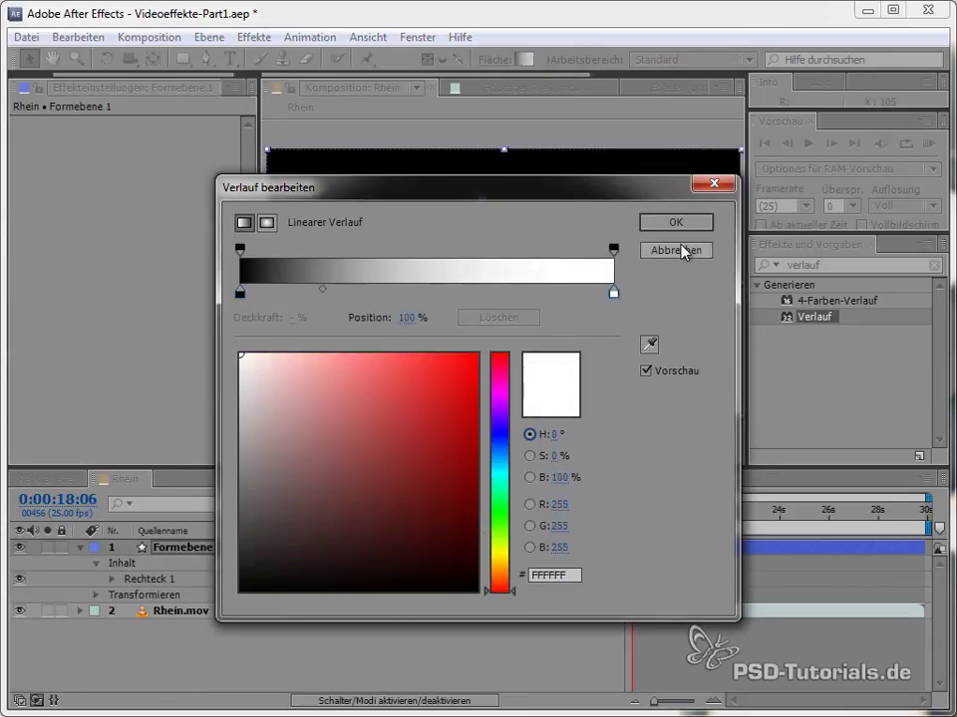
left_click(675, 222)
- Move the gradient's top point near the top edge and set the gradient midpoint to 50
left_click_drag(481, 200, 500, 179)
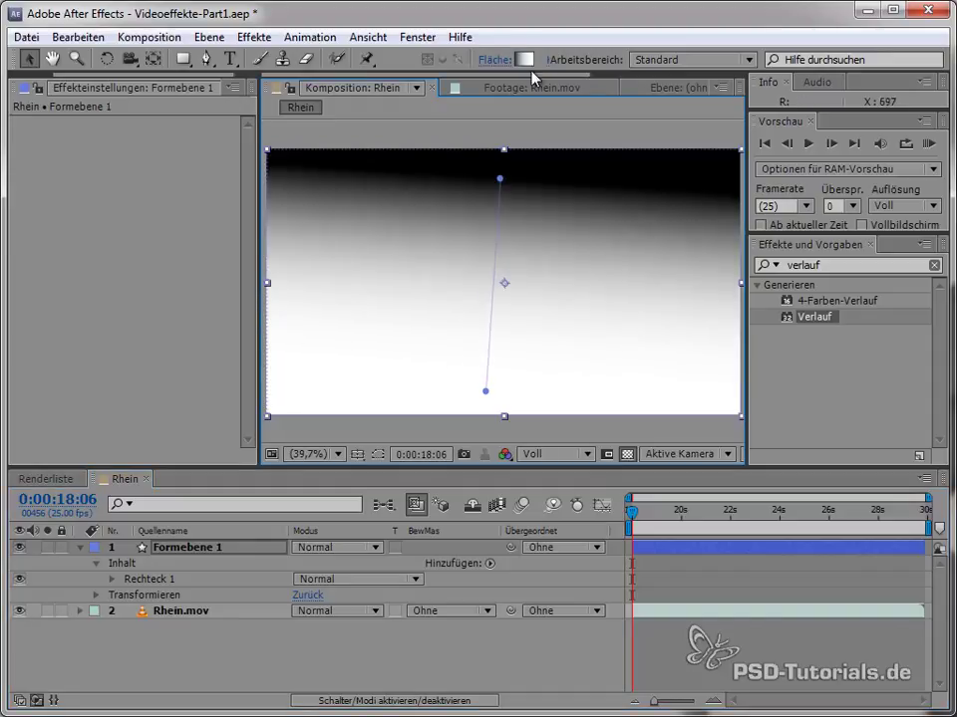
left_click(519, 60)
left_click_drag(327, 290, 387, 288)
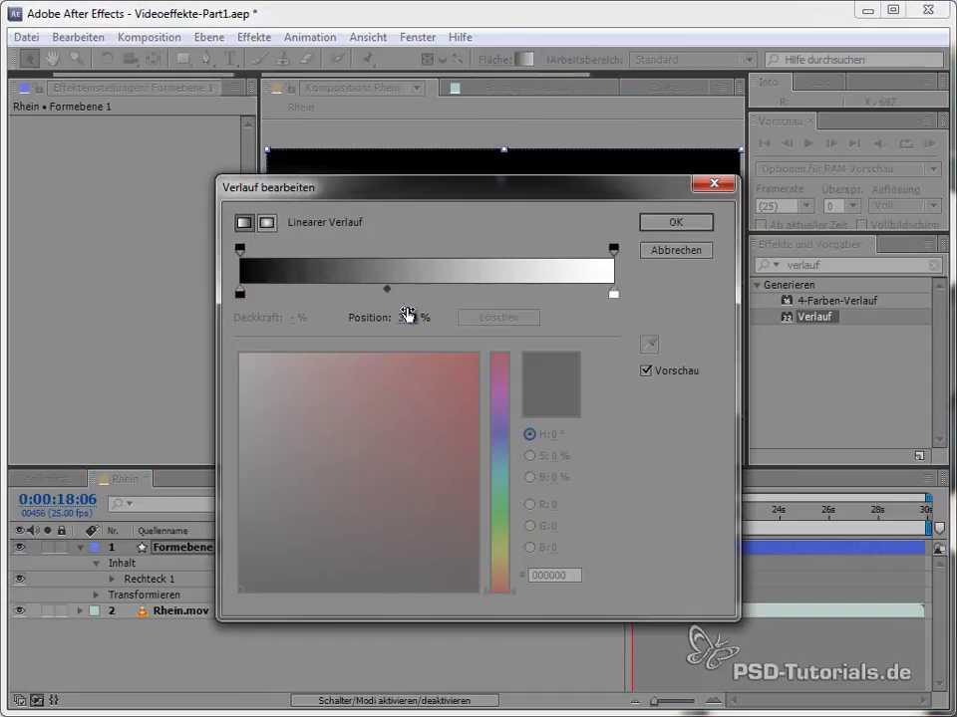
left_click(409, 317)
type("50")
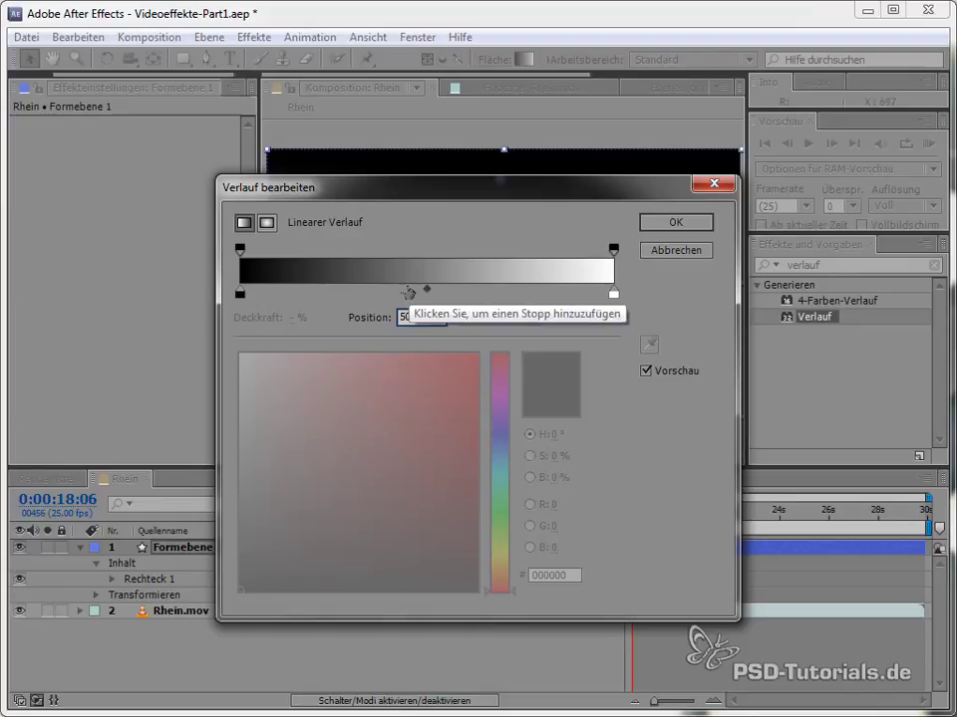
left_click_drag(429, 290, 280, 290)
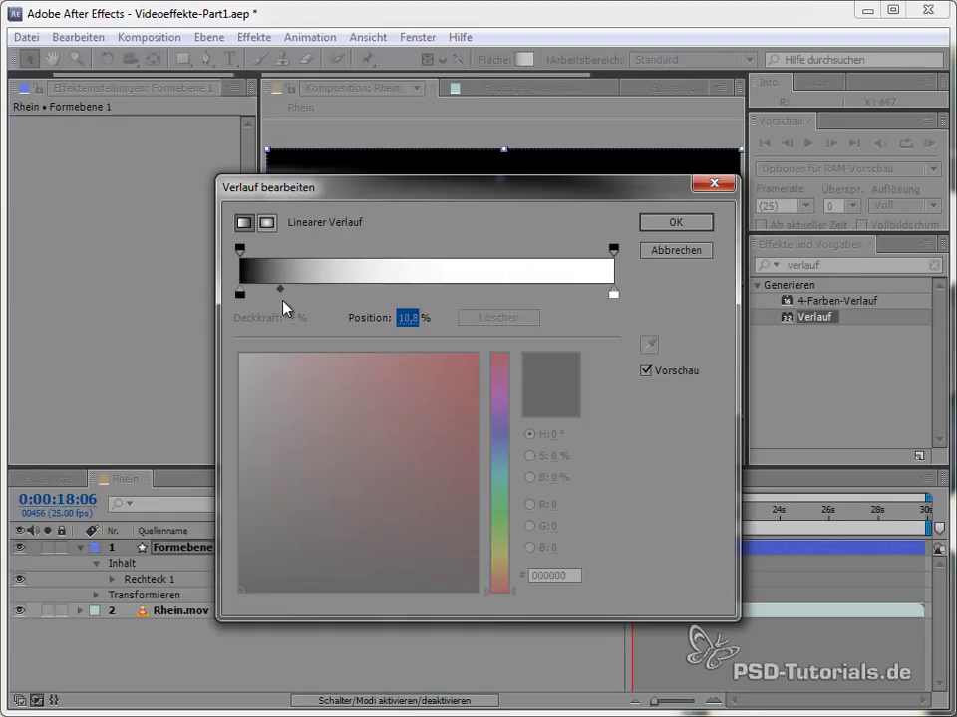
left_click_drag(349, 203, 277, 434)
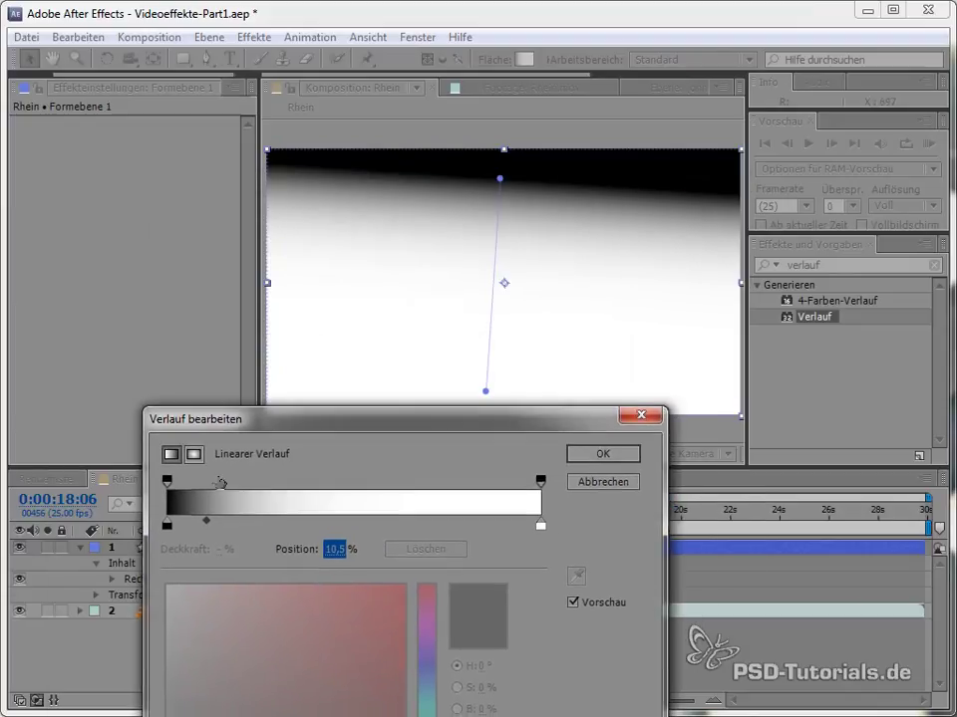
left_click_drag(209, 522, 517, 520)
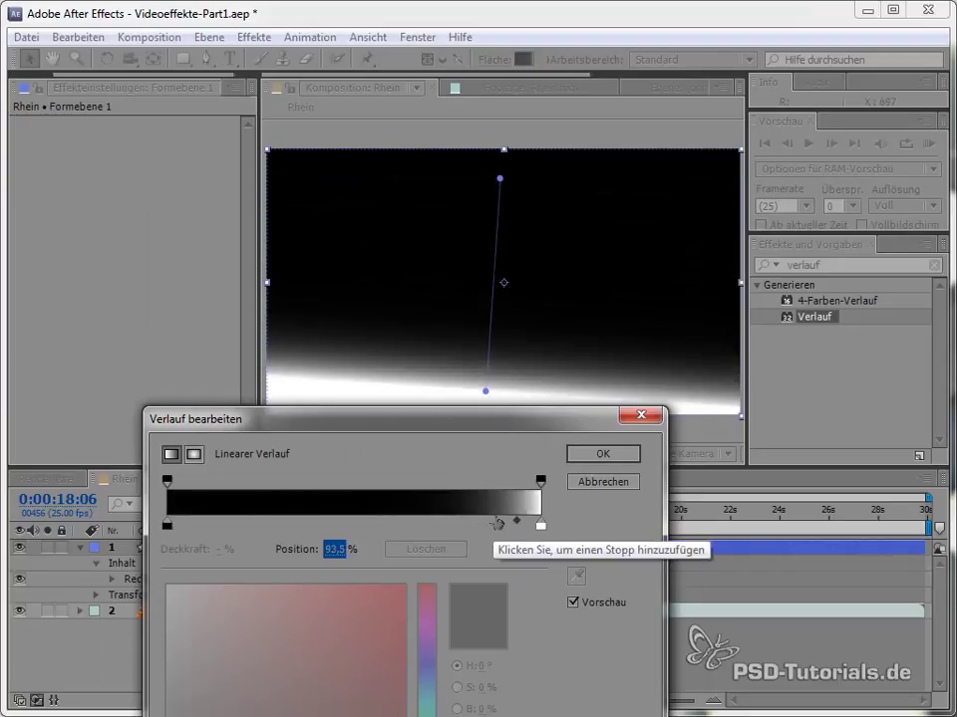
left_click(335, 549)
type("50")
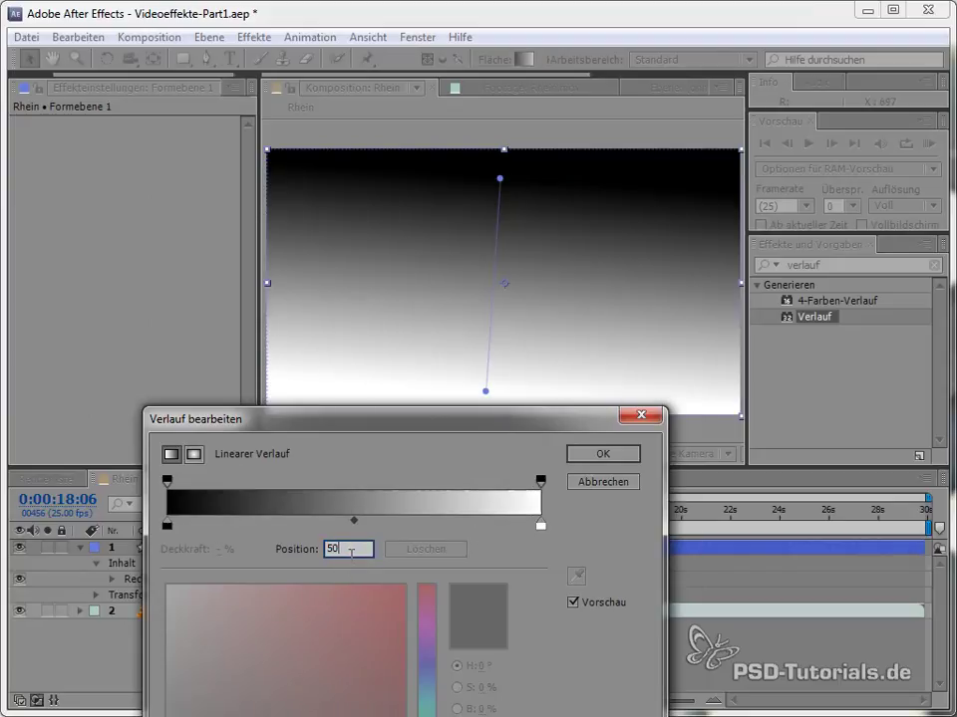
left_click(603, 454)
- Move the gradient's bottom point to the comp's bottom centre
left_click_drag(498, 173, 505, 151)
key("ctrl+z")
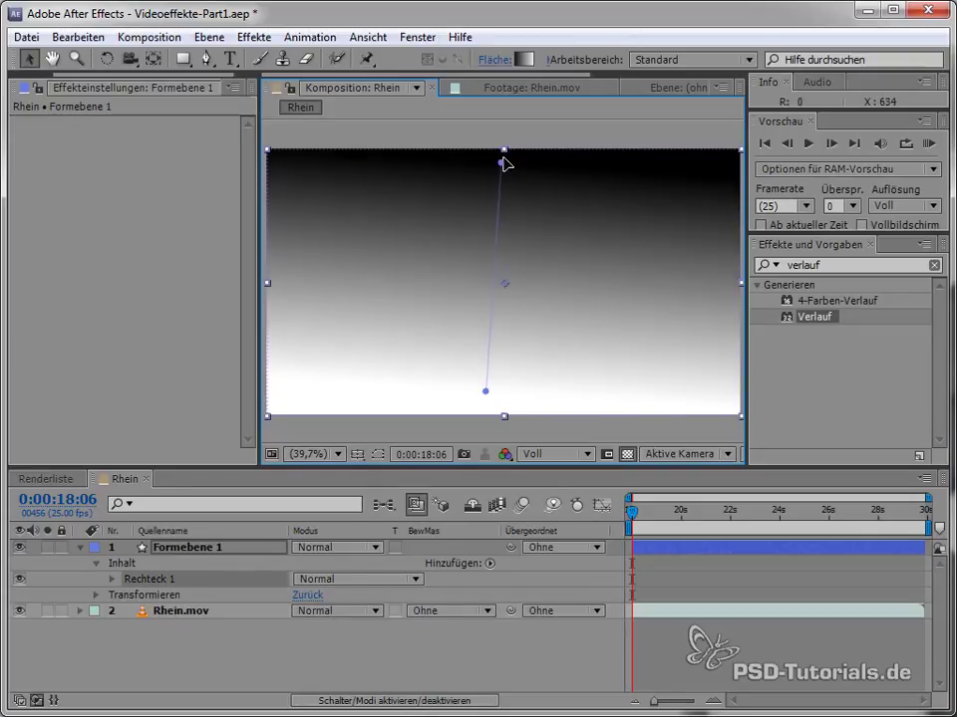
left_click_drag(485, 390, 504, 416)
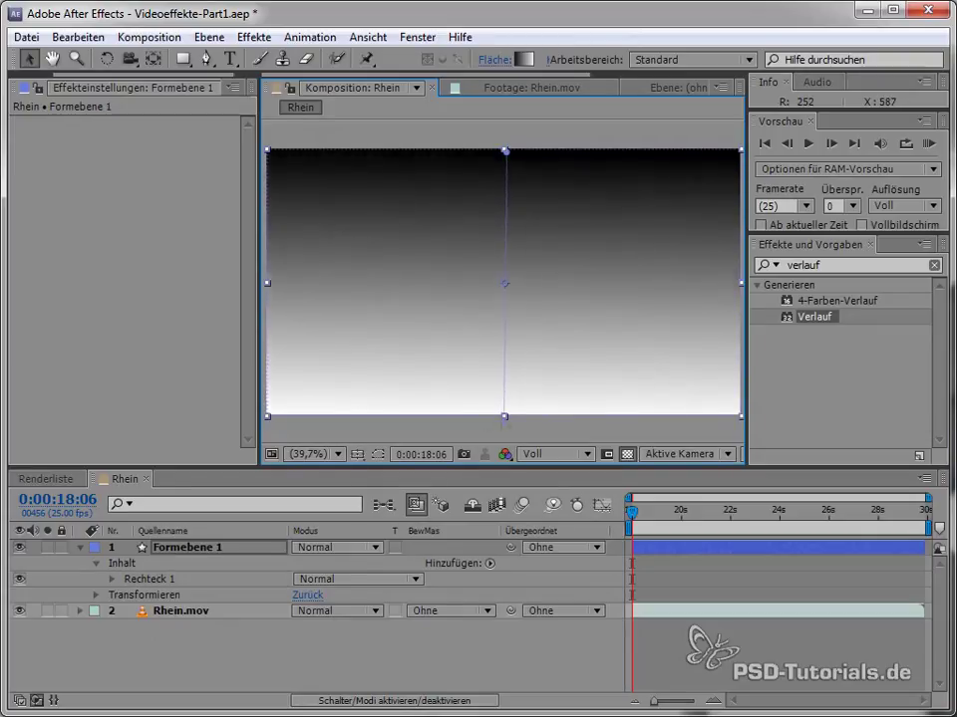
- Move Rhein.mov above the gradient shape and rename the shape layer 'Matrix'
left_click_drag(242, 561, 239, 637)
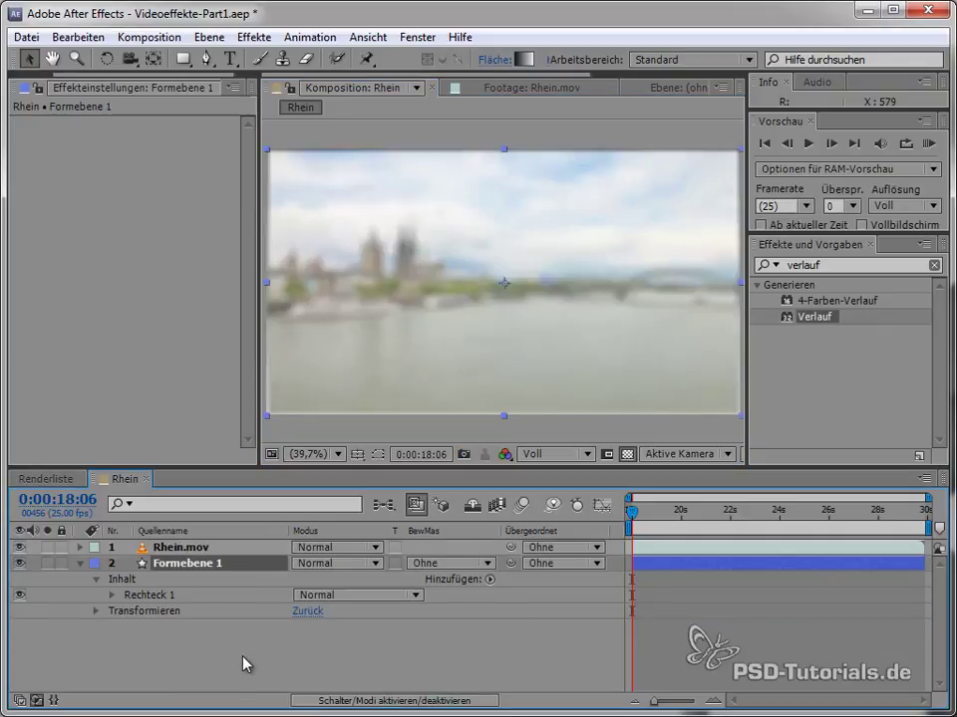
key("Return")
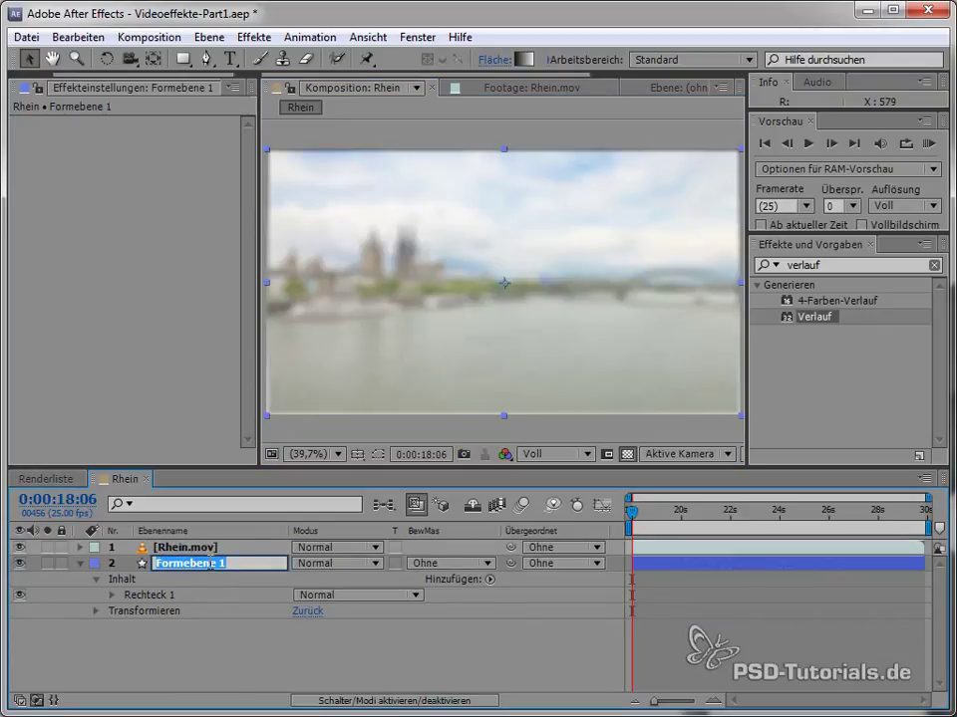
type("Matrix")
key("Return")
- Use Matrix as Rhein.mov's blur map layer, repeat edge pixels, and set radius to 118
left_click(185, 547)
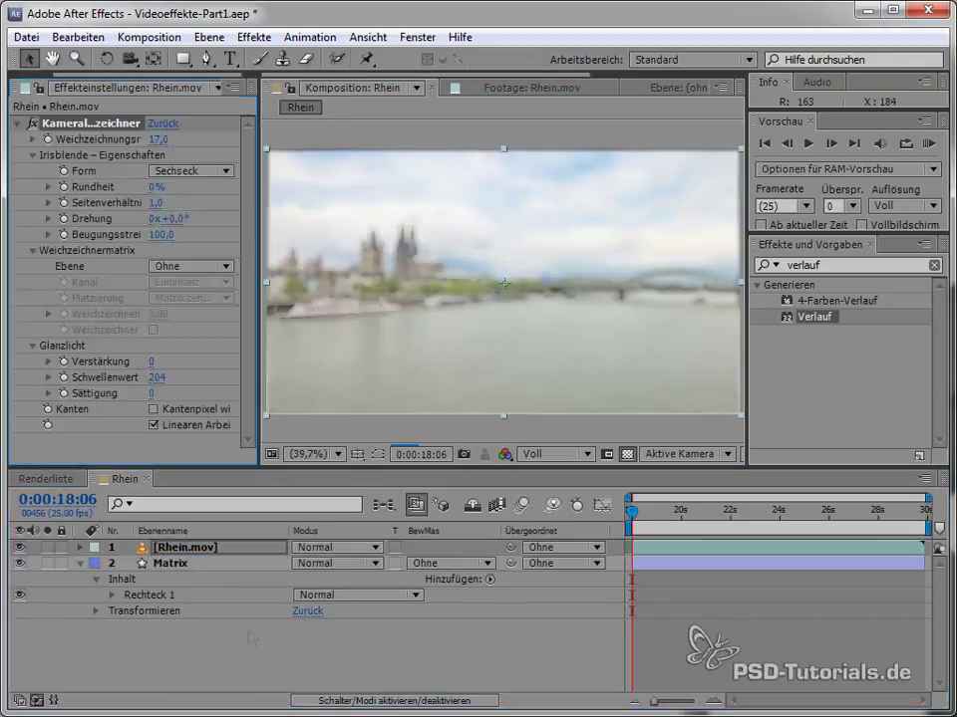
left_click(186, 267)
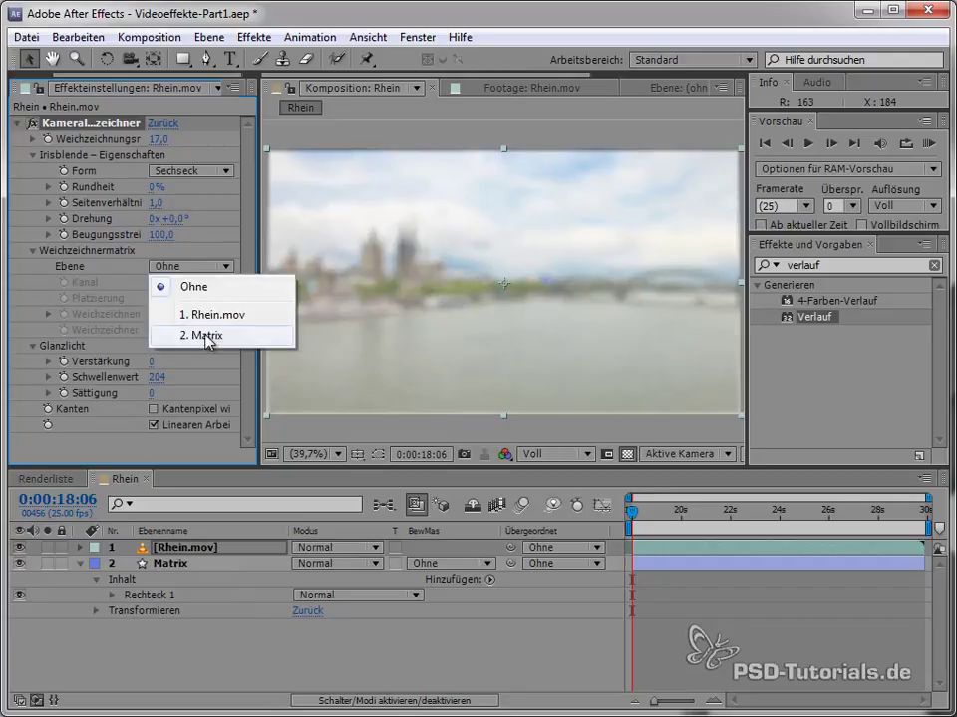
left_click(198, 335)
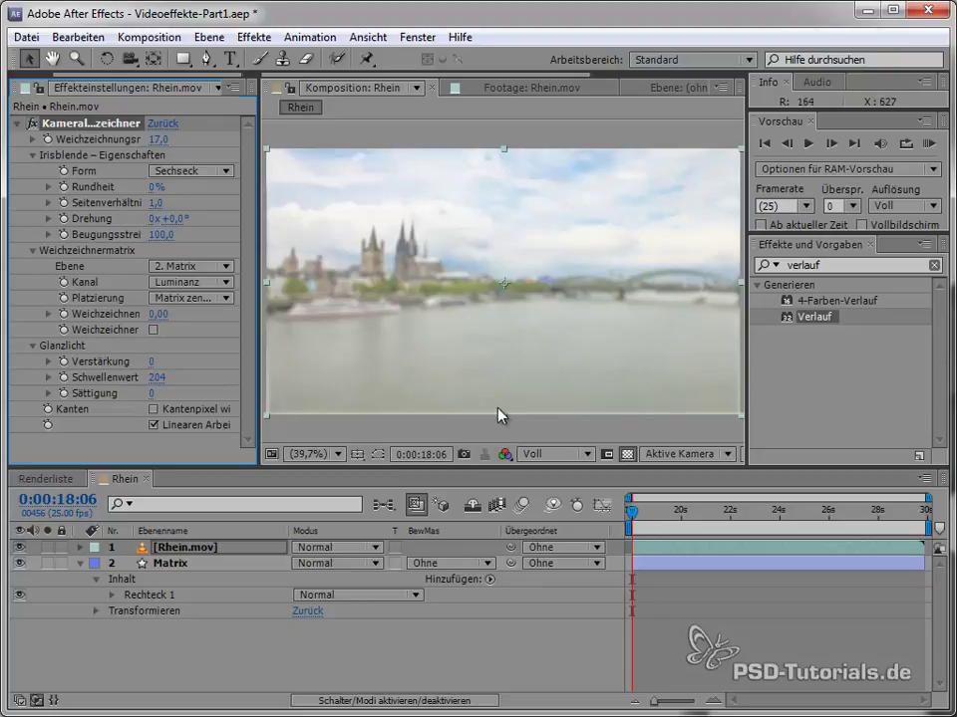
left_click(154, 409)
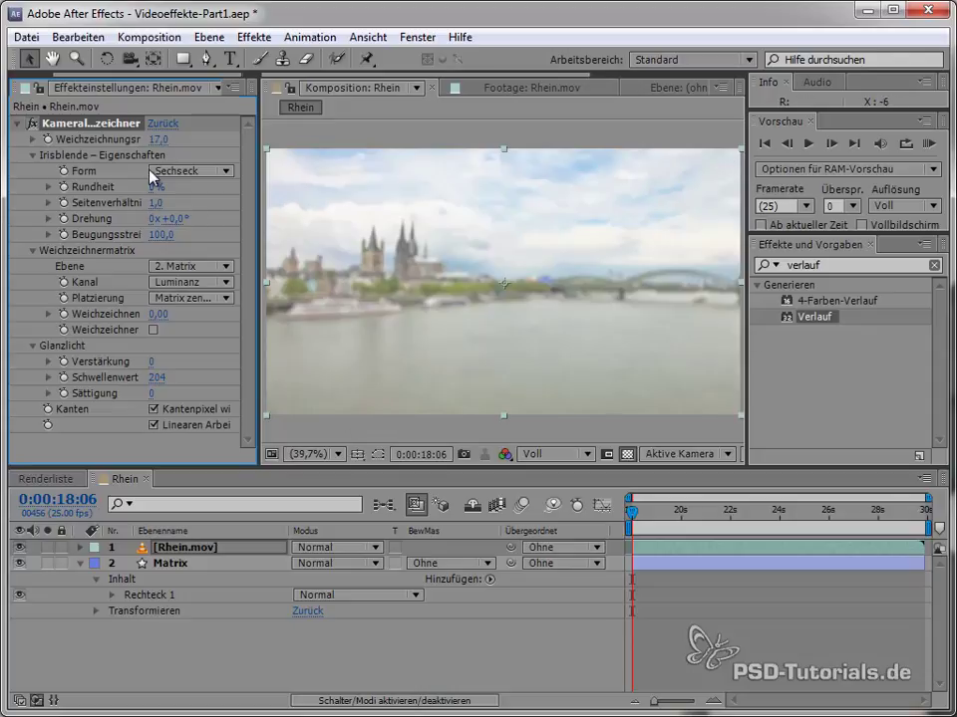
left_click_drag(157, 141, 445, 246)
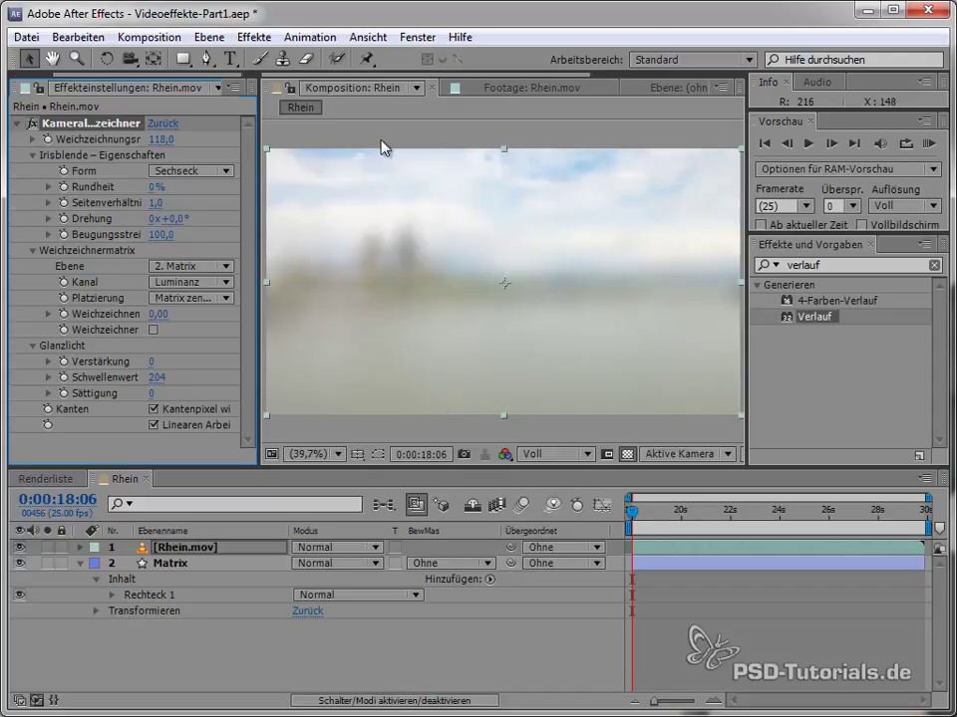
left_click(169, 563)
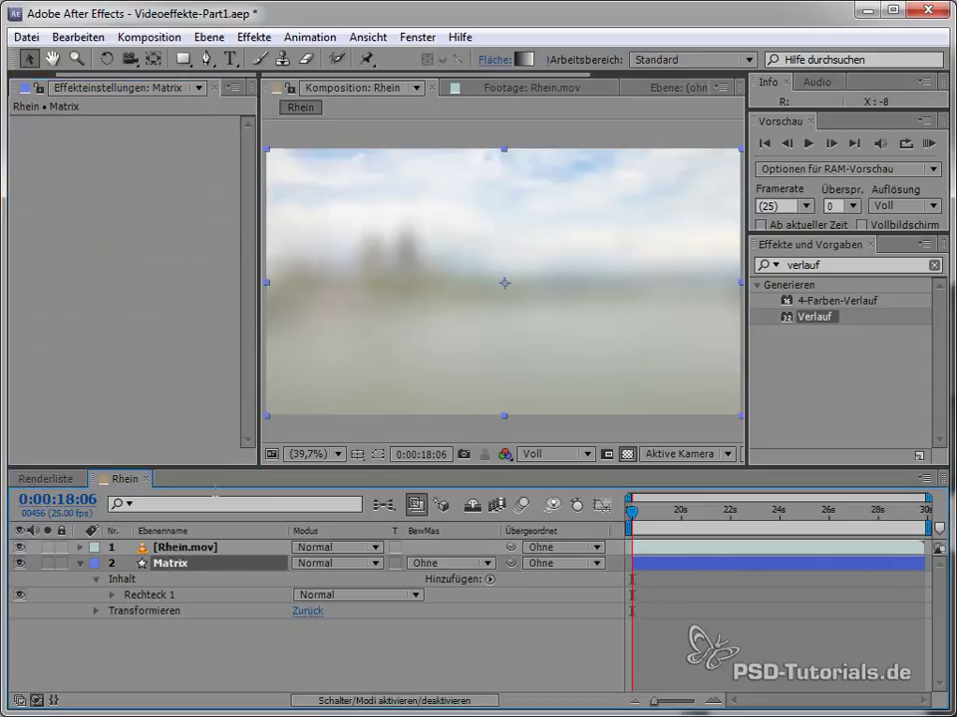
- Drag Rechteck 1's gradient points so the gradient angles down from the cathedral
left_click(155, 594)
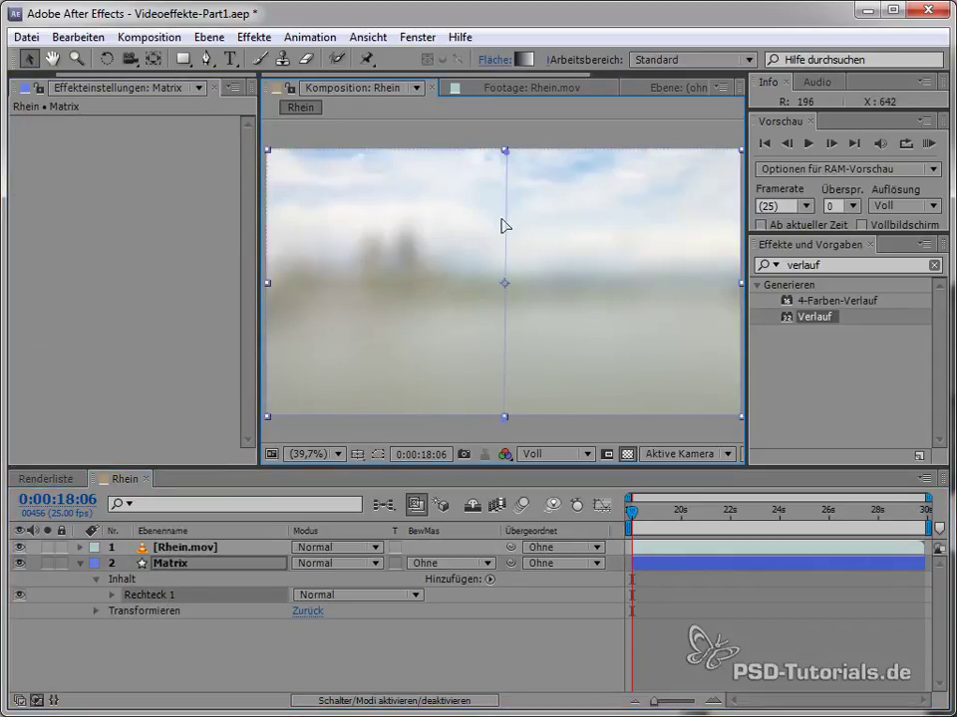
mouse_move(505, 311)
left_mouse_down()
mouse_move(511, 301)
mouse_move(485, 329)
mouse_move(409, 269)
mouse_move(457, 328)
left_mouse_up()
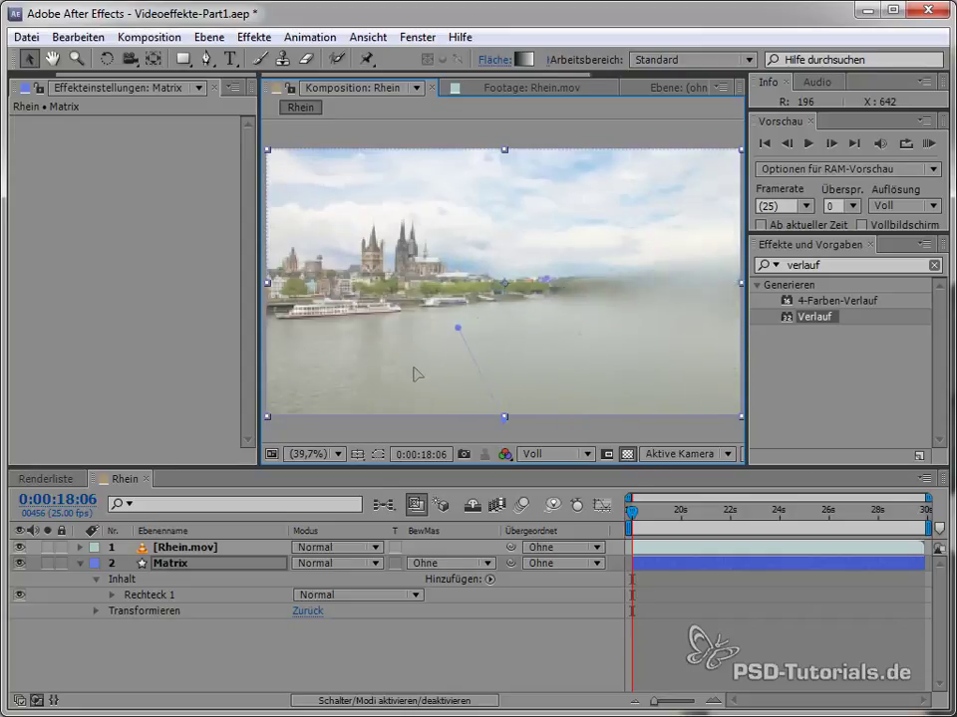
left_click_drag(457, 327, 403, 338)
mouse_move(470, 198)
left_mouse_down()
mouse_move(488, 311)
mouse_move(424, 264)
left_mouse_up()
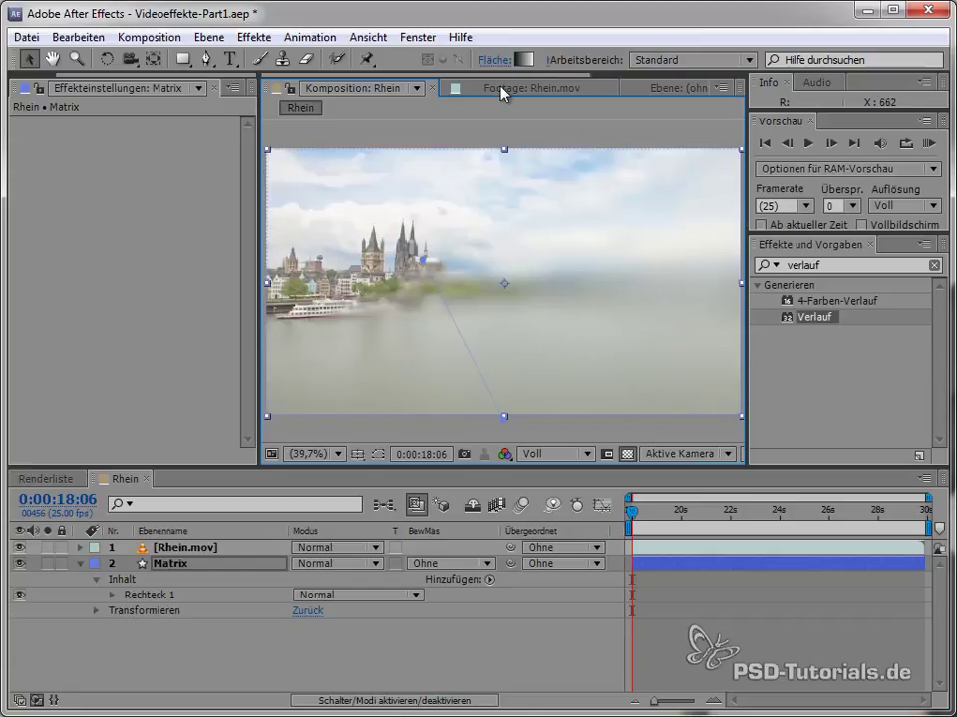
- Switch the Matrix fill from a linear to a radial black-to-white gradient
left_click(524, 66)
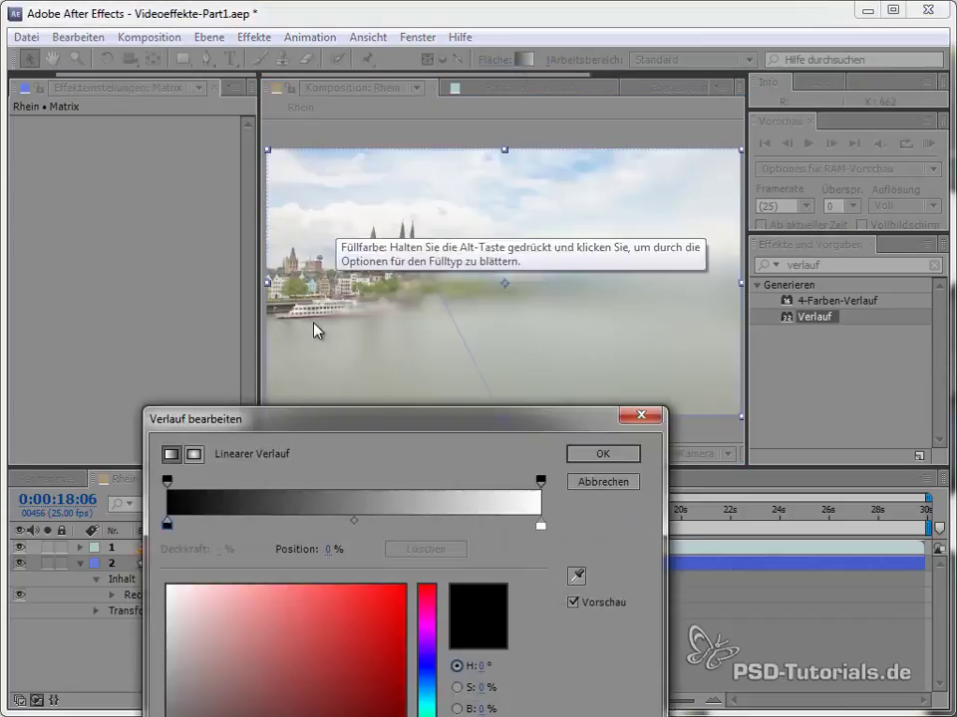
left_click(195, 454)
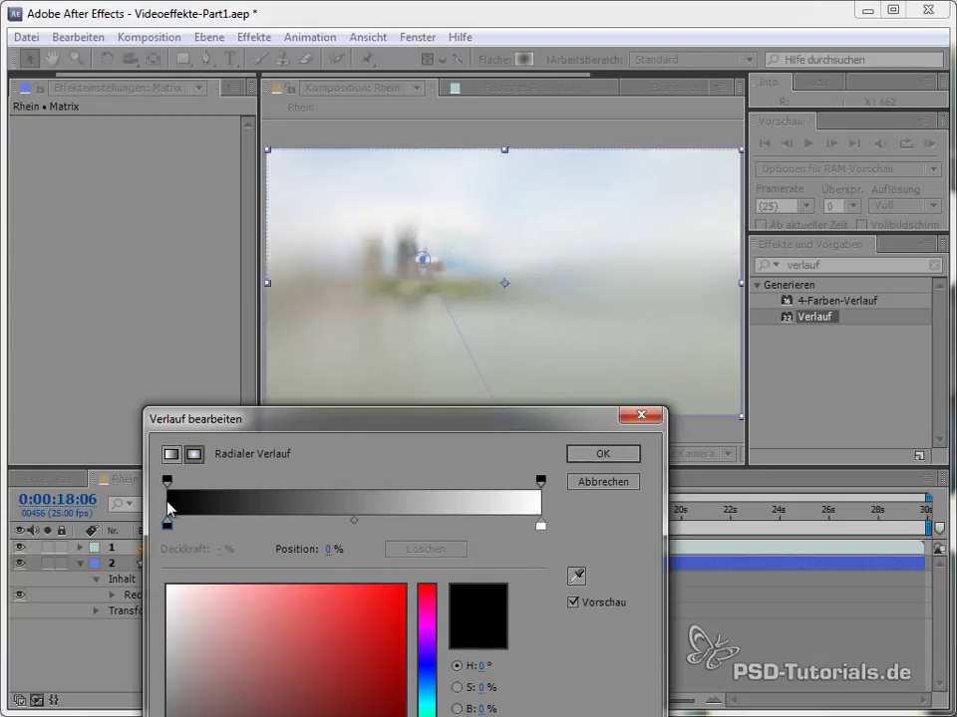
left_click(598, 457)
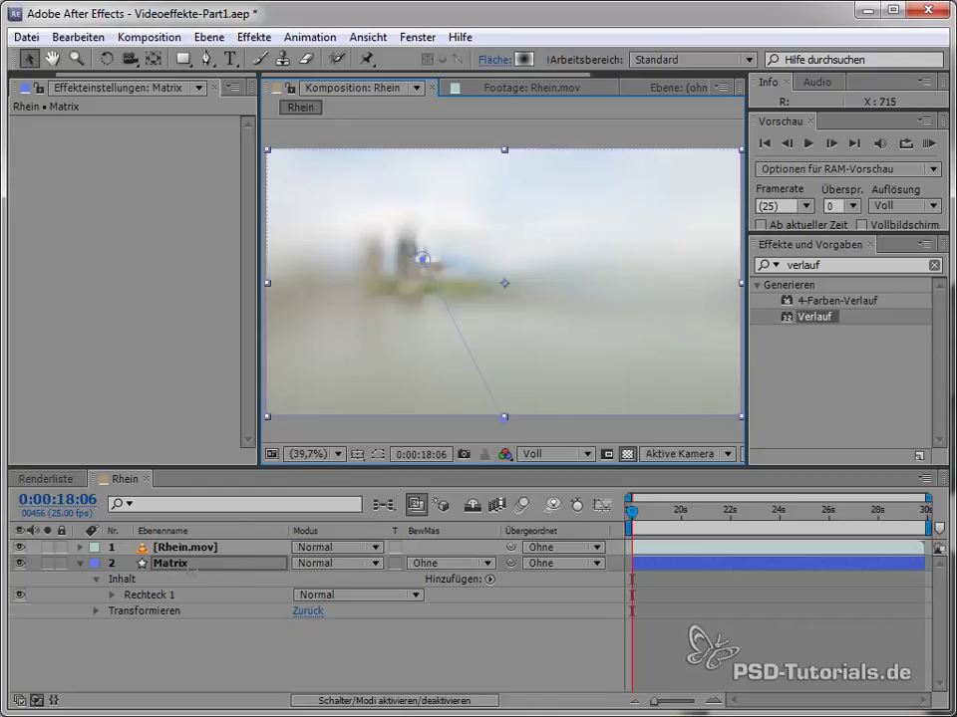
- Set Rhein.mov's Camera Lens Blur radius to 16
key("ctrl+Up")
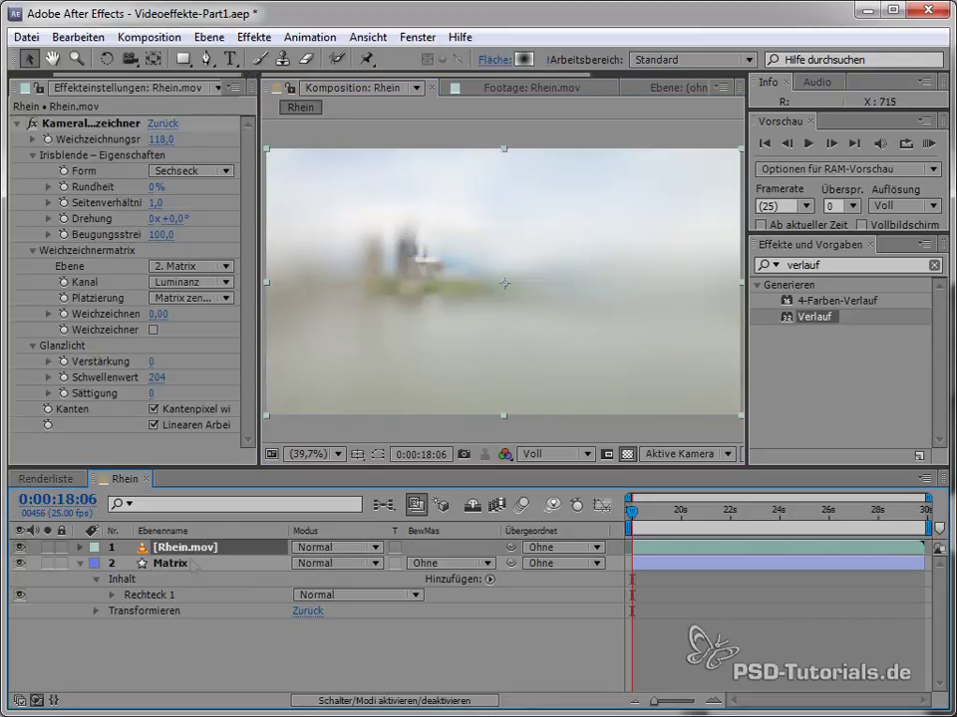
left_click_drag(157, 140, 76, 188)
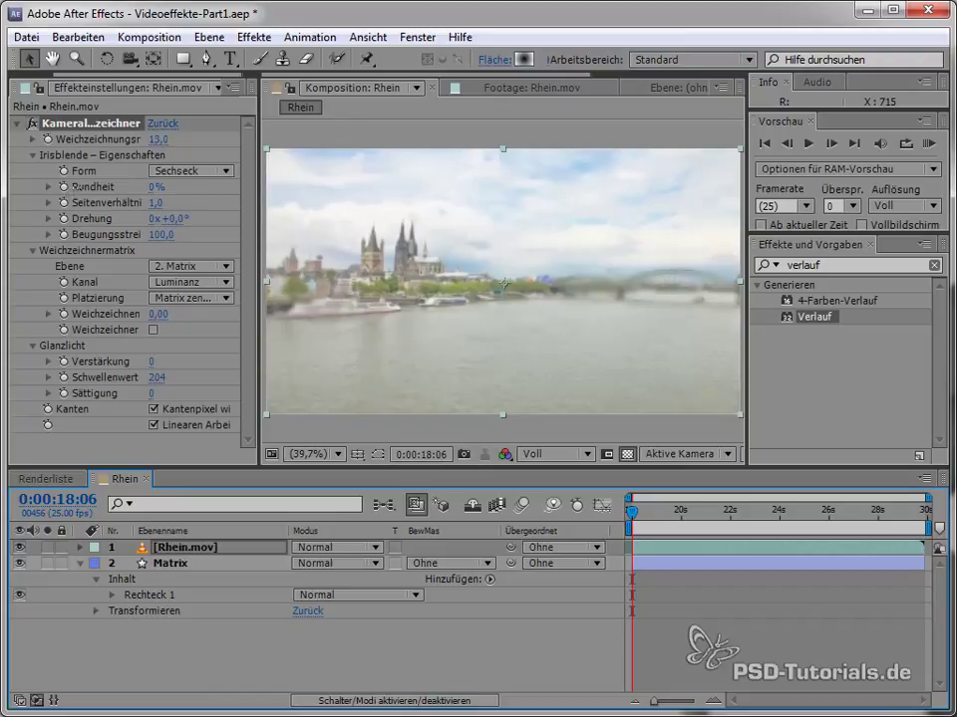
left_click_drag(158, 139, 156, 155)
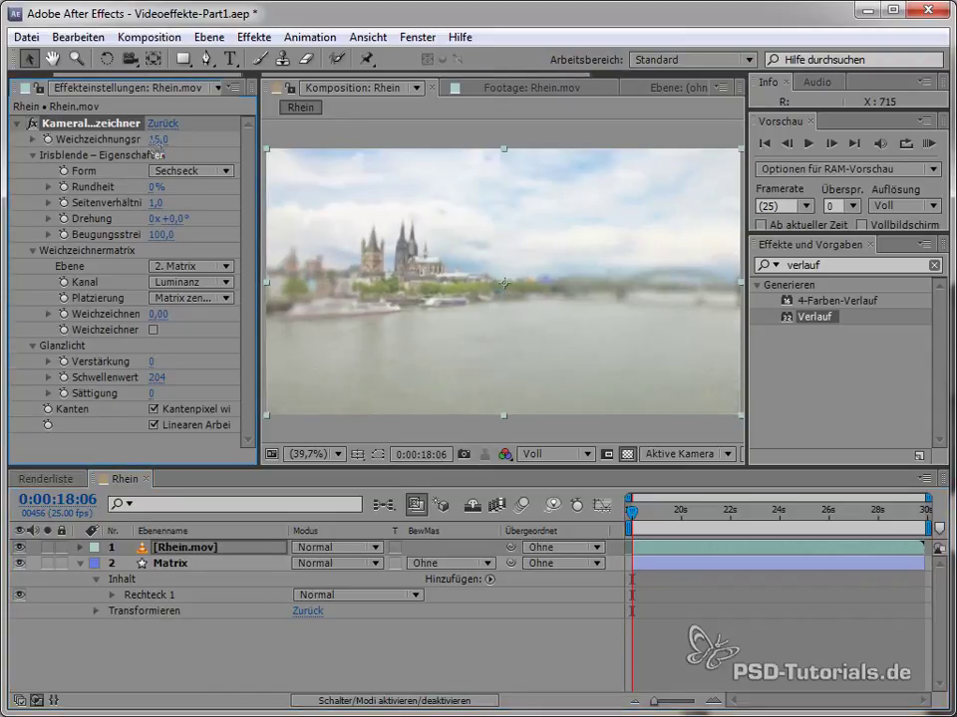
left_click(156, 146)
type("16")
key("Return")
- Move the Matrix radial gradient's end point so the cathedral stays sharp
left_click(175, 563)
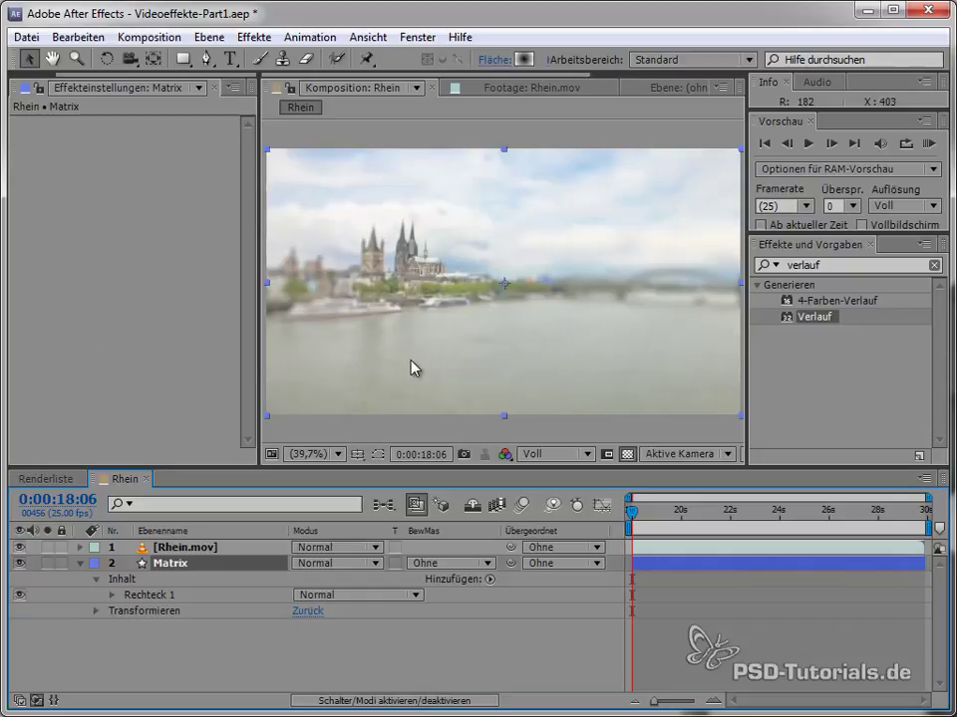
left_click_drag(590, 351, 407, 249)
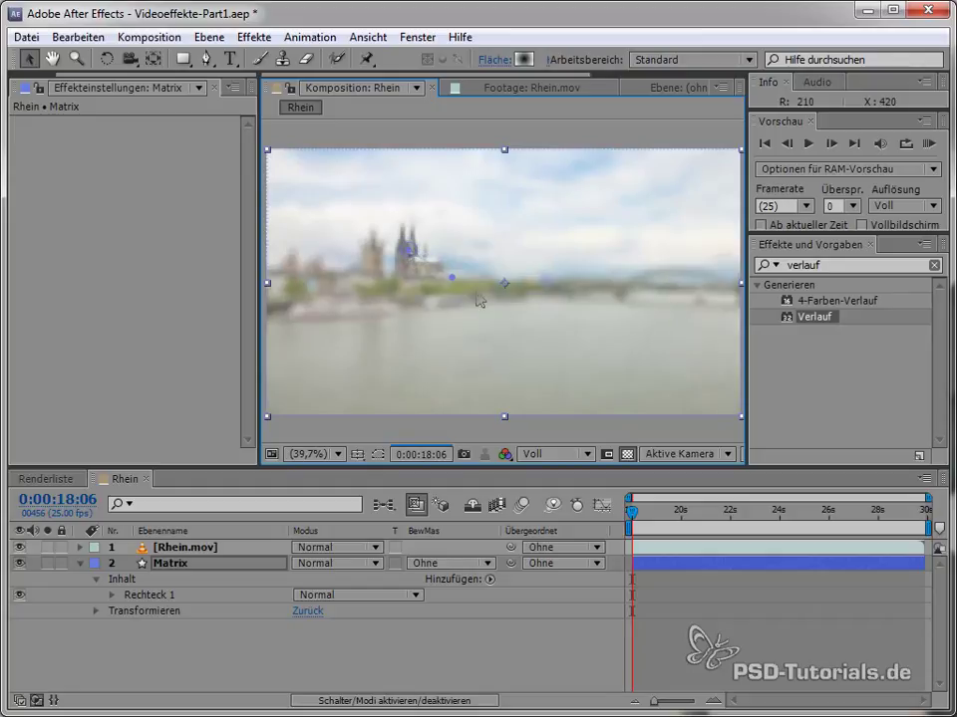
left_click_drag(451, 277, 697, 358)
left_click(624, 649)
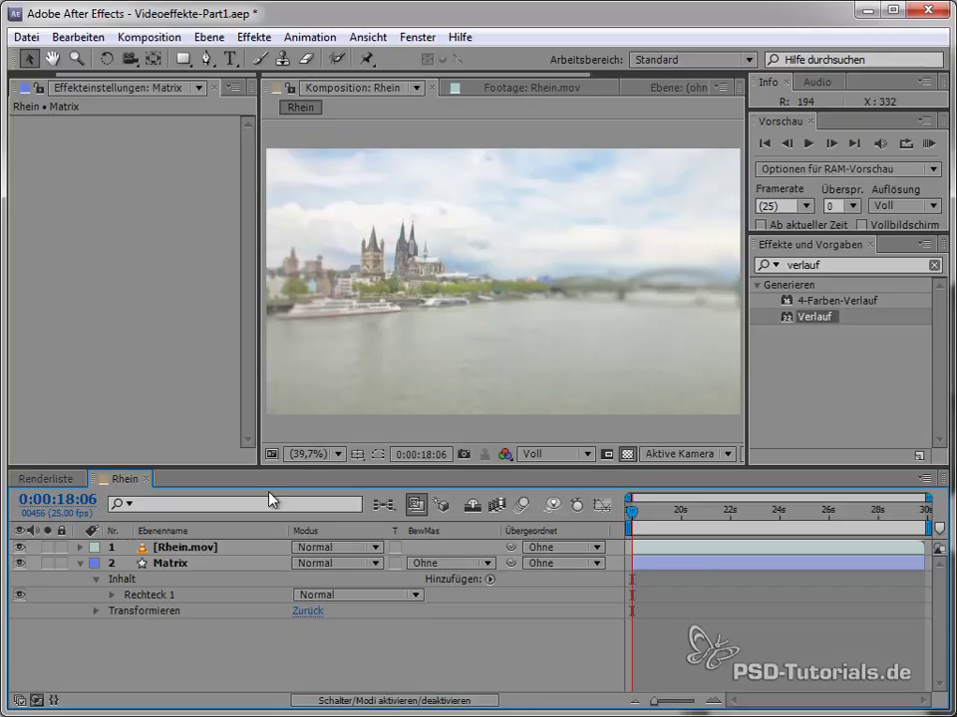
- Collapse Rhein.mov's lens blur and apply Kurven, found by searching 'kurve', to the footage
left_click(188, 554)
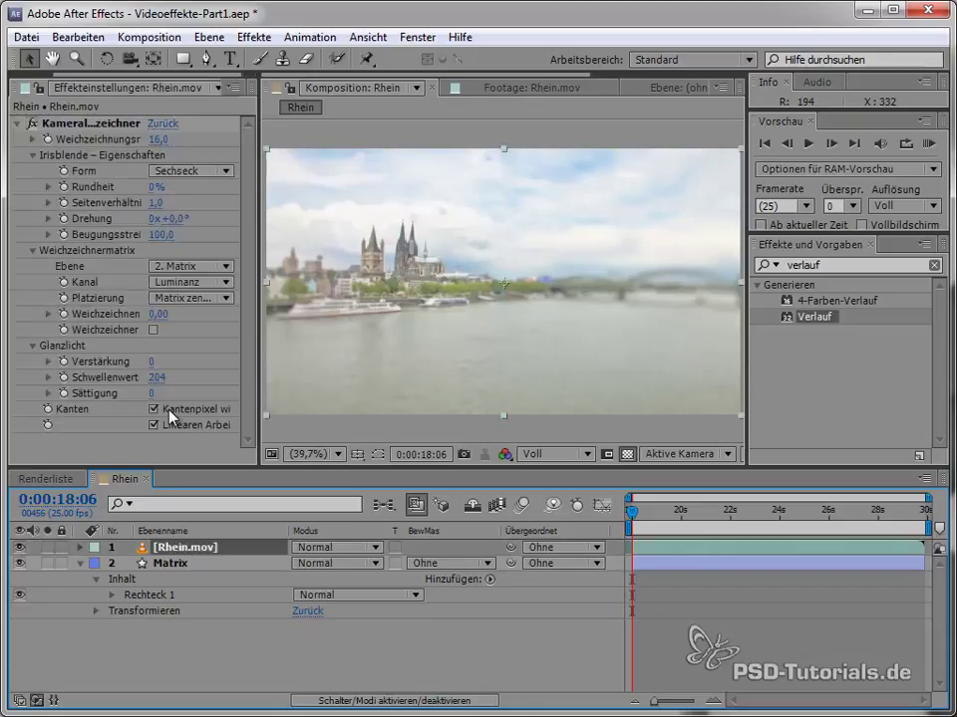
left_click(17, 125)
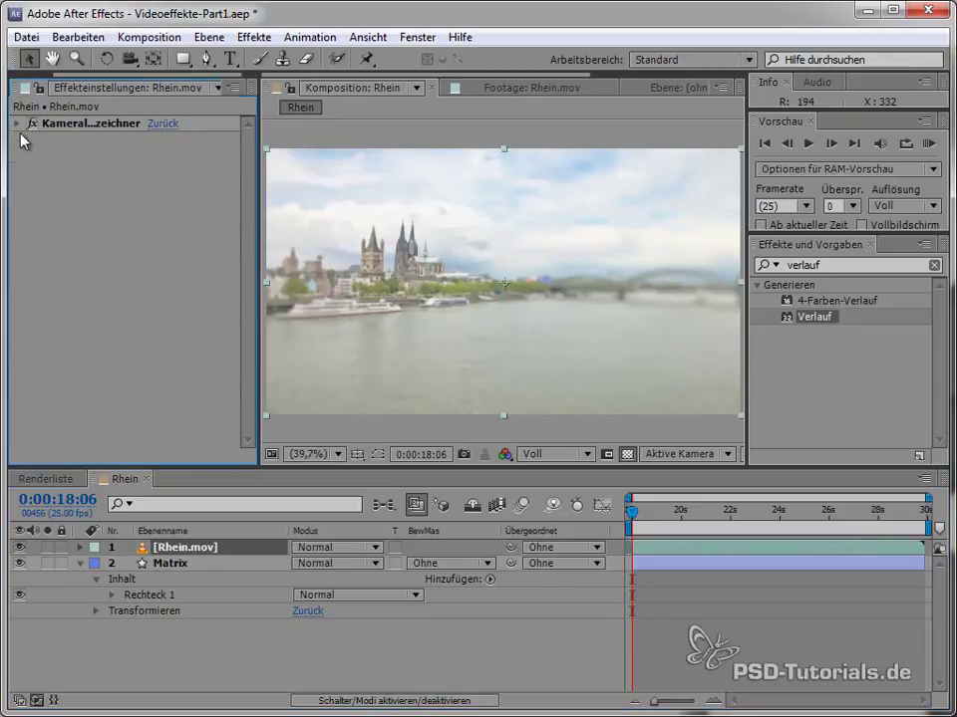
left_click_drag(820, 266, 797, 265)
type("k")
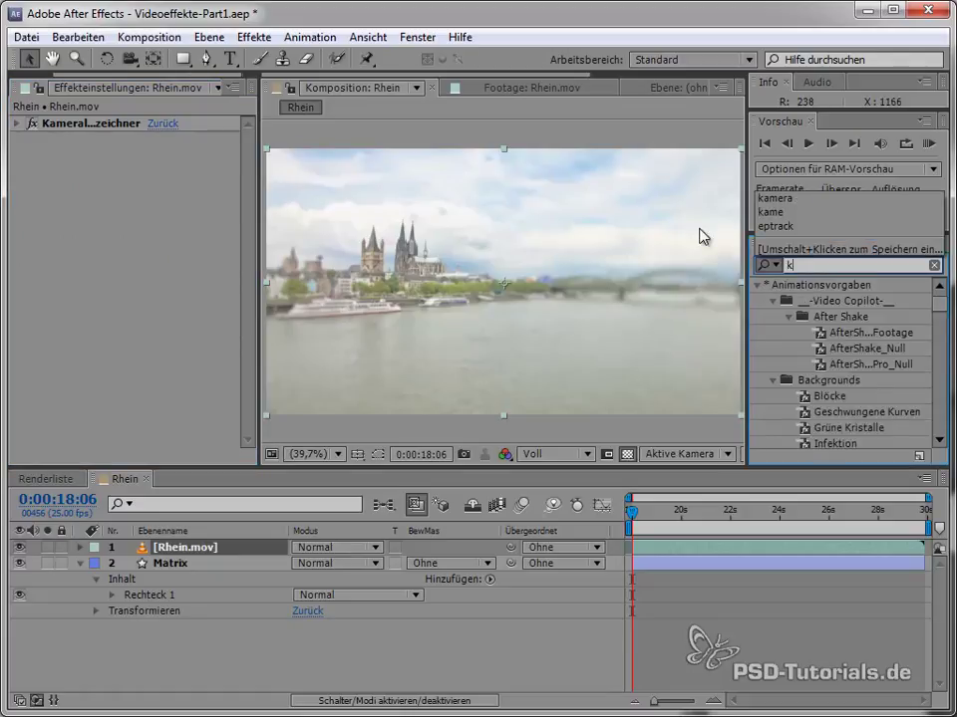
type("urven")
left_click(806, 349)
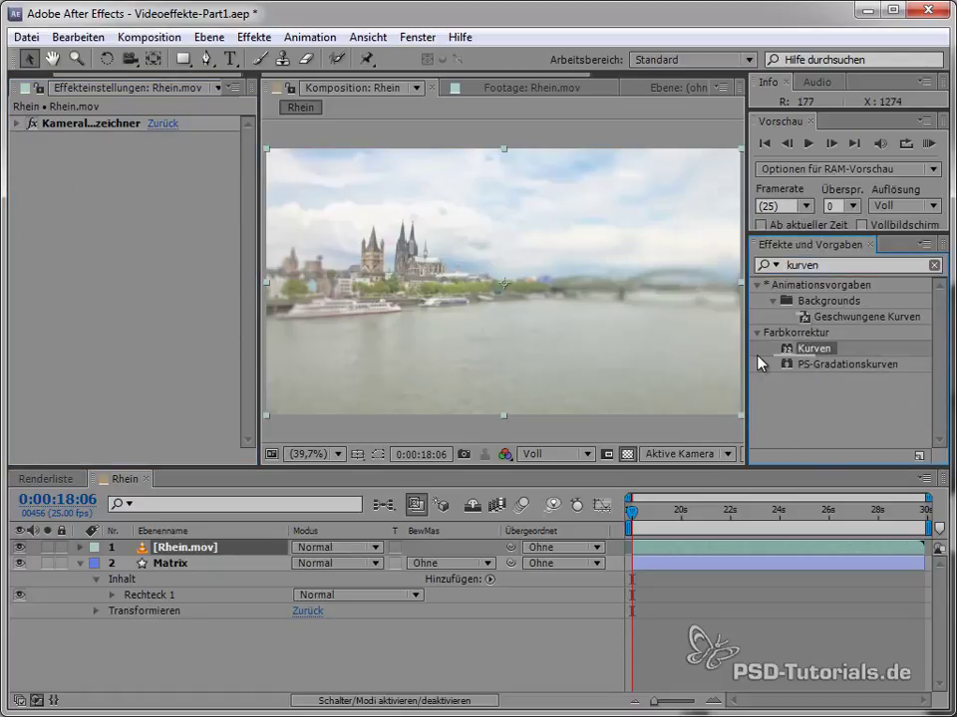
left_click_drag(806, 351, 432, 325)
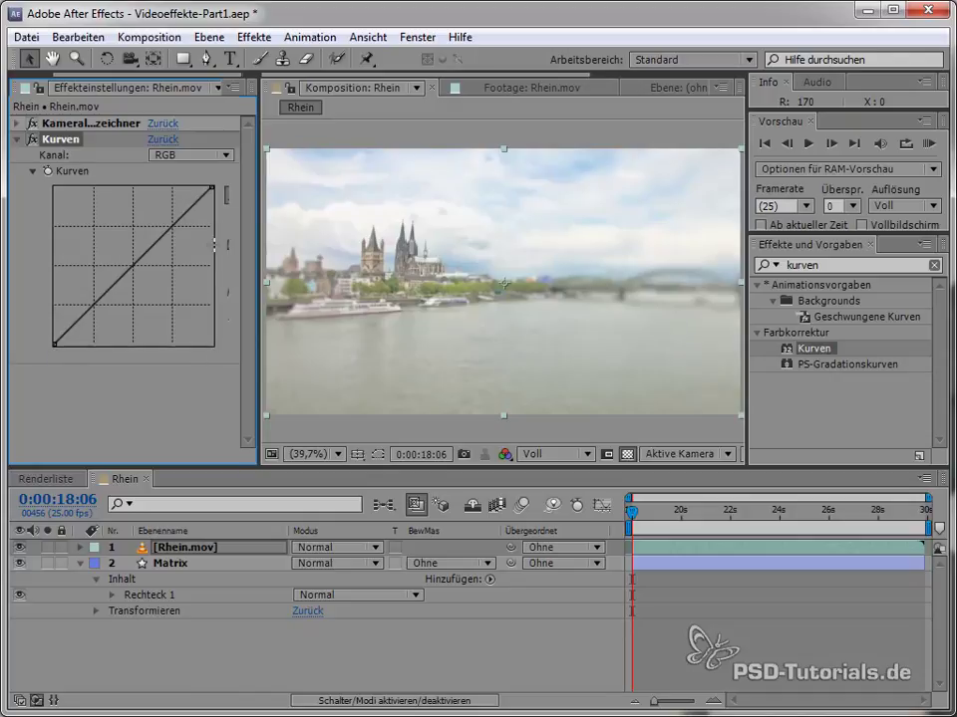
- Experiment with the RGB curve's points and added control points, then reset it to straight
left_click_drag(212, 186, 214, 345)
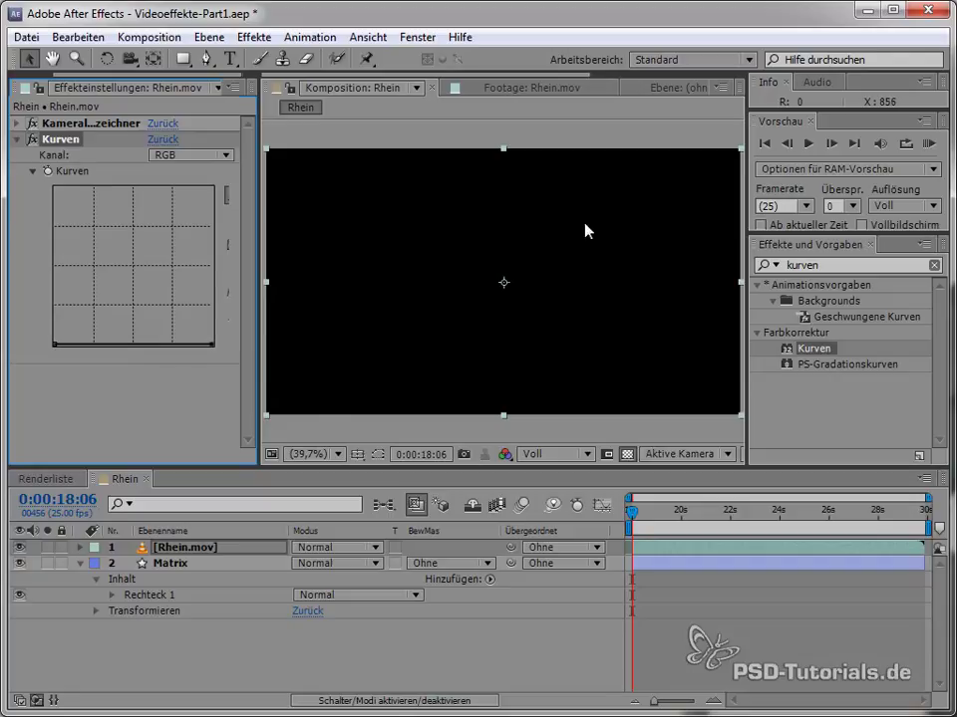
left_click_drag(132, 344, 130, 295)
key("ctrl+z")
left_click_drag(212, 344, 213, 186)
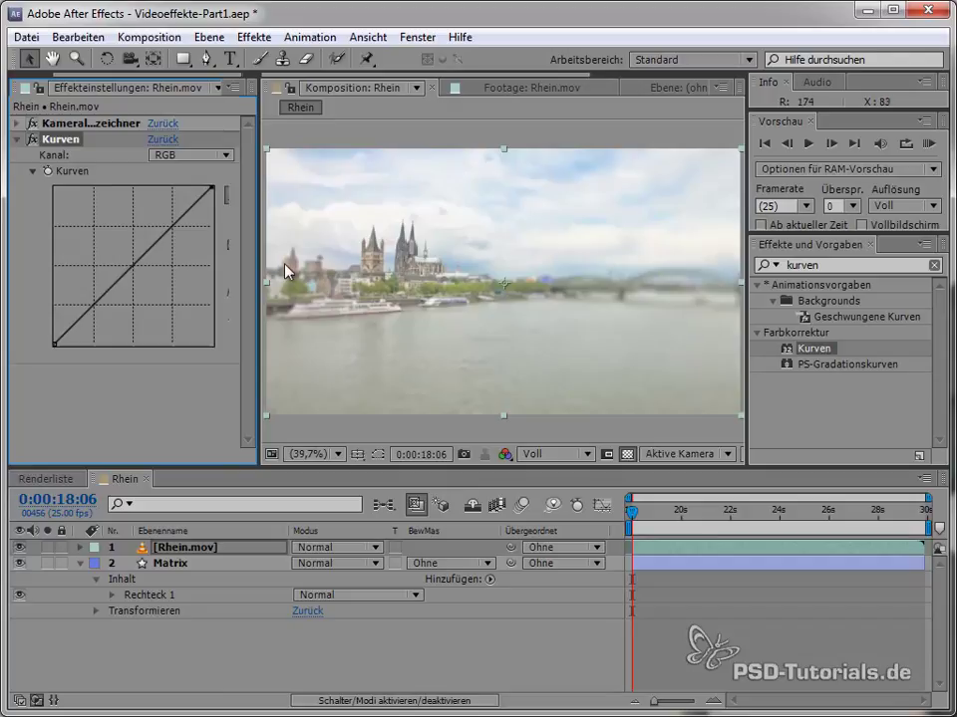
mouse_move(150, 248)
left_mouse_down()
mouse_move(149, 290)
mouse_move(151, 280)
left_mouse_up()
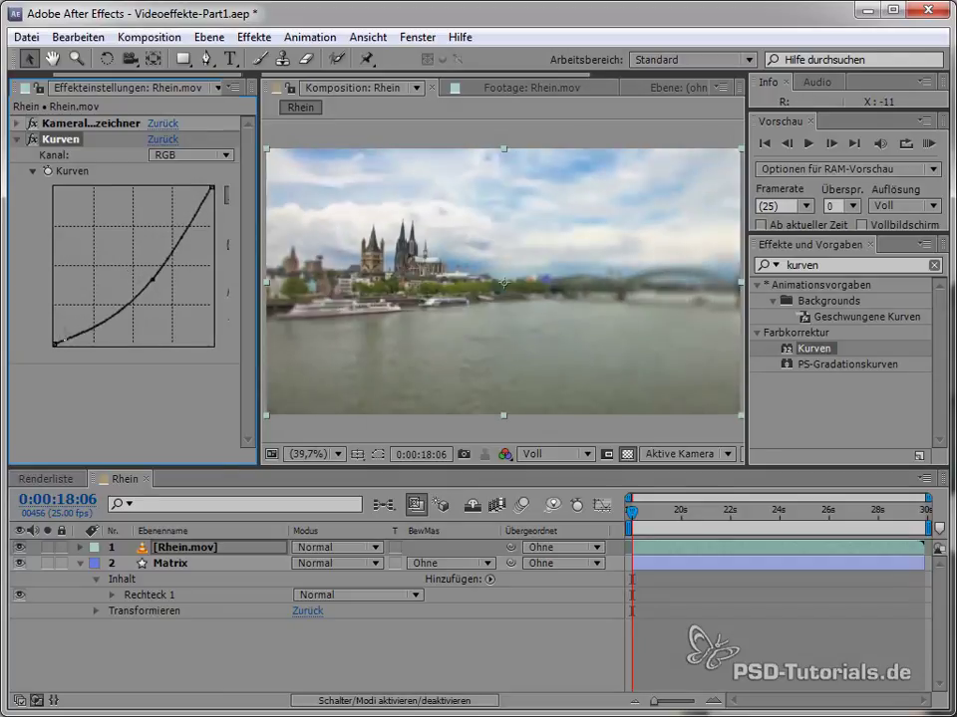
mouse_move(151, 280)
left_mouse_down()
mouse_move(105, 245)
mouse_move(146, 275)
mouse_move(193, 252)
mouse_move(175, 221)
left_mouse_up()
left_click(133, 263)
left_click(92, 302)
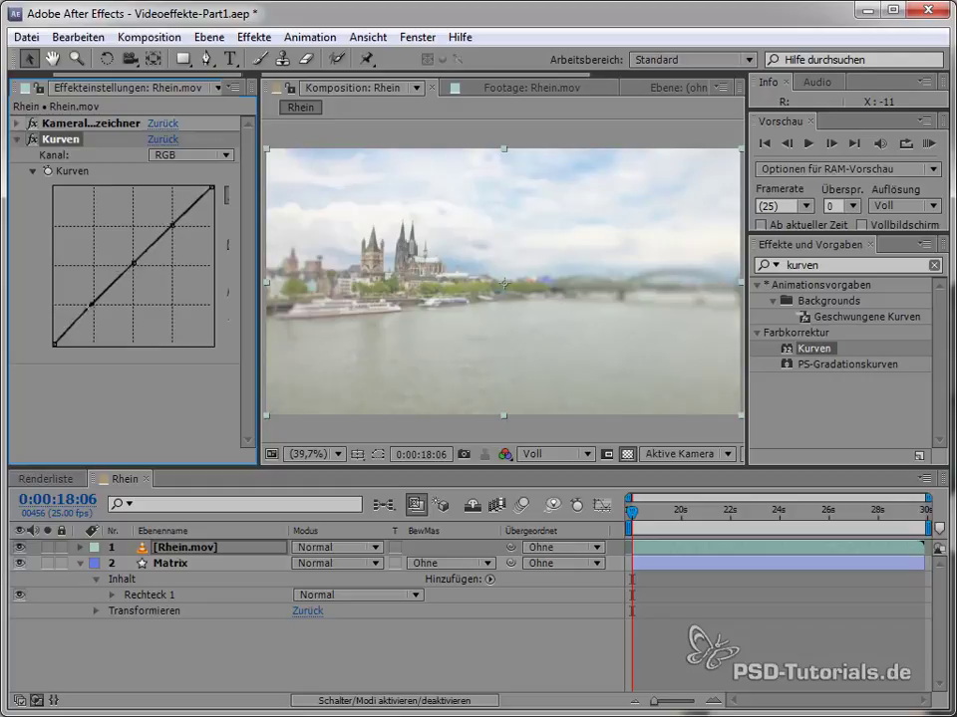
left_click_drag(173, 226, 182, 237)
left_click_drag(94, 319, 114, 328)
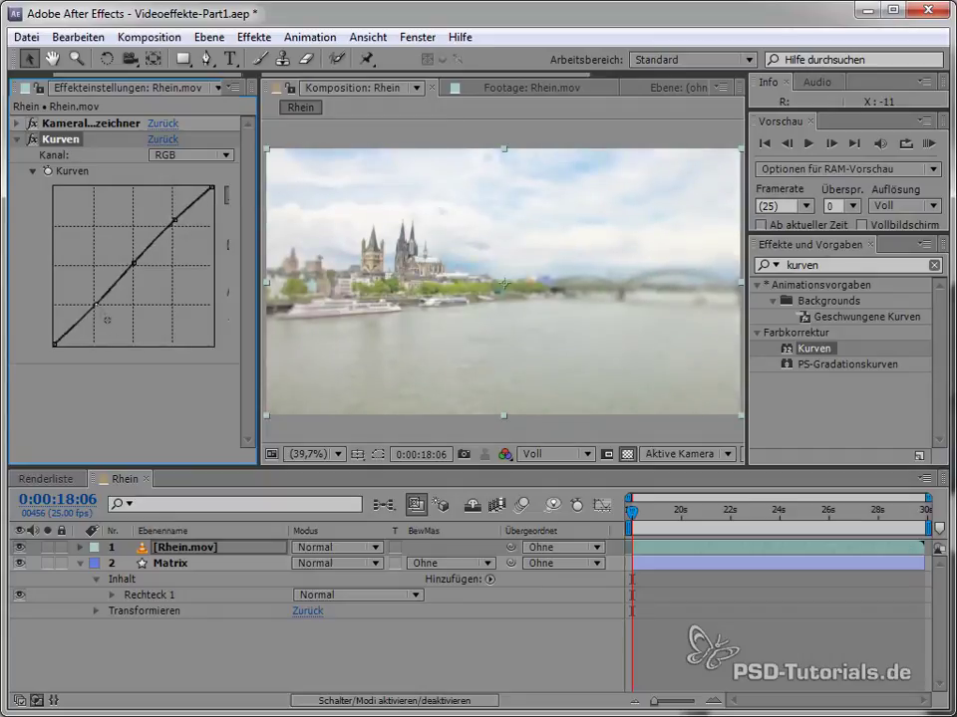
left_click_drag(133, 264, 133, 261)
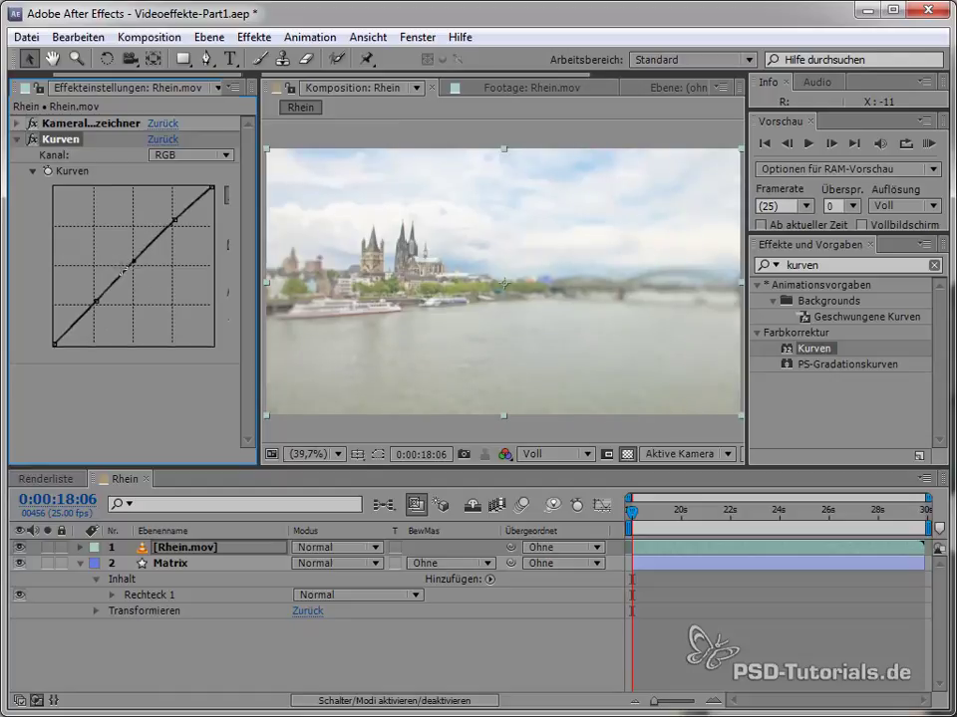
left_click(157, 140)
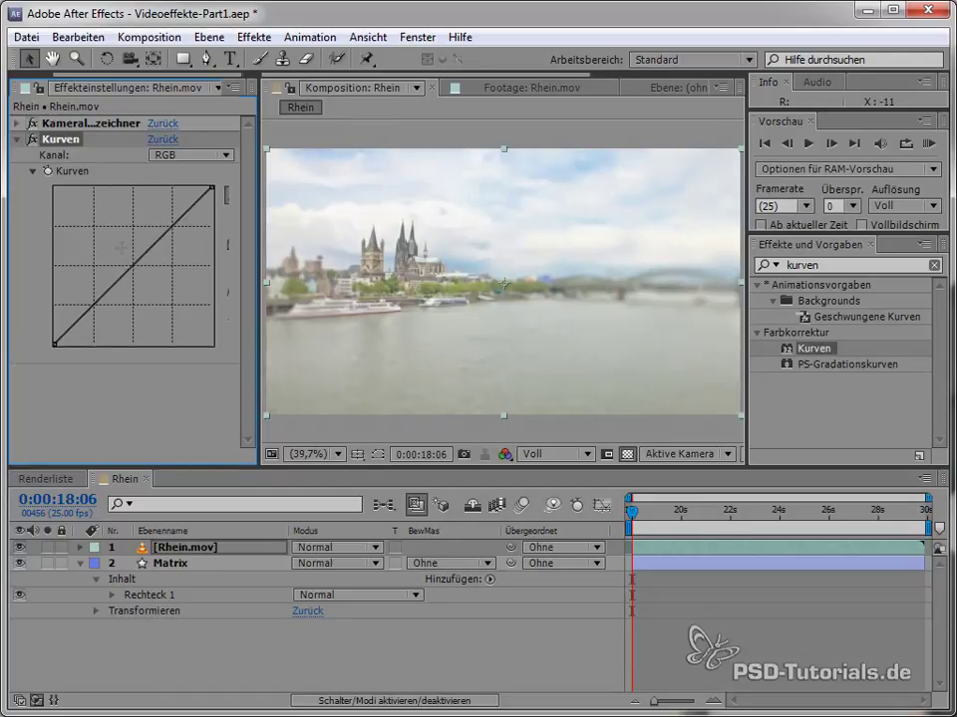
- Raise highlights and lower shadows into a gentle S-curve, comparing with Kurven toggled off
left_click_drag(171, 226, 171, 218)
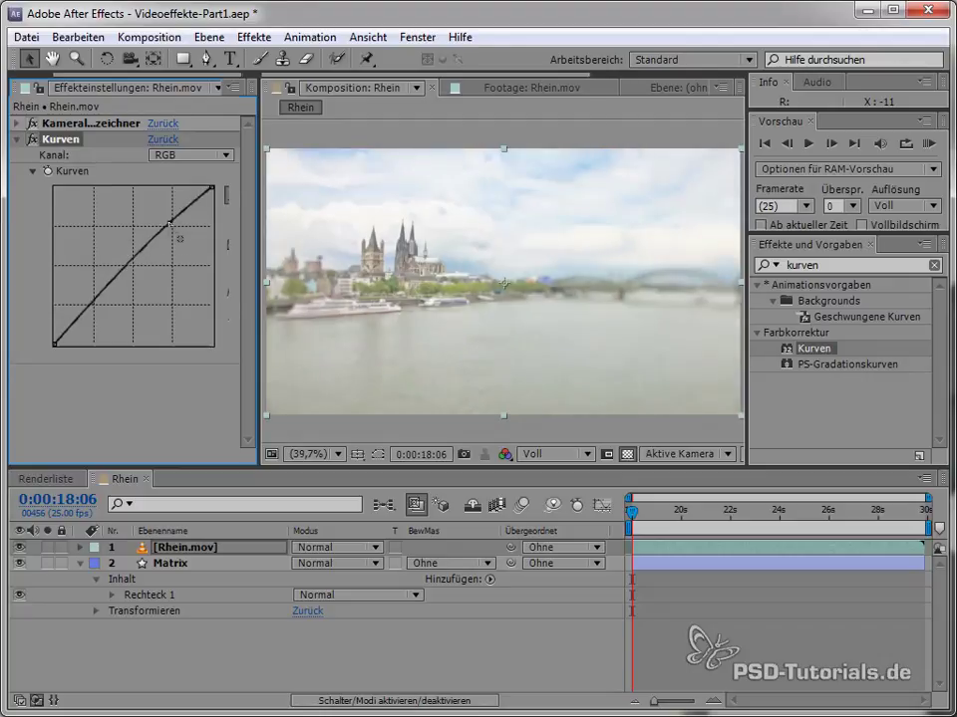
left_click_drag(101, 292, 101, 306)
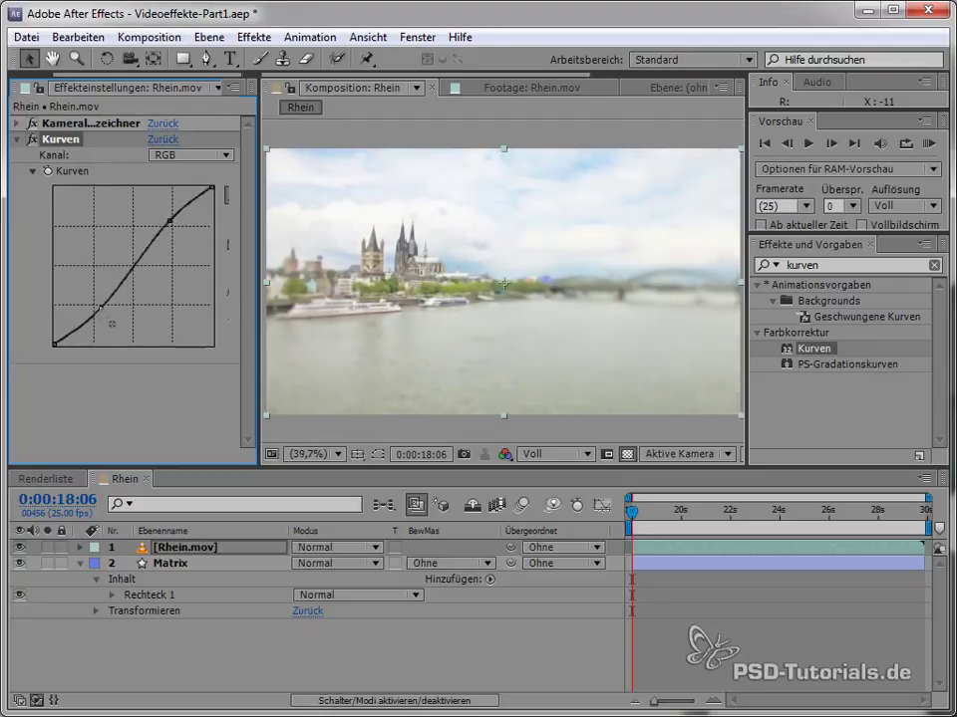
left_click_drag(172, 219, 165, 220)
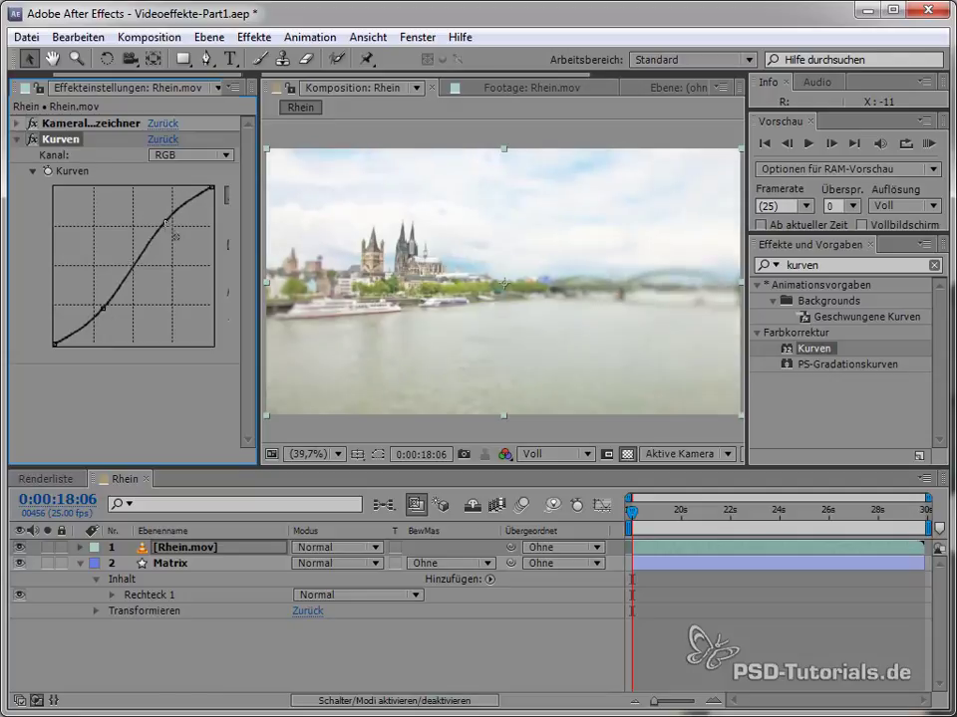
left_click(35, 142)
left_click(35, 143)
left_click(35, 142)
left_click(35, 143)
left_click(34, 140)
left_click(33, 142)
left_click_drag(165, 220, 169, 223)
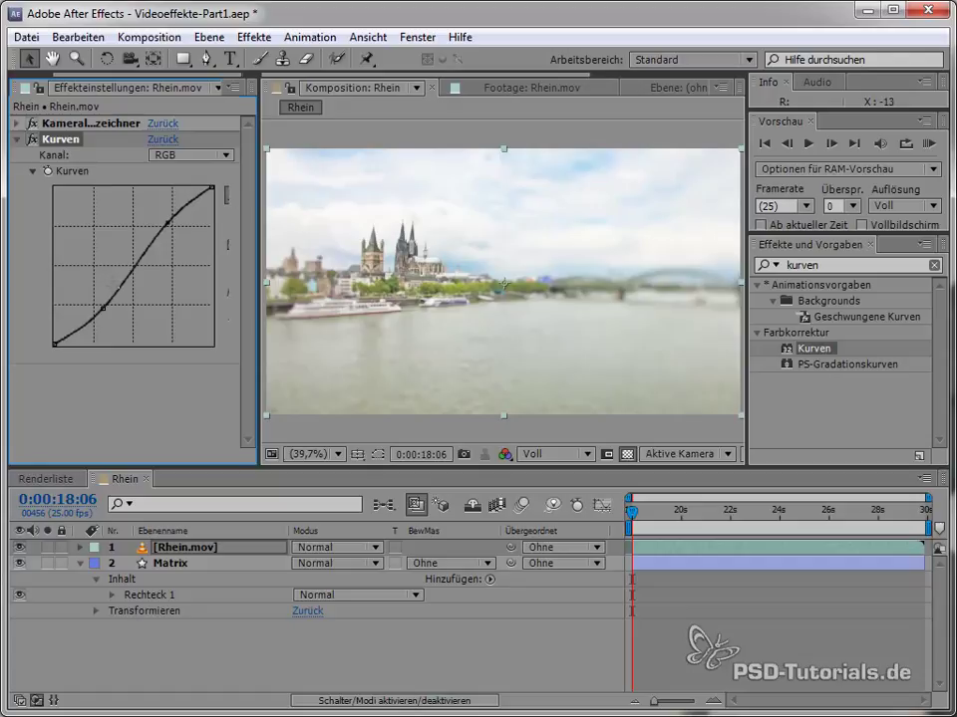
left_click_drag(102, 309, 102, 304)
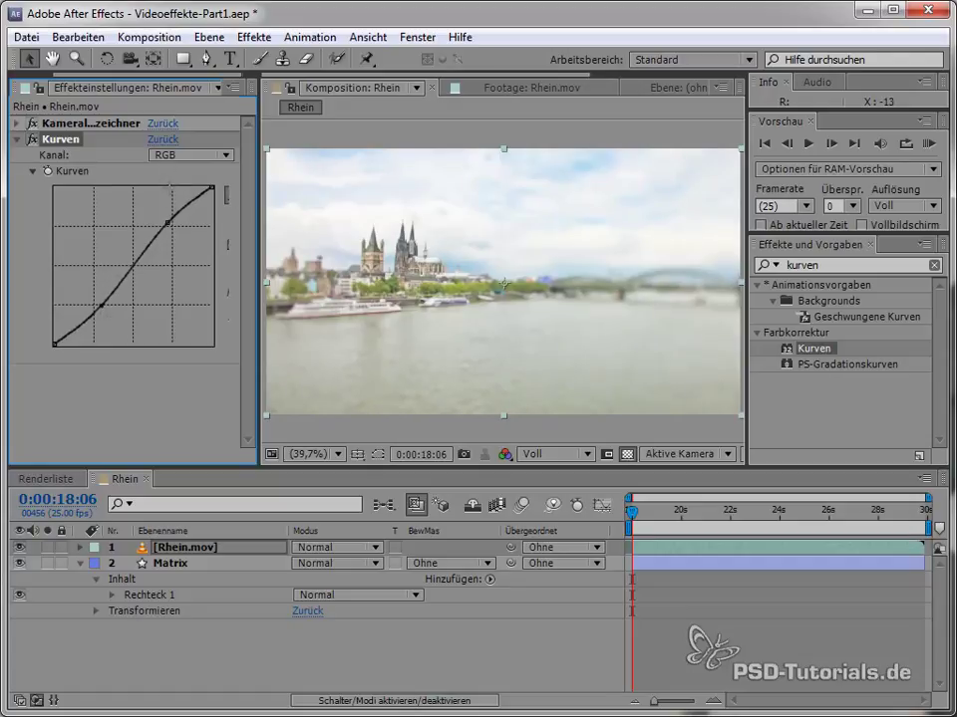
- Bend the red-channel curve into an S-shape
left_click(192, 156)
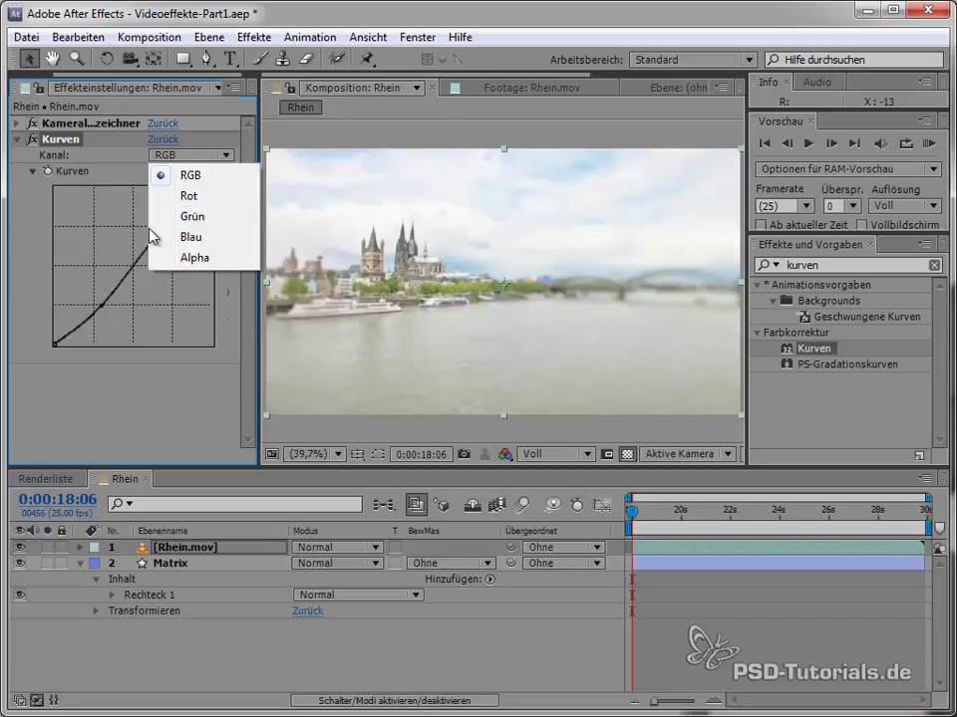
left_click(188, 196)
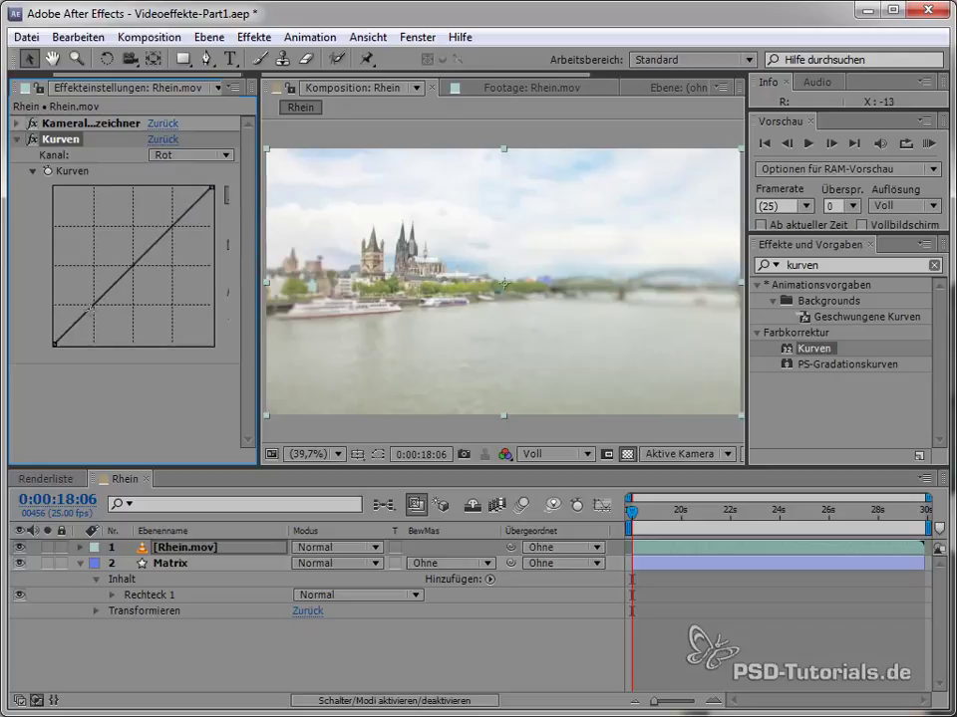
left_click_drag(91, 297, 109, 329)
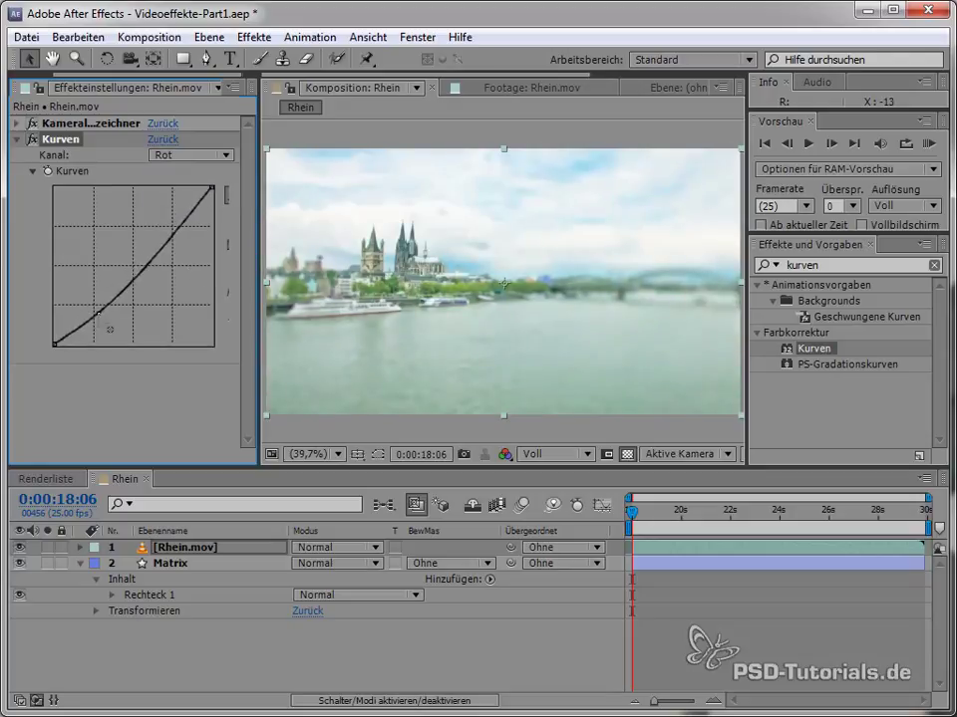
left_click_drag(150, 257, 153, 243)
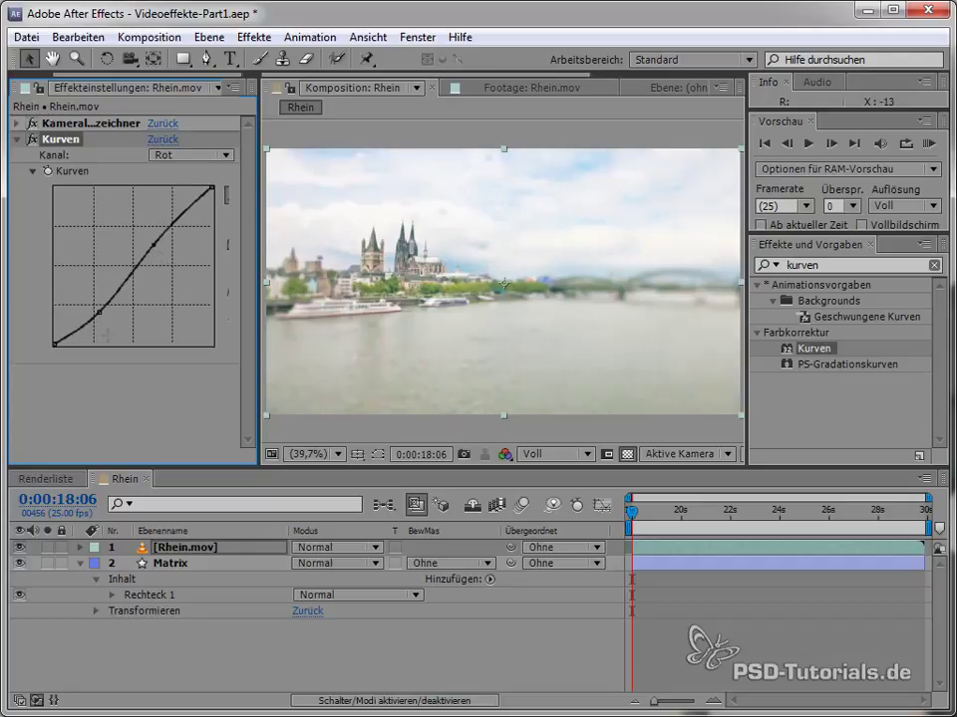
left_click_drag(97, 311, 113, 315)
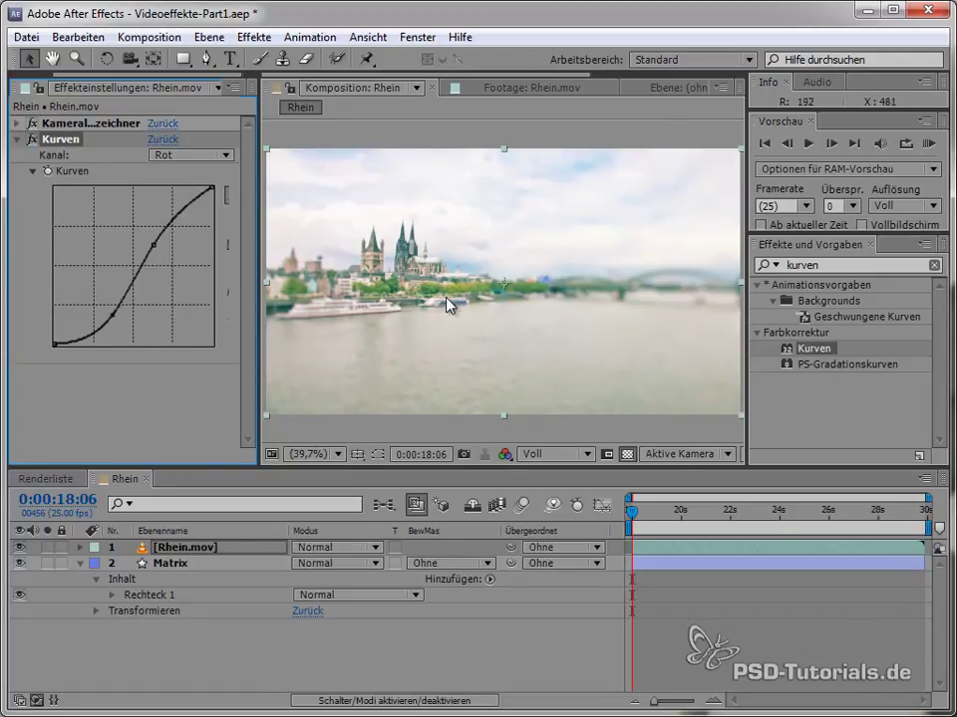
left_click_drag(116, 330, 111, 331)
key("ctrl+z")
- Pull the green-channel curve's lower point down into an S and collapse Kurven
left_click(225, 155)
left_click(186, 213)
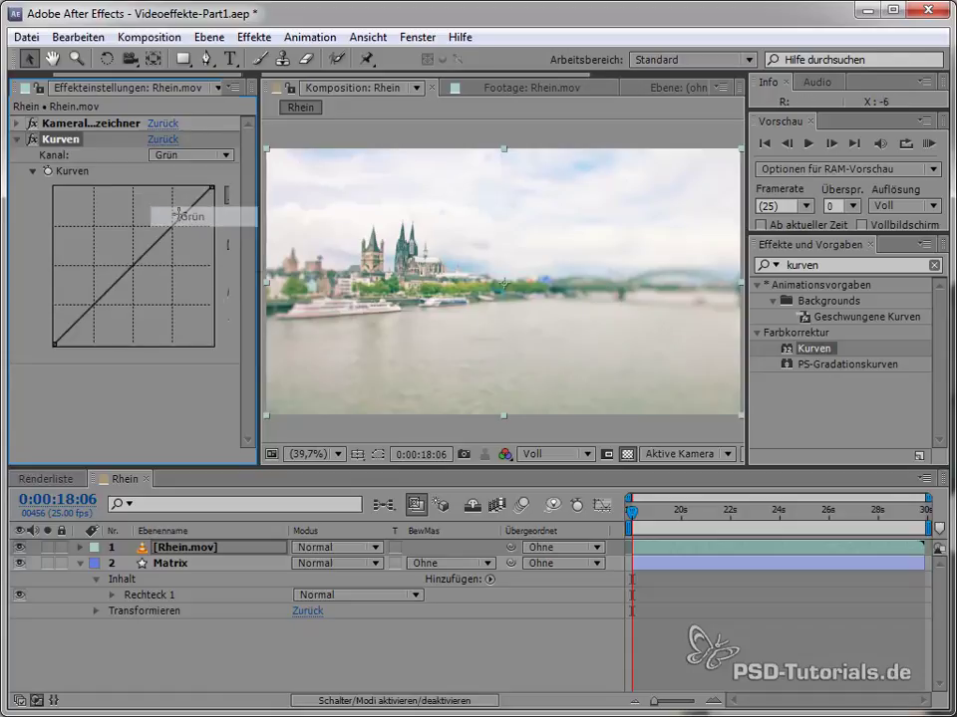
left_click_drag(110, 288, 119, 326)
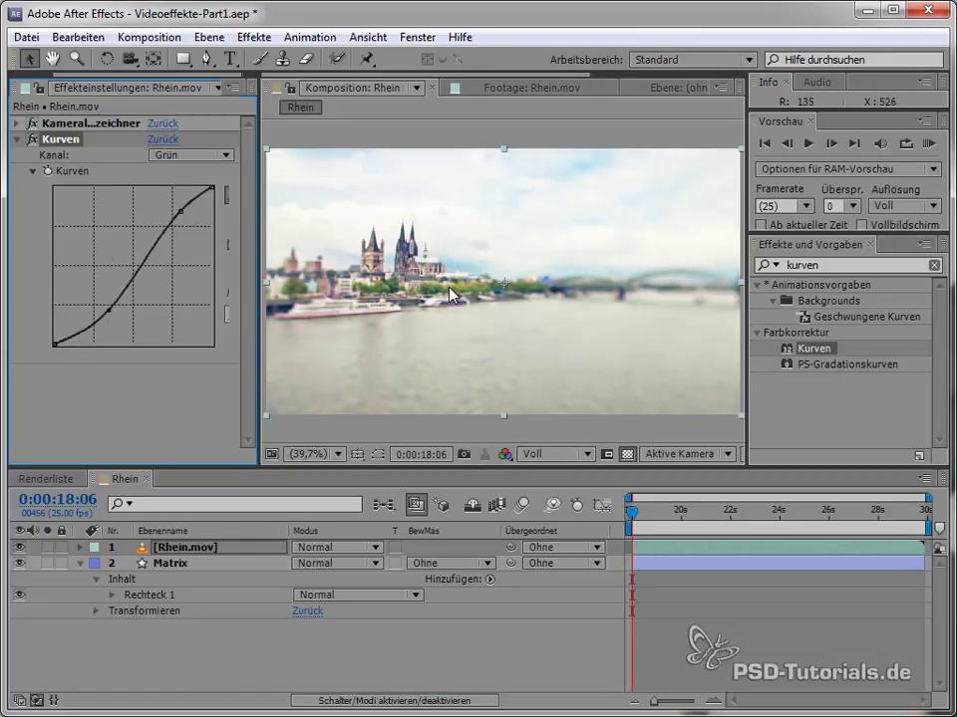
left_click_drag(120, 324, 117, 327)
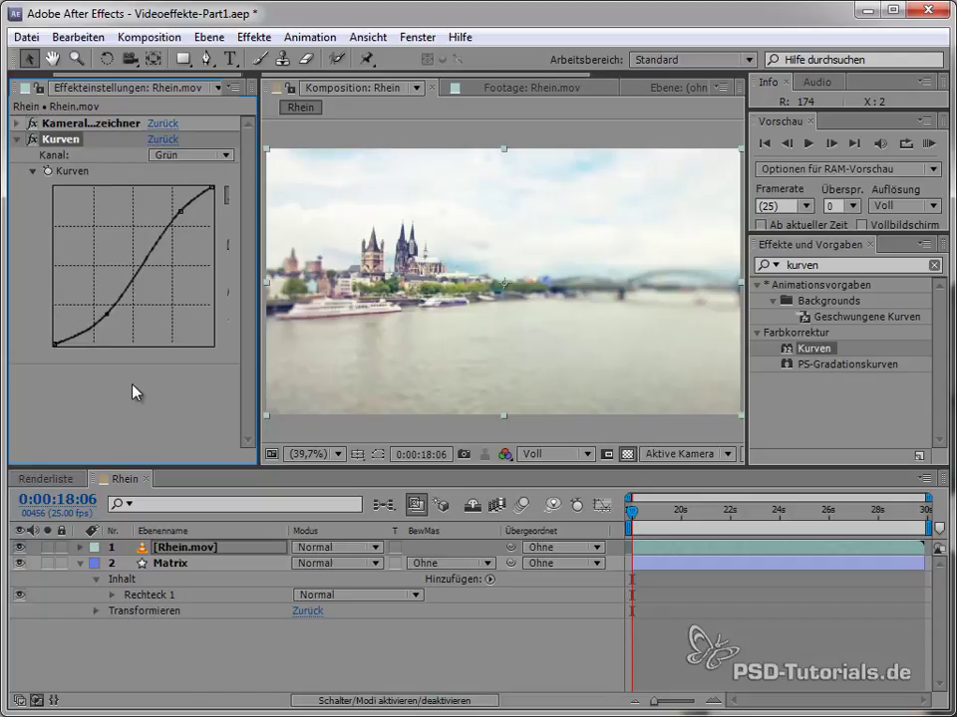
left_click(17, 140)
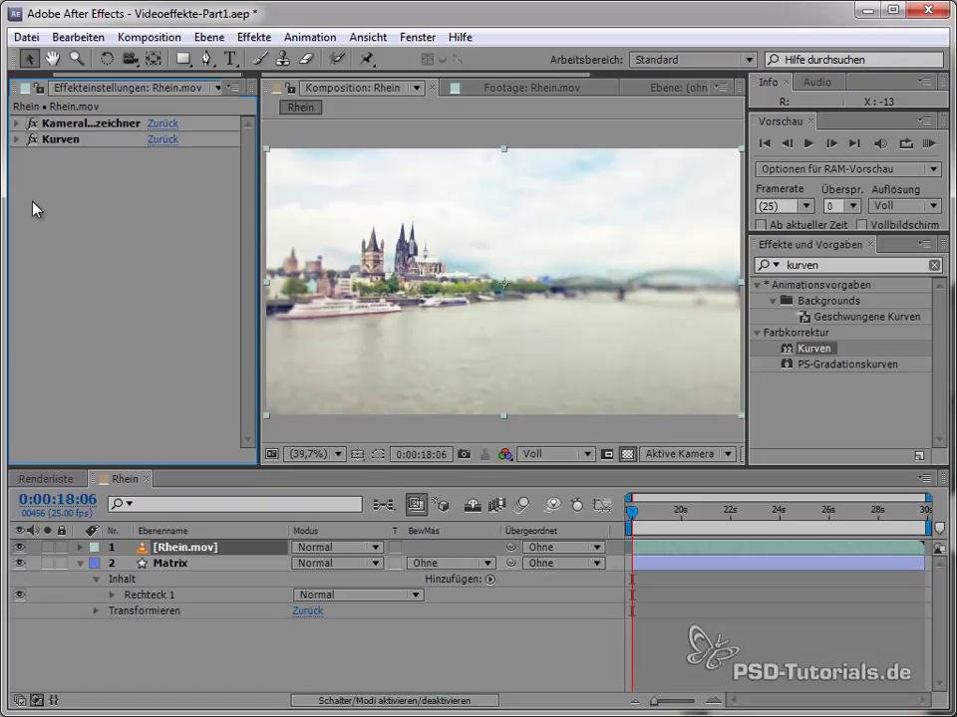
- Search 'kreis', discard the Kreis animation preset, and apply the Kreis generator to Rhein.mov
key("ctrl+5")
type("kr")
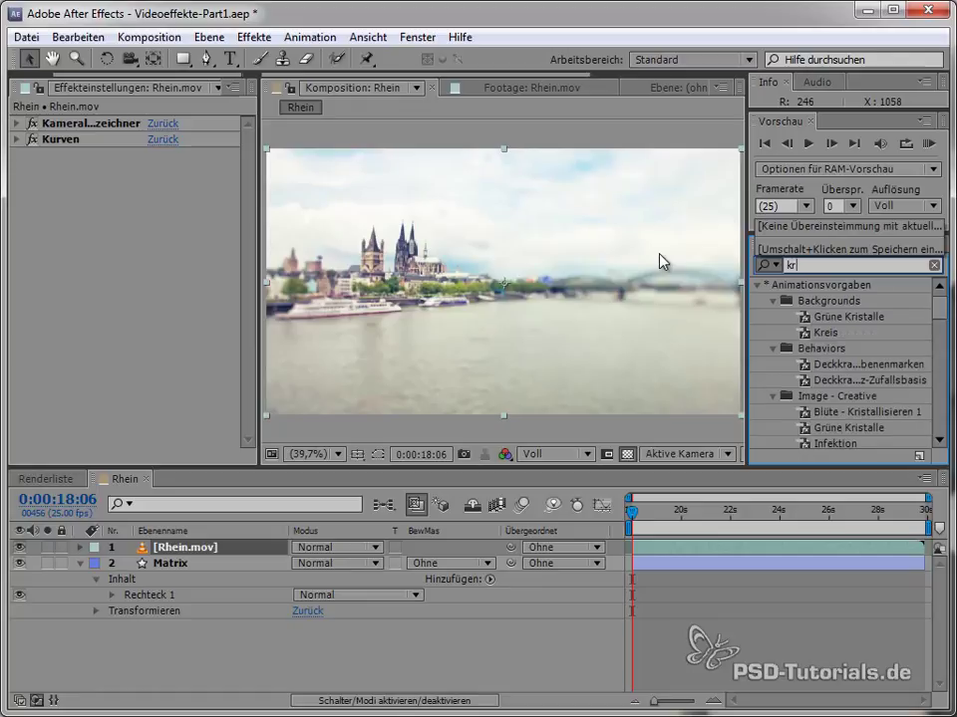
type("eis")
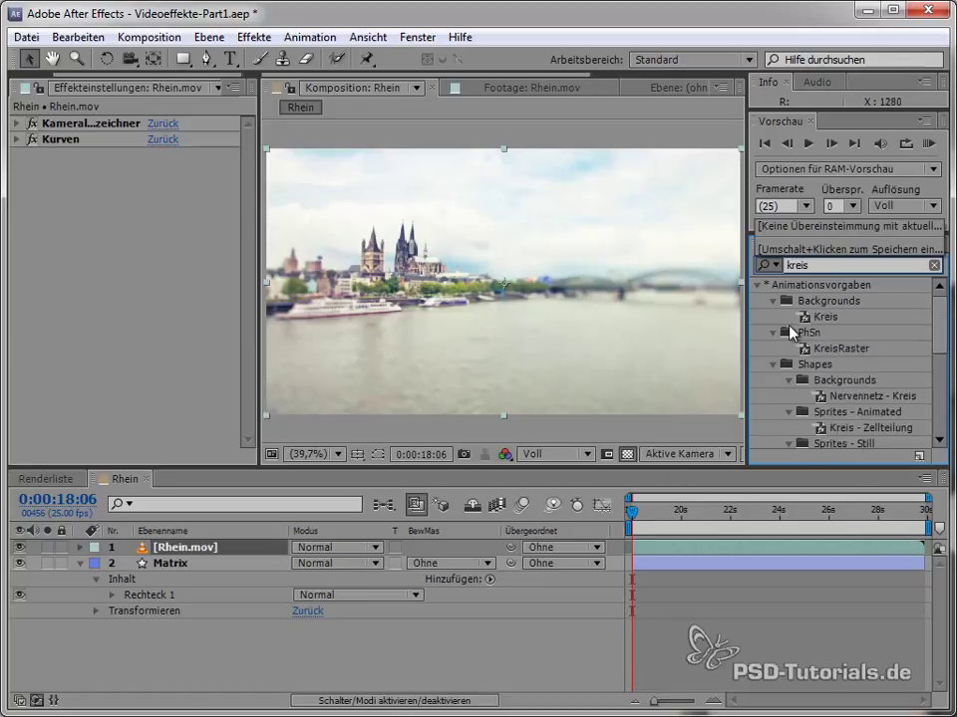
left_click_drag(825, 316, 440, 353)
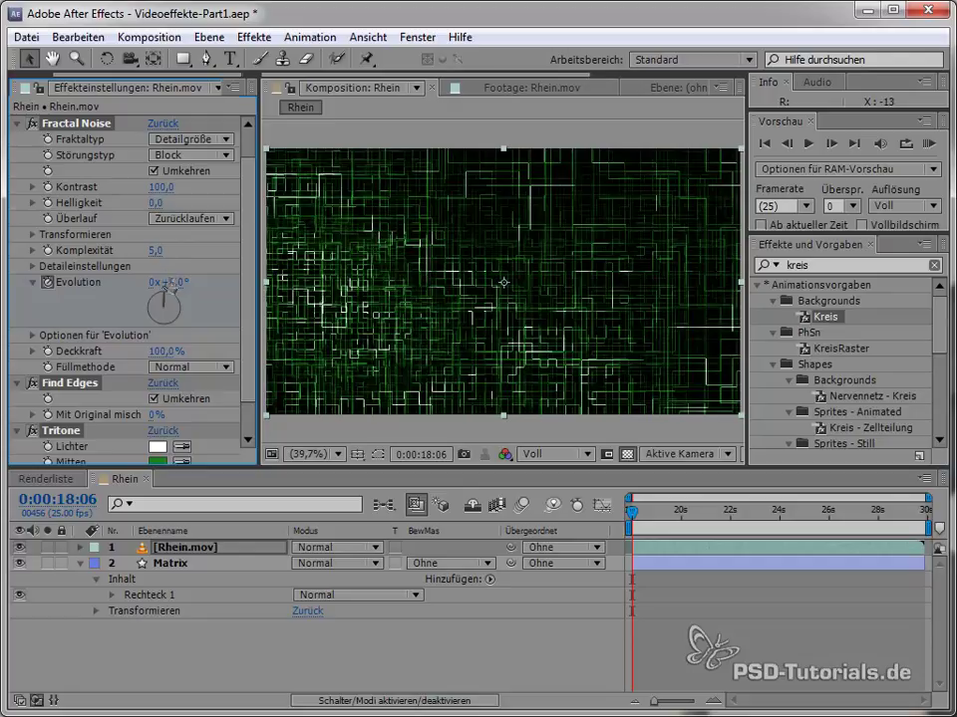
key("ctrl+z")
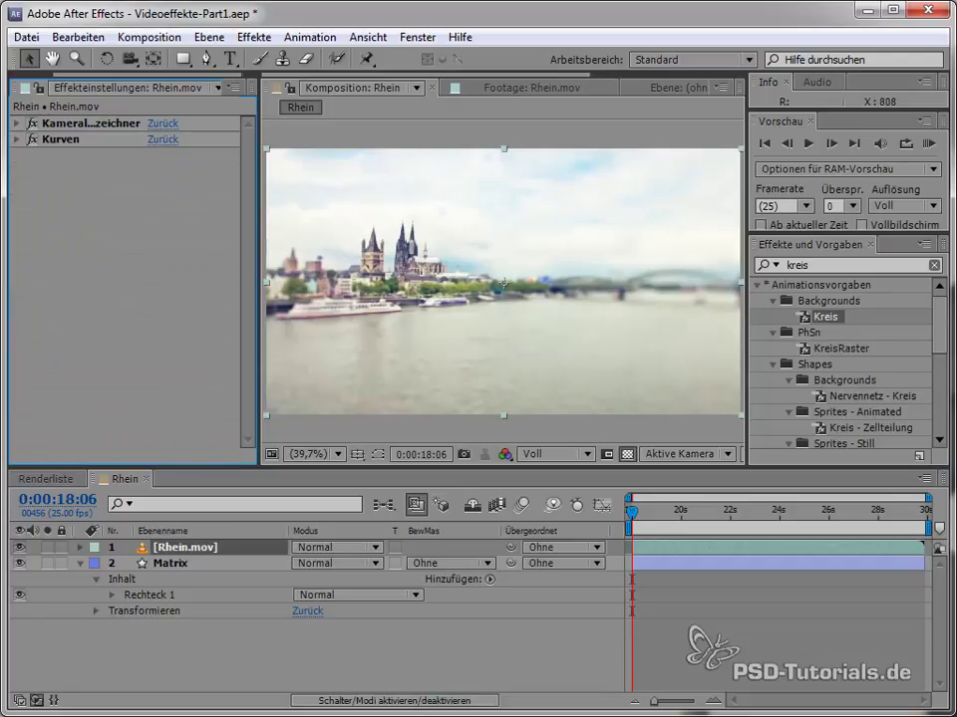
left_click_drag(941, 317, 943, 428)
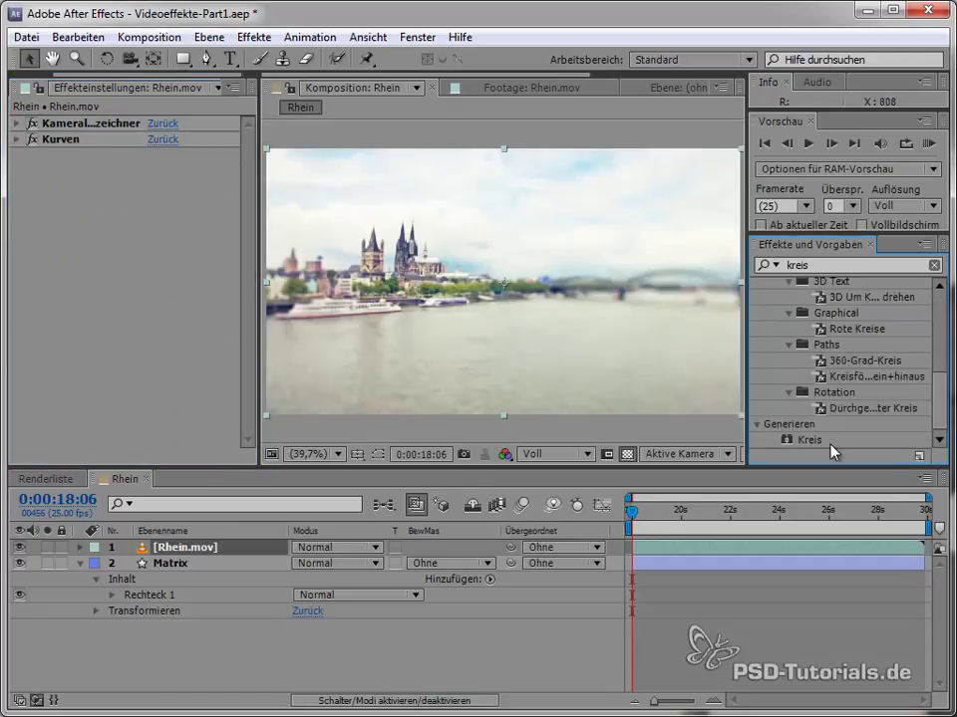
left_click_drag(809, 439, 137, 259)
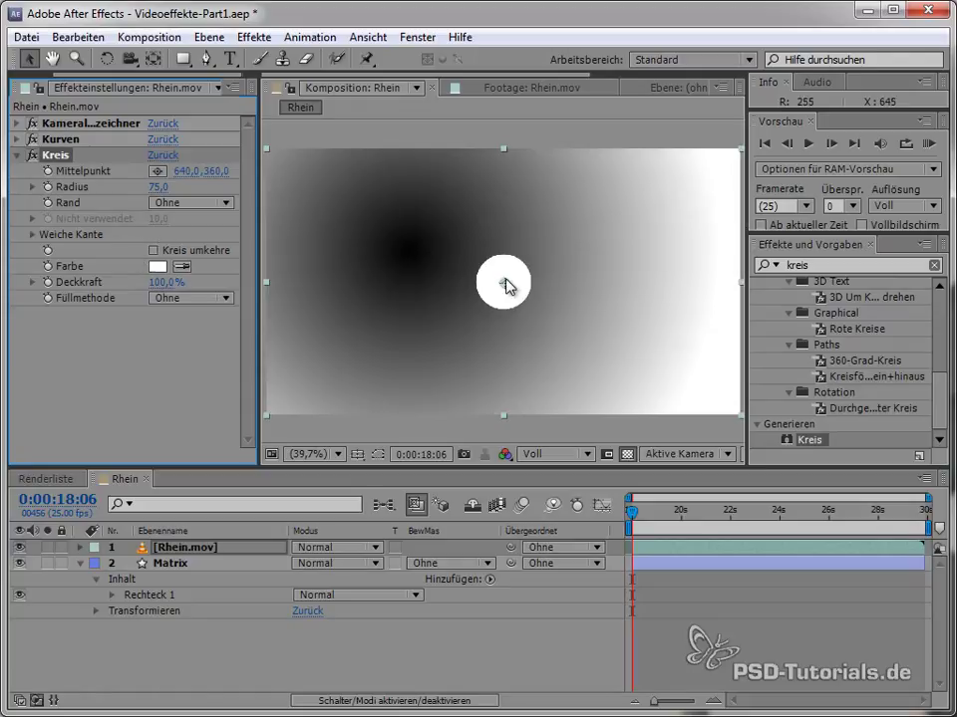
- Reselect Rhein.mov and set the Kreis circle's blend mode to Normal
mouse_move(504, 283)
left_mouse_down()
mouse_move(491, 308)
mouse_move(542, 262)
left_mouse_up()
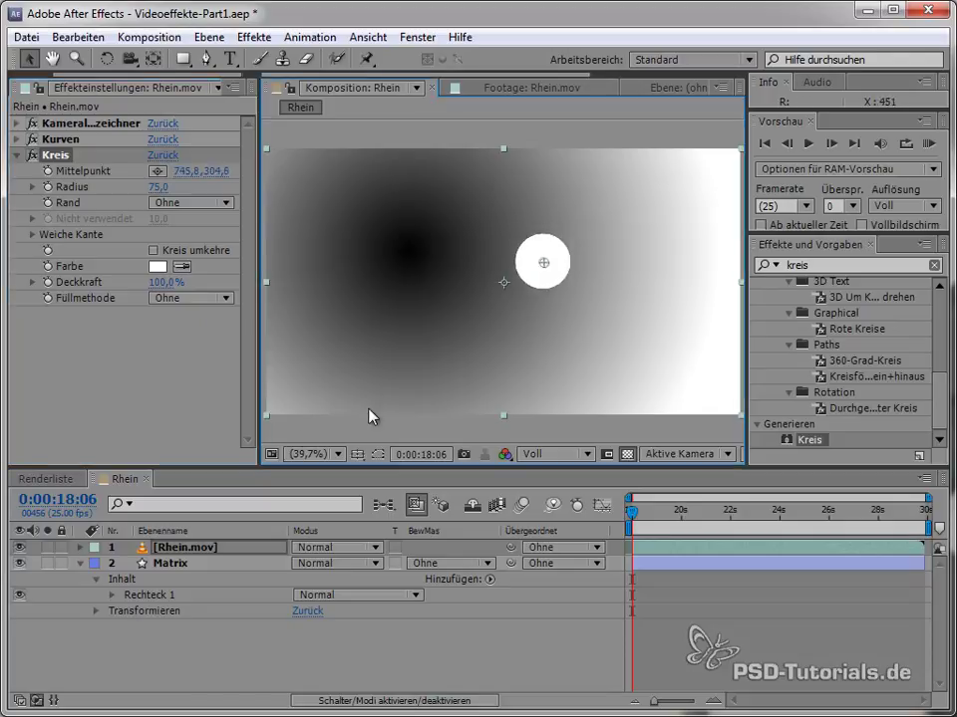
left_click(237, 564)
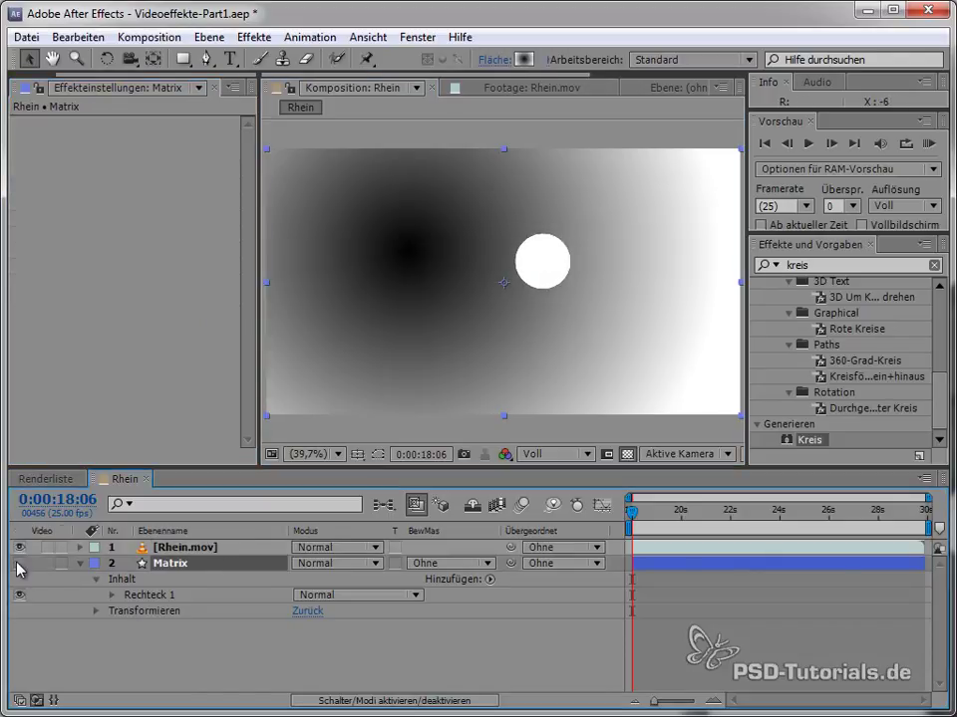
left_click(174, 547)
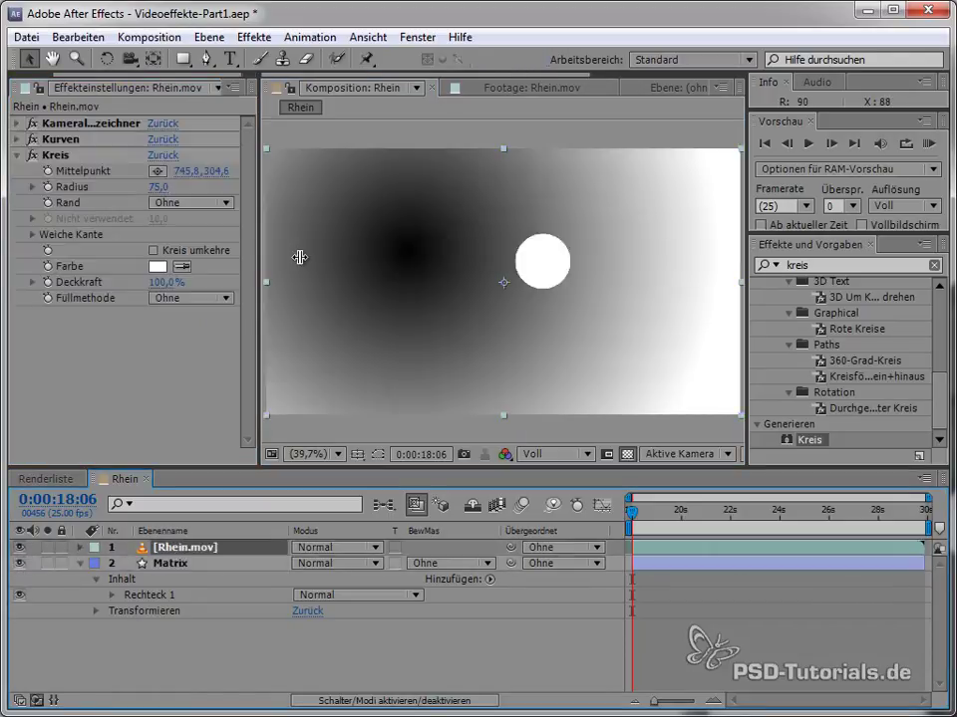
left_click(65, 171)
left_click(199, 299)
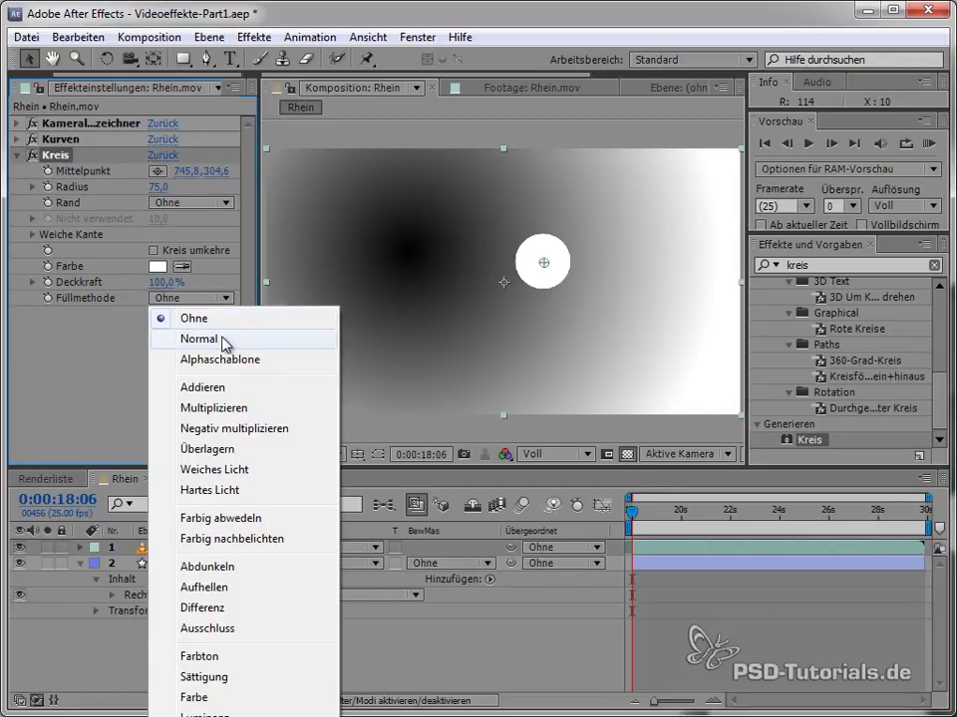
left_click(221, 339)
- Move the circle around, then reset its Mittelpunkt back to 640,0,360,0
left_click_drag(547, 266, 397, 316)
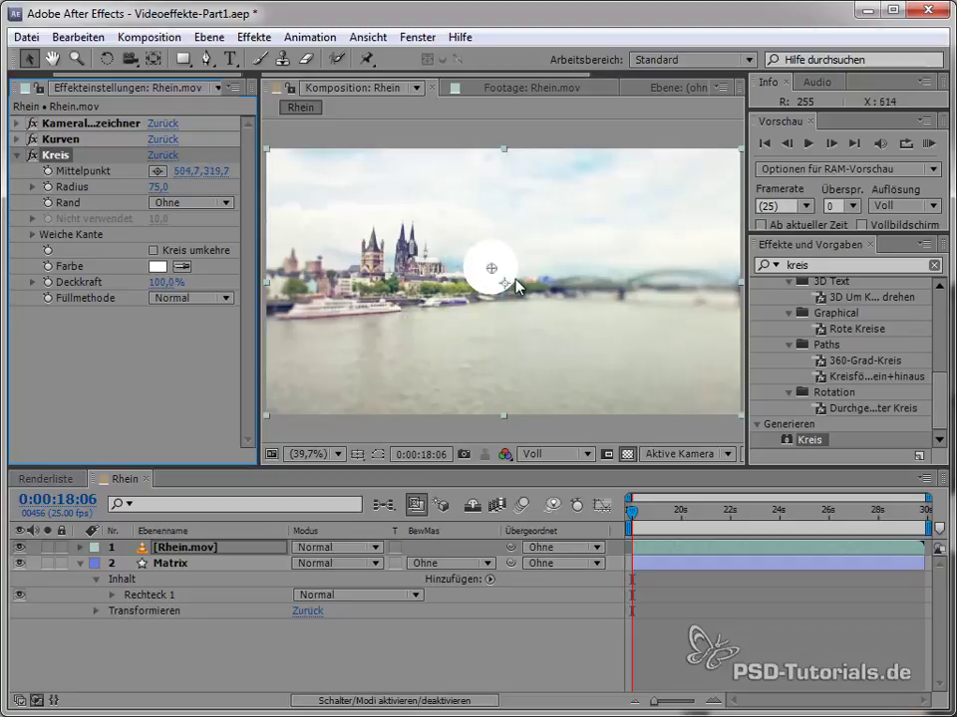
left_click_drag(397, 316, 494, 301)
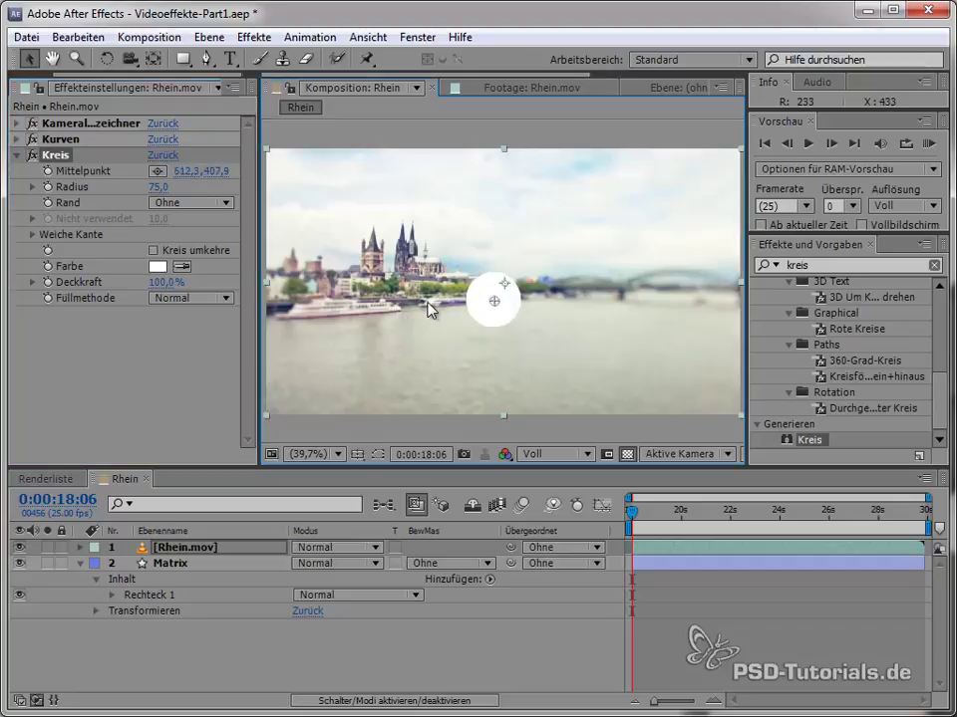
left_click(87, 174)
right_click(86, 171)
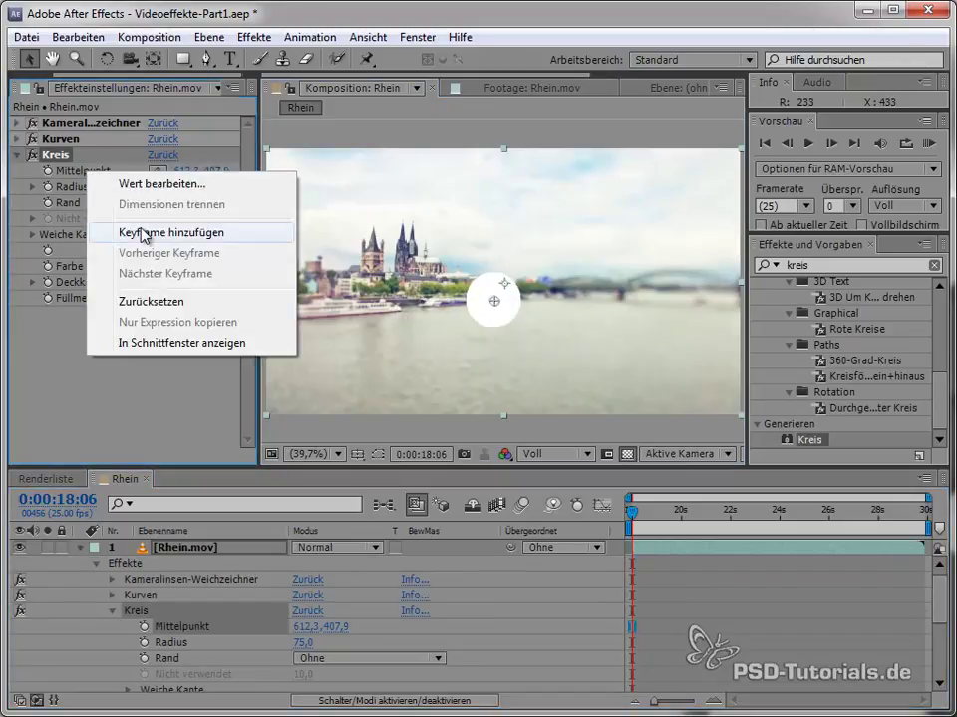
left_click(158, 304)
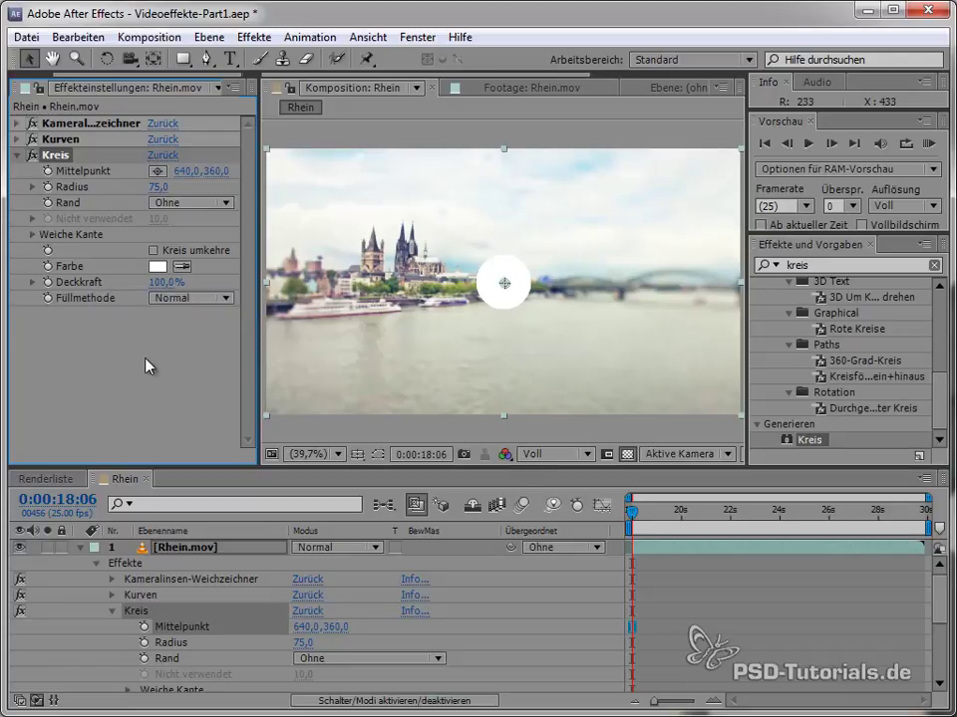
- Check Kreis umkehren and scrub the circle Radius up to 622
left_click(154, 250)
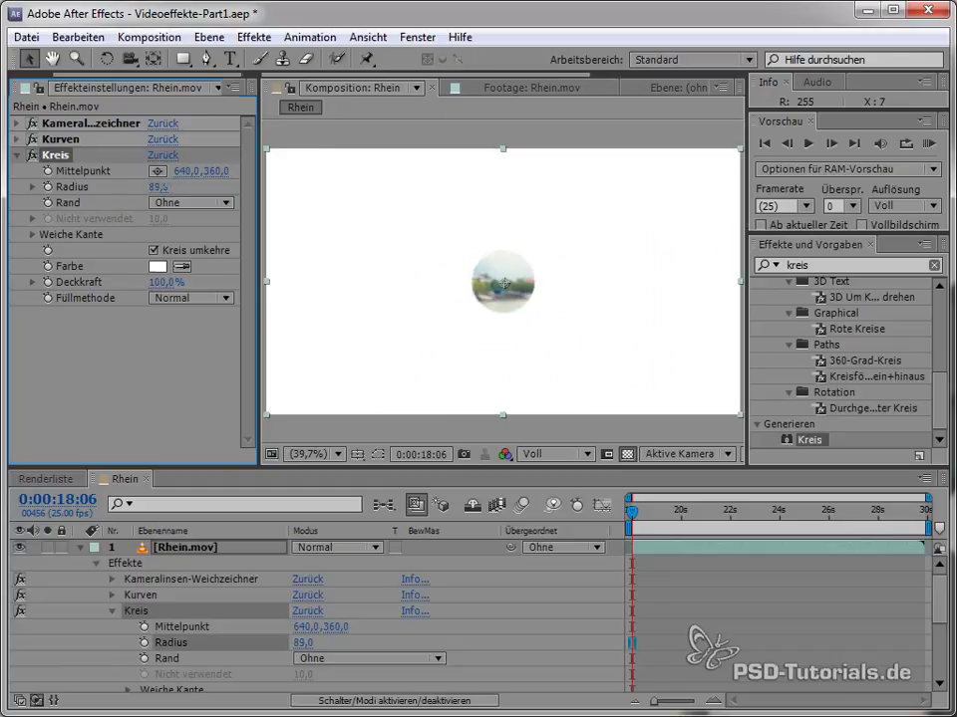
mouse_move(302, 643)
left_mouse_down()
mouse_move(342, 166)
mouse_move(374, 643)
left_mouse_up()
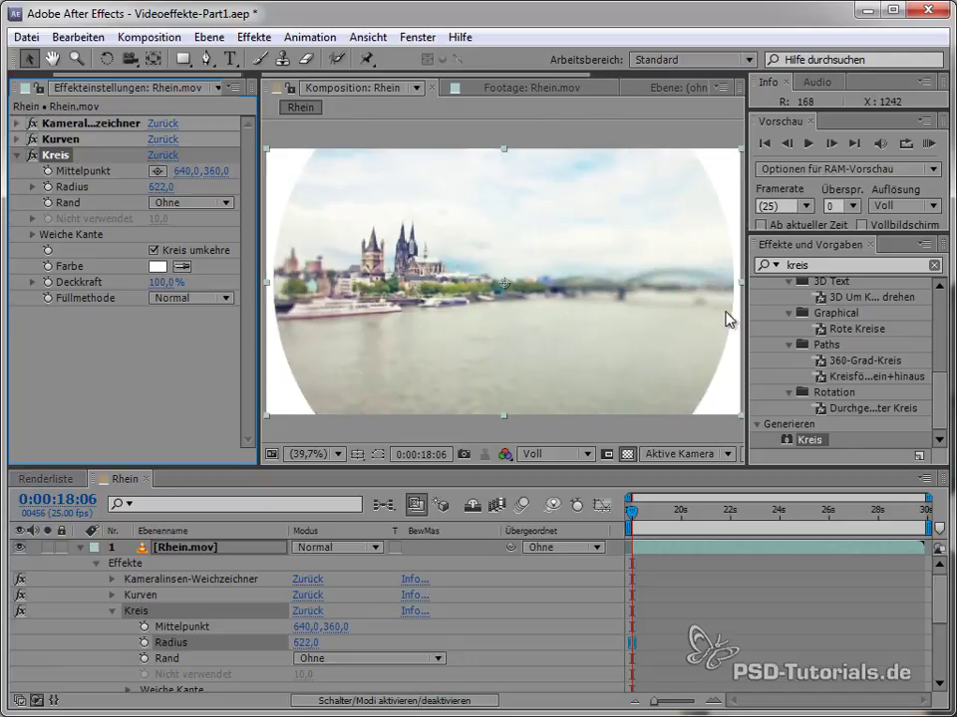
left_click(164, 298)
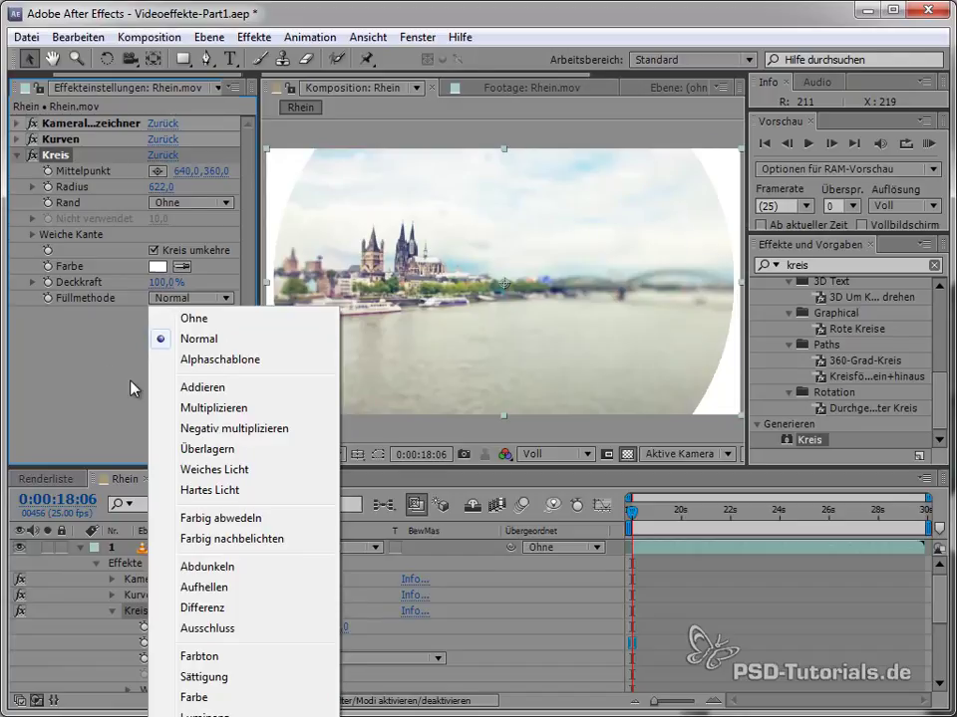
- Set Kreis to Multiplizieren blend with a dark brown Farbe
left_click(177, 407)
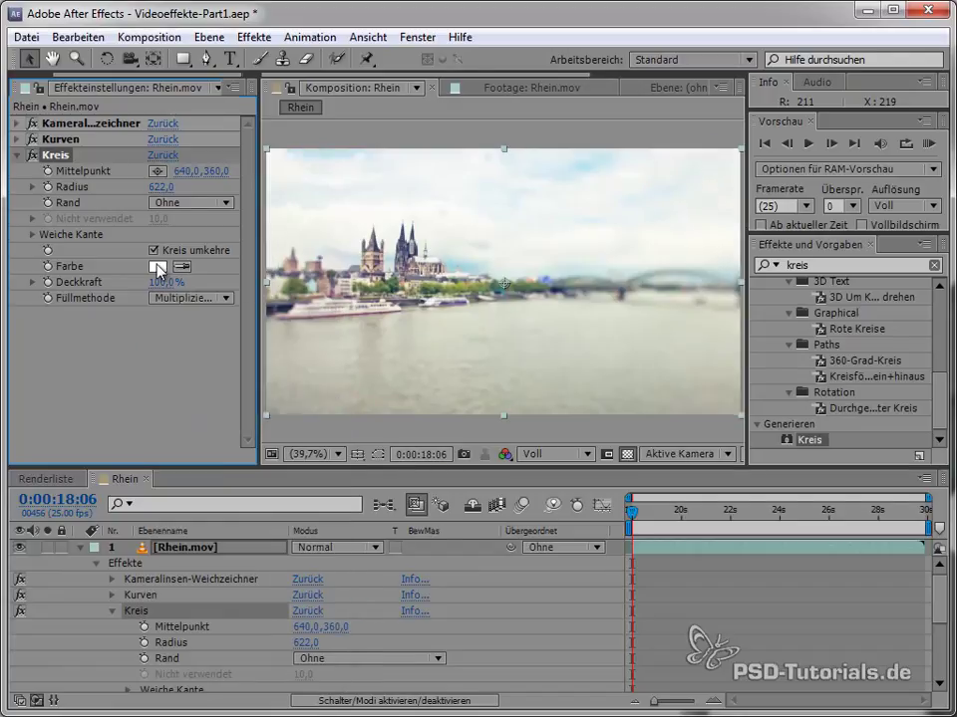
left_click(157, 267)
mouse_move(86, 403)
left_mouse_down()
mouse_move(633, 173)
mouse_move(623, 176)
mouse_move(743, 182)
left_mouse_up()
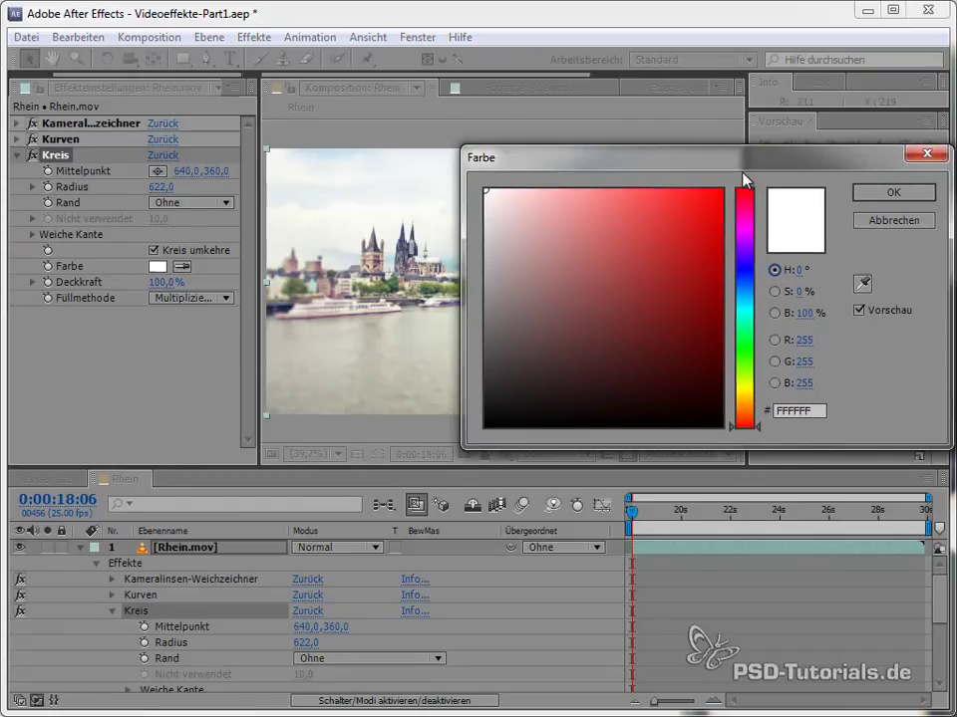
left_click(748, 411)
left_click_drag(689, 347, 682, 347)
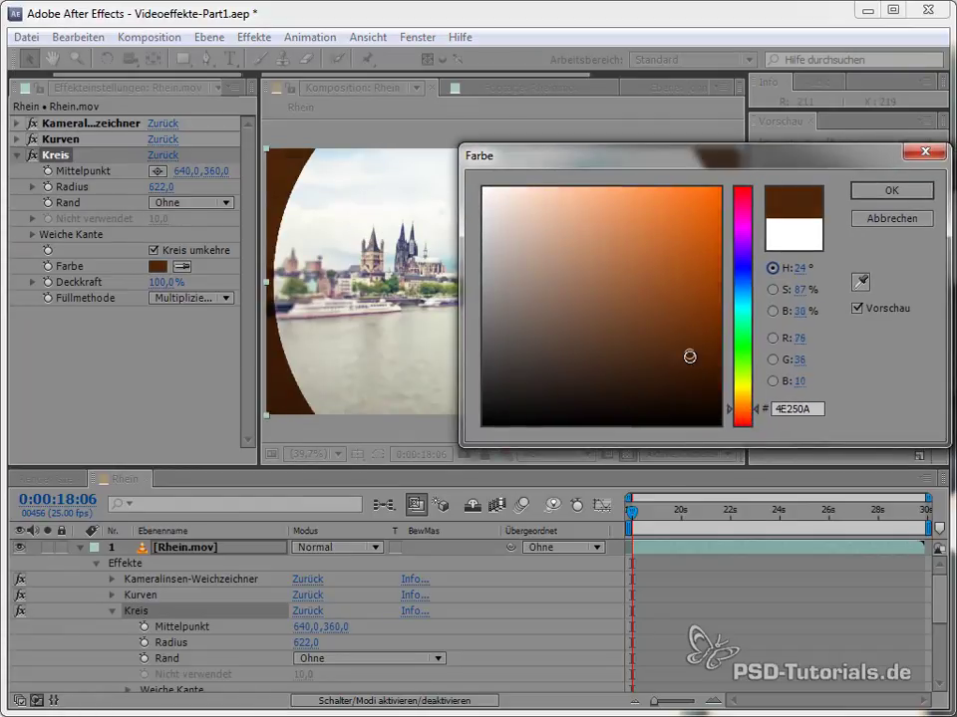
left_click(879, 188)
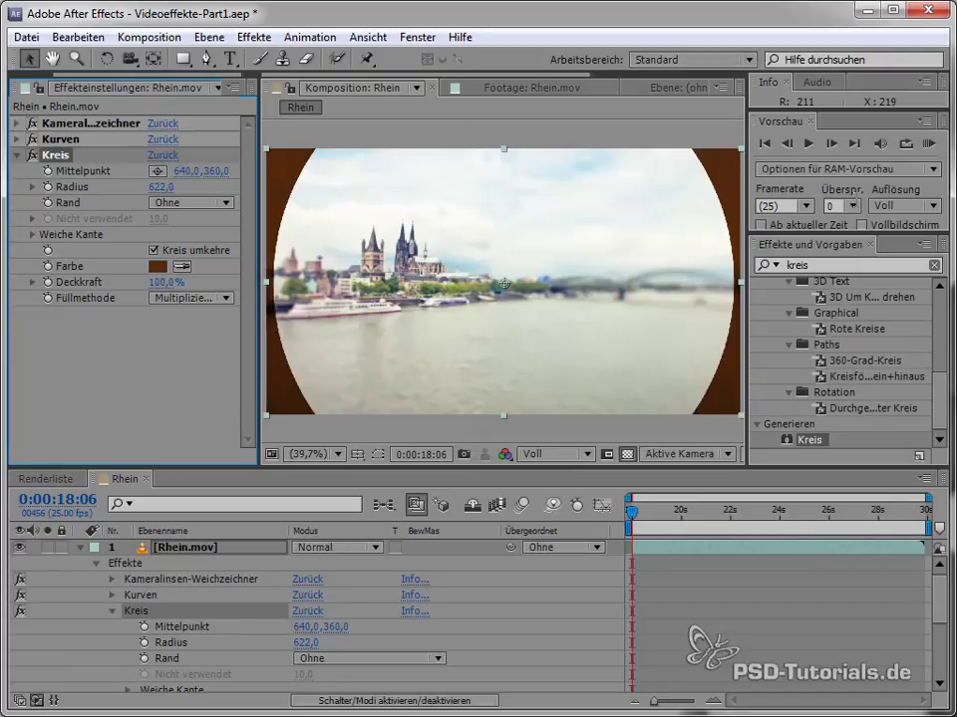
- Set the vignette's feather to 305, radius to 661 and opacity to 27%
left_click(35, 236)
mouse_move(154, 254)
left_mouse_down()
mouse_move(419, 243)
mouse_move(384, 225)
left_mouse_up()
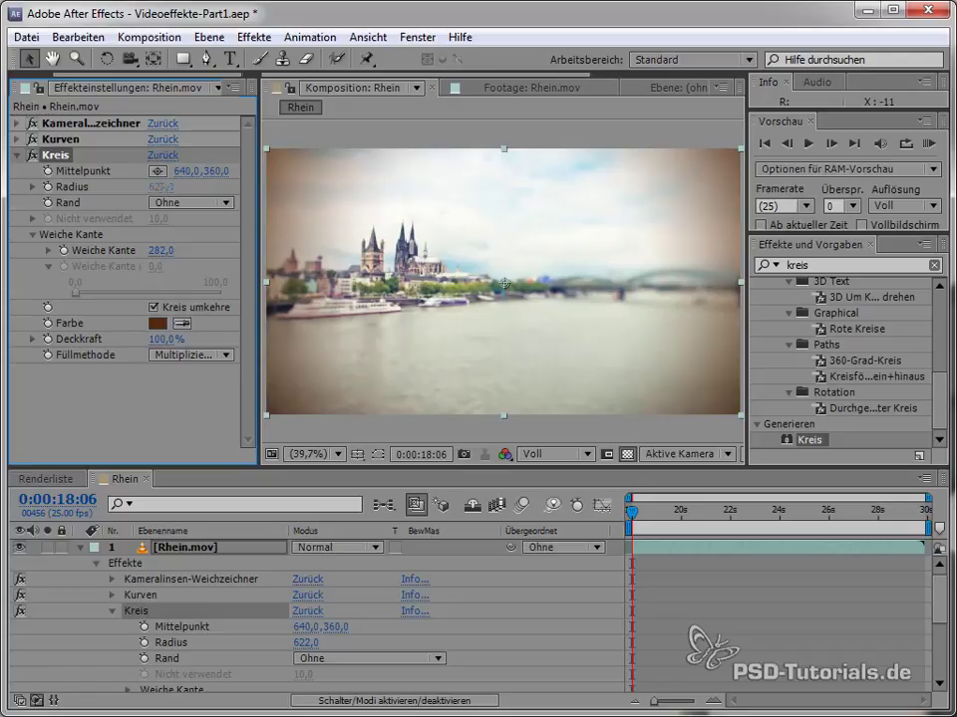
left_click_drag(160, 186, 202, 173)
left_click_drag(159, 250, 184, 250)
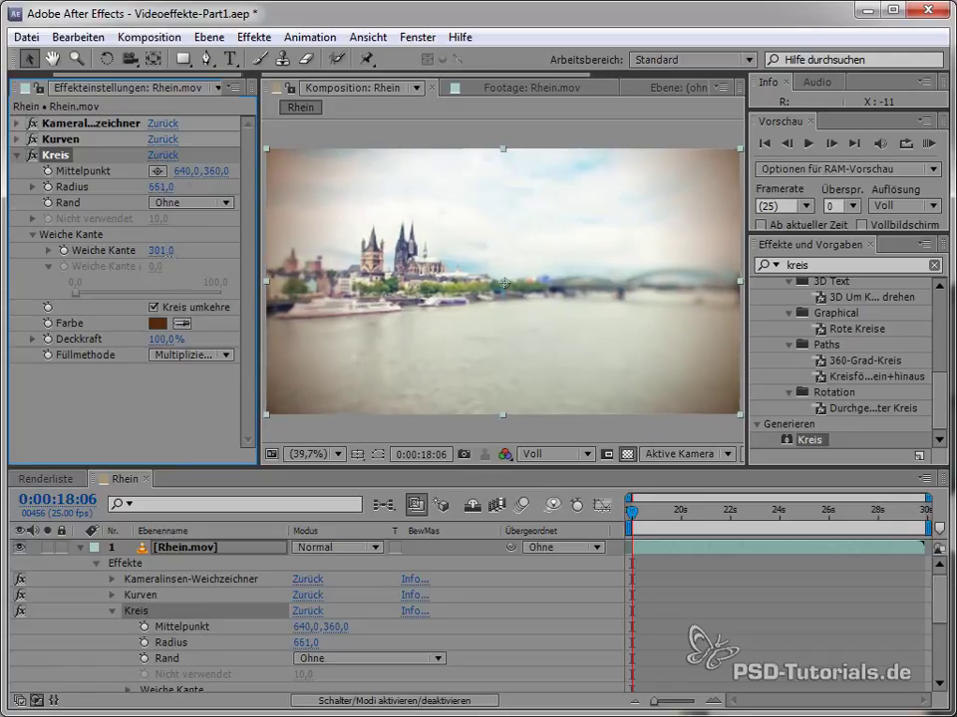
mouse_move(165, 339)
left_mouse_down()
mouse_move(119, 339)
mouse_move(179, 339)
left_mouse_up()
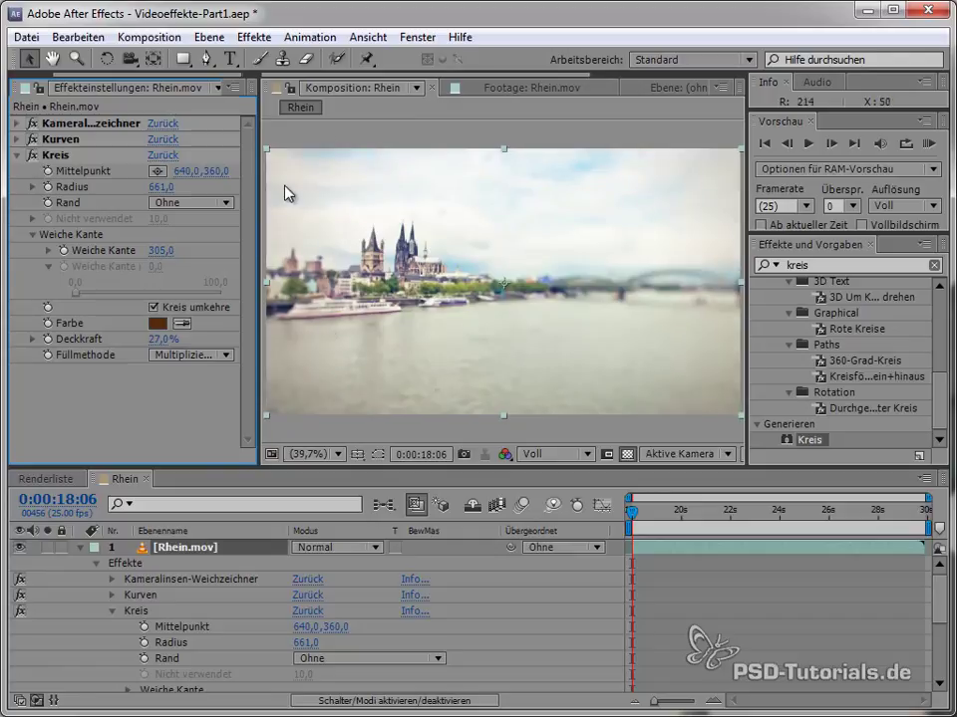
- Switch the vignette to Farbig nachbelichten, raising opacity to 82% and setting feather to 299
left_click(167, 355)
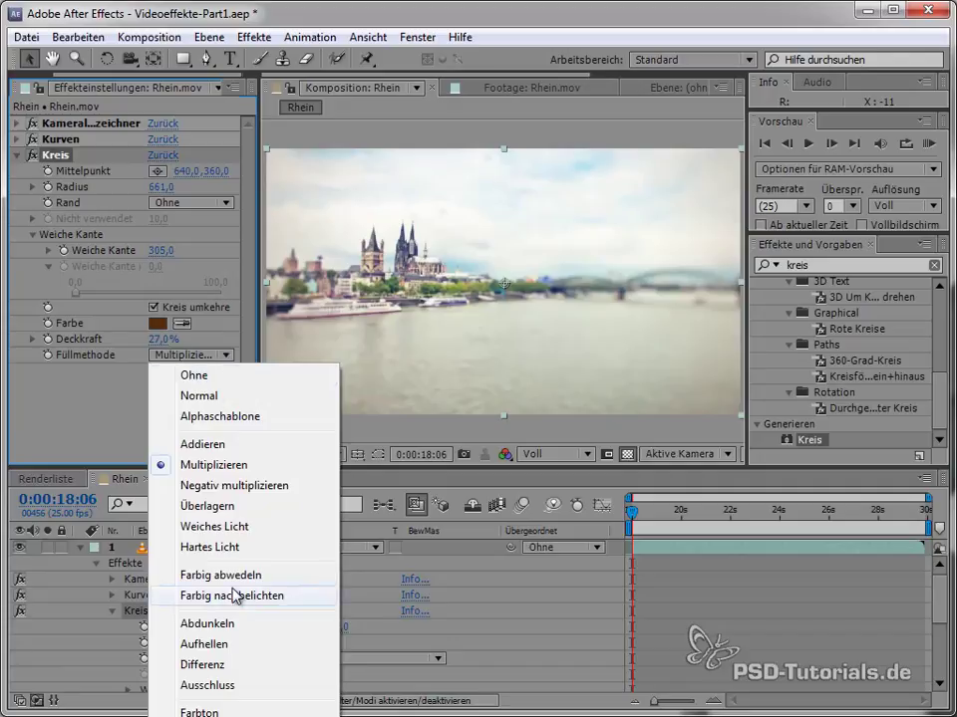
left_click(235, 596)
left_click_drag(164, 339, 222, 339)
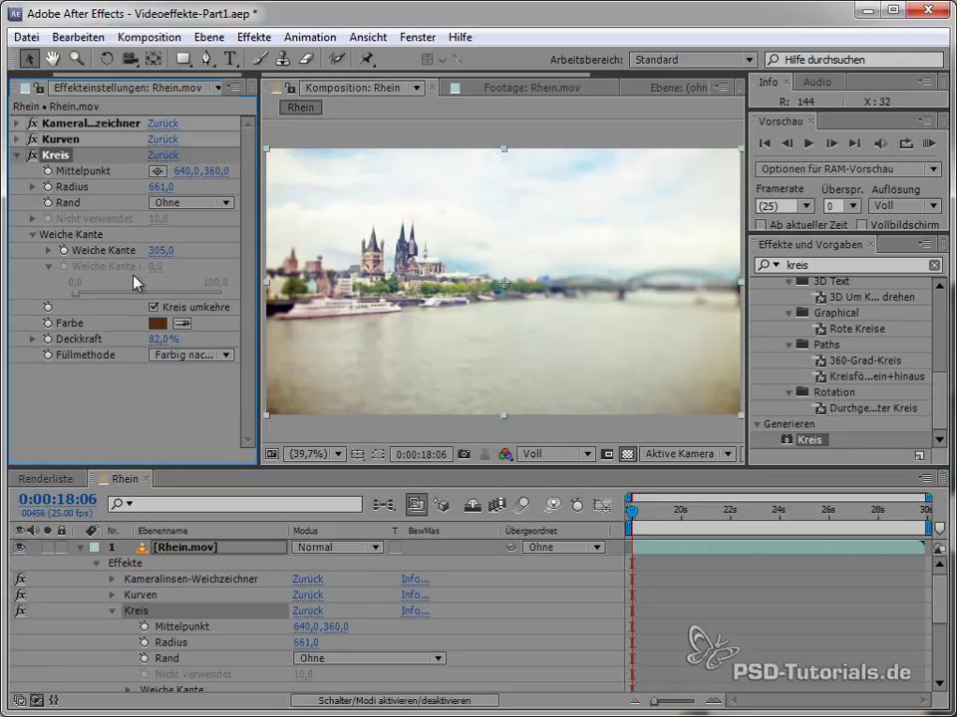
mouse_move(152, 250)
left_mouse_down()
mouse_move(189, 250)
mouse_move(155, 294)
left_mouse_up()
- Change the vignette colour to a light orange gold and preview a later frame
left_click(157, 322)
left_click_drag(548, 172, 28, 481)
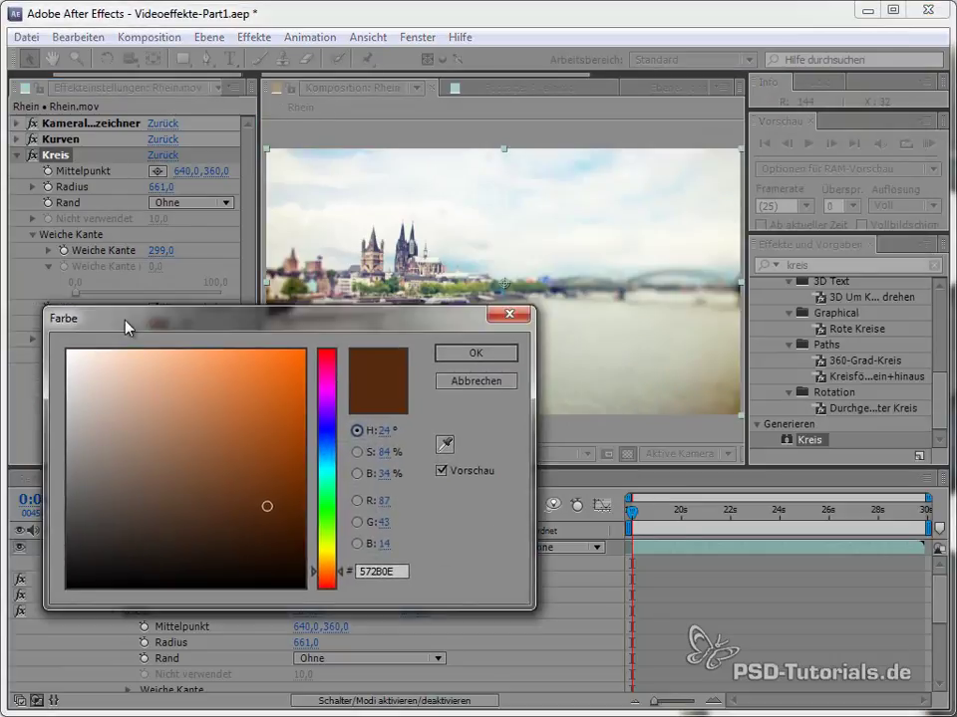
left_click_drag(175, 634, 177, 593)
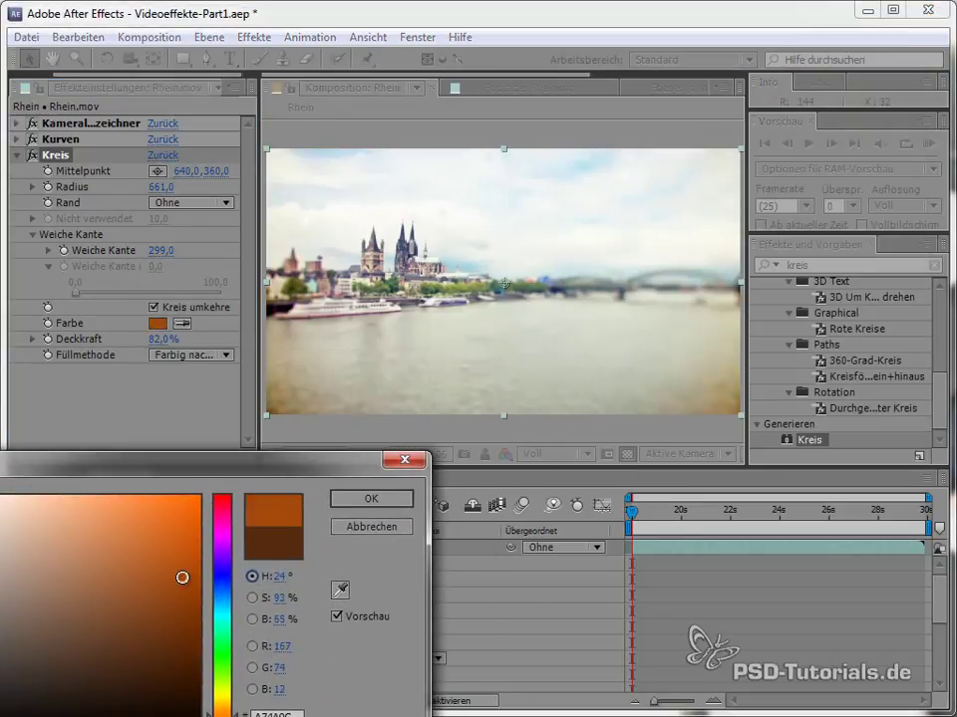
left_click_drag(220, 700, 239, 709)
mouse_move(176, 592)
left_mouse_down()
mouse_move(102, 530)
mouse_move(128, 525)
left_mouse_up()
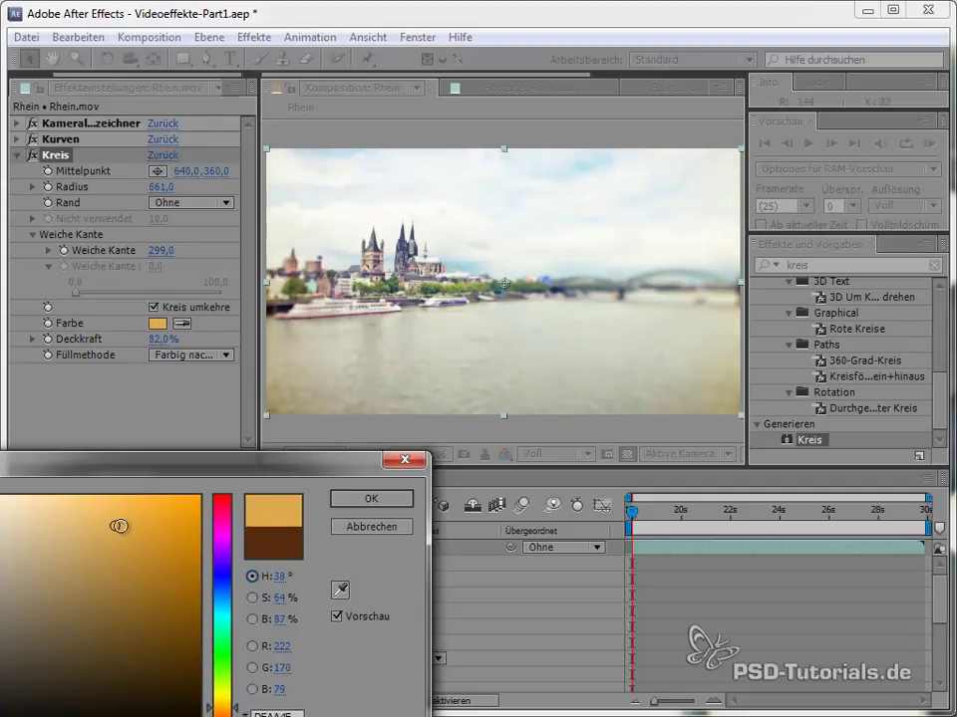
left_click(398, 500)
mouse_move(713, 520)
left_mouse_down()
mouse_move(849, 528)
mouse_move(743, 528)
mouse_move(774, 520)
left_mouse_up()
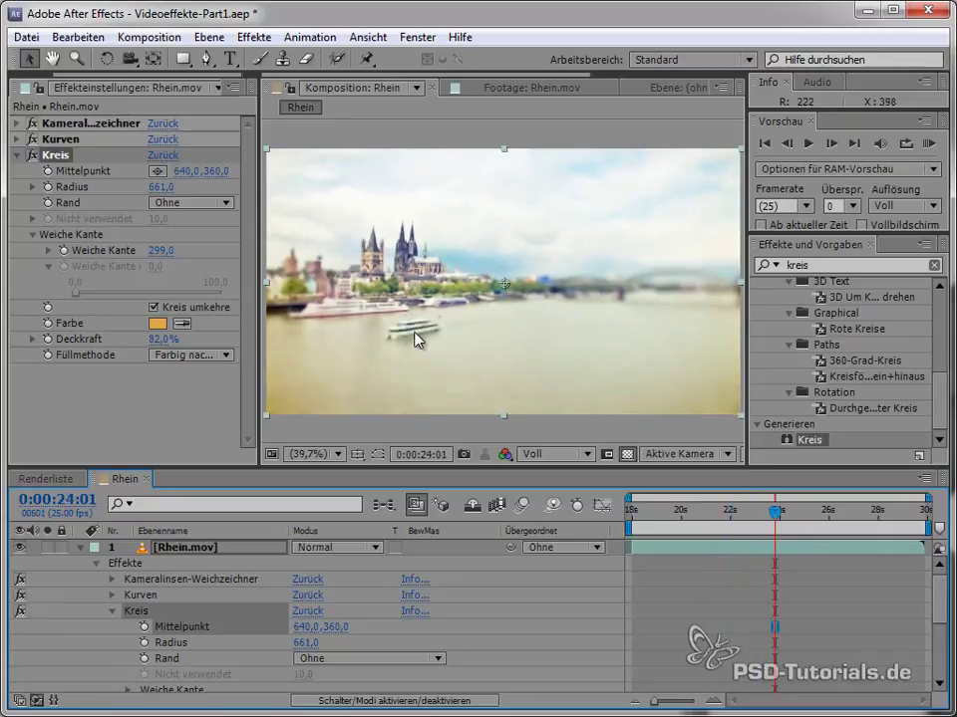
scroll(414, 335, "up", 3)
key("h")
mouse_move(419, 347)
left_mouse_down()
mouse_move(582, 269)
mouse_move(433, 389)
left_mouse_up()
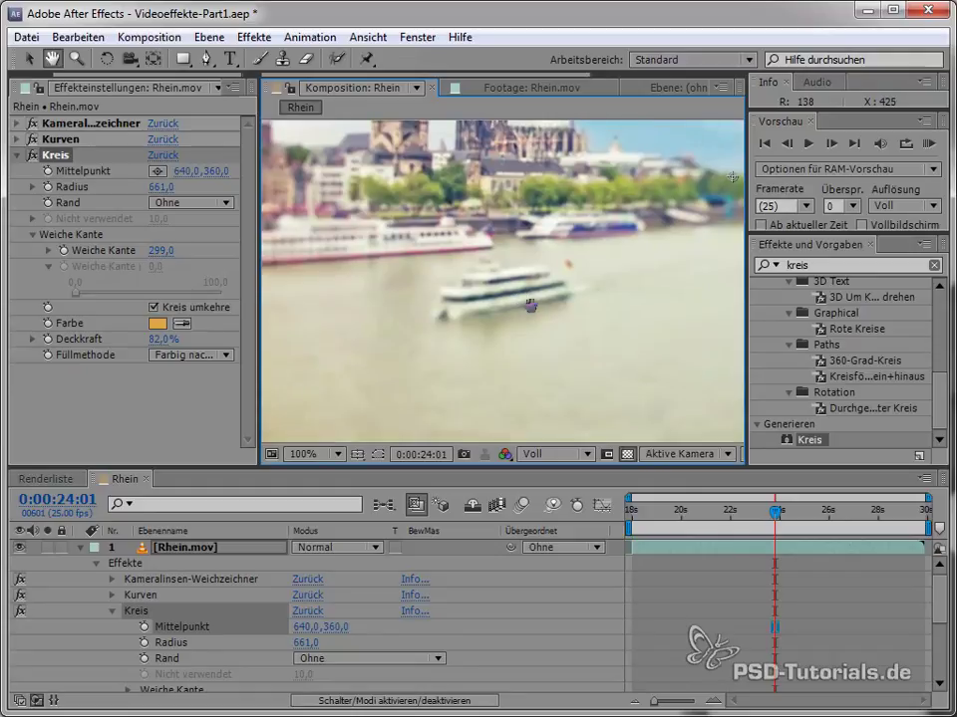
key("v")
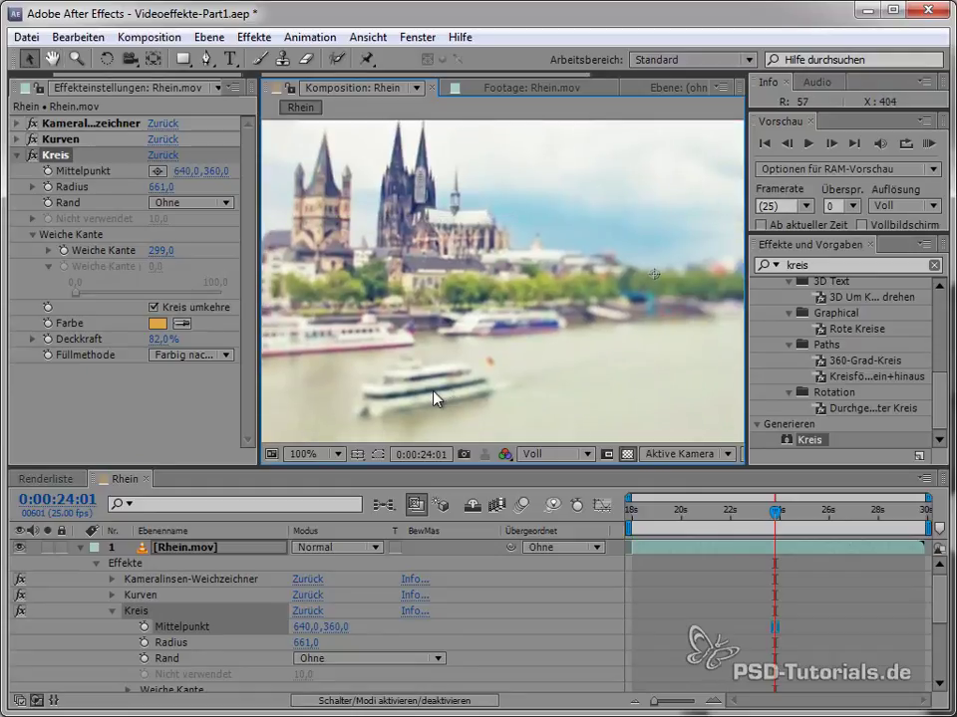
scroll(443, 384, "down", 2)
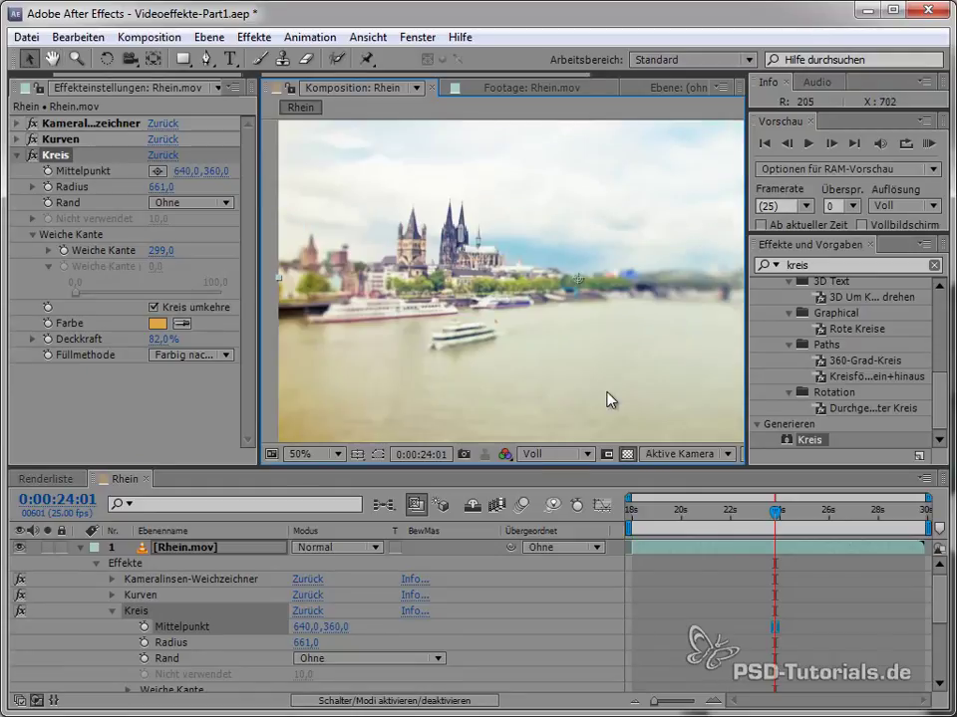
left_click_drag(644, 331, 594, 316)
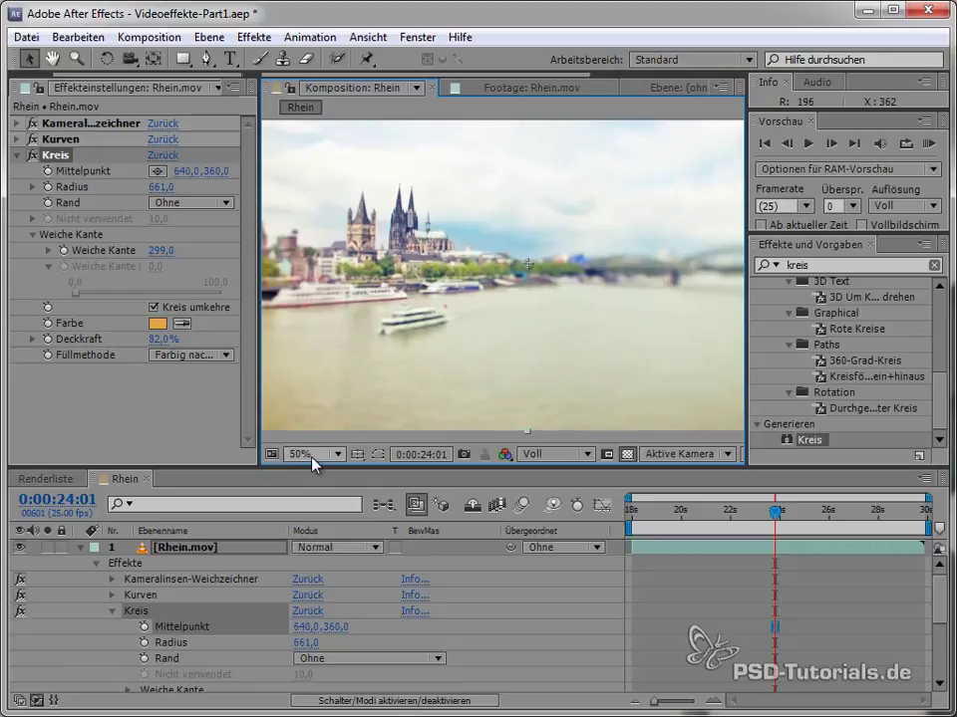
left_click(314, 453)
left_click(299, 473)
left_click(721, 511)
left_click_drag(702, 525, 800, 529)
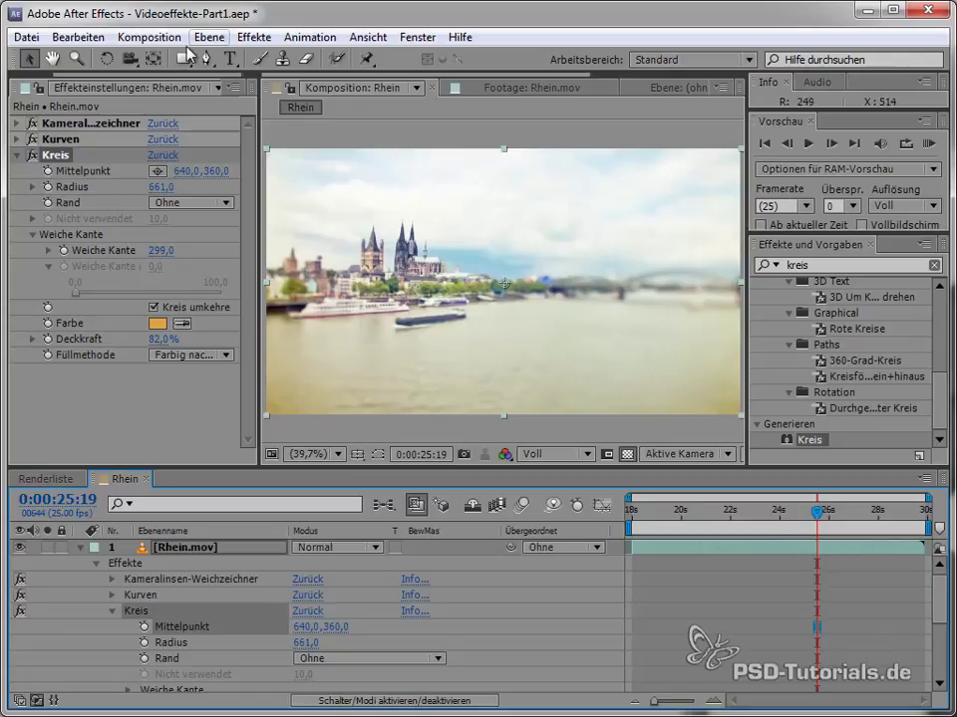
- Rename the Rhein comp to '01 TiltShift' and build a new comp from Rhein.mov
left_click(44, 88)
left_click(71, 297)
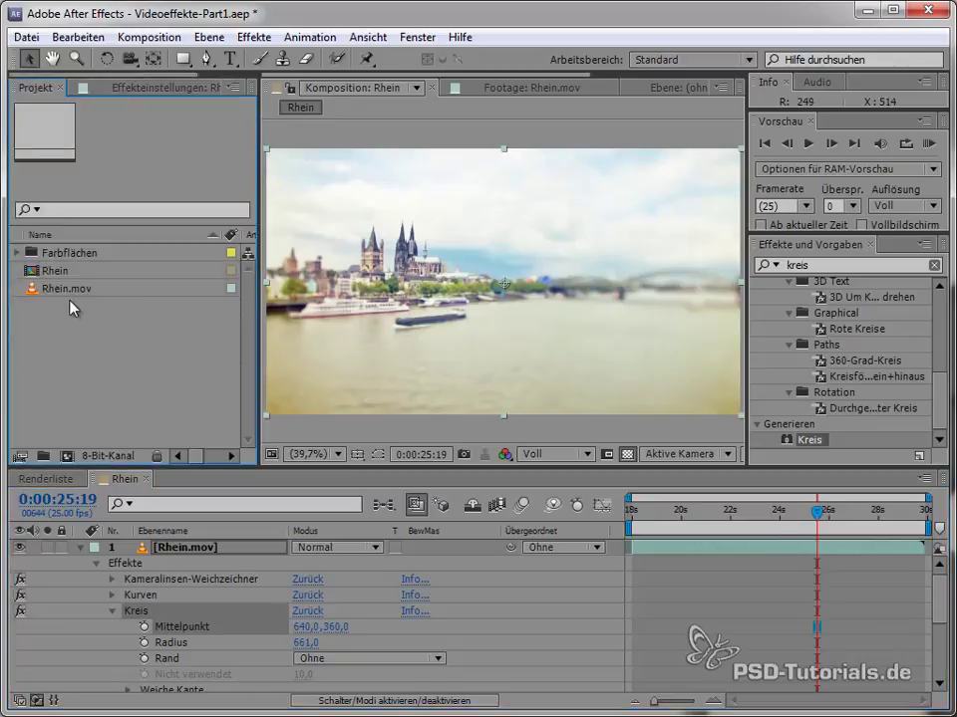
left_click(66, 277)
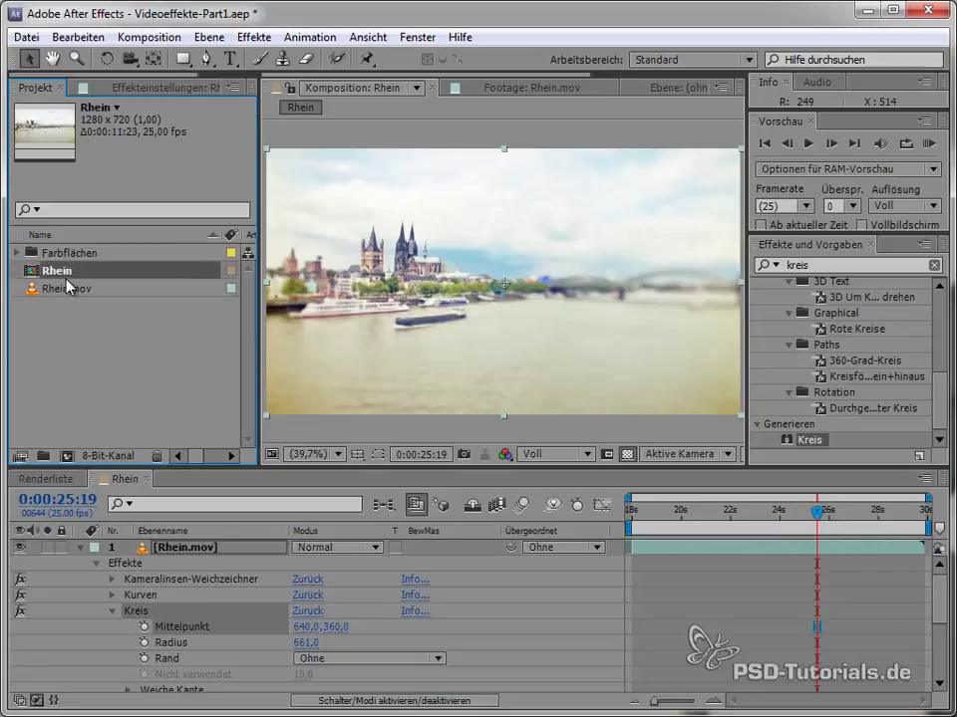
key("Return")
type("01 T")
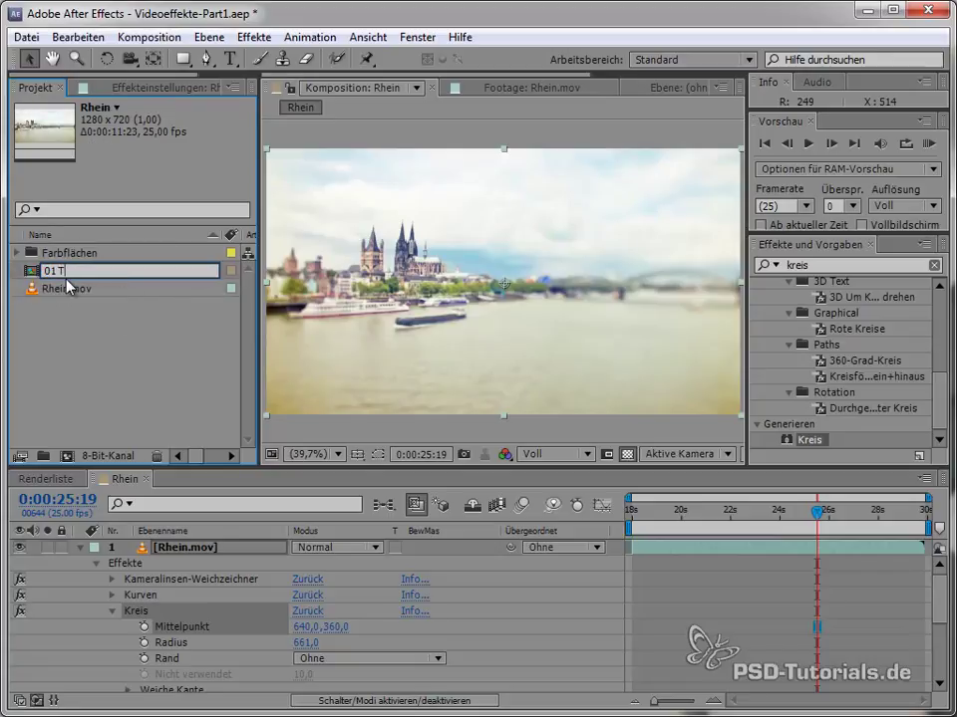
type("iltShift")
key("Return")
mouse_move(67, 288)
left_mouse_down()
mouse_move(82, 309)
mouse_move(66, 455)
left_mouse_up()
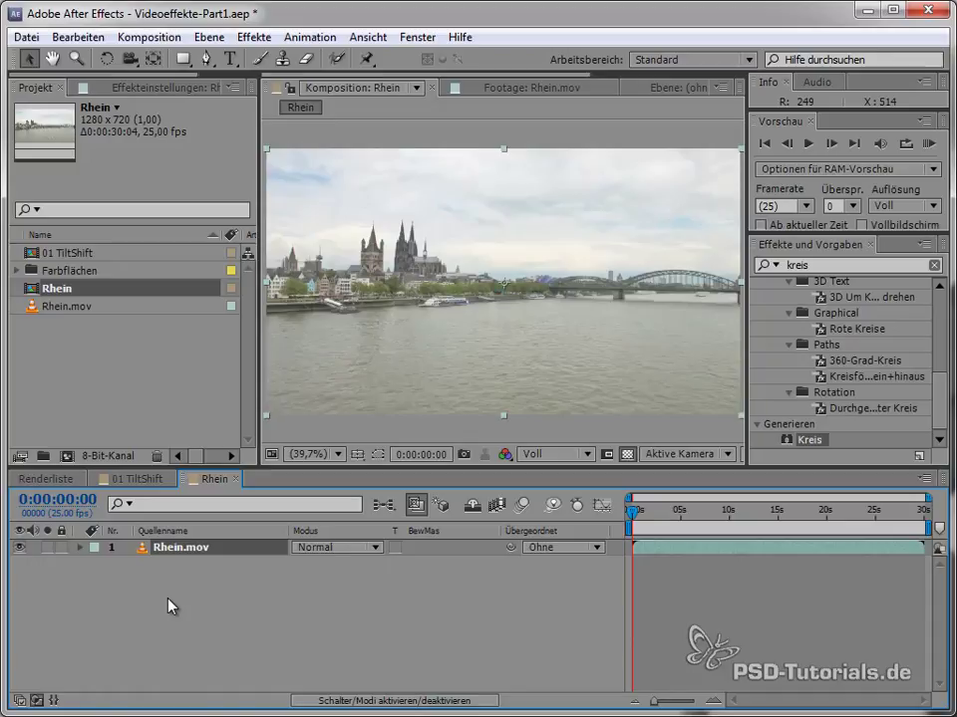
left_click(344, 623)
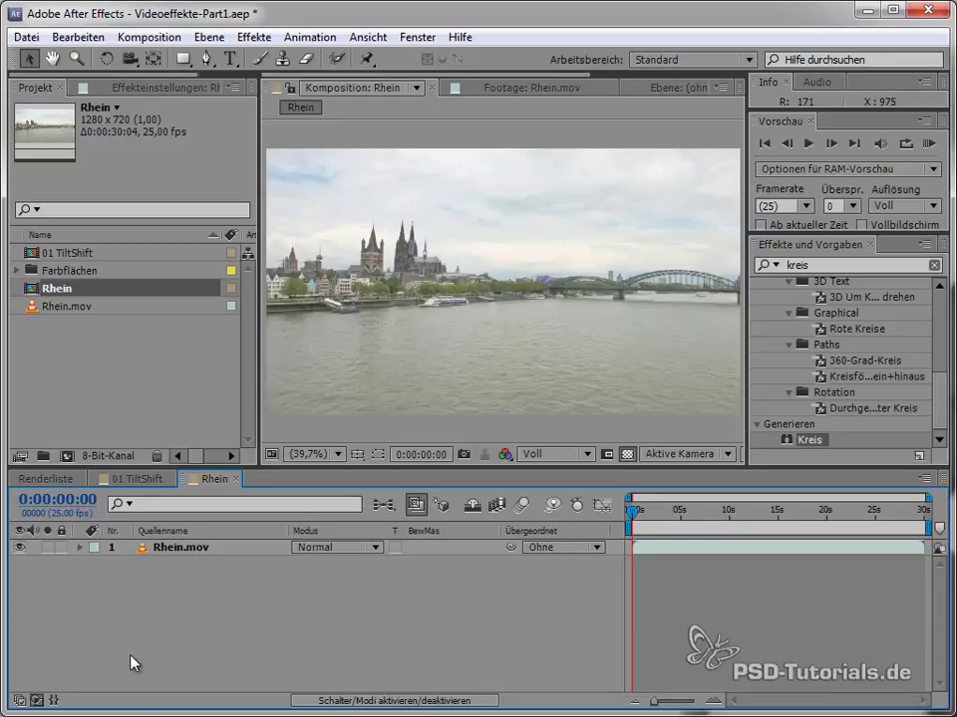
- Add a black 1280×720 solid above Rhein.mov via Neu > Farbfläche
right_click(361, 641)
mouse_move(687, 645)
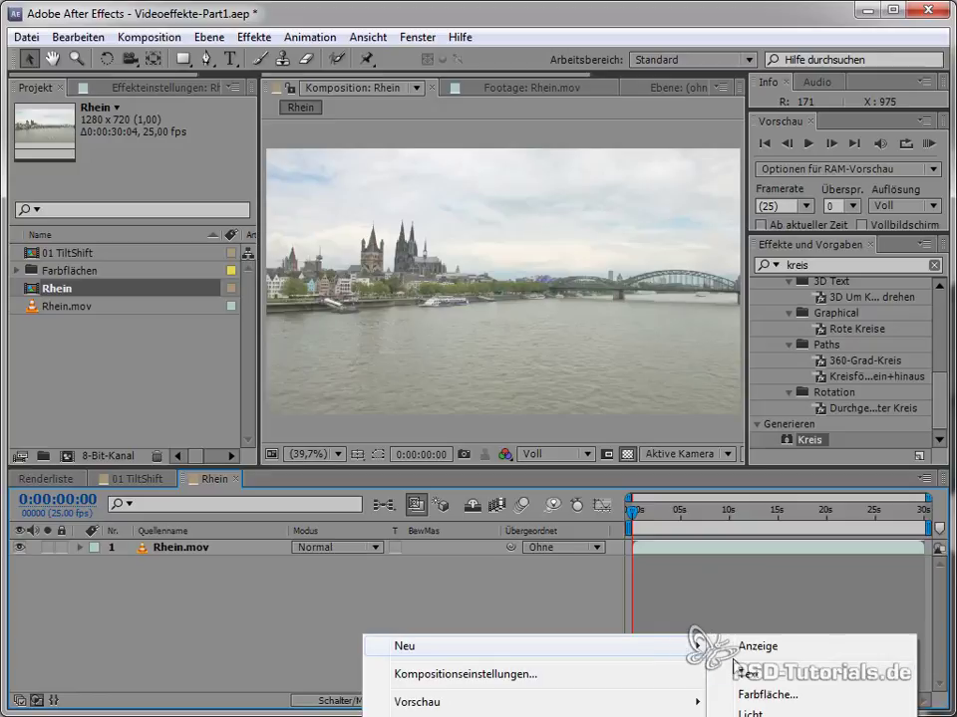
left_click(763, 694)
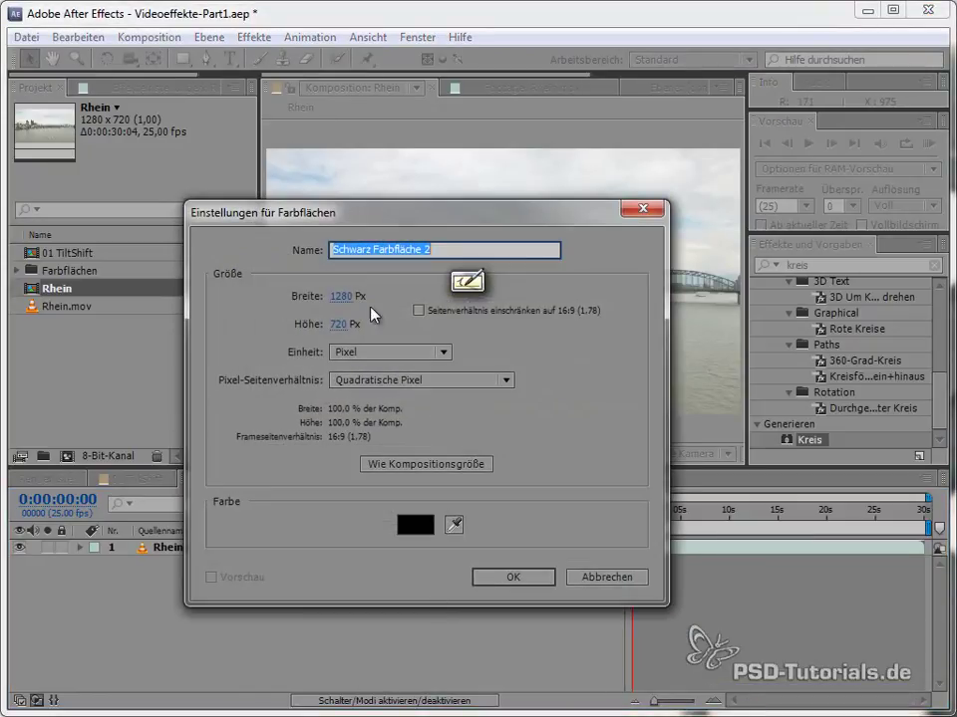
left_click(510, 577)
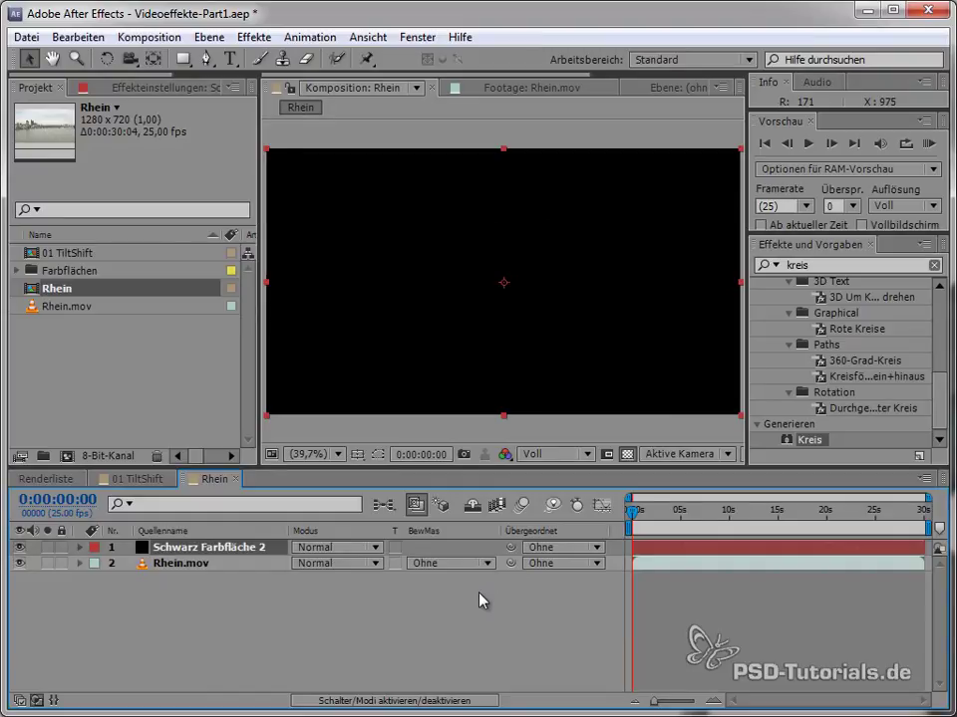
left_click(165, 87)
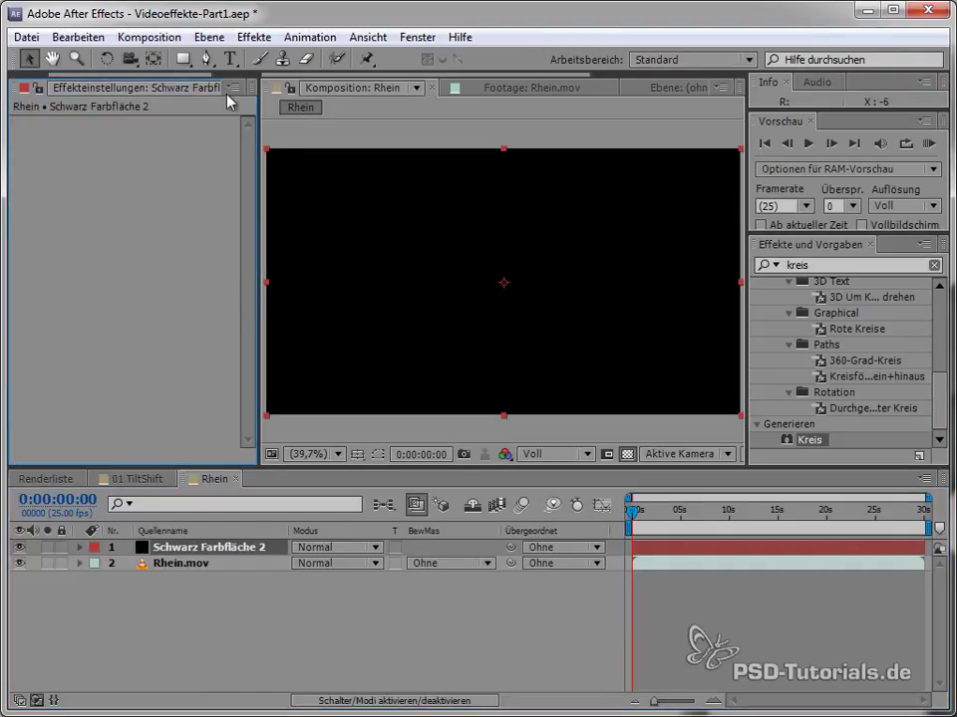
- Apply CC Rain to the black solid and zoom in to inspect the rain
left_click(853, 266)
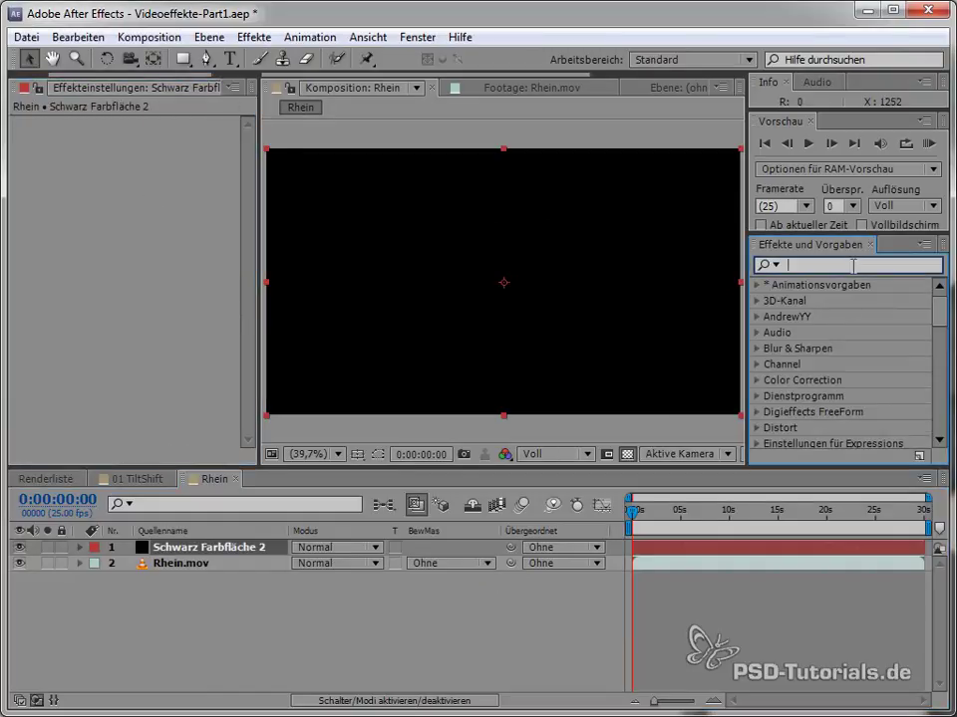
type("rain")
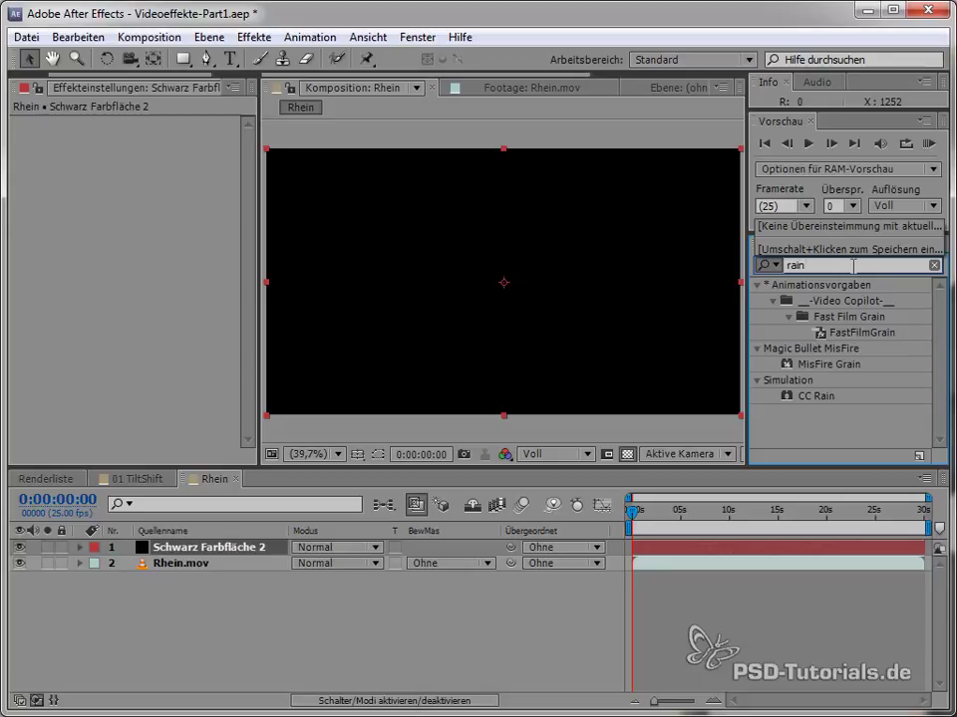
left_click_drag(815, 396, 117, 327)
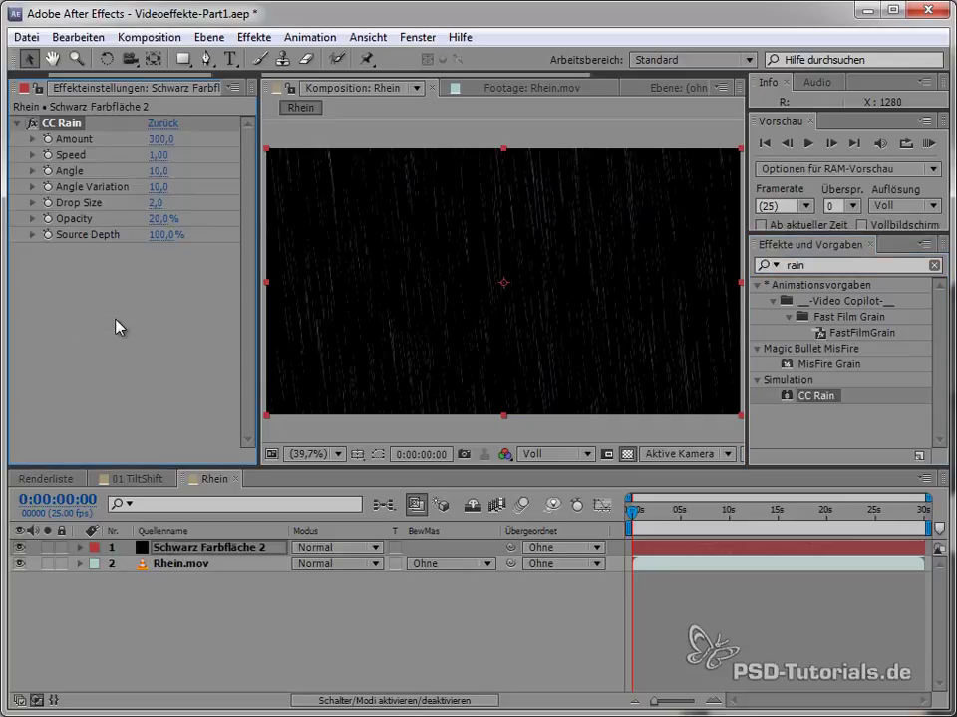
key("slash")
left_click_drag(544, 316, 320, 370)
left_click_drag(467, 282, 423, 342)
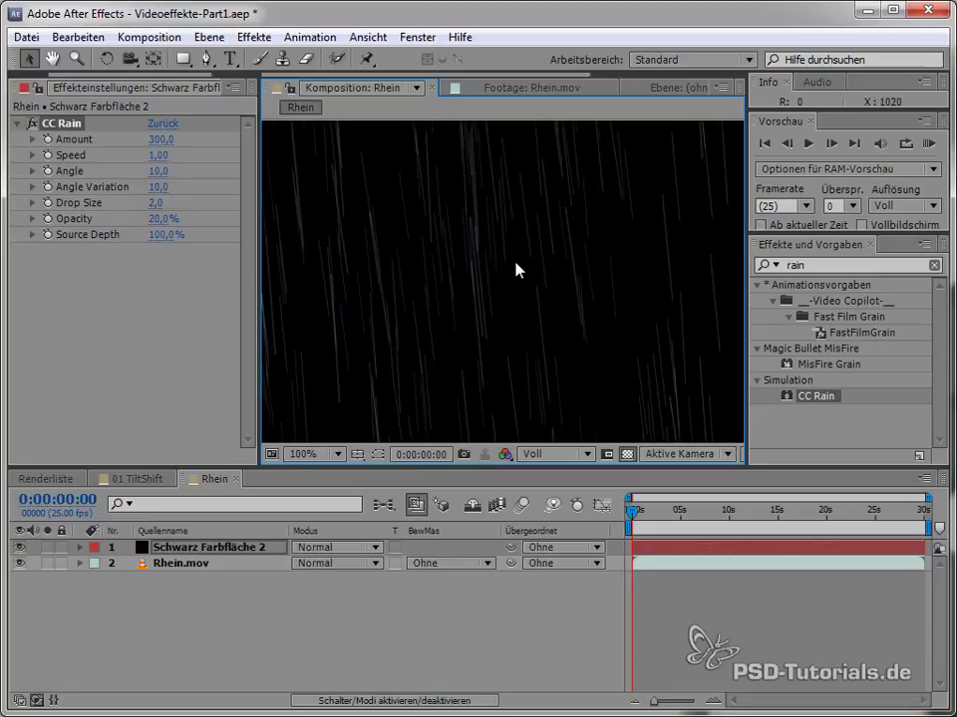
scroll(503, 317, "up", 1)
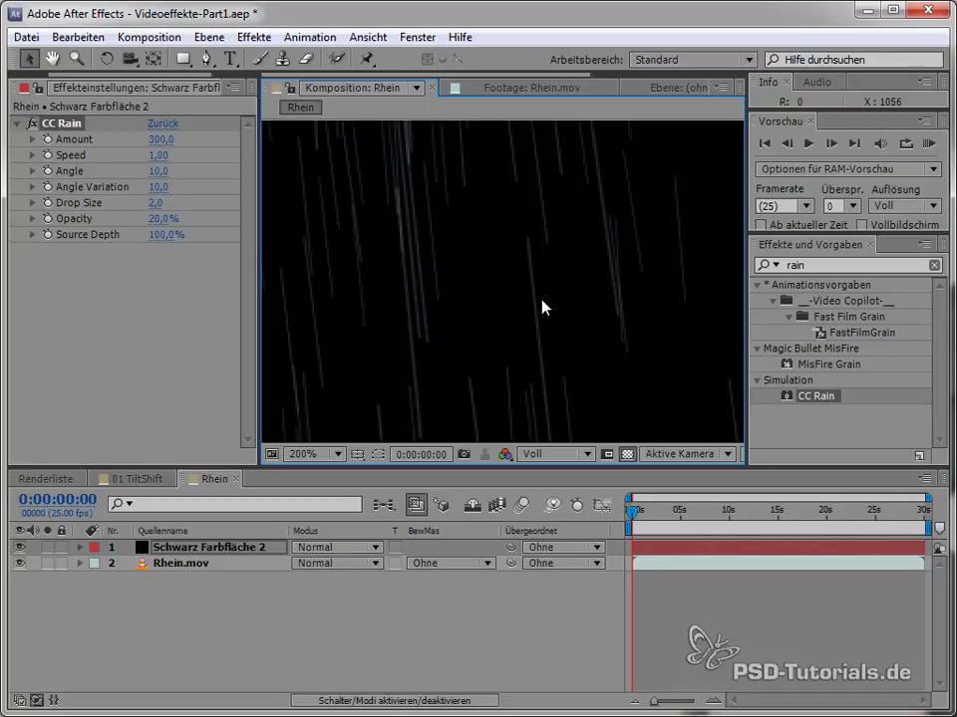
left_click(311, 453)
left_click(334, 475)
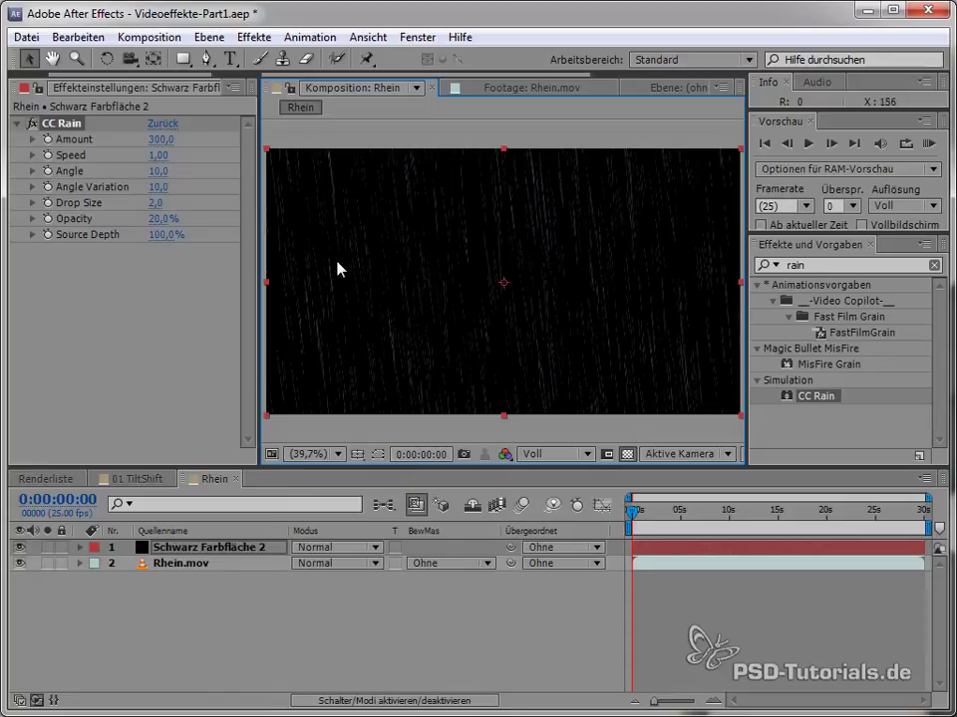
- Make the rain denser and faster, with Amount at 1110
mouse_move(160, 139)
left_mouse_down()
mouse_move(229, 138)
mouse_move(390, 200)
mouse_move(123, 187)
mouse_move(236, 170)
left_mouse_up()
key("ctrl+z")
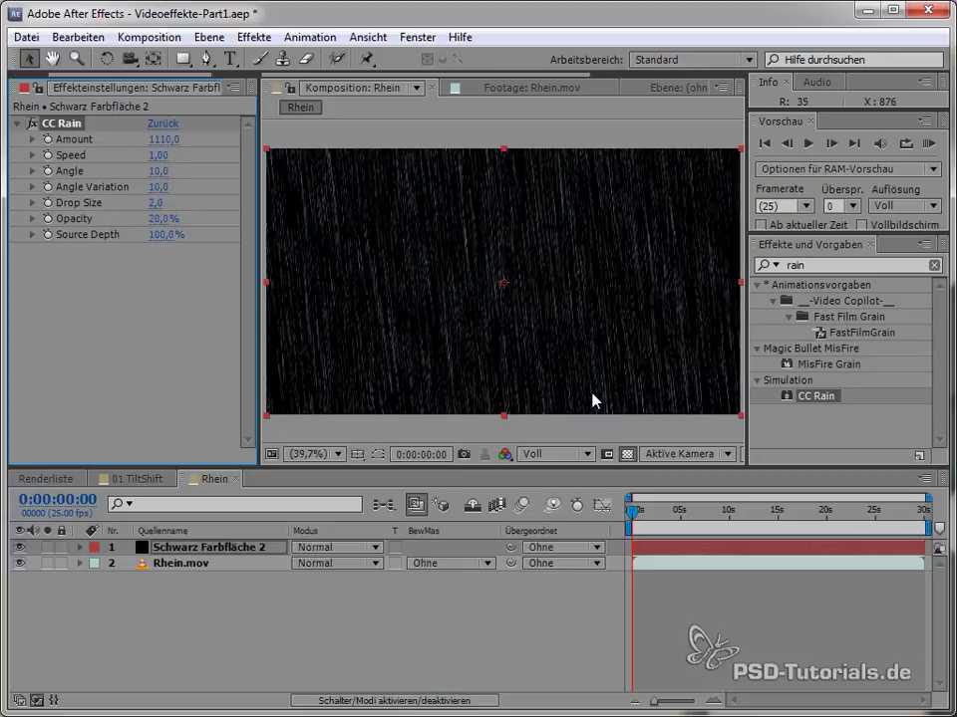
mouse_move(163, 169)
left_mouse_down()
mouse_move(189, 170)
mouse_move(150, 155)
left_mouse_up()
scroll(605, 357, "up", 4)
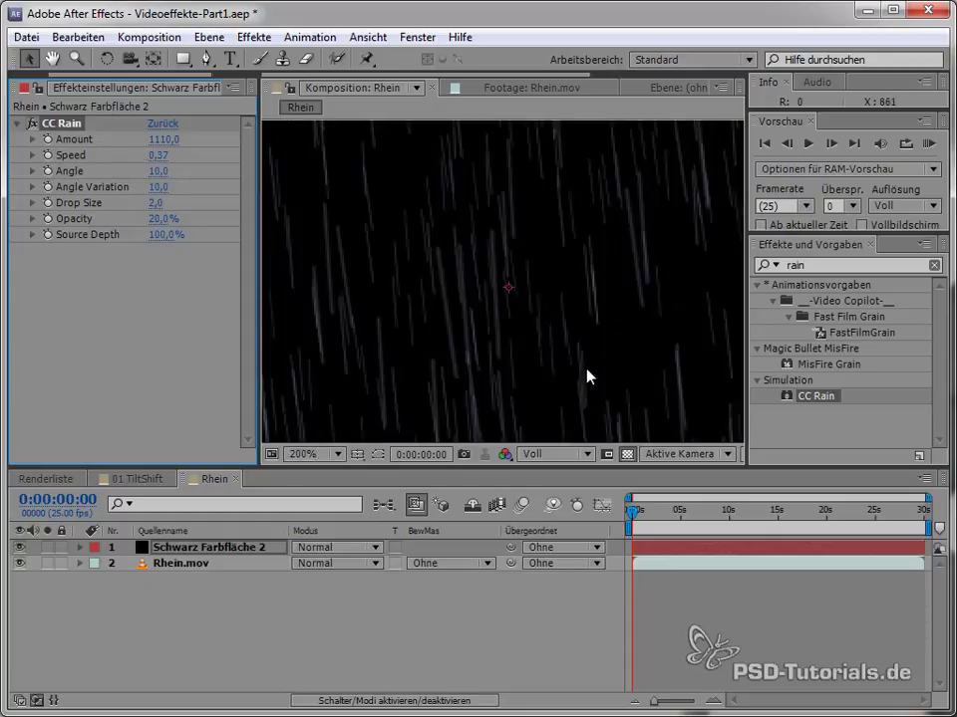
left_click_drag(620, 355, 325, 333)
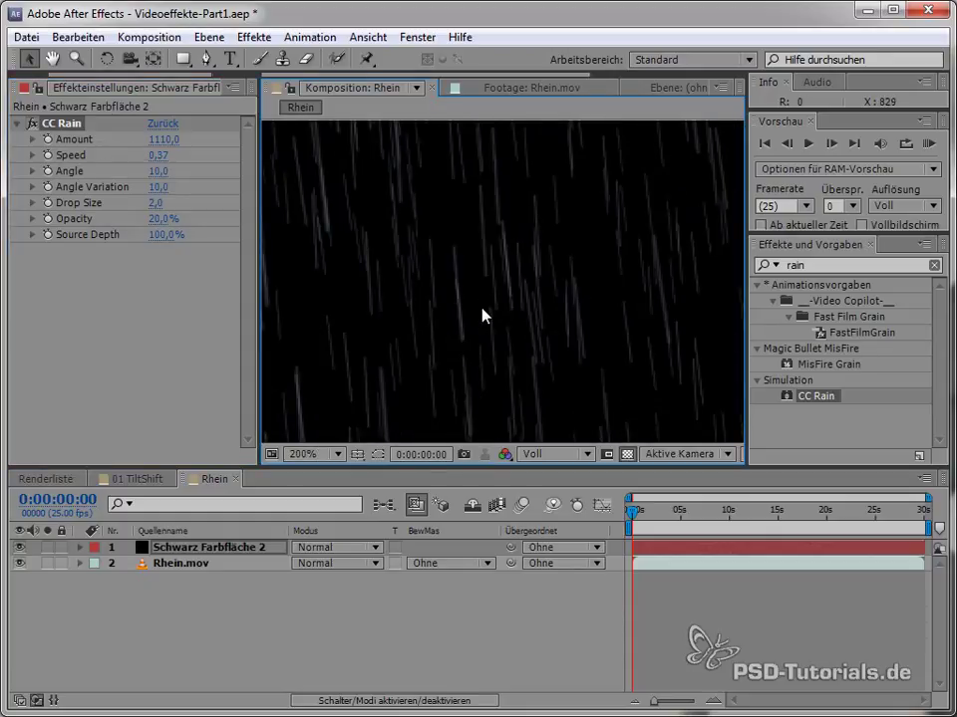
left_click(314, 454)
left_click(334, 478)
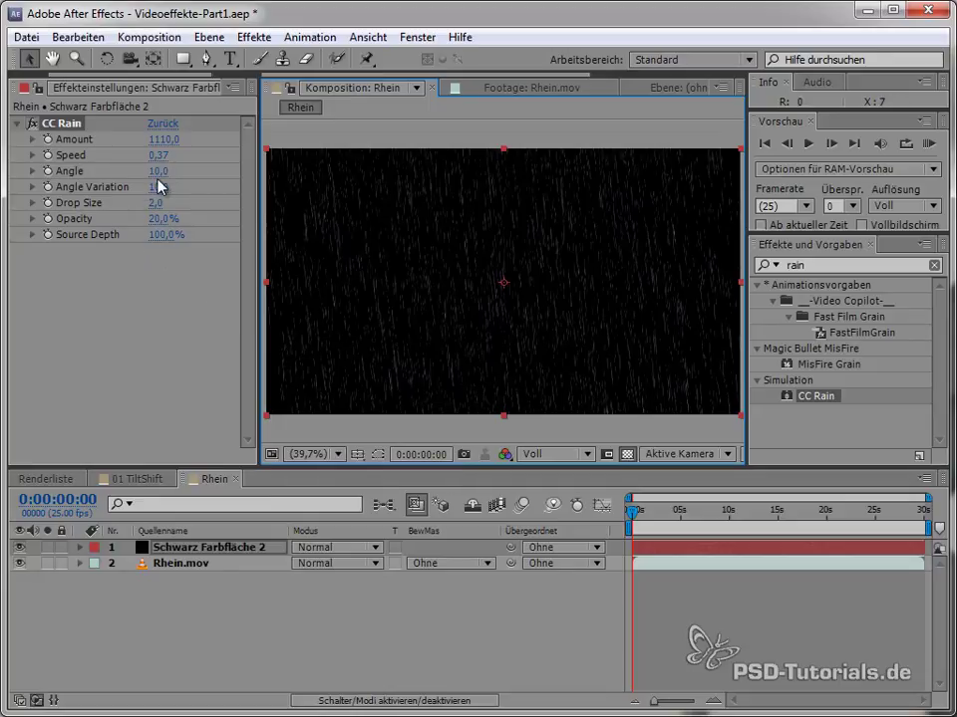
- Set the rain's Angle Variation to 10 and its Angle to 26 degrees
mouse_move(157, 170)
left_mouse_down()
mouse_move(110, 171)
mouse_move(200, 171)
mouse_move(167, 202)
mouse_move(5, 233)
left_mouse_up()
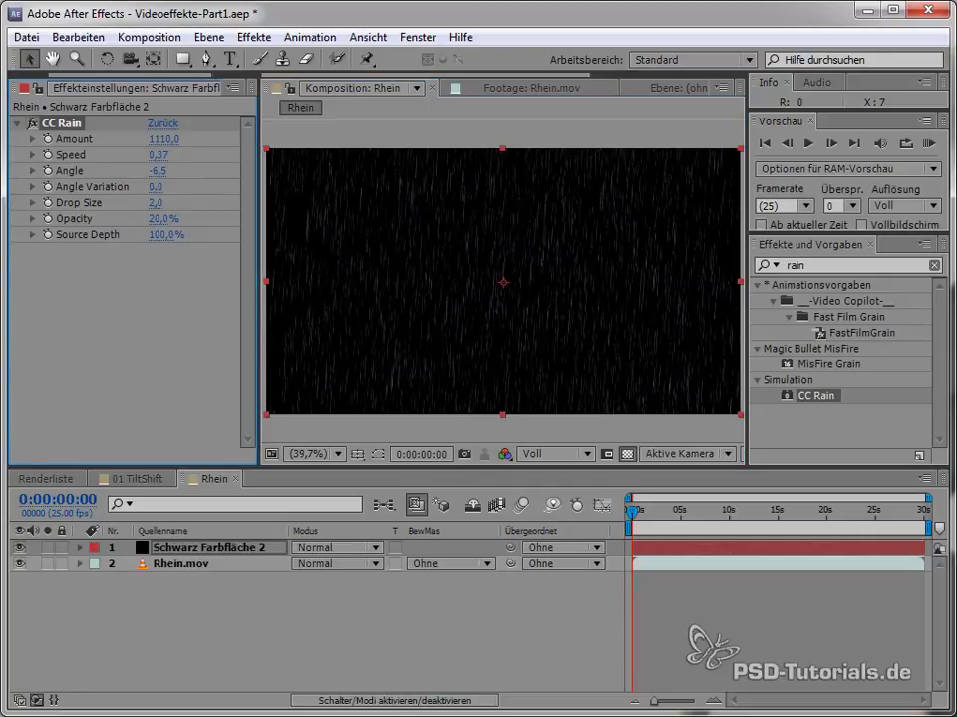
left_click_drag(157, 187, 219, 186)
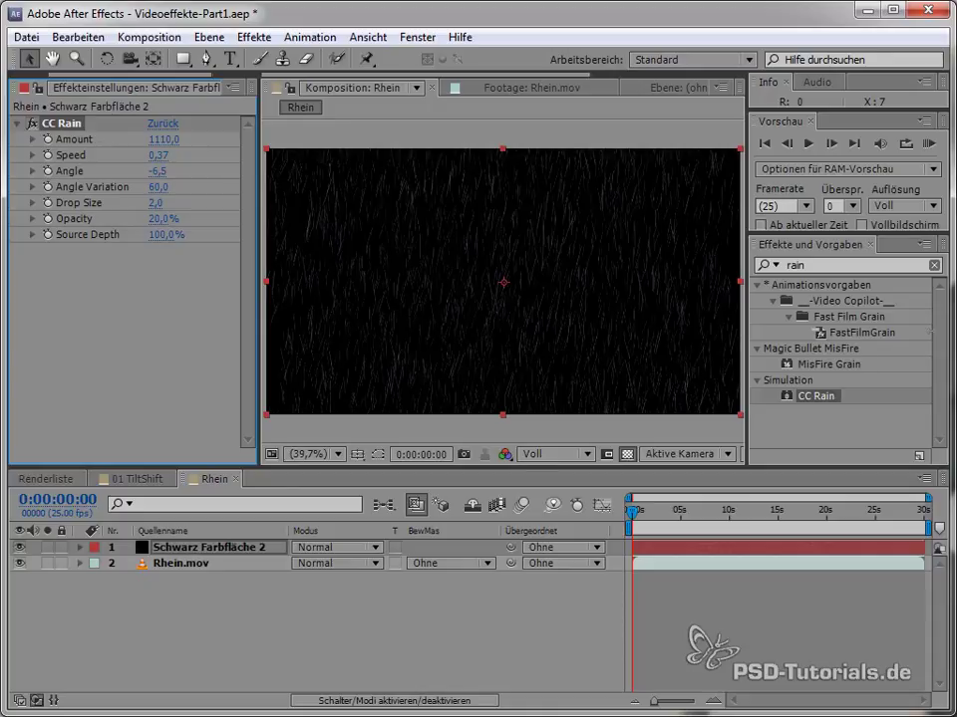
left_click_drag(156, 187, 5, 186)
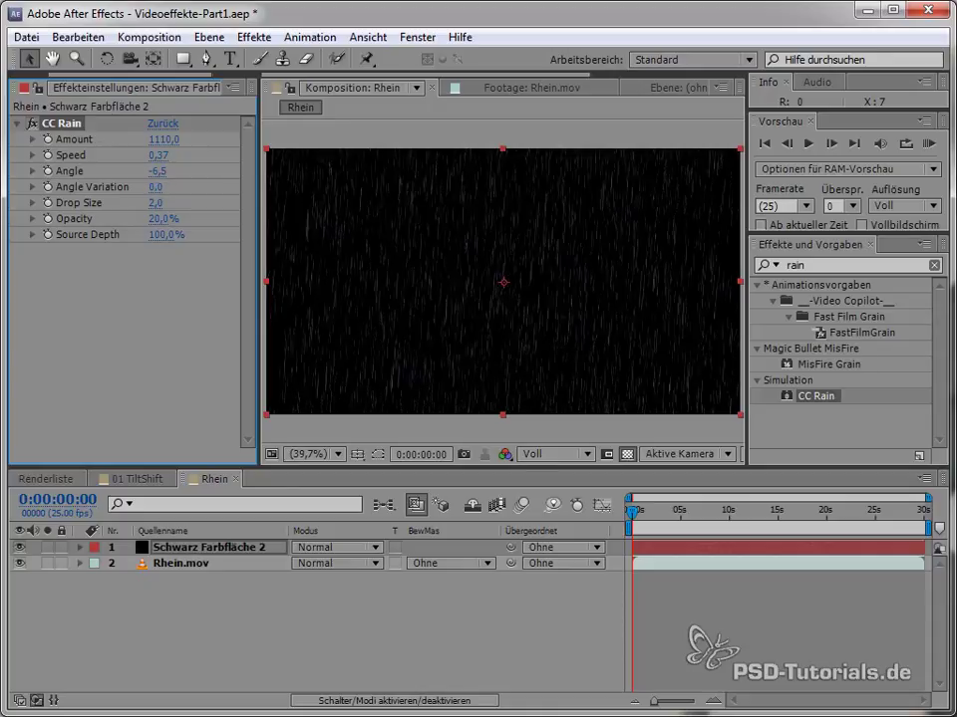
left_click(157, 186)
key("Return")
type("0")
key("Return")
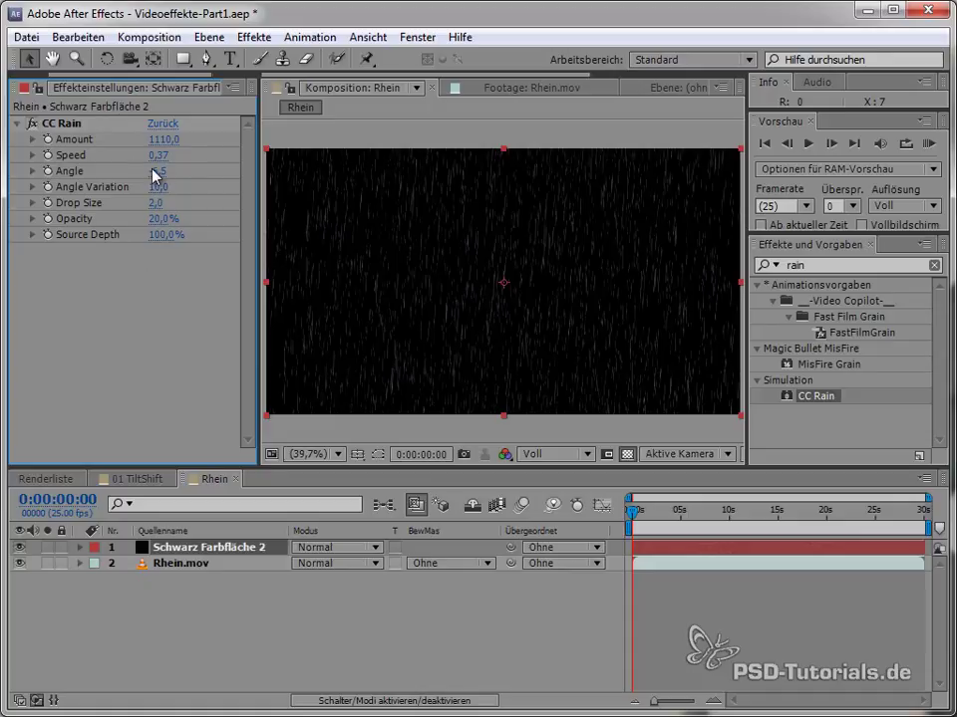
left_click_drag(154, 177, 185, 177)
left_click_drag(378, 148, 332, 203)
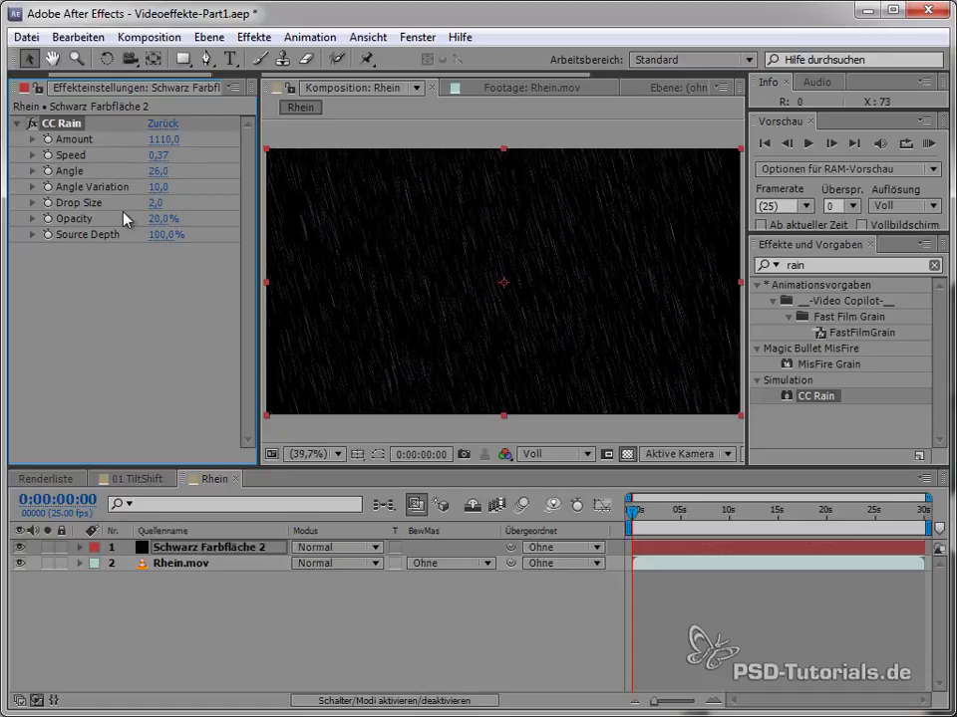
- Enlarge Drop Size to 3.5 and set Source Depth back to 100%
mouse_move(155, 203)
left_mouse_down()
mouse_move(695, 237)
mouse_move(331, 245)
left_mouse_up()
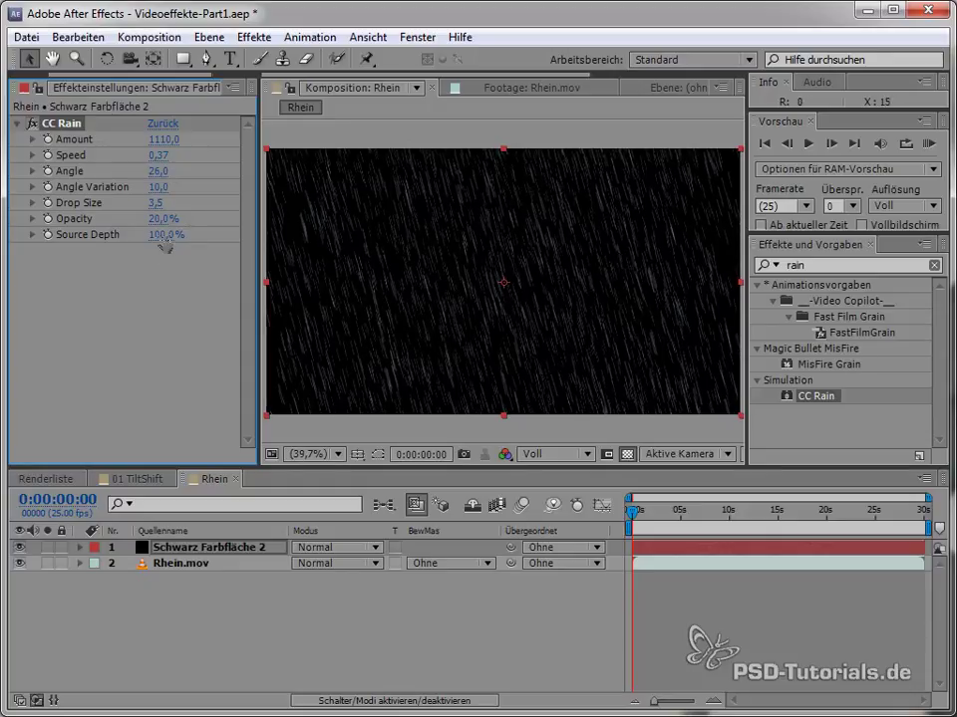
left_click_drag(165, 234, 126, 234)
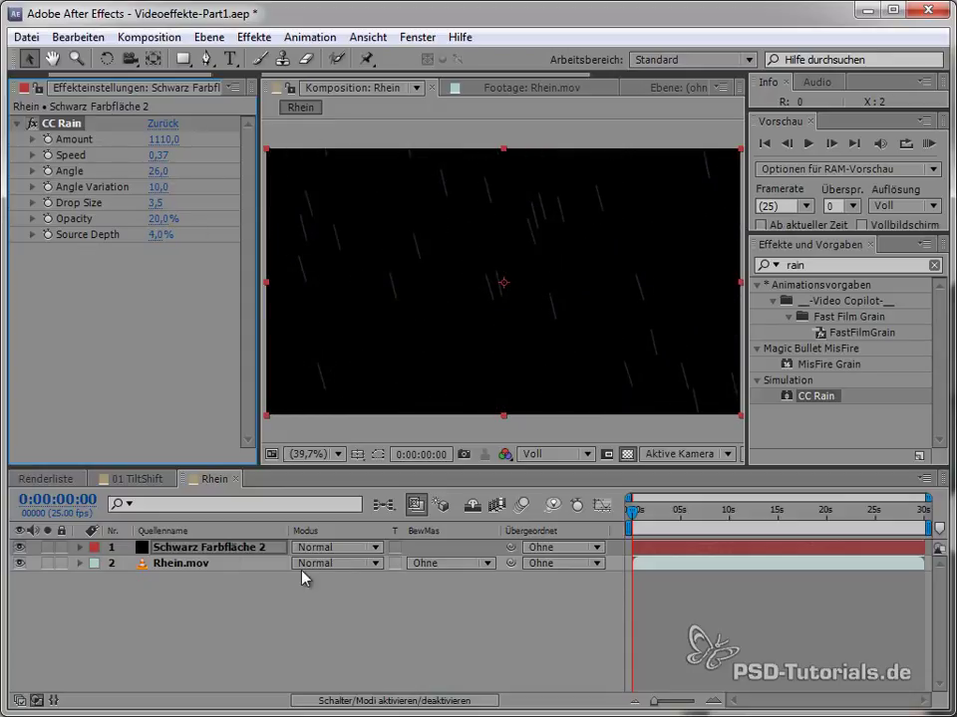
left_click_drag(159, 248, 229, 248)
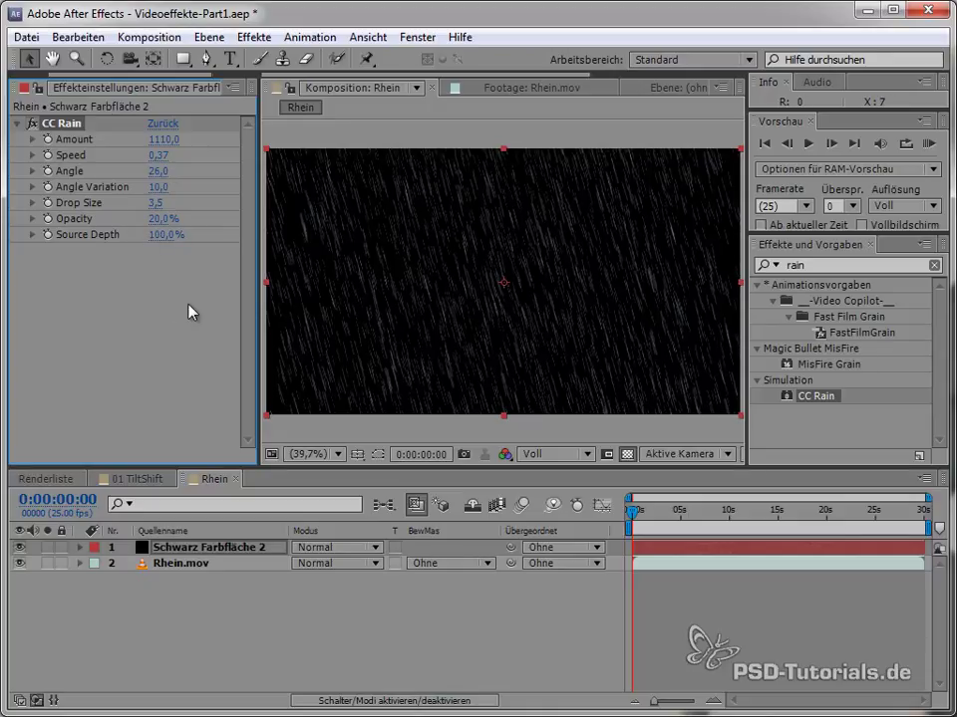
- Set the rain layer's blend mode to Negativ multiplizieren over the footage
left_click(324, 551)
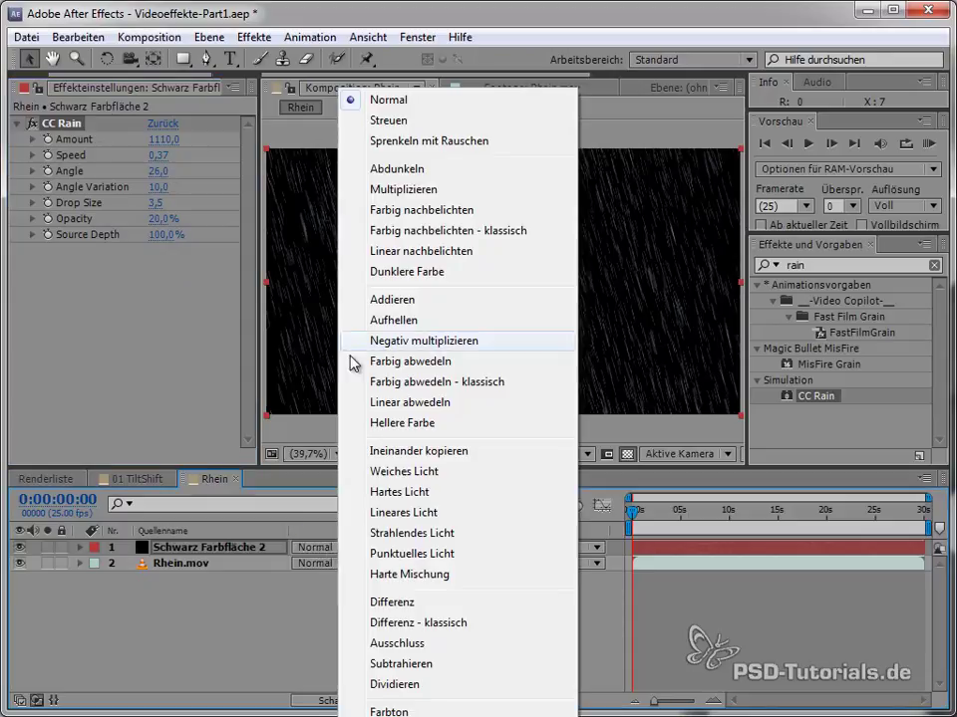
left_click(399, 298)
left_click(312, 551)
left_click(393, 338)
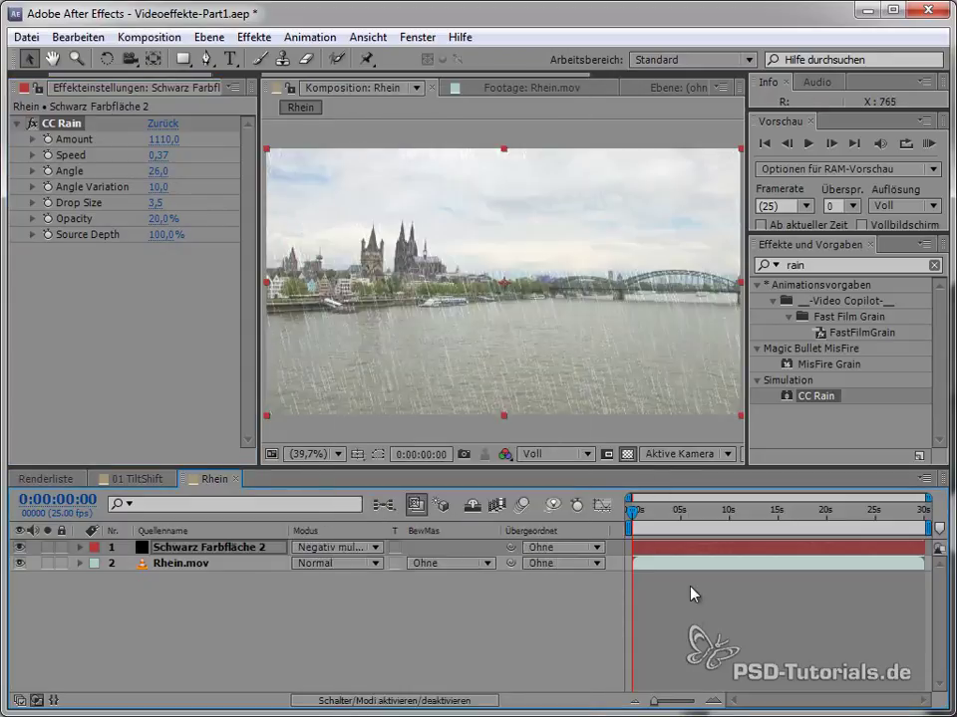
- Tilt the CC Rain Angle to 45.3 and check it on a later frame
left_click_drag(631, 511, 709, 518)
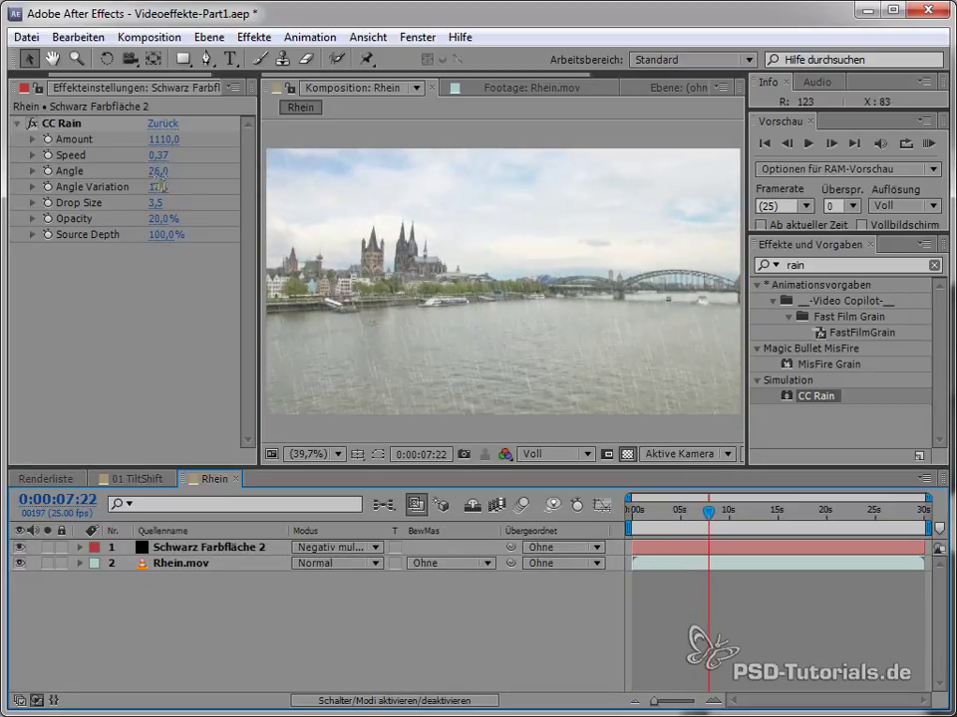
left_click_drag(157, 170, 229, 171)
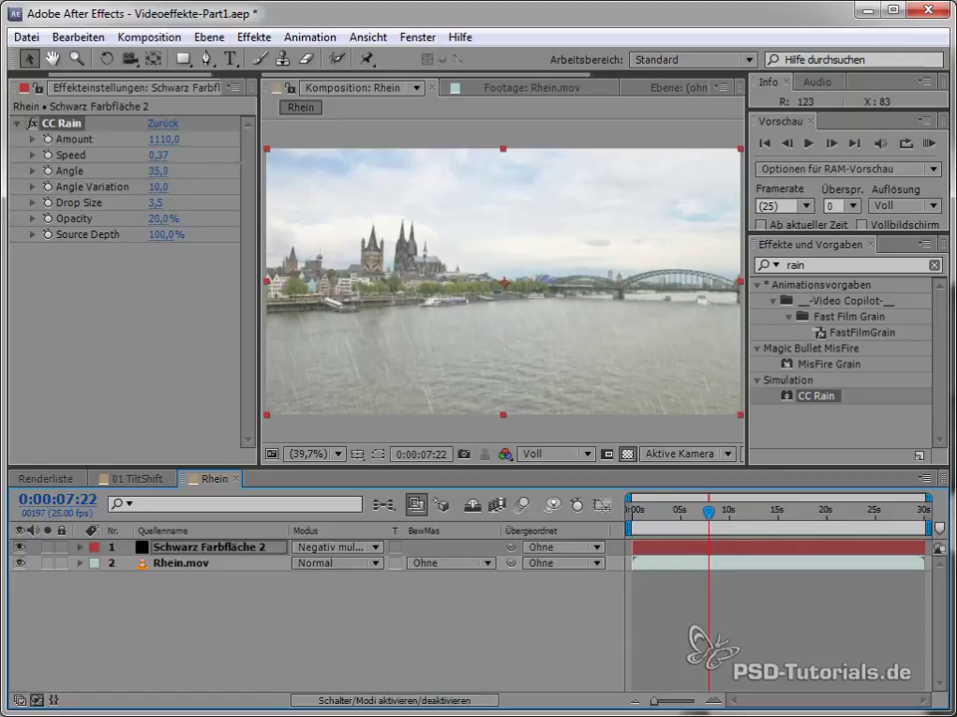
left_click_drag(229, 170, 324, 159)
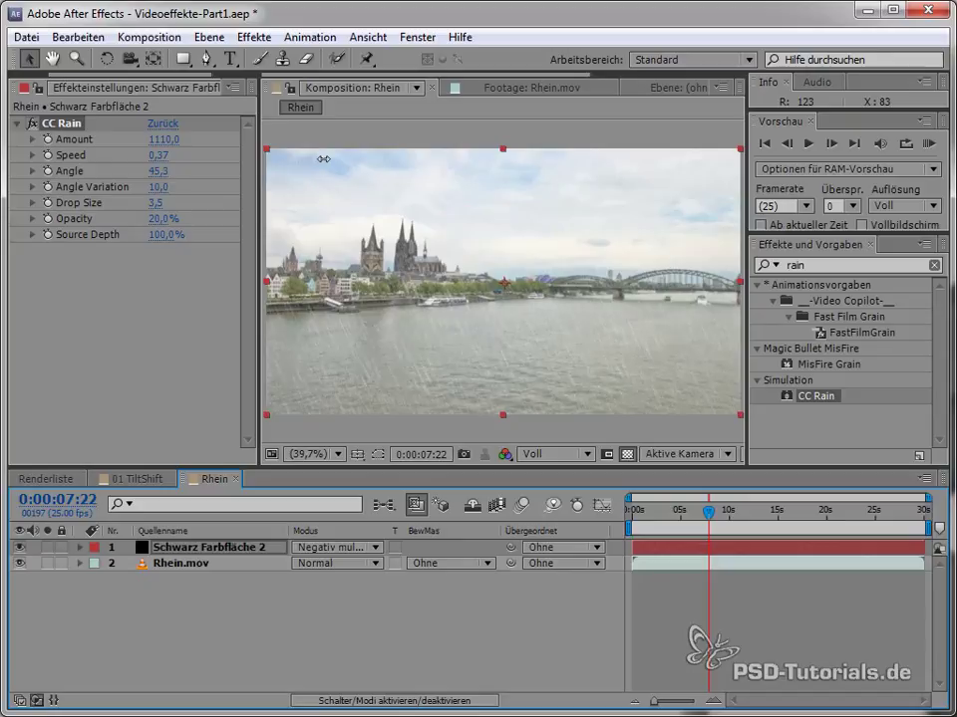
mouse_move(710, 529)
left_mouse_down()
mouse_move(789, 519)
mouse_move(705, 536)
left_mouse_up()
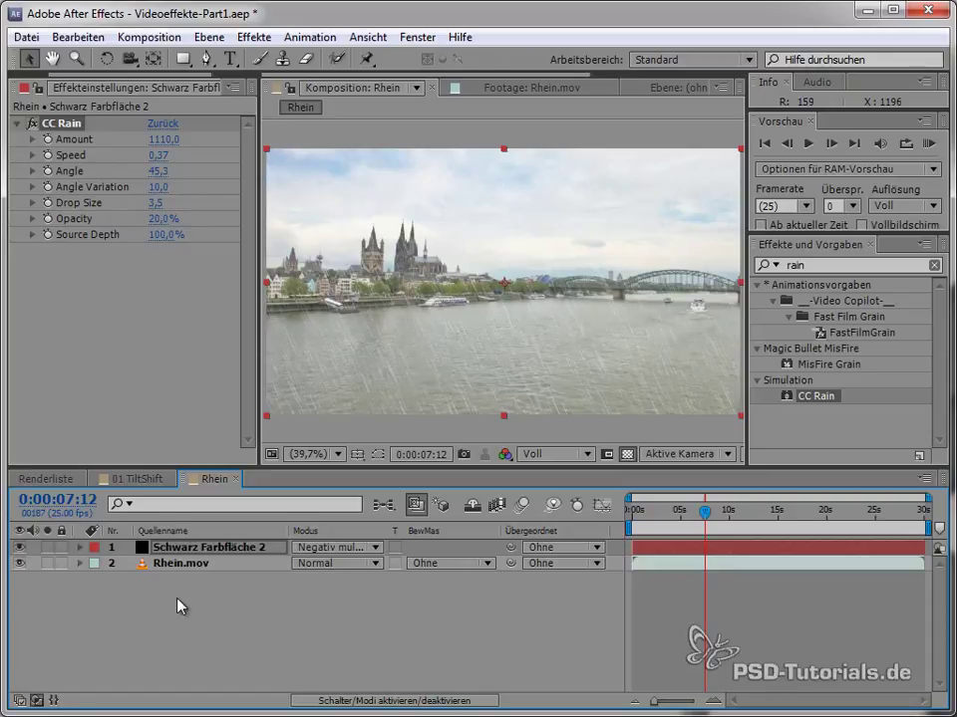
left_click(190, 564)
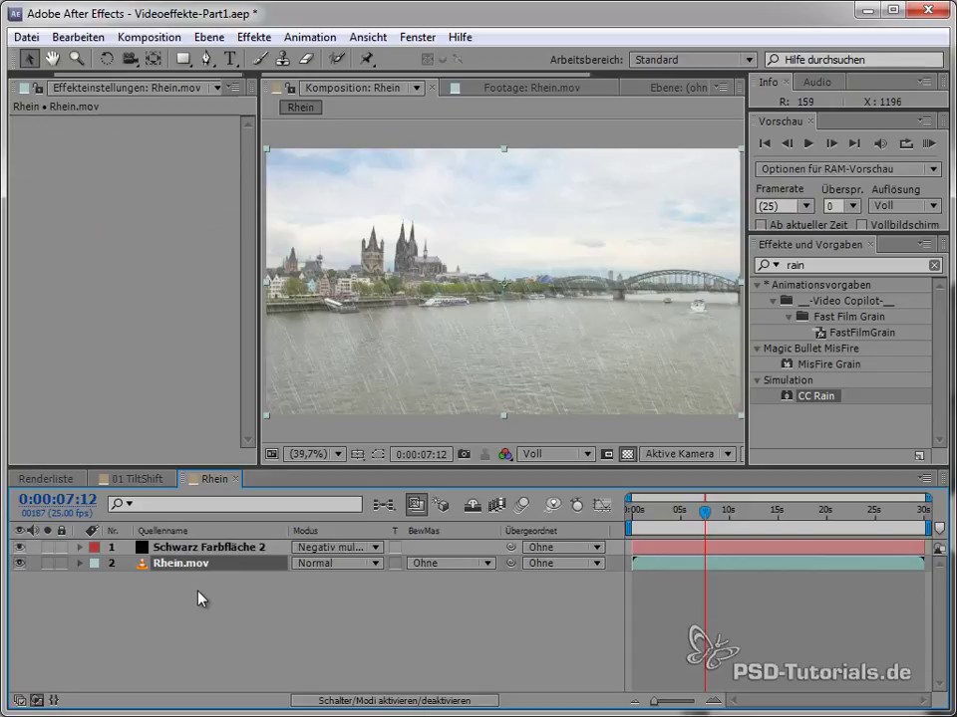
- Apply Kurven to Rhein.mov and brighten the RGB curve's highlights
key("ctrl+5")
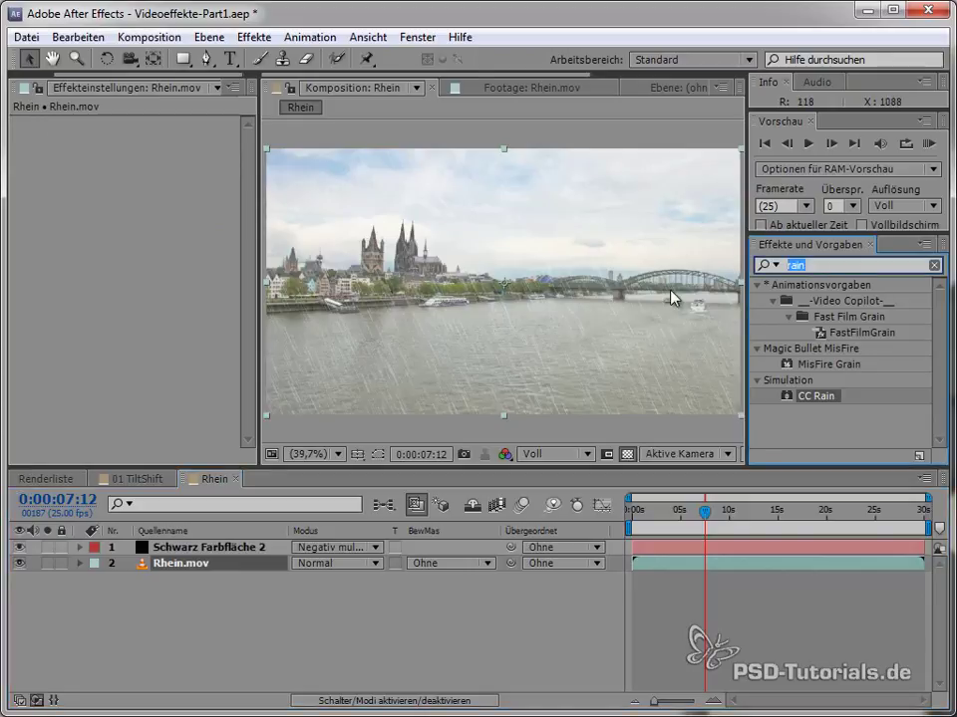
type("kurv")
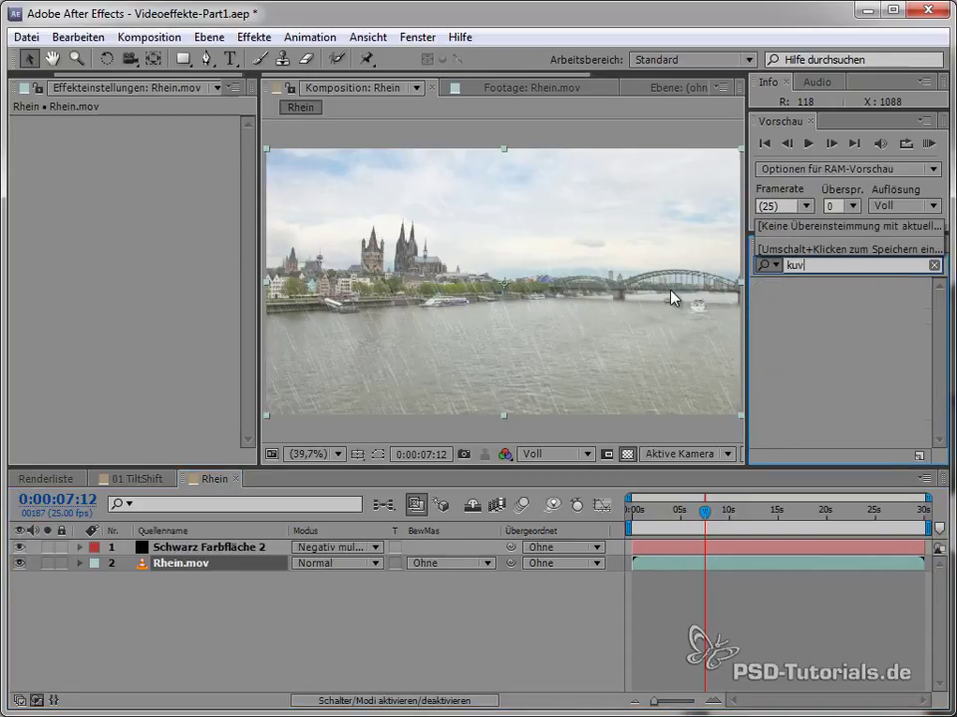
type("e")
left_click_drag(813, 348, 160, 570)
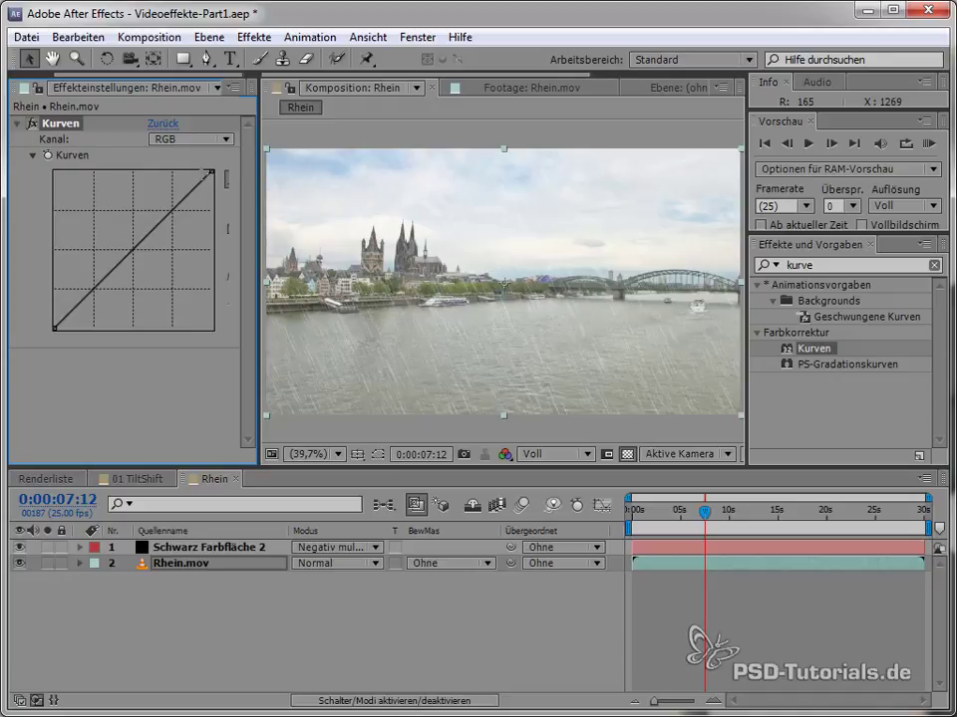
left_click_drag(211, 172, 228, 265)
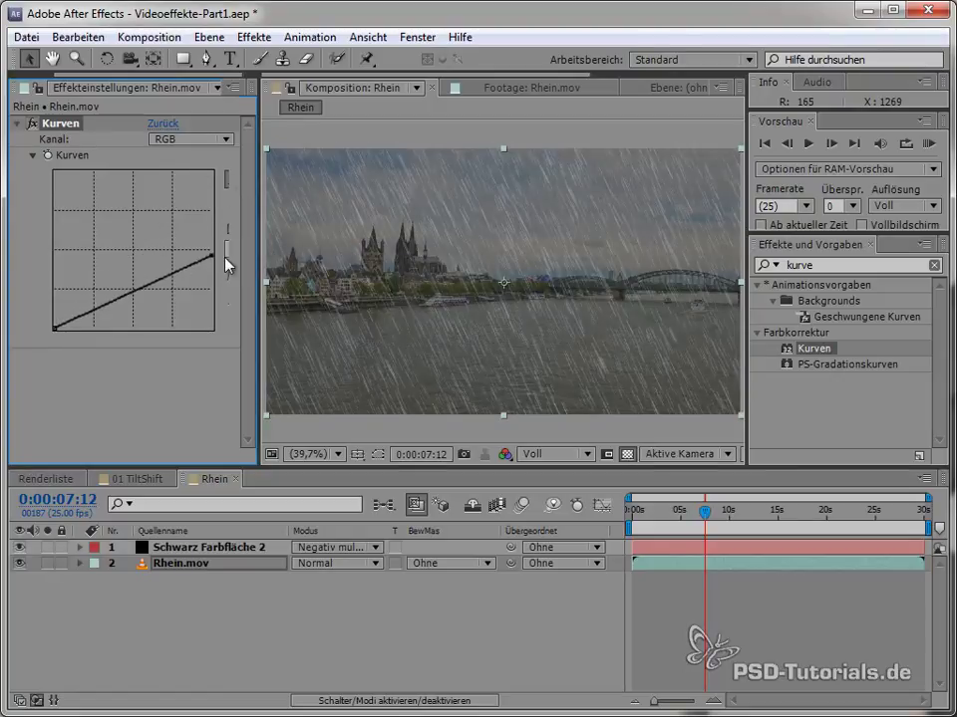
left_click_drag(211, 256, 206, 224)
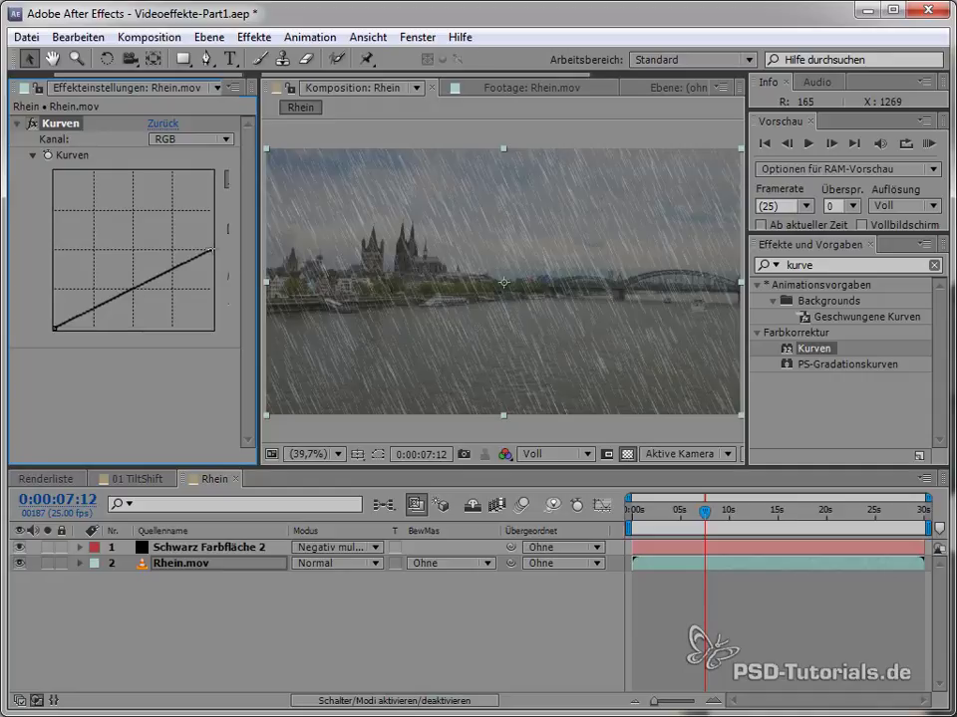
left_click_drag(212, 249, 211, 188)
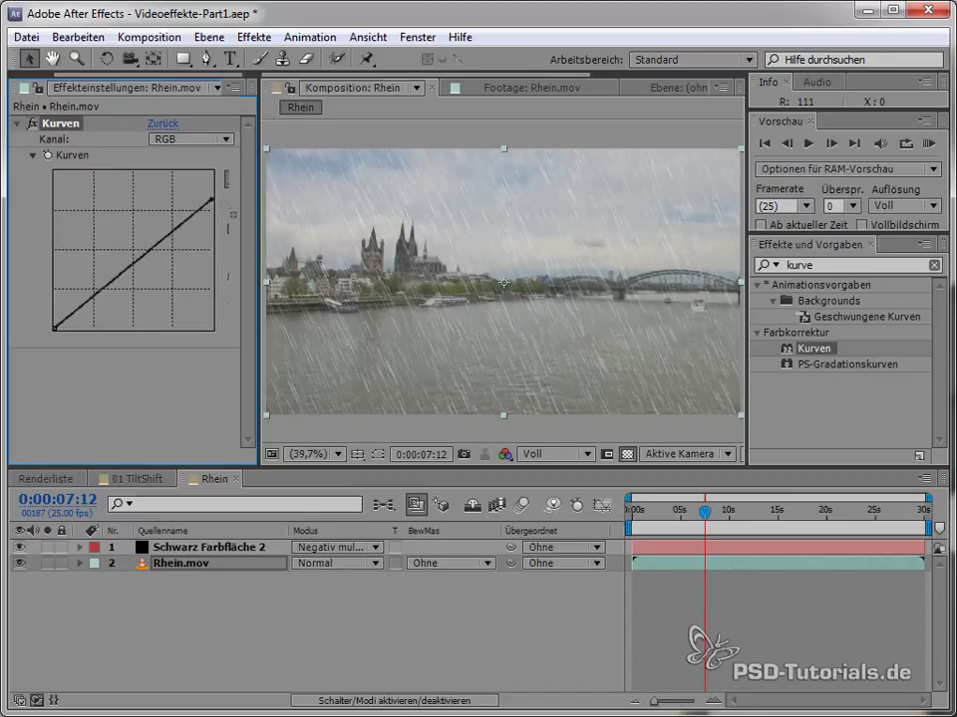
mouse_move(211, 189)
left_mouse_down()
mouse_move(211, 180)
mouse_move(227, 197)
left_mouse_up()
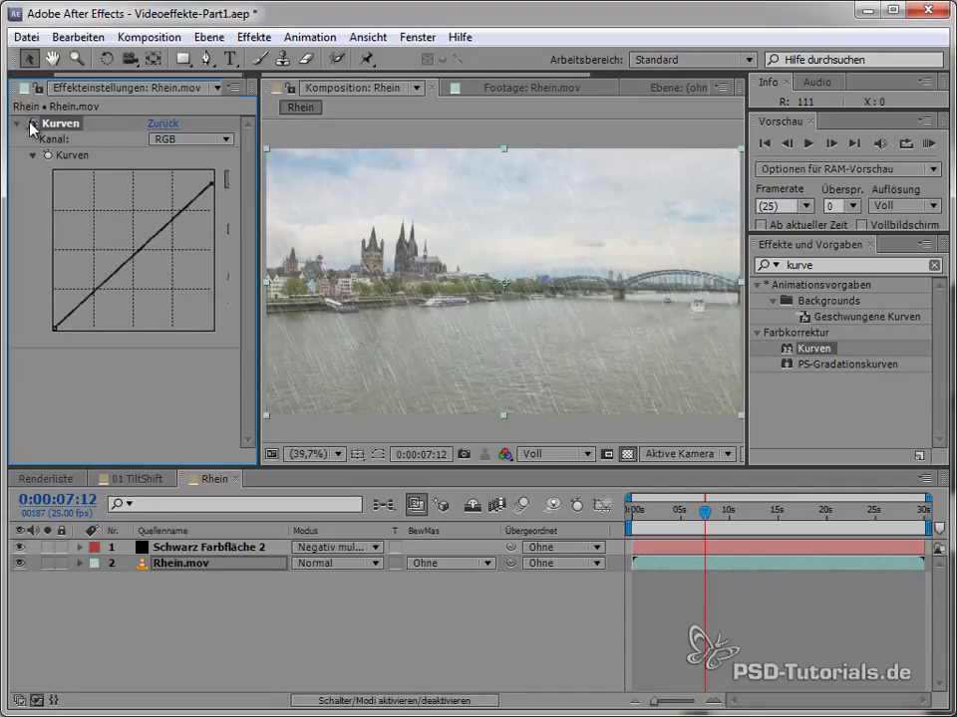
left_click(31, 122)
left_click(31, 123)
- Shape the RGB curve into a contrast S-curve with deeper shadows
left_click_drag(150, 241, 154, 268)
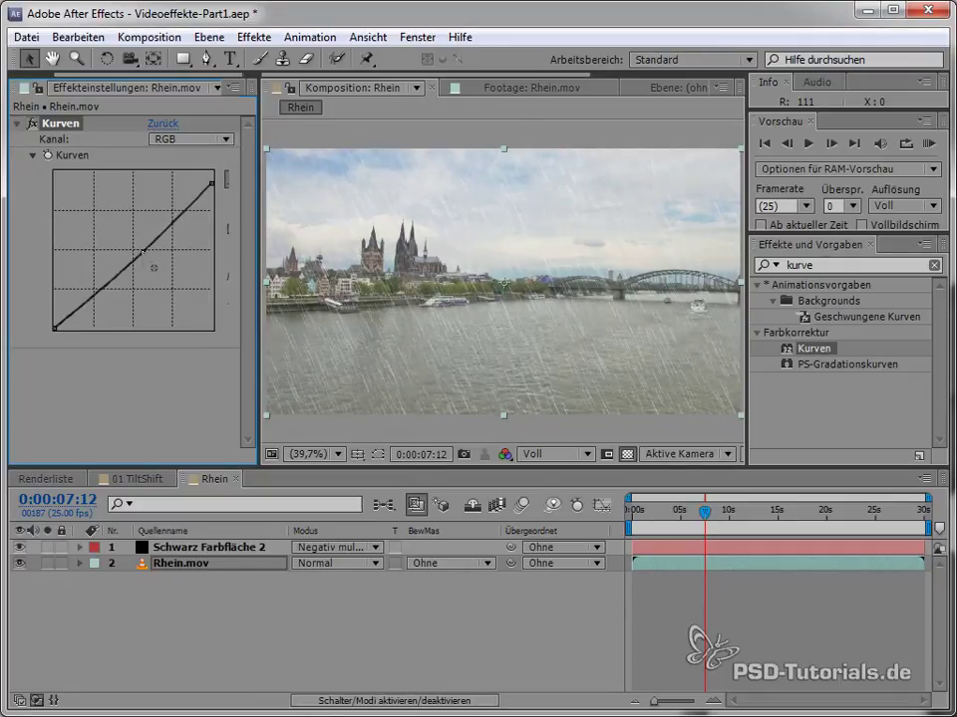
mouse_move(154, 268)
left_mouse_down()
mouse_move(106, 282)
mouse_move(110, 297)
left_mouse_up()
left_click_drag(149, 242, 157, 249)
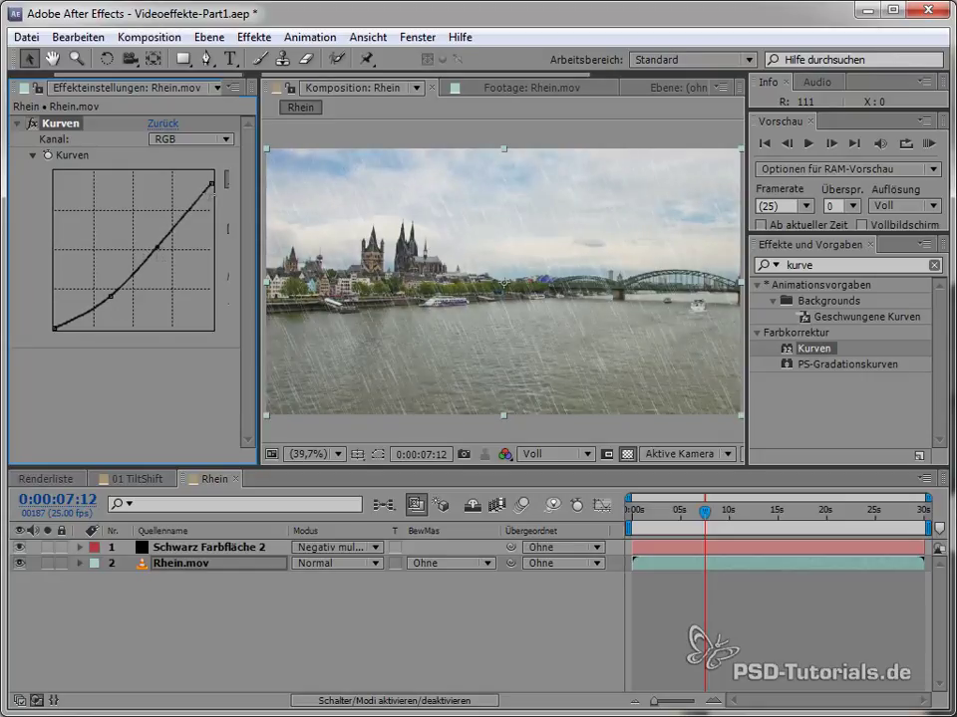
left_click_drag(212, 184, 211, 200)
left_click_drag(158, 245, 163, 246)
left_click_drag(111, 295, 109, 306)
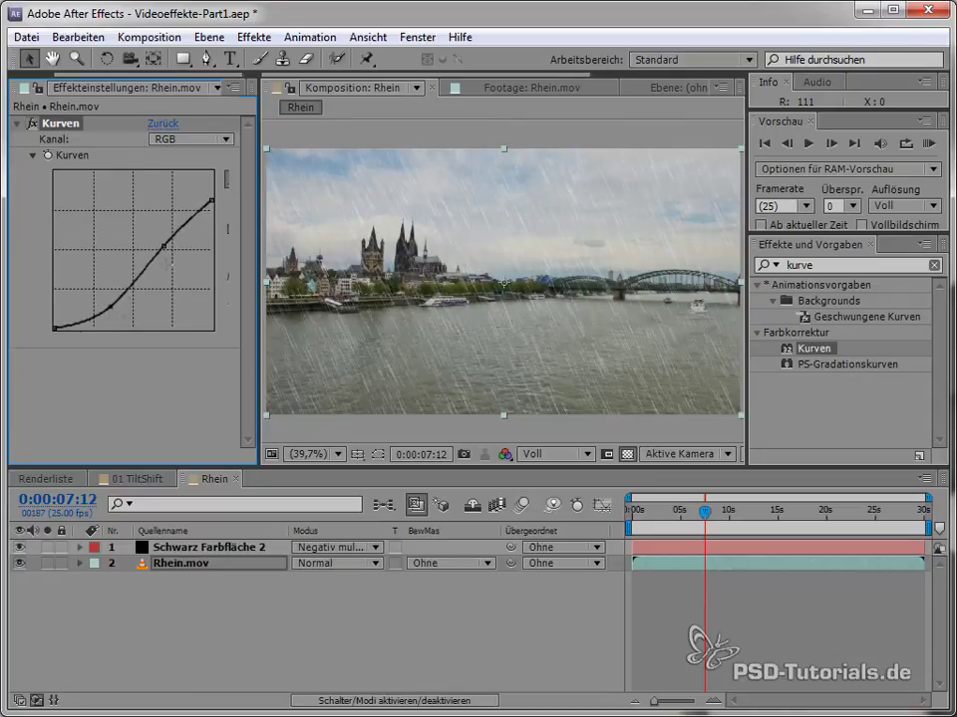
- Bow the Blau curve upward for a strong blue cast
left_click(193, 139)
left_click(184, 222)
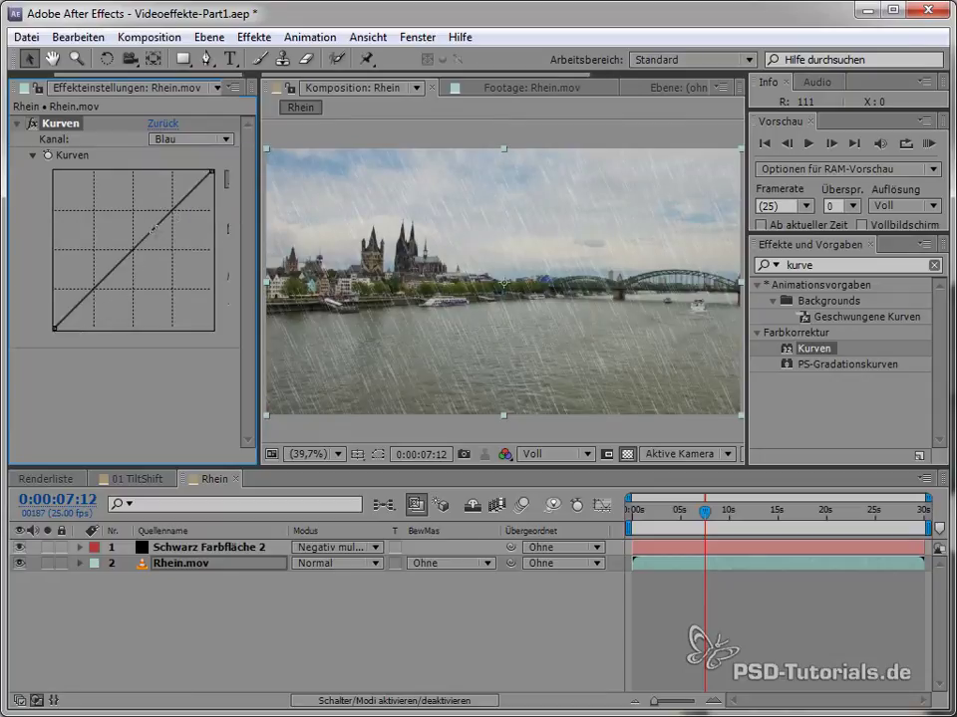
left_click_drag(111, 270, 102, 267)
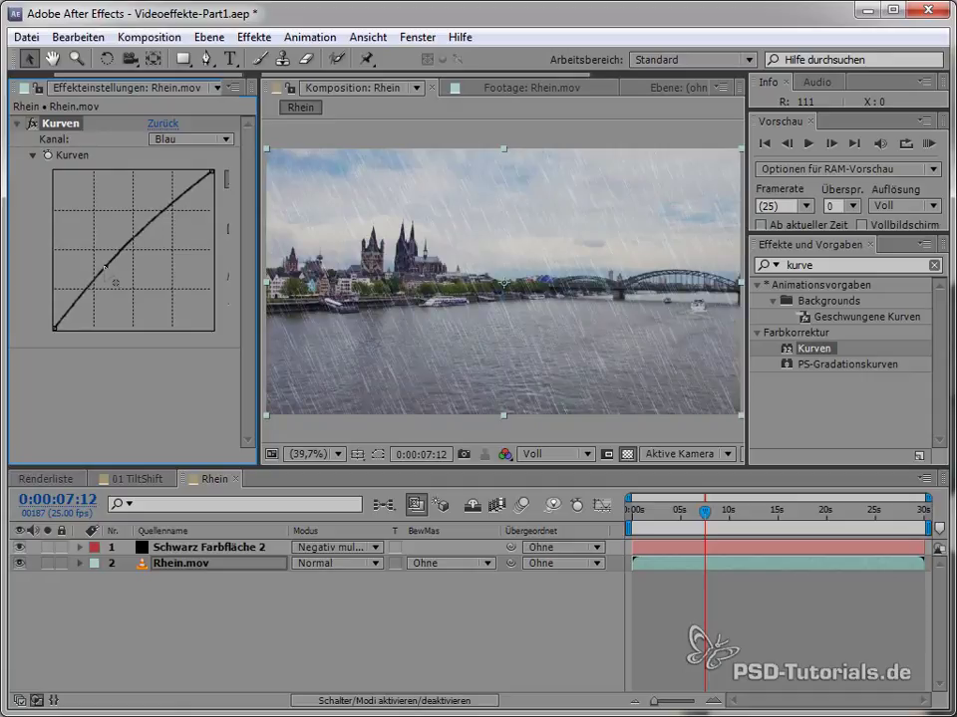
left_click(192, 138)
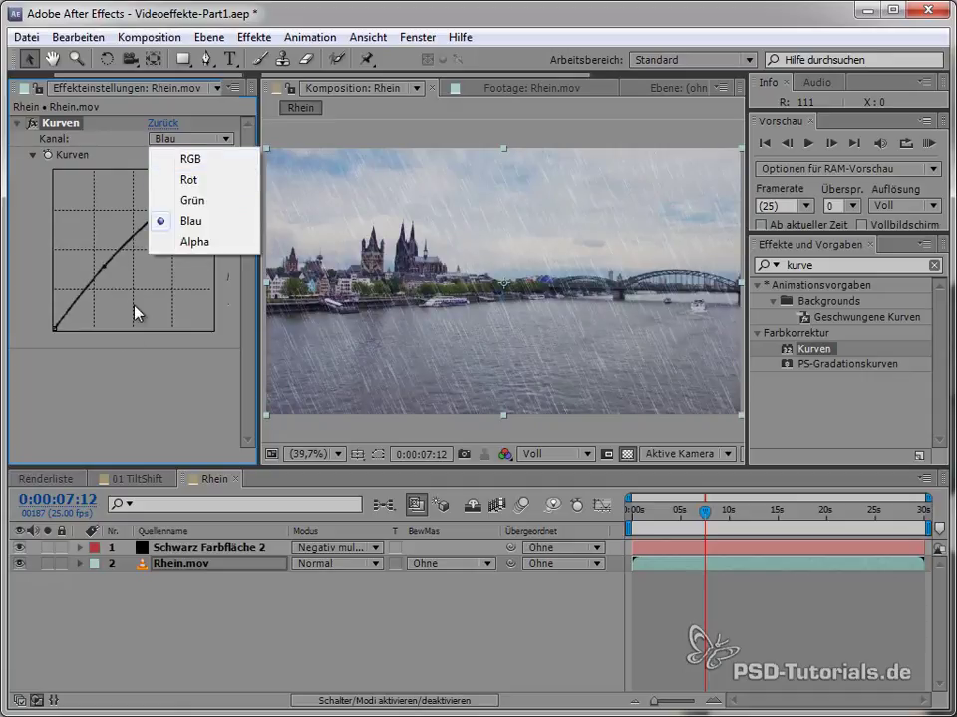
left_click(141, 400)
mouse_move(106, 271)
left_mouse_down()
mouse_move(91, 266)
mouse_move(120, 272)
mouse_move(84, 267)
mouse_move(117, 301)
mouse_move(97, 299)
mouse_move(111, 312)
left_mouse_up()
- Pull the Grün and Rot curves down to reduce green and red
left_click(181, 140)
left_click(189, 204)
left_click(189, 140)
left_click(172, 179)
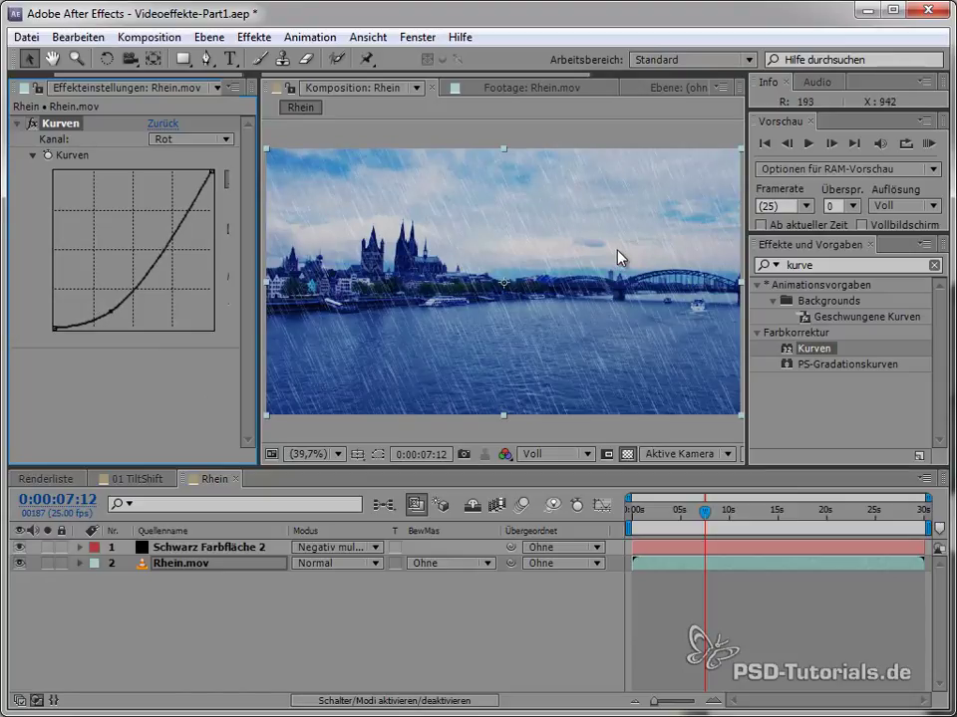
left_click(823, 266)
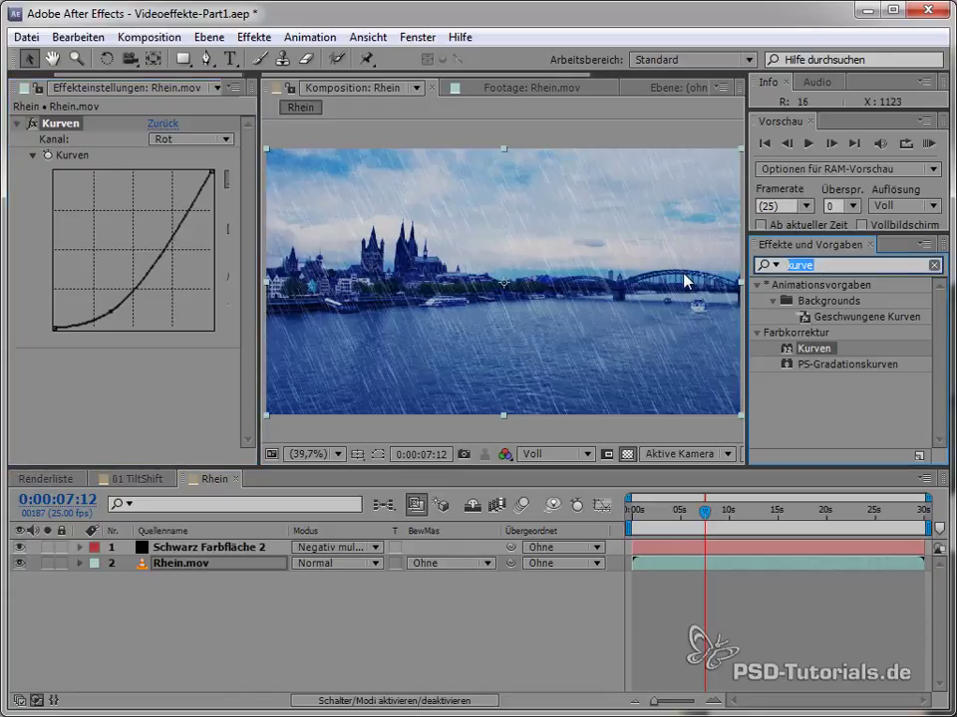
- Apply Einfärben to Rhein.mov and lower its Stärke to 56%
type("einfär")
mouse_move(788, 364)
left_mouse_down()
mouse_move(927, 382)
mouse_move(89, 389)
left_mouse_up()
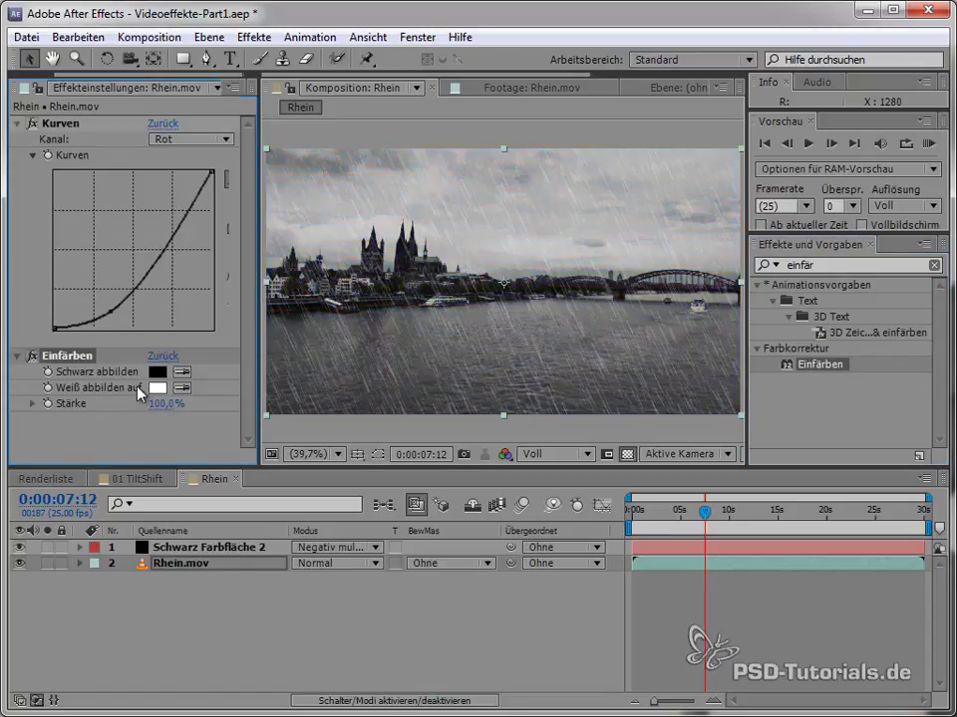
mouse_move(160, 413)
left_mouse_down()
mouse_move(109, 413)
mouse_move(120, 404)
left_mouse_up()
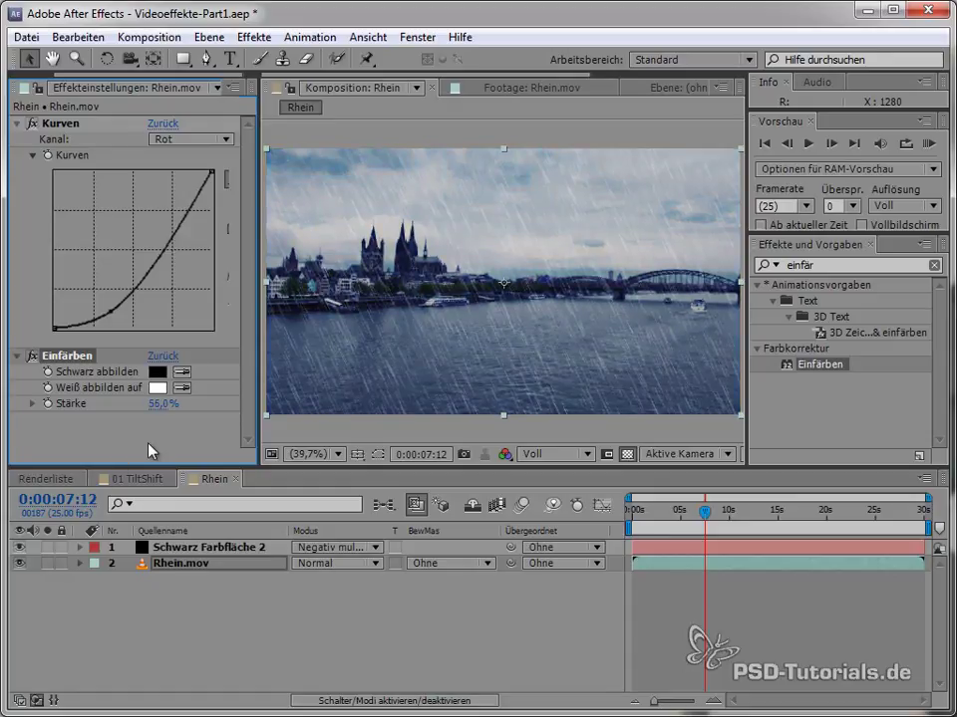
- Soften the RGB Kurven points into a gentle S-curve and preview a later frame
left_click(190, 139)
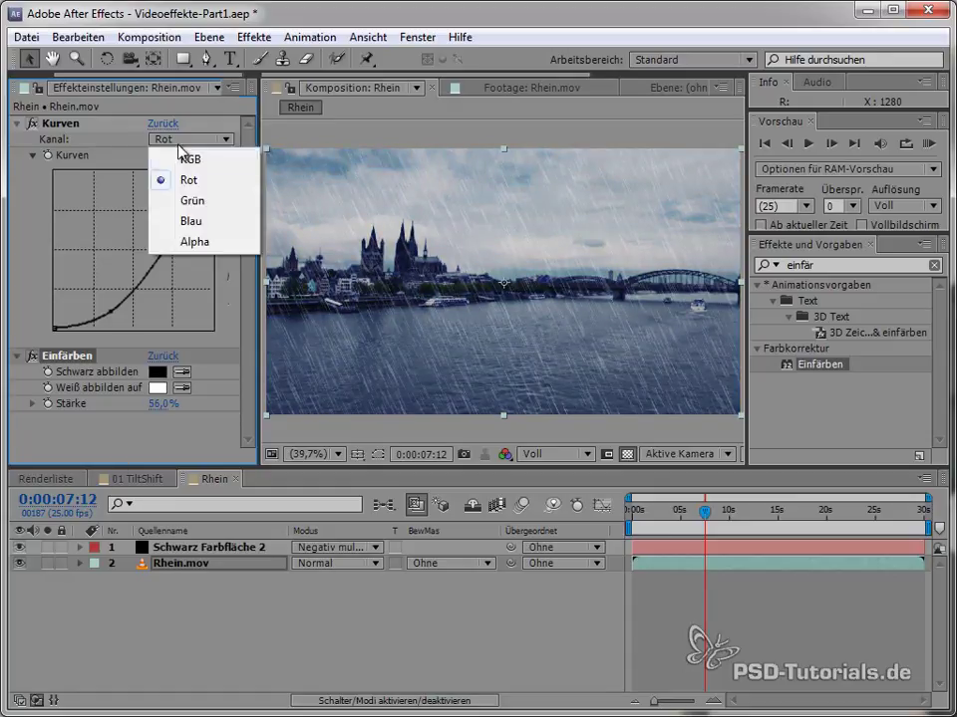
left_click(185, 163)
left_click_drag(119, 316, 133, 302)
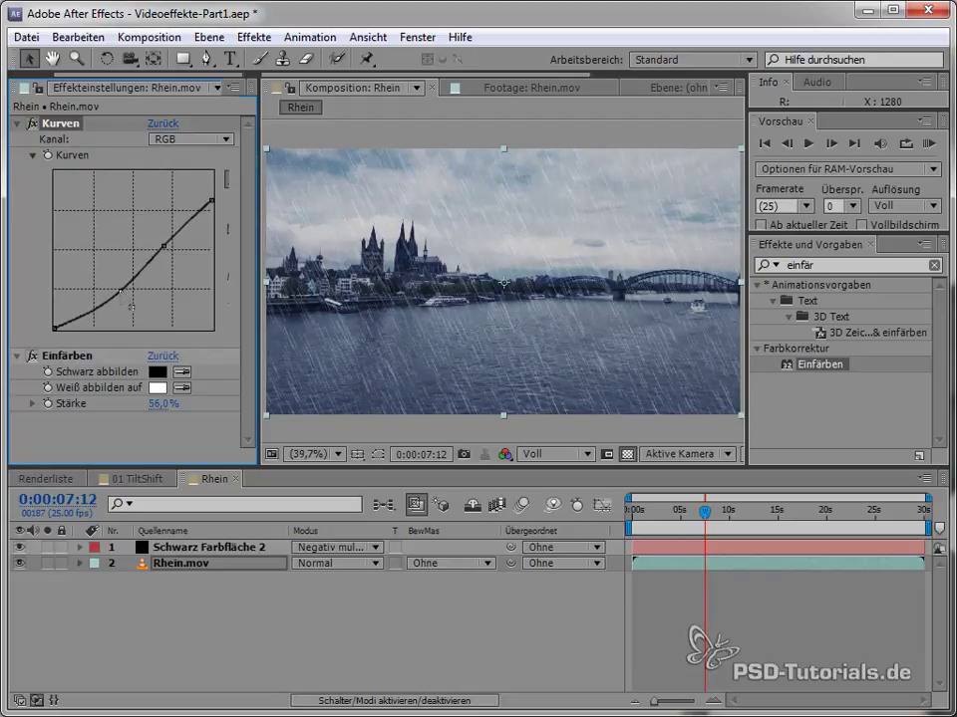
left_click_drag(163, 246, 166, 241)
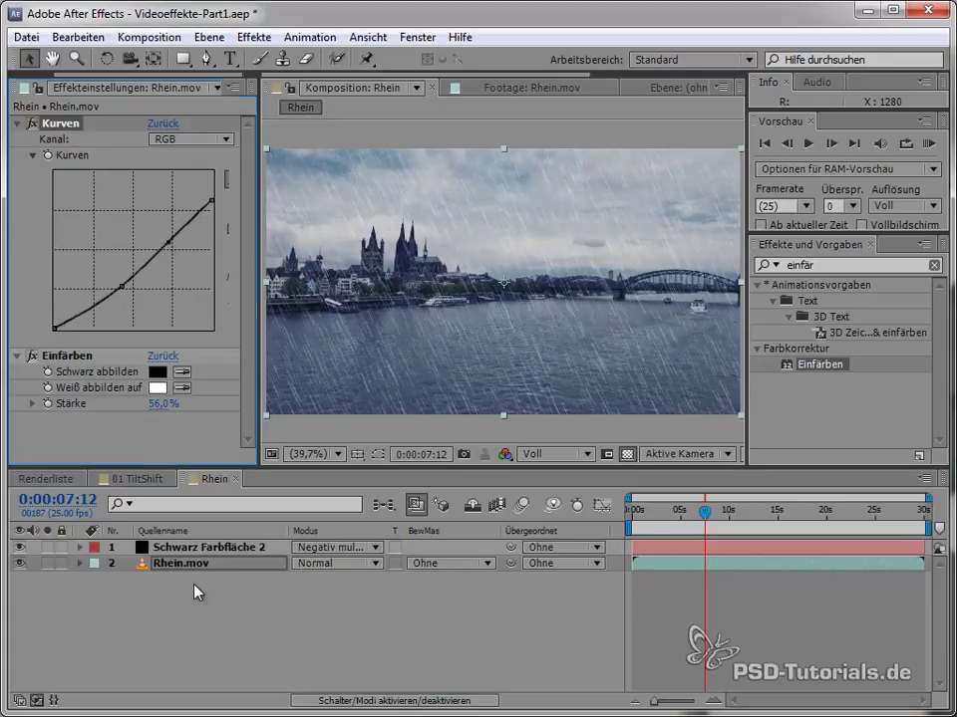
left_click(164, 481)
left_click(206, 479)
left_click_drag(705, 512, 799, 512)
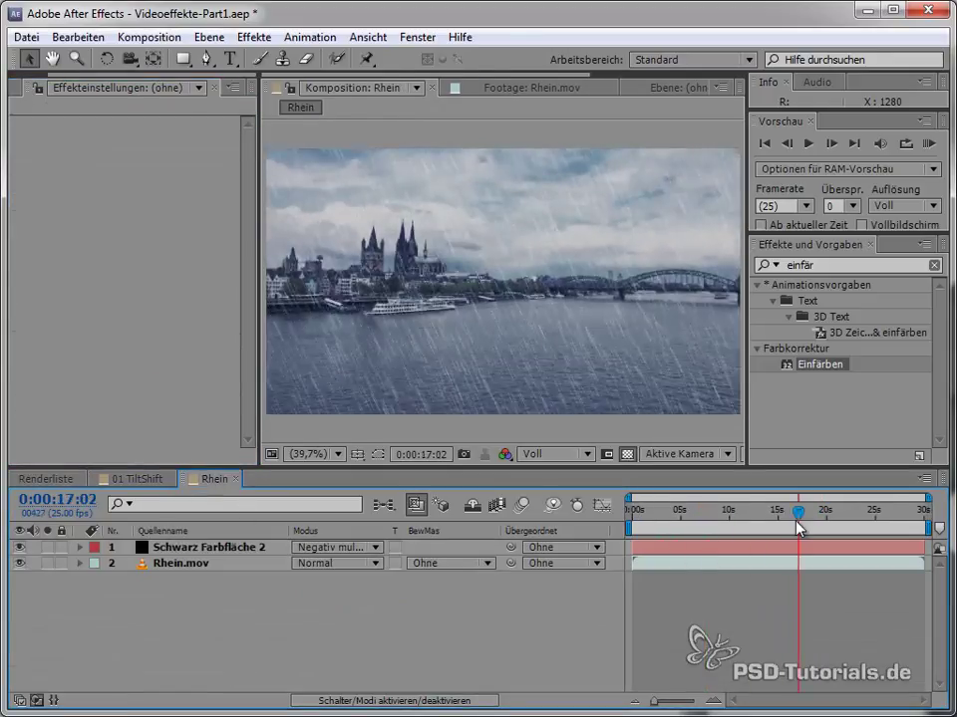
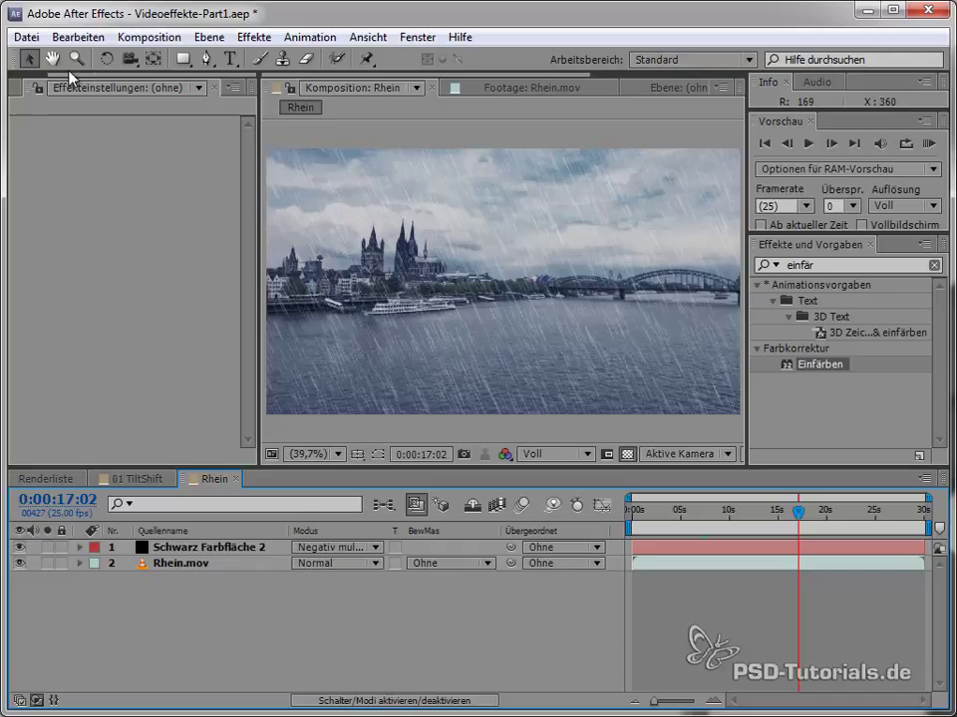
- Rename the Rhein composition to 02 Regen in the Project panel
left_click(45, 90)
left_click(87, 365)
left_click(68, 292)
key("Return")
type("02 Reg")
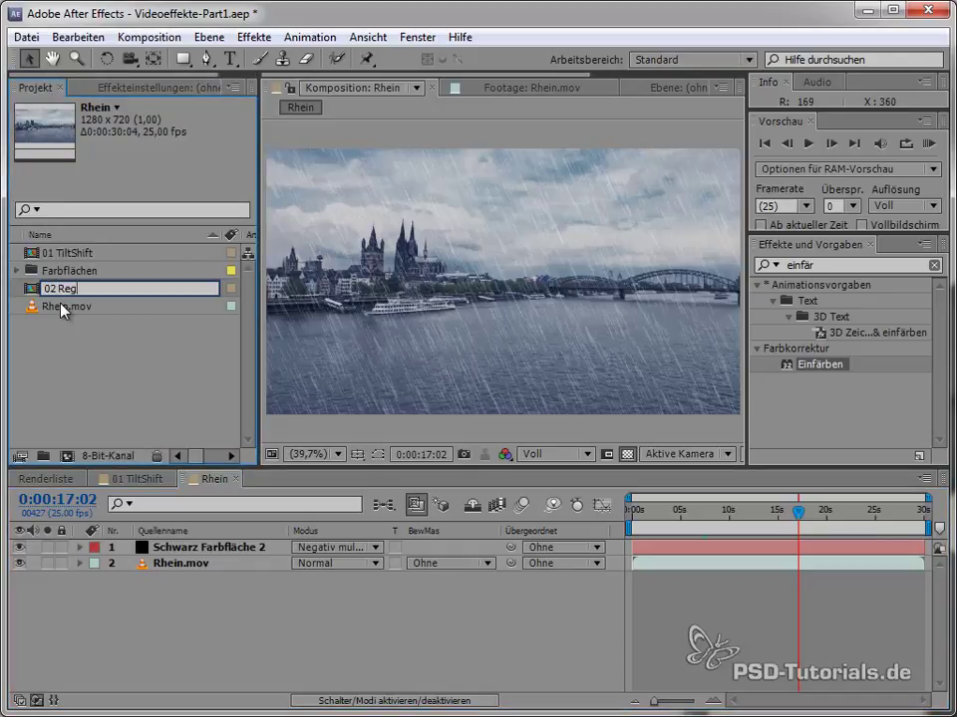
type("en")
key("Return")
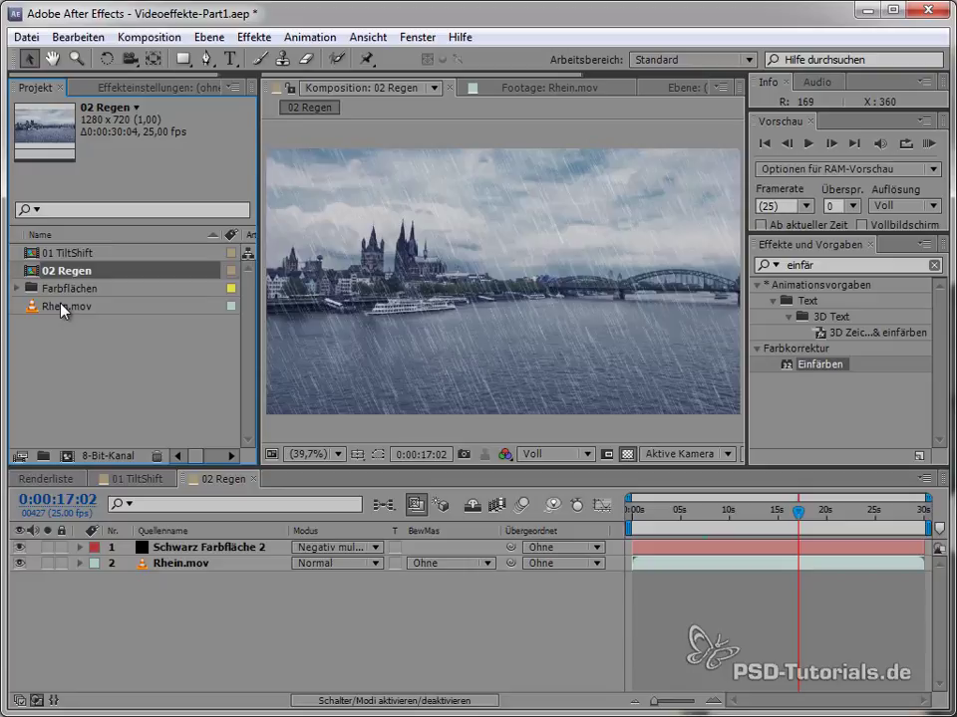
- Duplicate it as 03 Schnee, open it, and delete CC Rain from the black solid
key("ctrl+d")
key("Return")
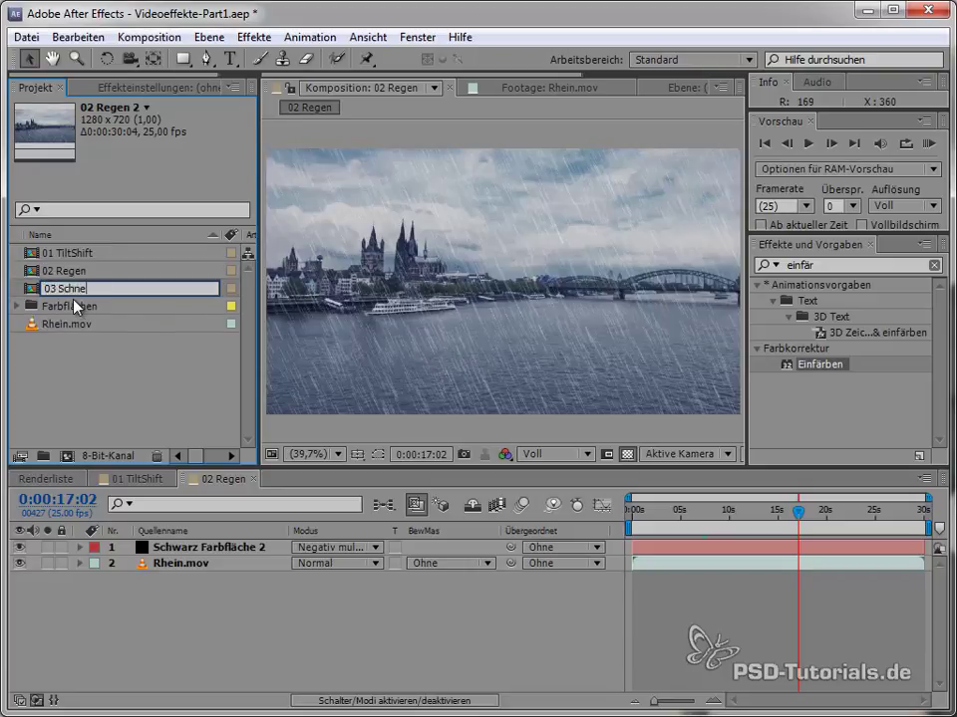
type("e")
key("Return")
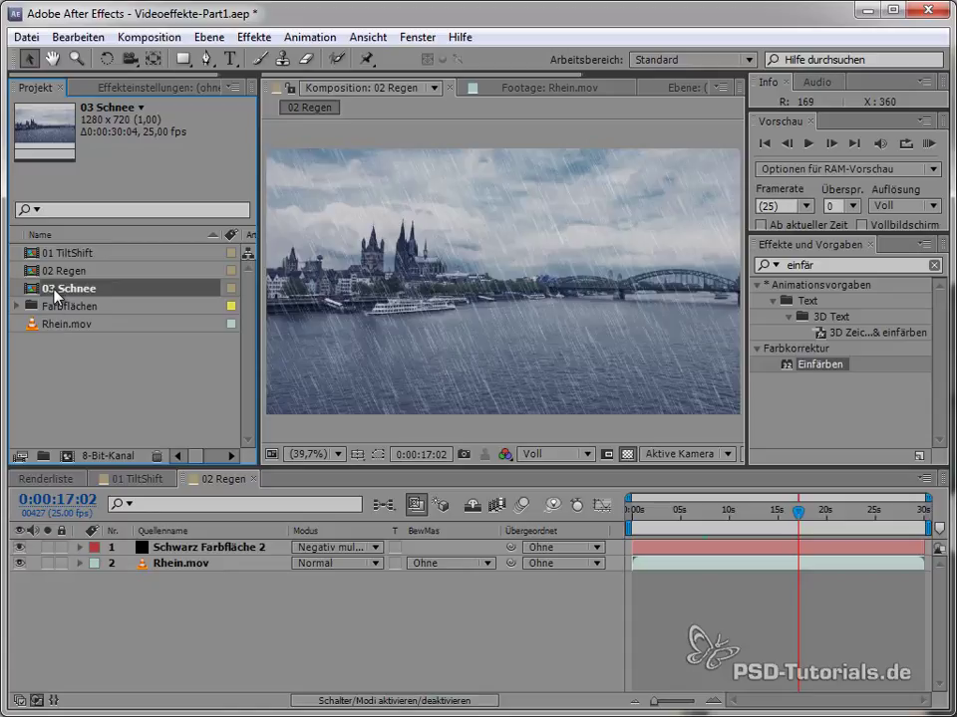
double_click(56, 296)
left_click(207, 548)
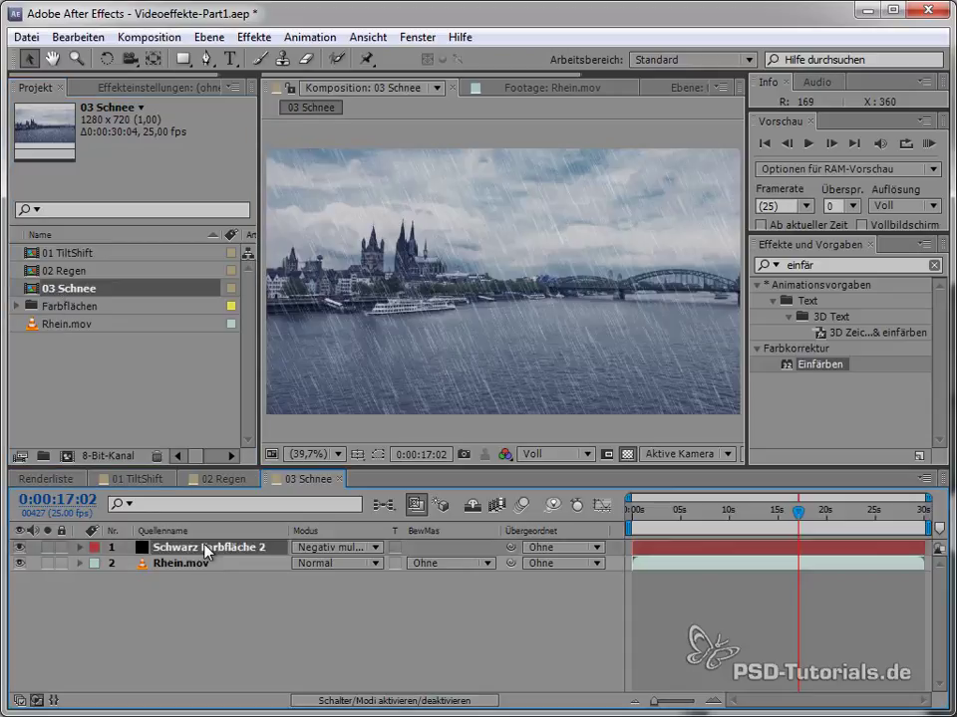
left_click(130, 87)
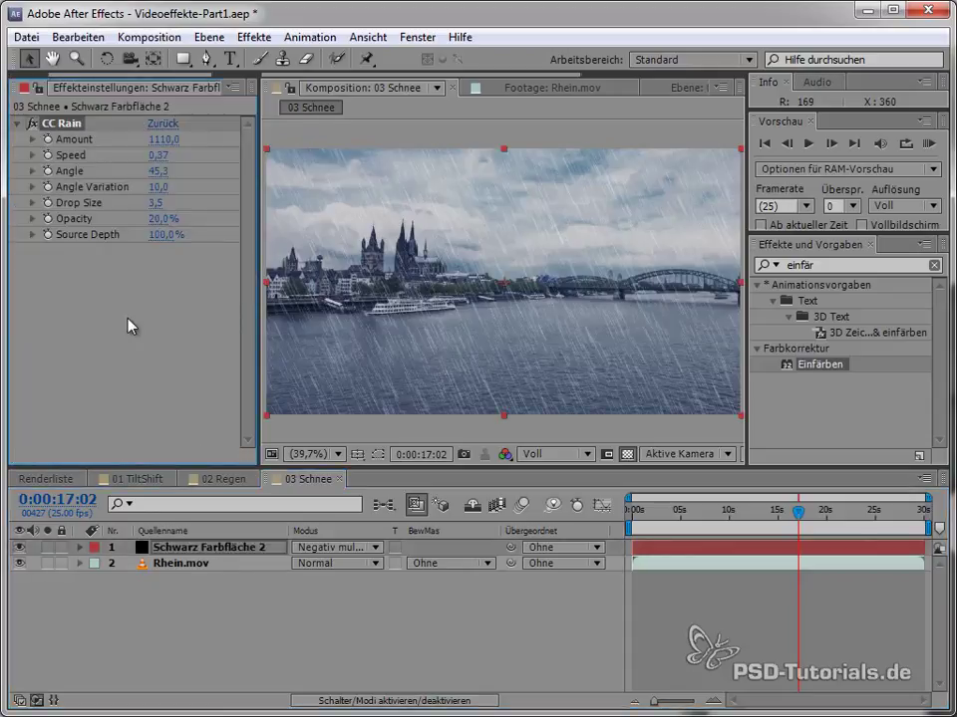
key("Delete")
- Reset Kurven and Einfärben on Rhein.mov, disable Einfärben, and reselect the black solid
left_click(159, 563)
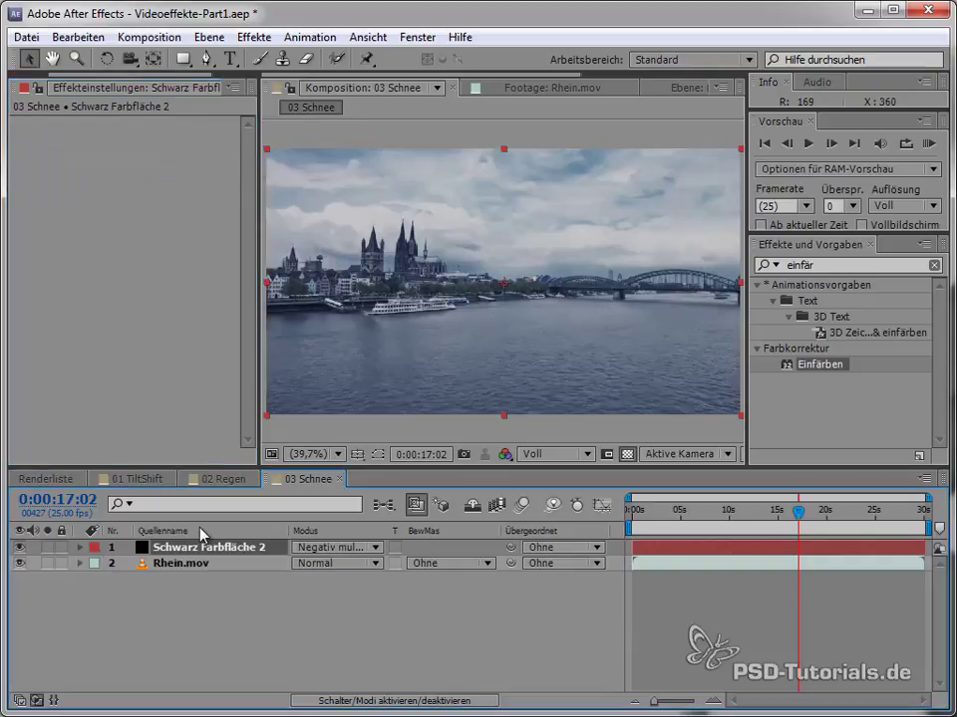
left_click(164, 122)
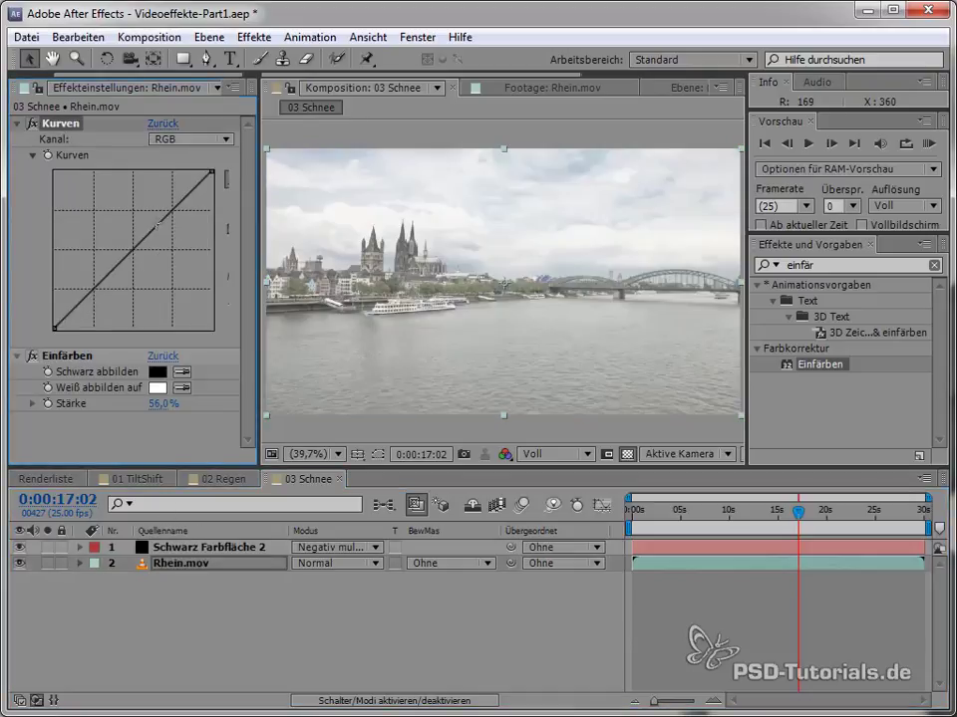
left_click(163, 356)
left_click(32, 356)
left_click(199, 547)
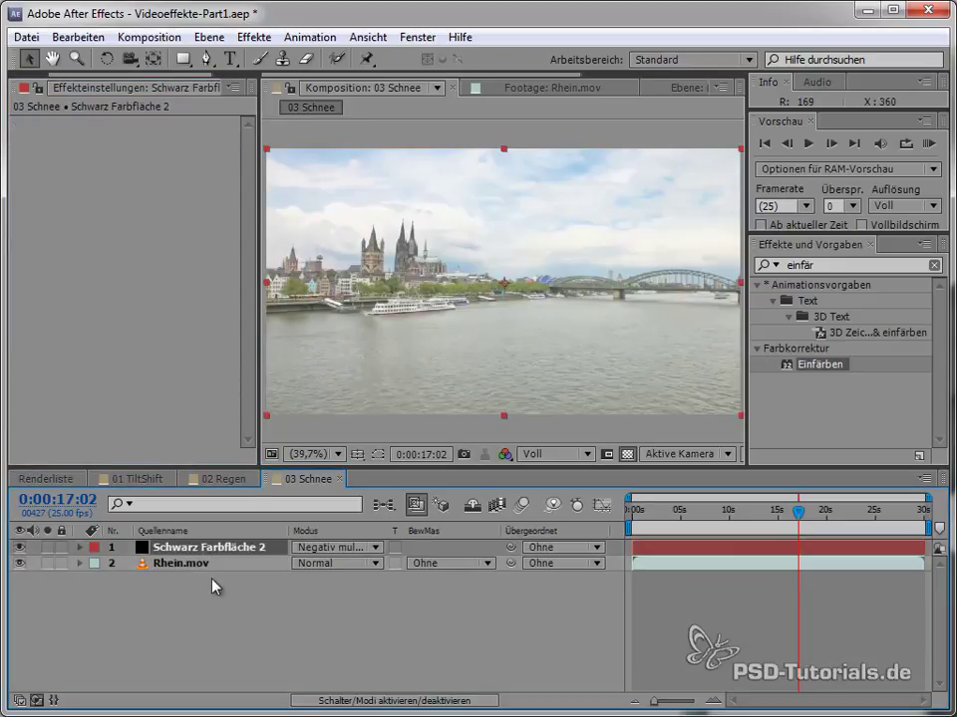
key("ctrl+5")
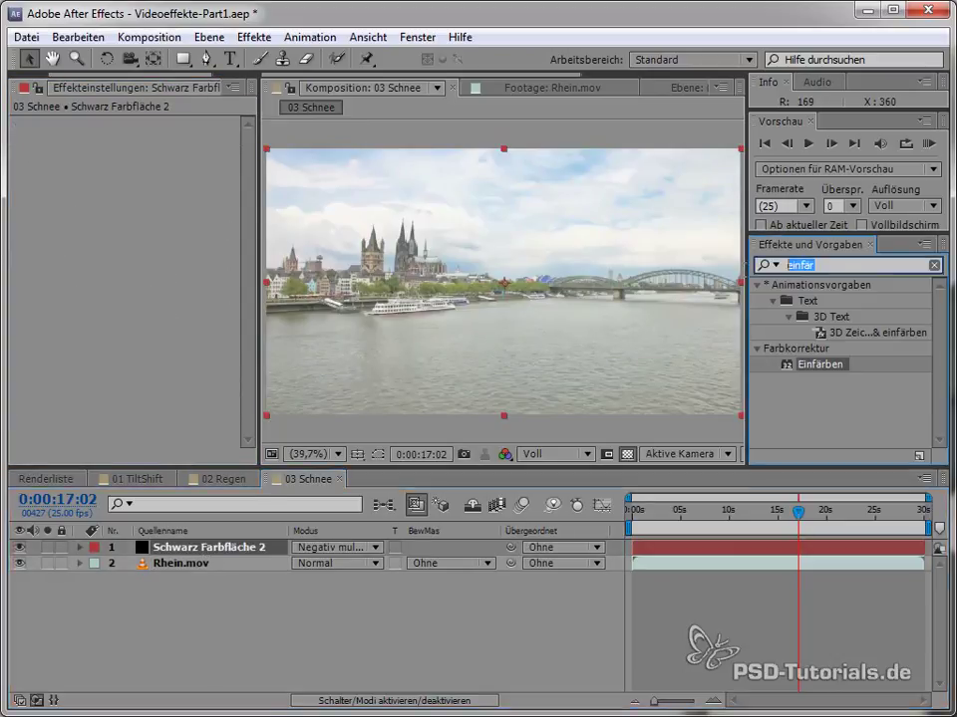
- Apply CC Snow to the black solid, zoom in on the flakes, then fit the view and scrub
type("snow")
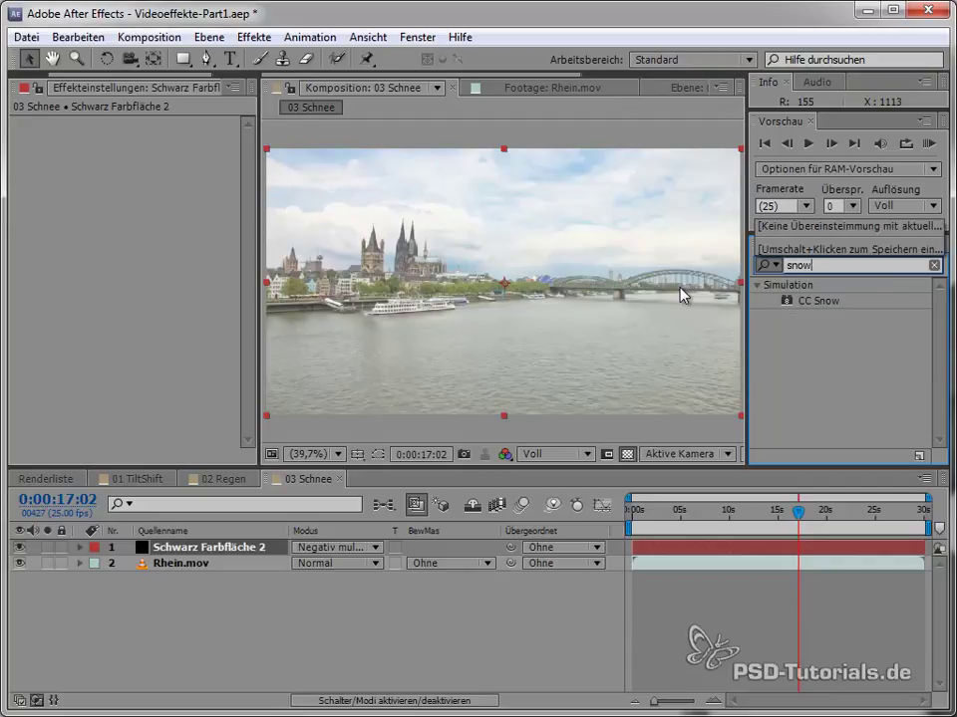
left_click_drag(815, 300, 518, 295)
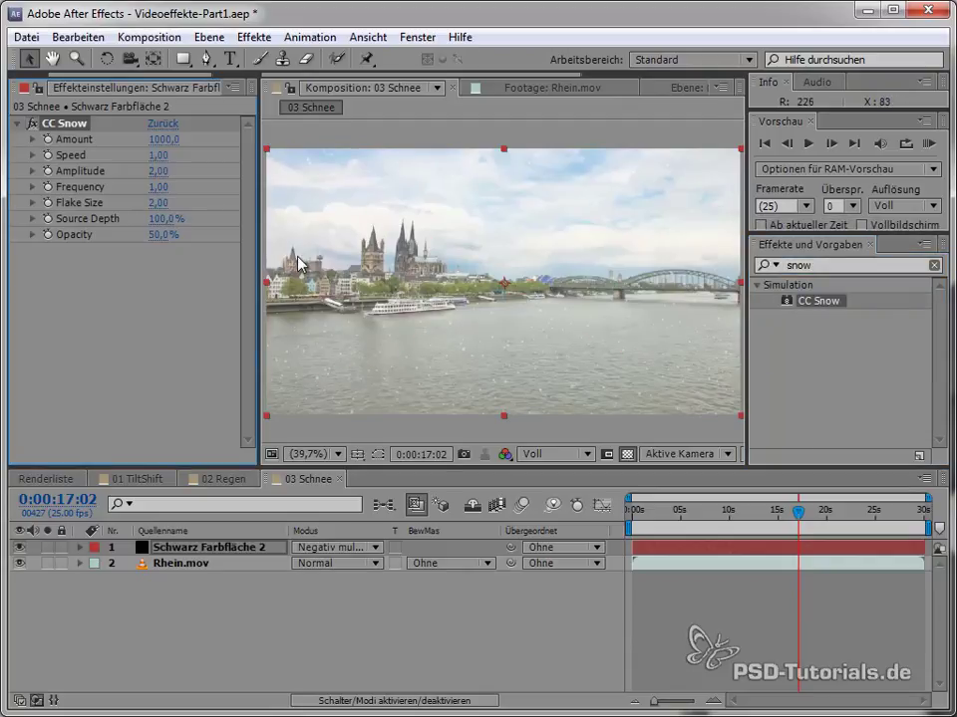
scroll(540, 337, "up", 3)
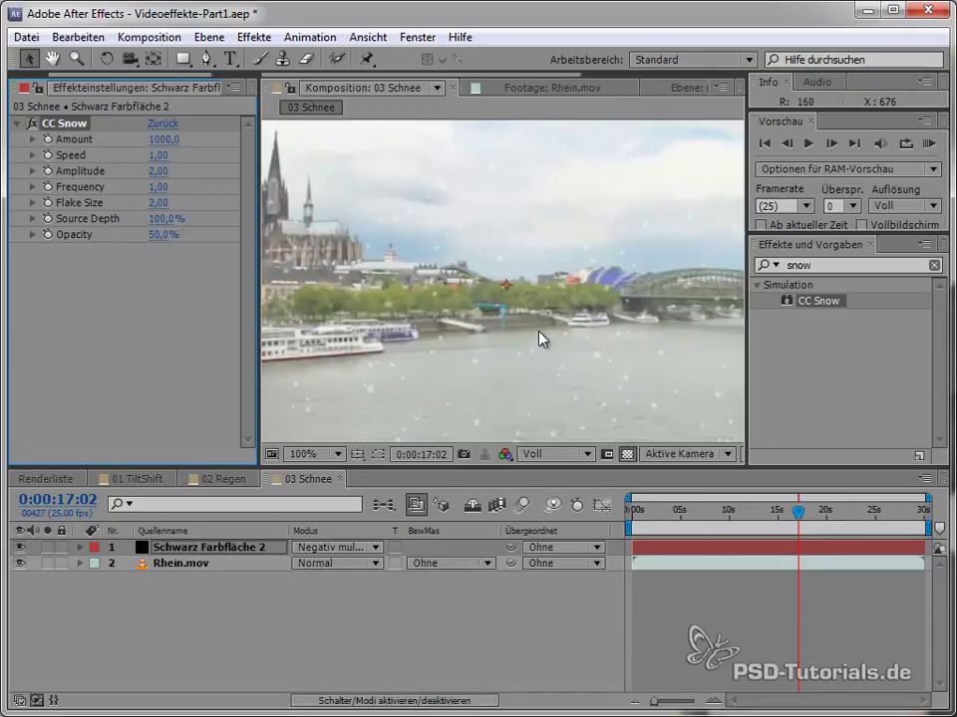
scroll(540, 337, "up", 1)
key("h")
mouse_move(640, 363)
left_mouse_down()
mouse_move(573, 269)
mouse_move(408, 342)
mouse_move(427, 314)
left_mouse_up()
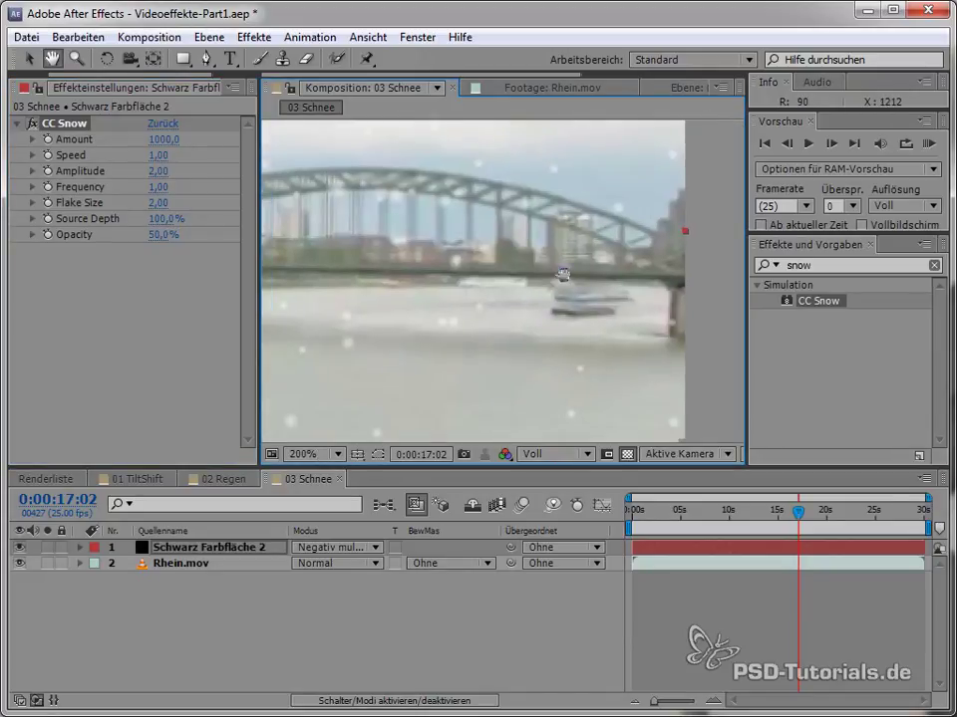
left_click(335, 454)
left_click(336, 476)
mouse_move(784, 511)
left_mouse_down()
mouse_move(763, 512)
mouse_move(830, 525)
left_mouse_up()
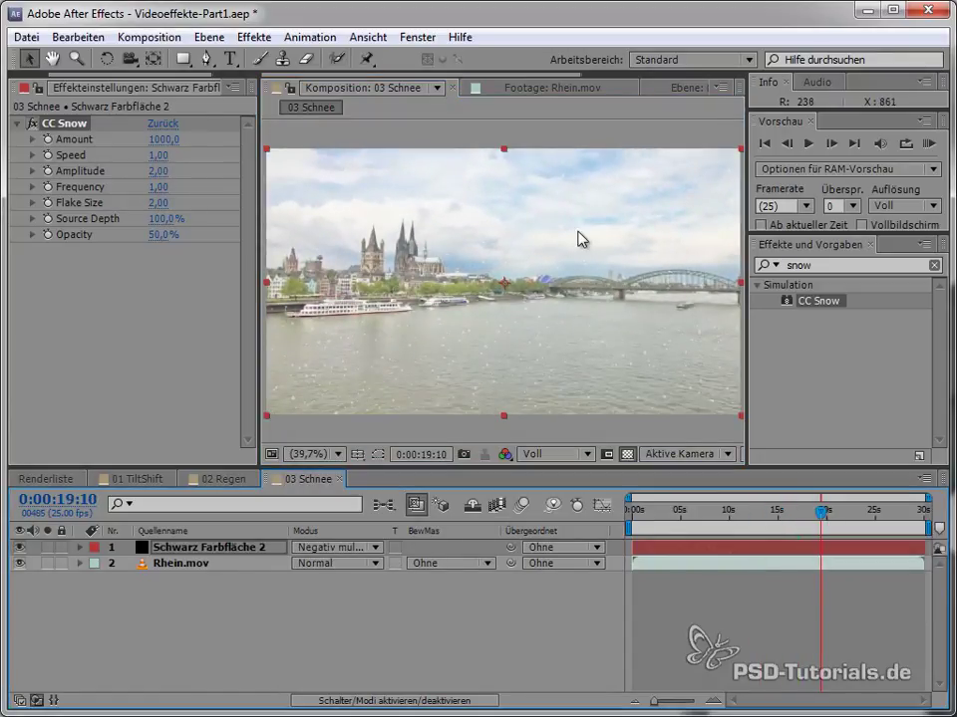
- In Rhein.mov's Kurven, lift the black point, S-curve RGB, and raise the blue curve
left_click(240, 565)
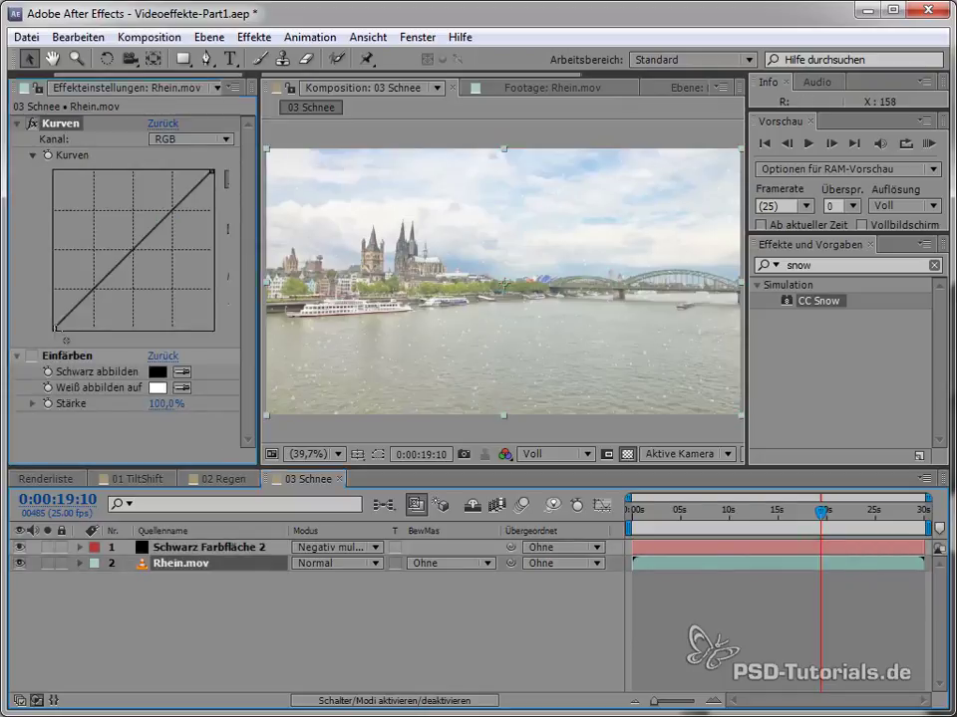
left_click_drag(55, 330, 55, 316)
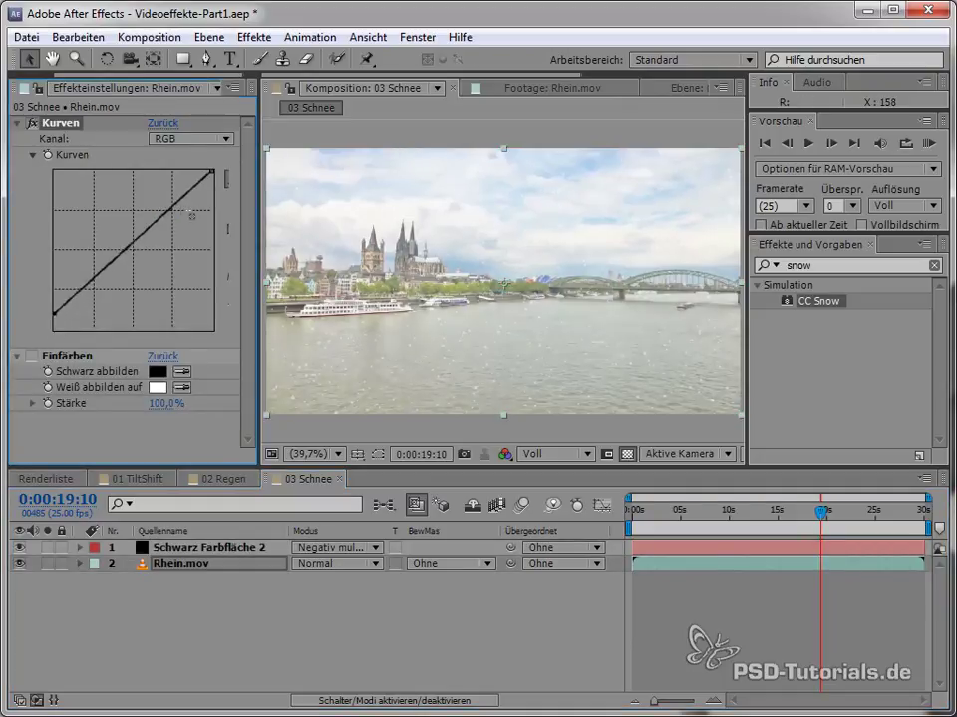
left_click_drag(184, 197, 176, 199)
left_click_drag(115, 258, 118, 285)
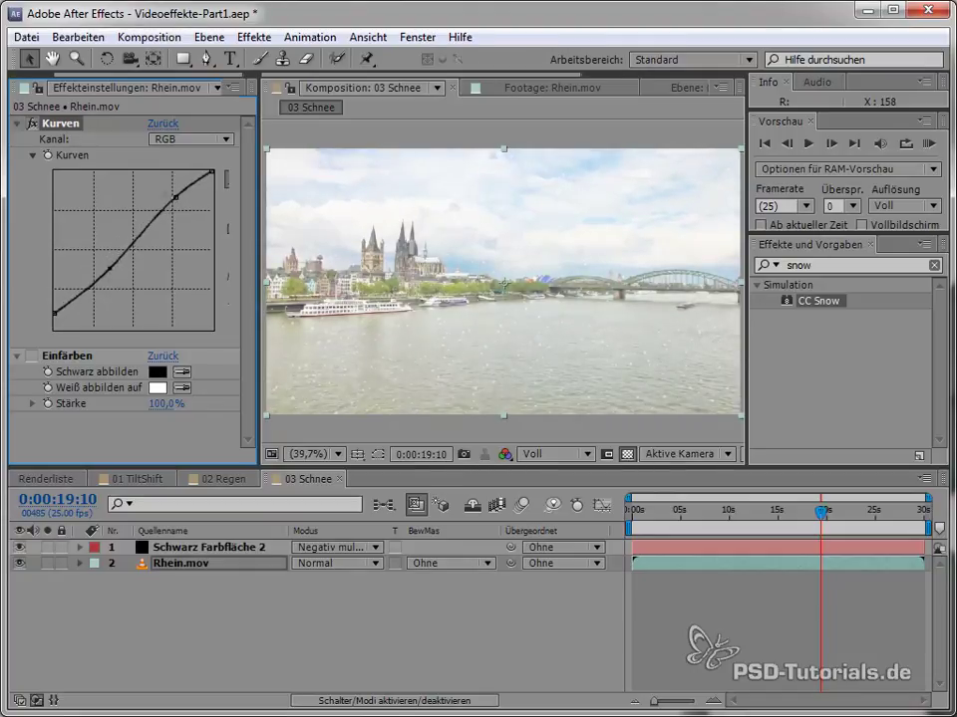
left_click(192, 138)
left_click(190, 215)
left_click_drag(144, 262, 139, 260)
- Bend the red and green Kurven channels into contrast S-curves
left_click(189, 138)
left_click(188, 181)
left_click_drag(177, 206, 176, 197)
left_click_drag(90, 284, 90, 313)
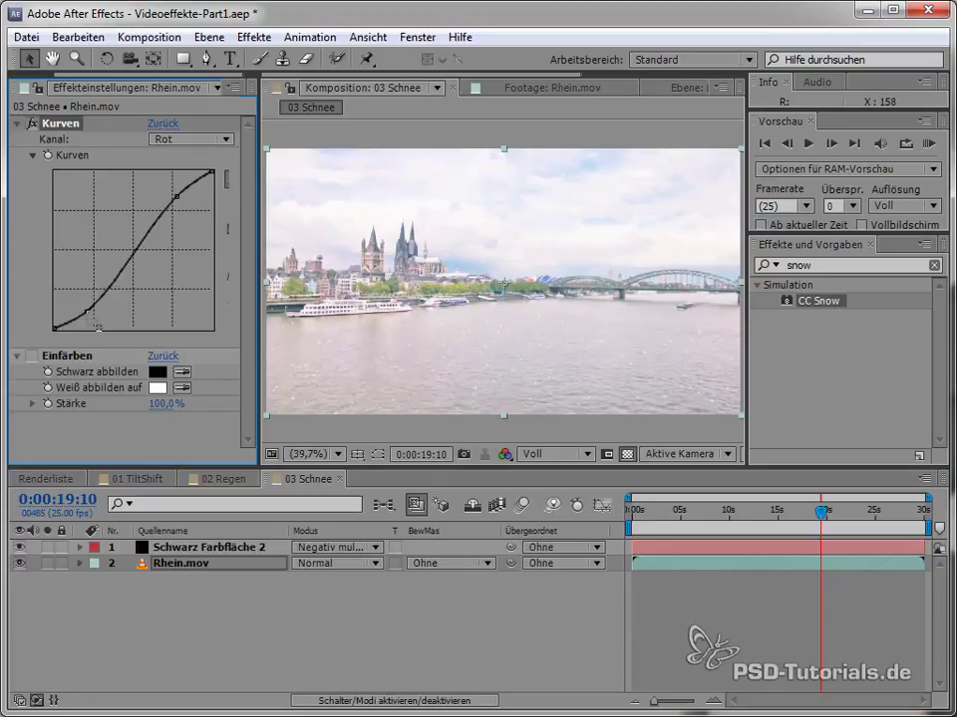
left_click(209, 140)
left_click(192, 199)
mouse_move(135, 248)
left_mouse_down()
mouse_move(134, 262)
mouse_move(170, 211)
left_mouse_up()
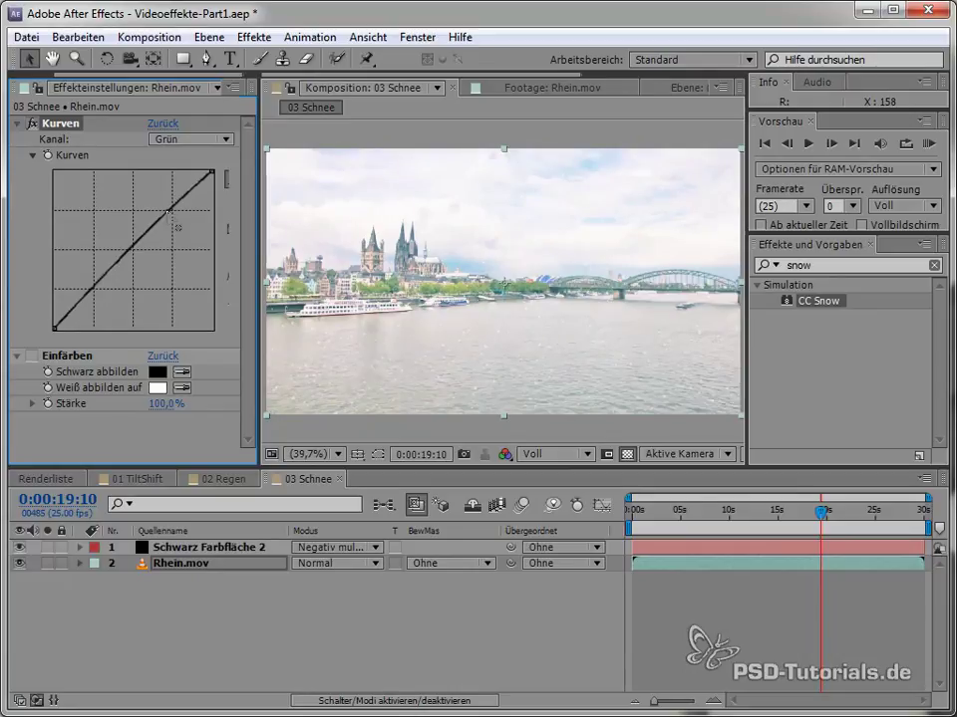
mouse_move(99, 282)
left_mouse_down()
mouse_move(89, 304)
mouse_move(96, 323)
left_mouse_up()
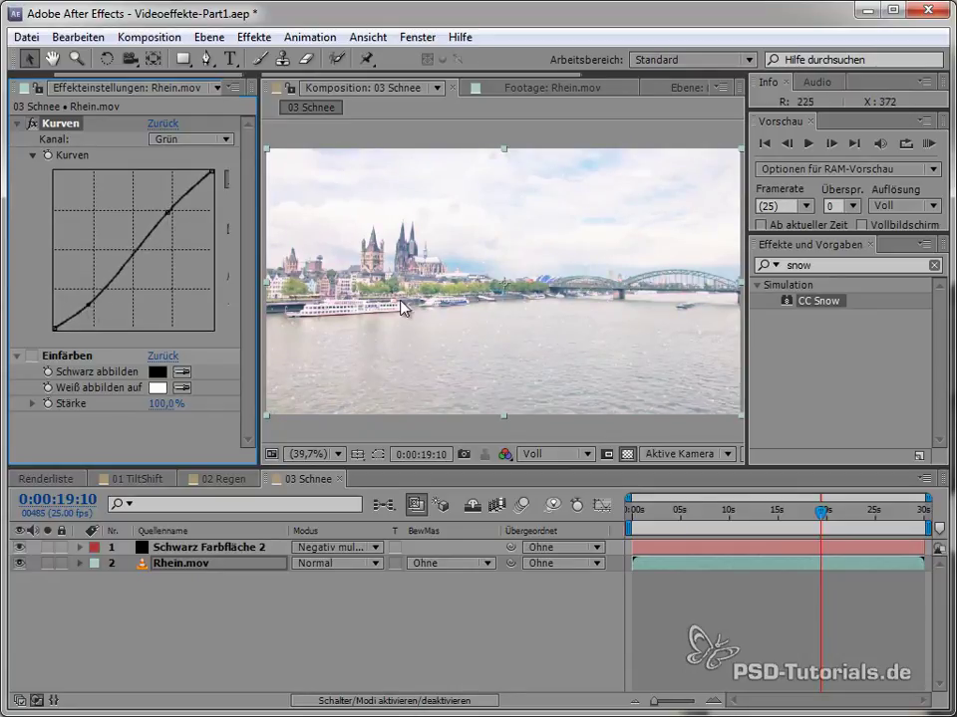
- Toggle Kurven off and on to compare, then raise the blue curve further
scroll(401, 307, "up", 3)
scroll(502, 314, "down", 2)
left_click(32, 124)
left_click(32, 123)
left_click(35, 126)
left_click(35, 127)
left_click(189, 139)
left_click(199, 221)
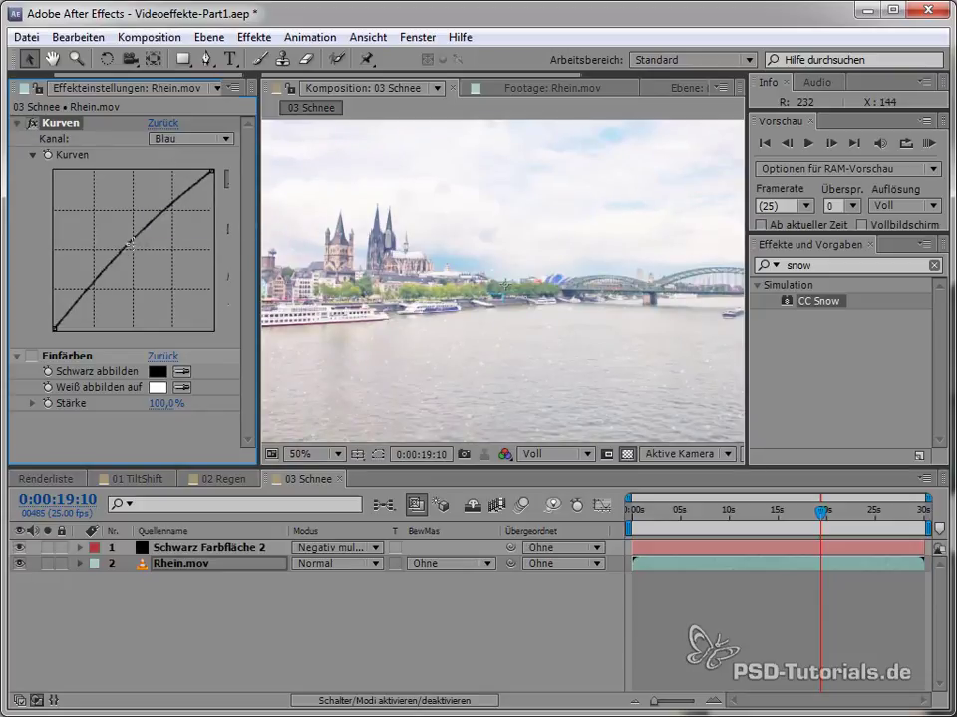
mouse_move(127, 242)
left_mouse_down()
mouse_move(117, 239)
mouse_move(125, 240)
left_mouse_up()
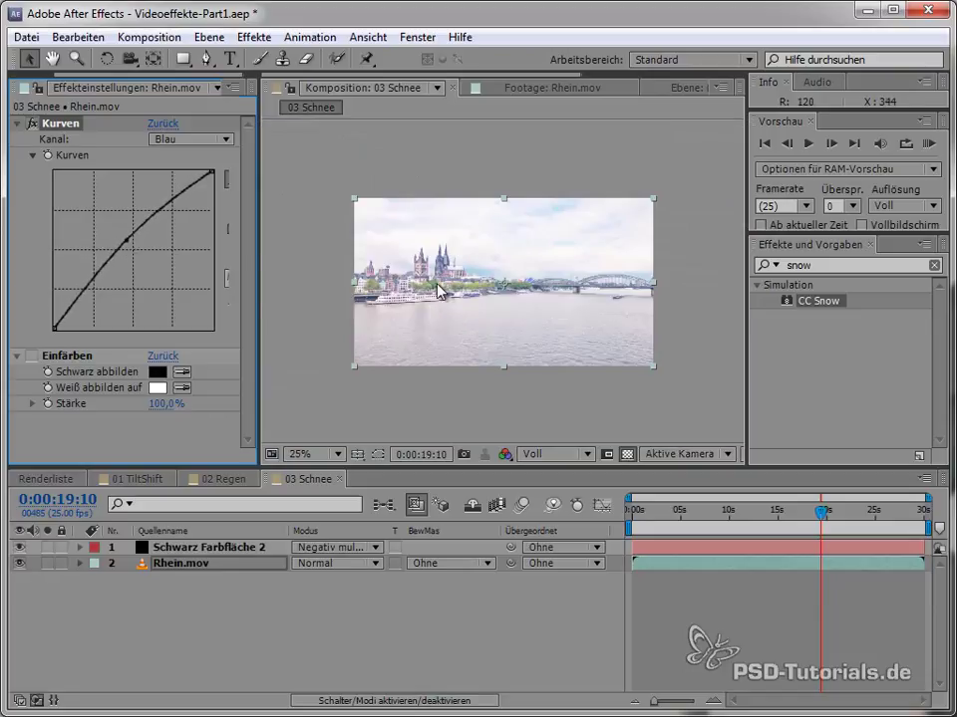
- Raise CC Snow's flake size to 2,85 on the black solid and preview around 6 seconds
left_click(198, 551)
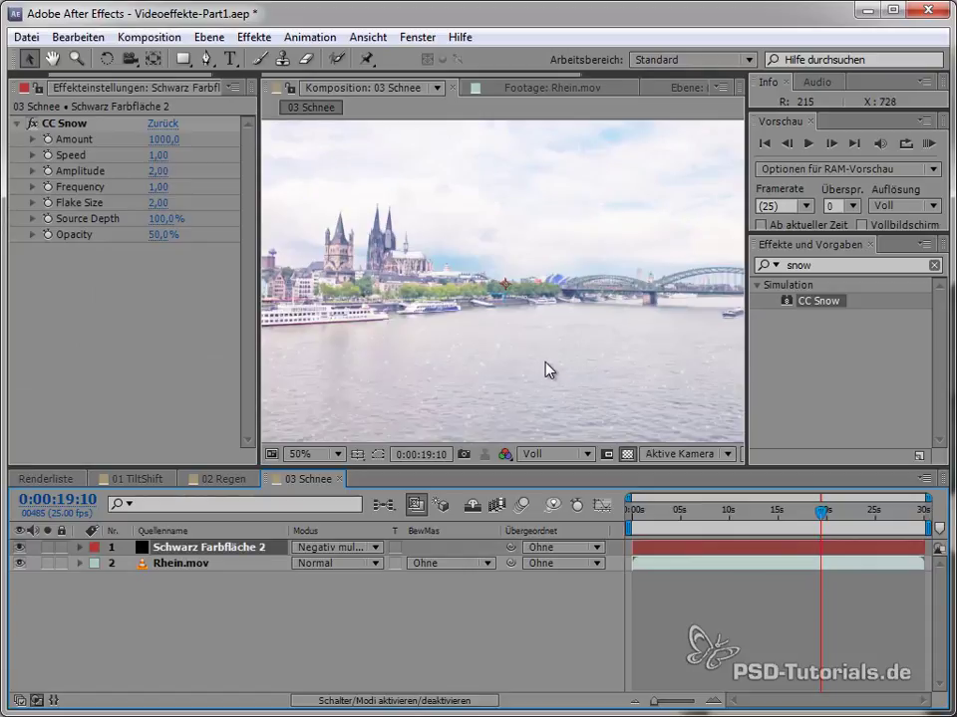
left_click_drag(475, 377, 463, 388)
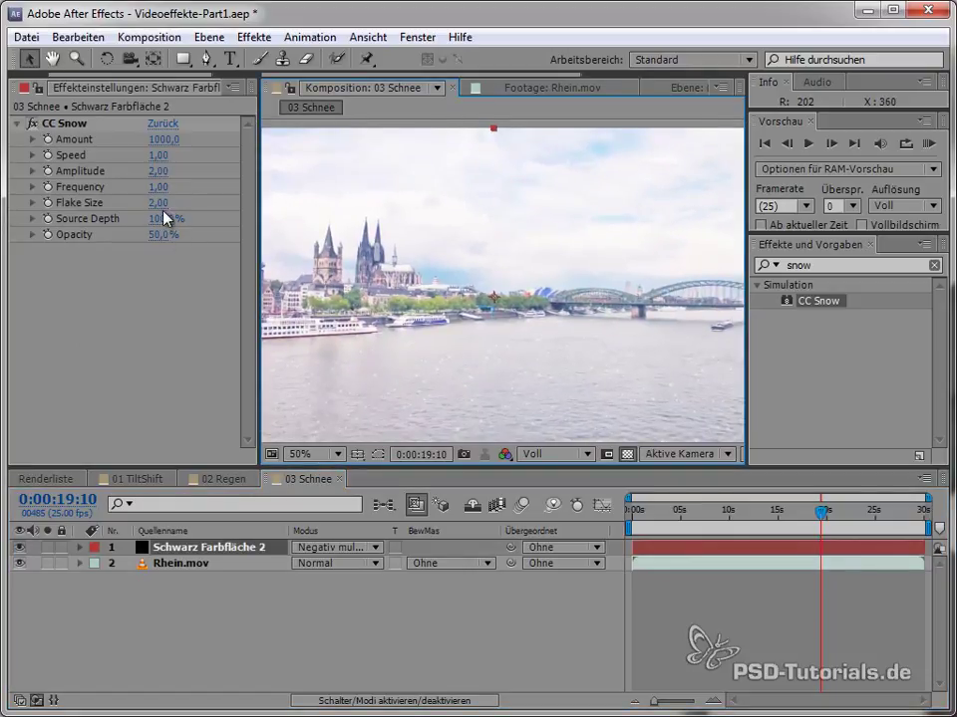
left_click_drag(153, 202, 190, 202)
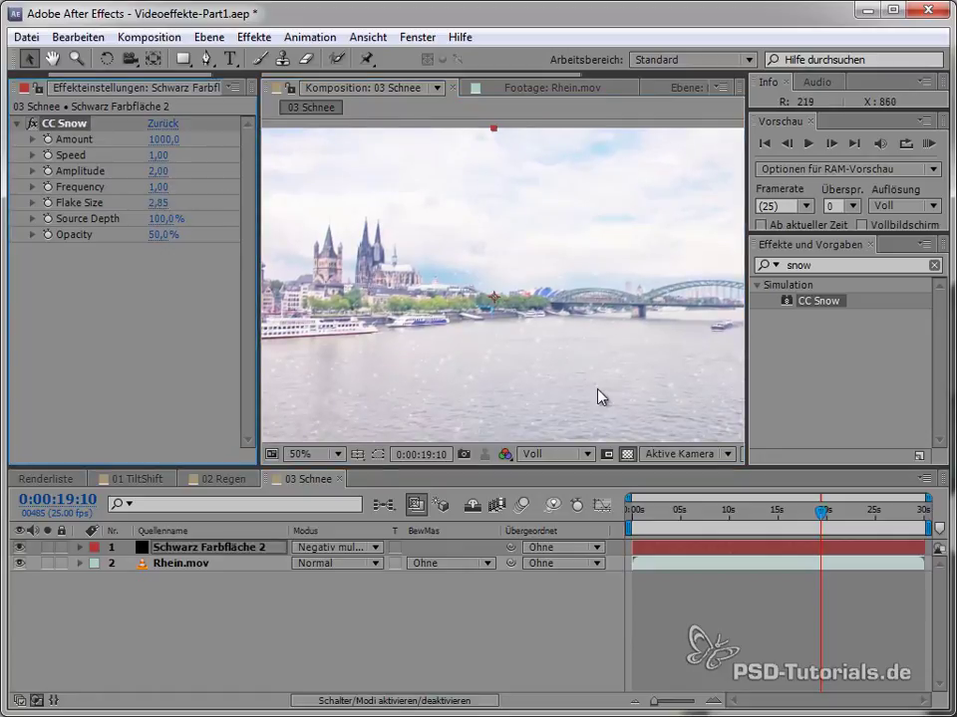
left_click_drag(737, 513, 752, 513)
scroll(489, 344, "down", 1)
scroll(489, 344, "up", 1)
left_click_drag(679, 510, 691, 511)
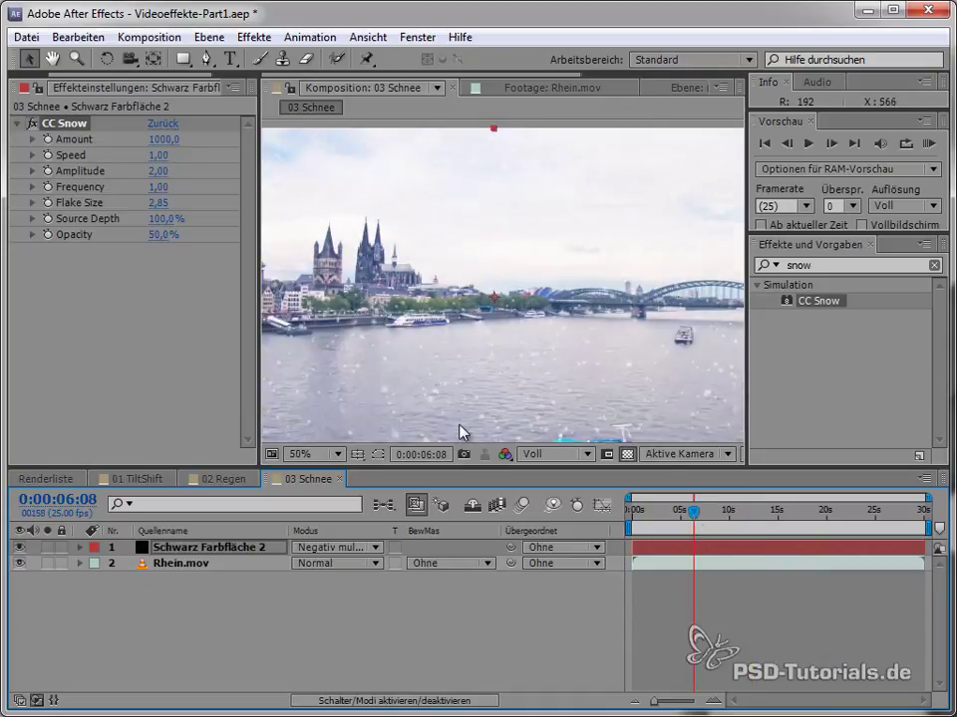
- Switch Rhein.mov's Kurven to RGB and raise the black point to lift the shadows
left_click(202, 563)
left_click(192, 138)
left_click(188, 155)
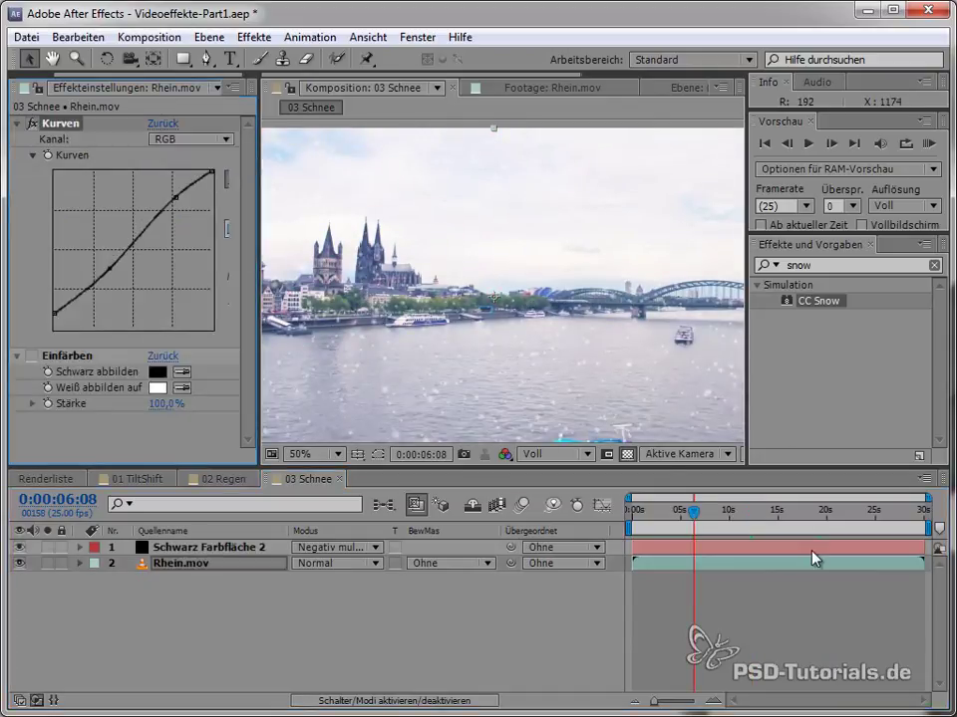
left_click(857, 516)
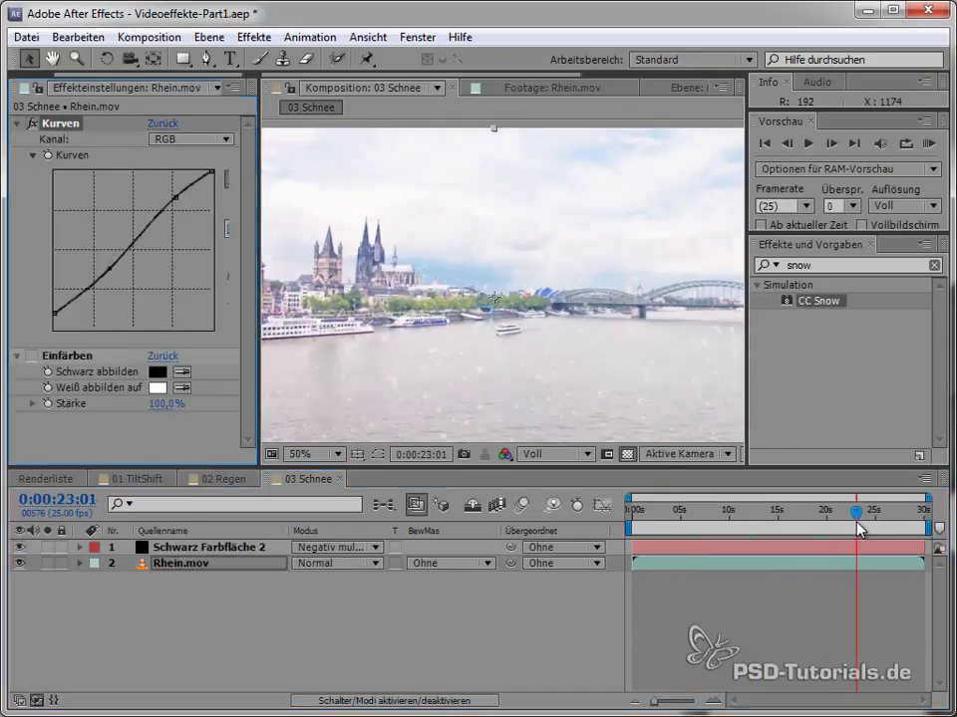
left_click_drag(768, 516, 711, 516)
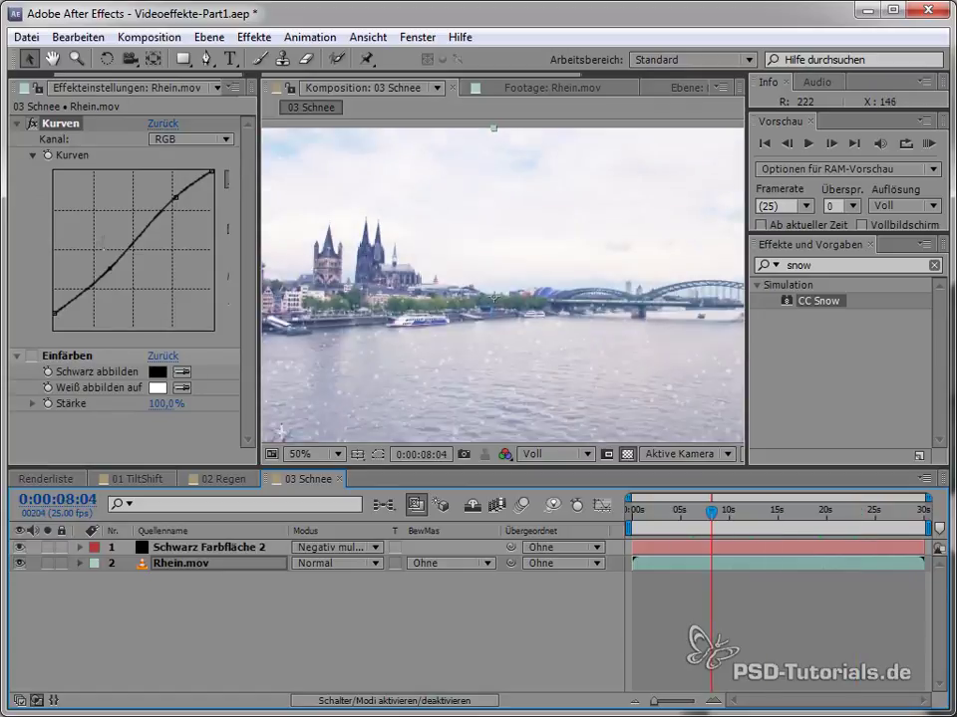
left_click_drag(106, 271, 109, 268)
mouse_move(54, 312)
left_mouse_down()
mouse_move(53, 287)
mouse_move(106, 261)
left_mouse_up()
left_click_drag(54, 288, 53, 299)
left_click_drag(175, 198, 177, 212)
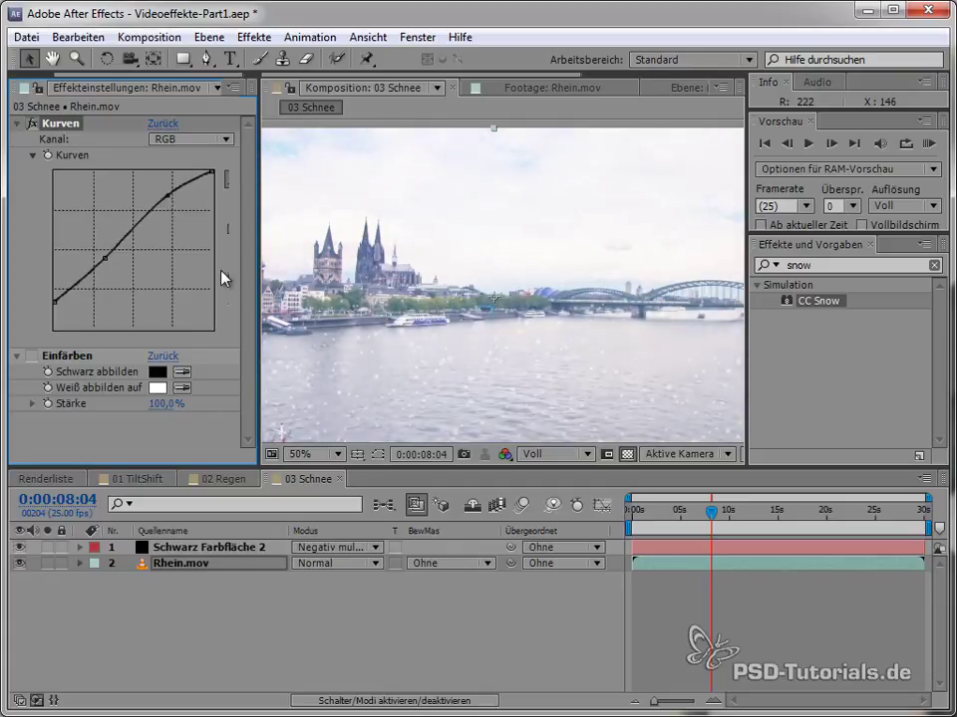
scroll(523, 337, "down", 1)
scroll(538, 338, "up", 1)
scroll(555, 337, "down", 1)
scroll(572, 334, "up", 1)
- Duplicate the Rhein.mov layer and move the copy to the top of the stack
left_click(189, 564)
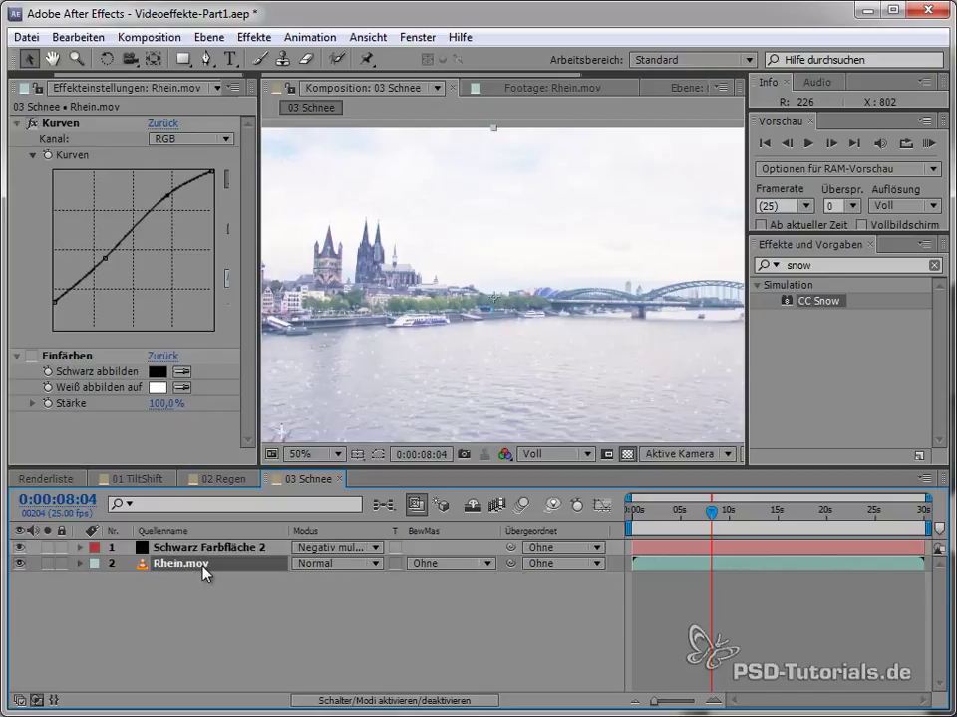
key("ctrl+d")
left_click_drag(205, 564, 211, 546)
- Delete Kurven and Einfärben from the copy and open it in its Layer panel
left_click(59, 123)
left_click(65, 355, "ctrl")
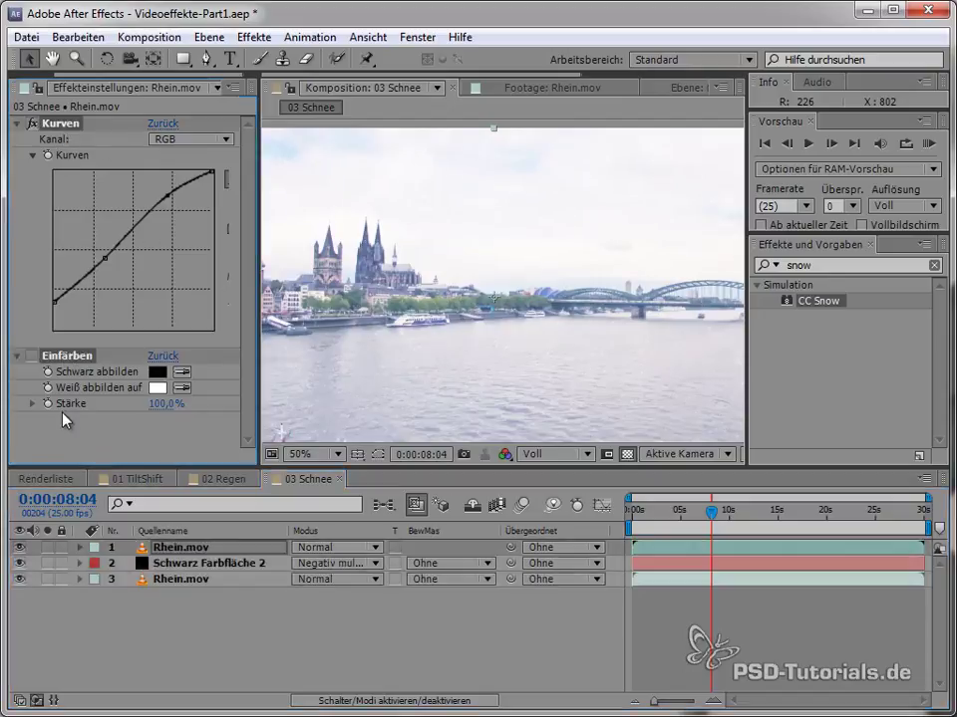
key("Delete")
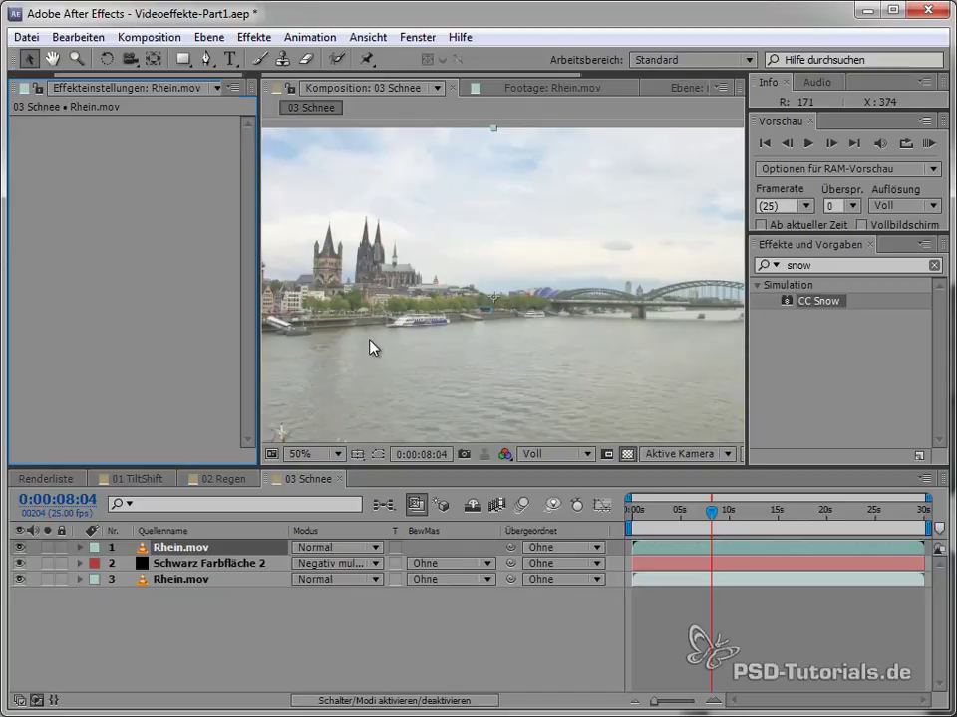
double_click(333, 311)
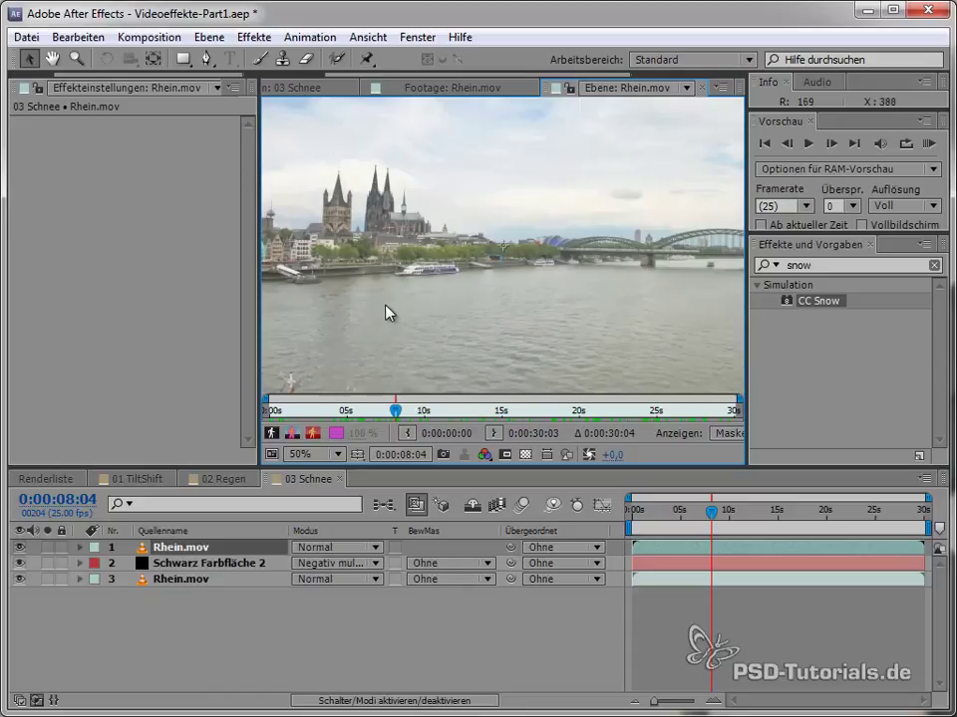
- Paint test red brush strokes across the river, then undo them and delete the Malen effect
left_click(259, 58)
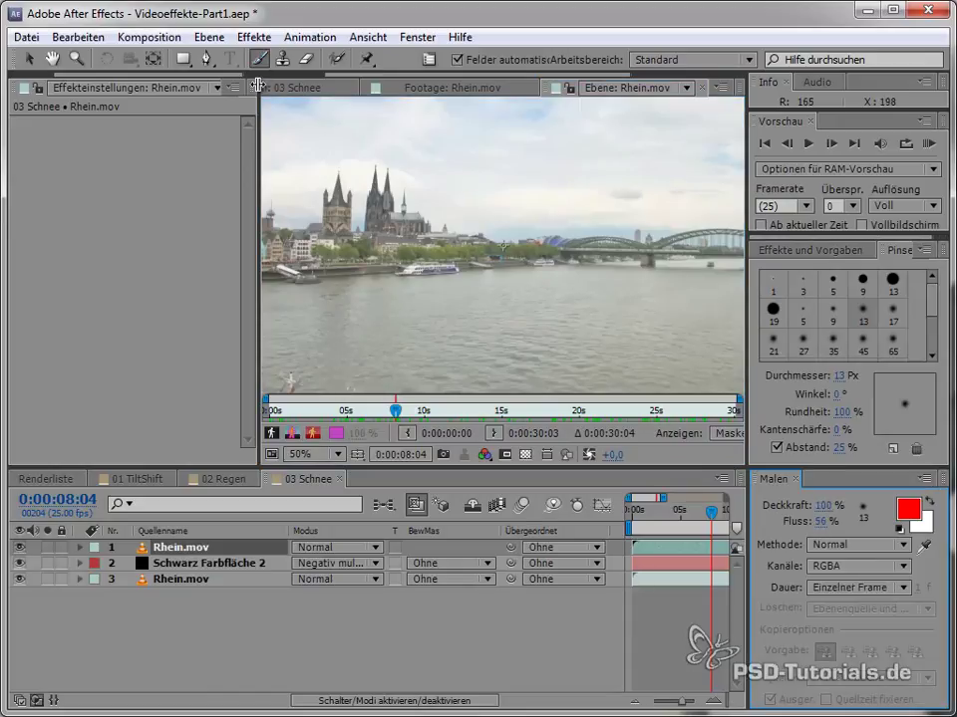
left_click_drag(890, 255, 837, 252)
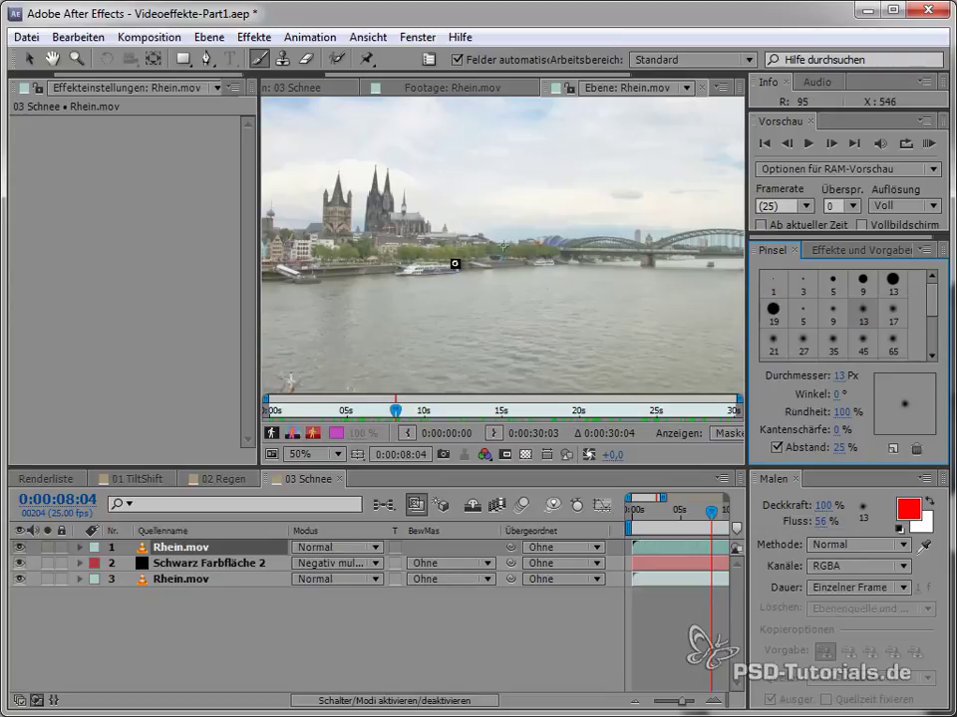
left_click_drag(467, 267, 568, 317)
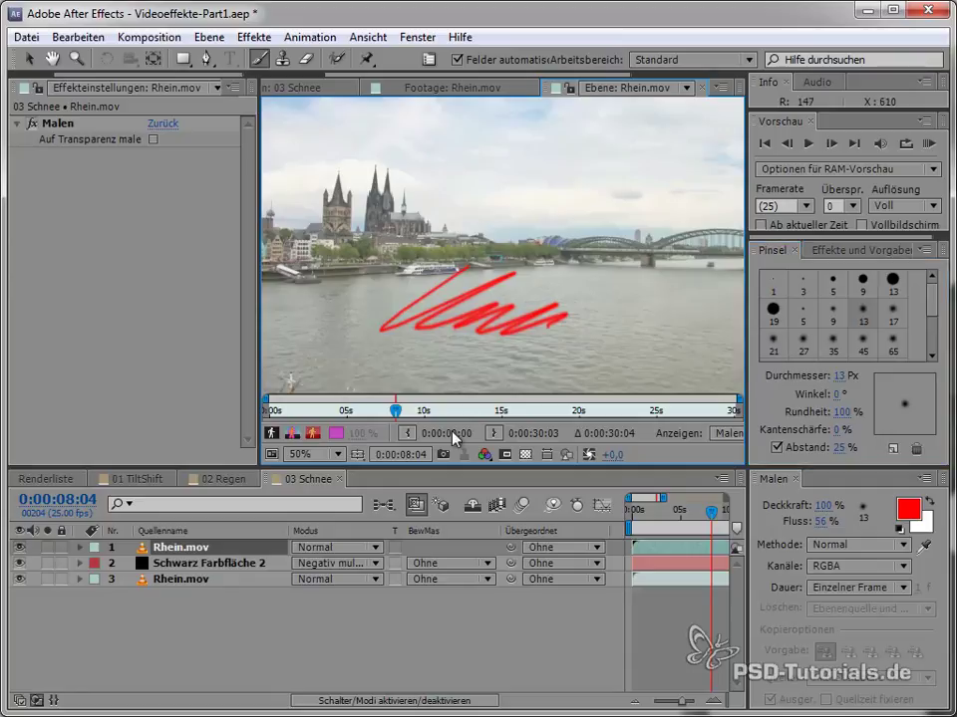
key("ctrl+z")
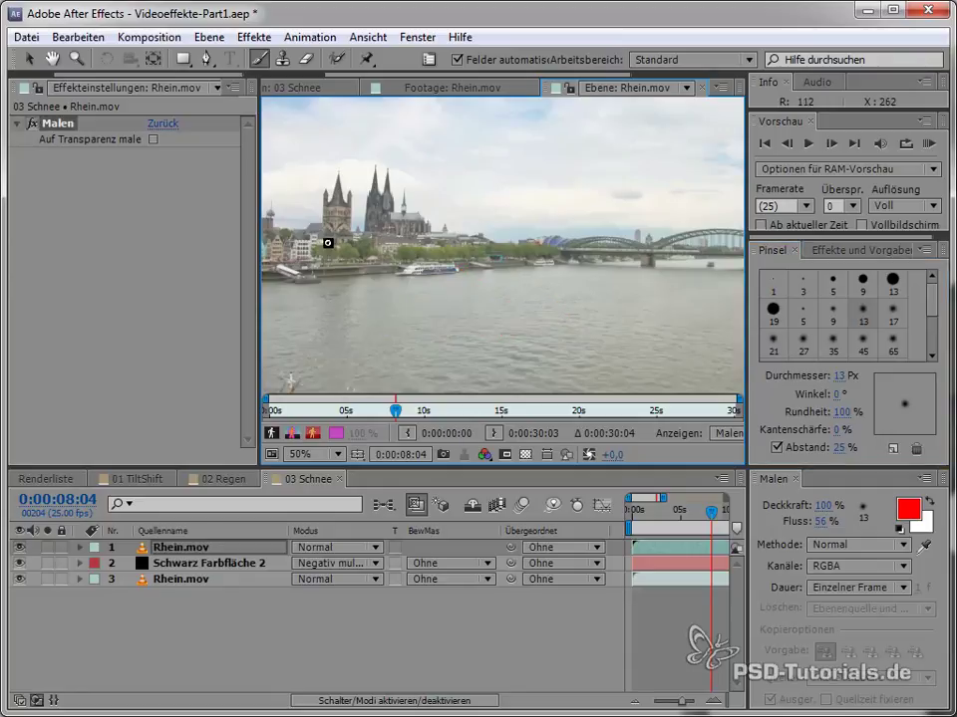
left_click_drag(321, 317, 422, 262)
key("ctrl+z")
left_click_drag(394, 211, 601, 317)
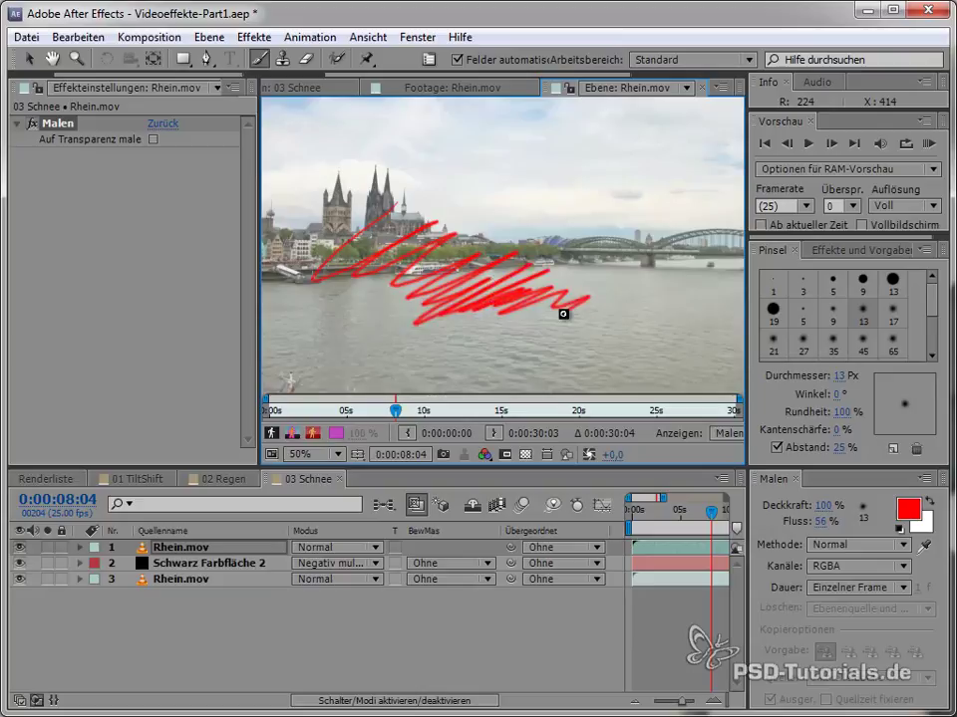
mouse_move(448, 203)
left_mouse_down()
mouse_move(525, 249)
mouse_move(551, 209)
left_mouse_up()
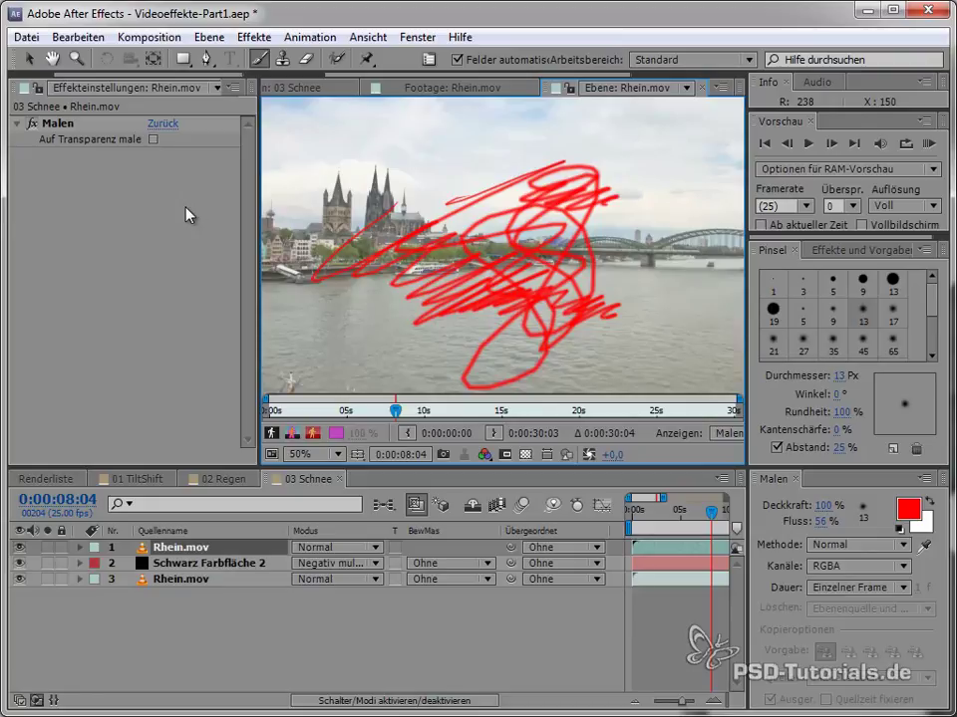
left_click(160, 125)
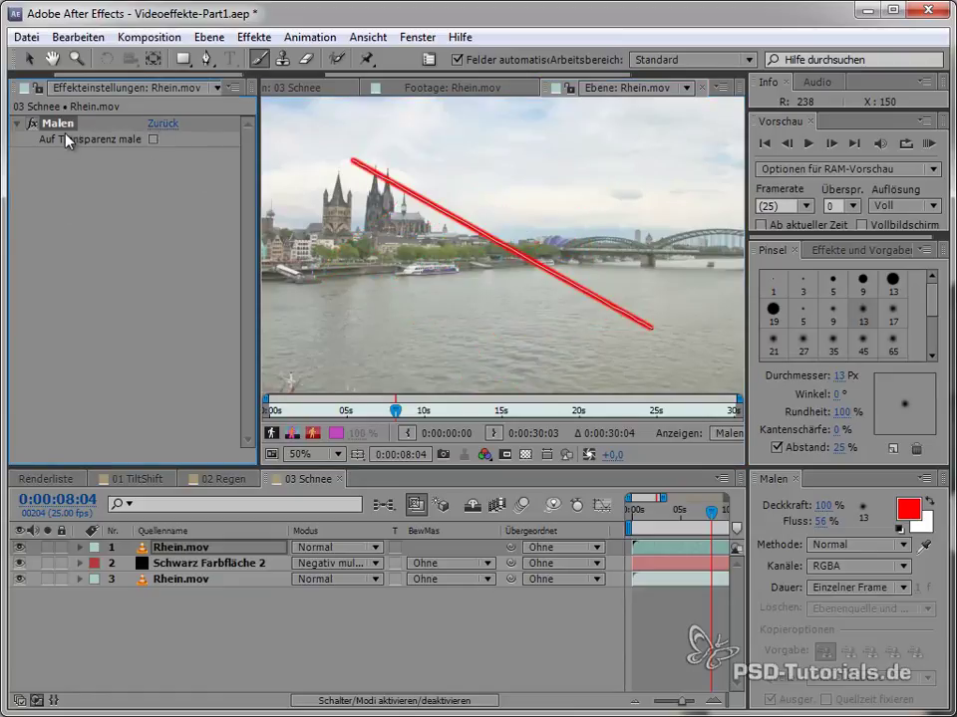
key("Delete")
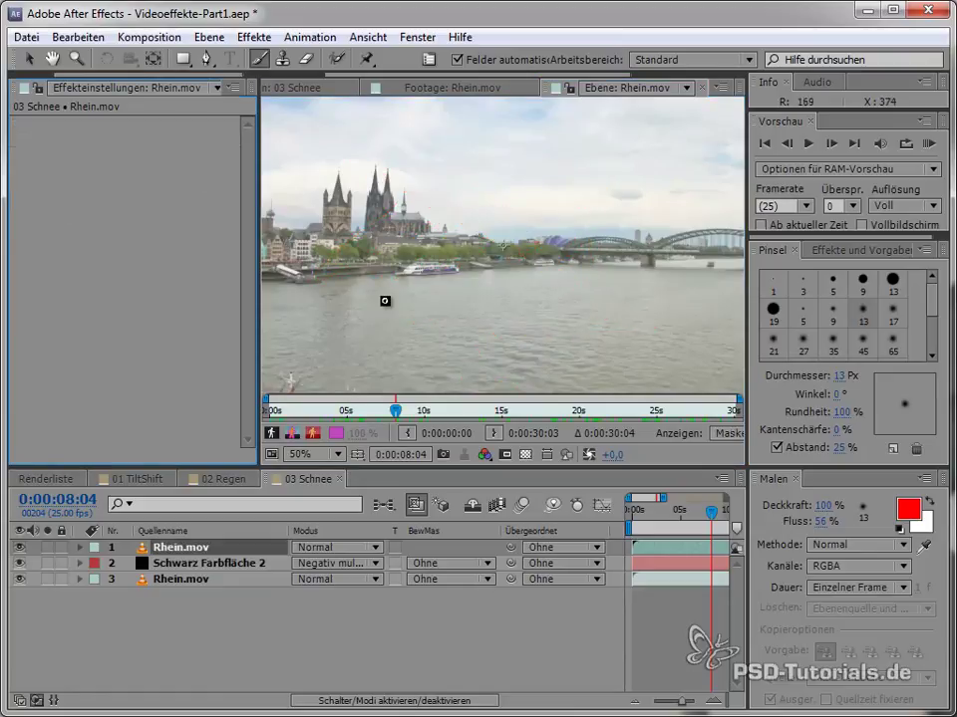
- Set paint Dauer to Konstant and frame the riverside houses, returning to the Brush tool
left_click(897, 588)
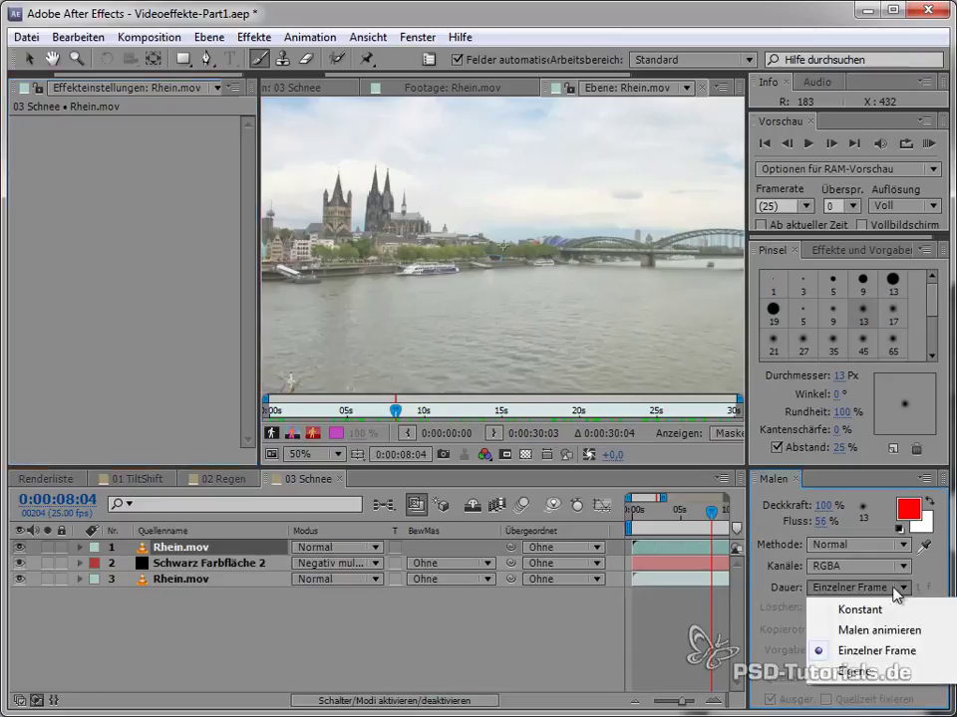
left_click(885, 613)
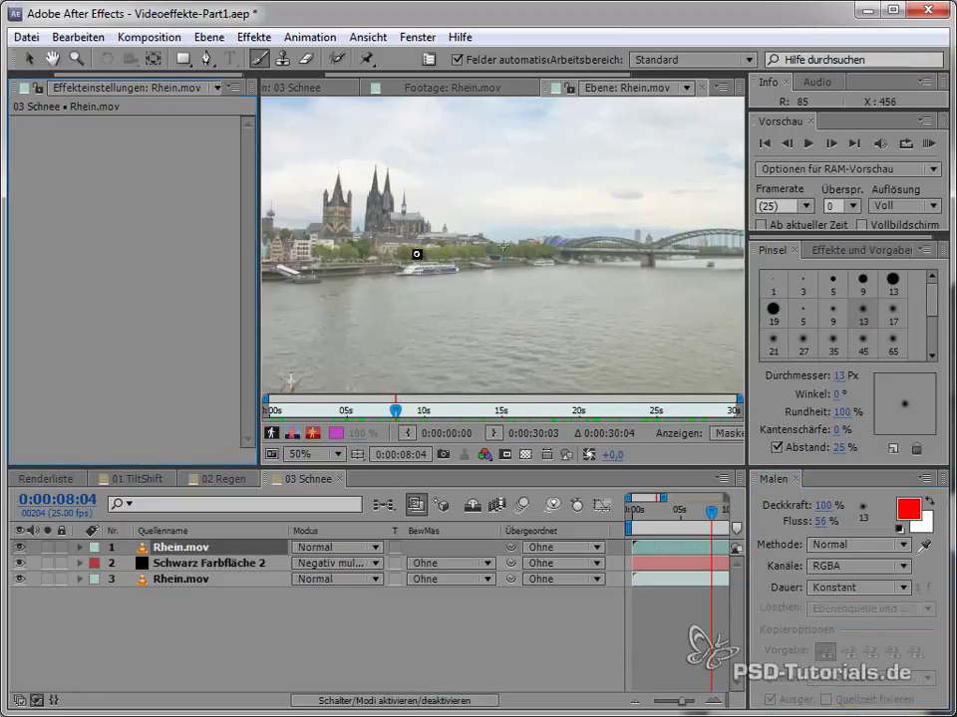
key("h")
left_click_drag(382, 270, 506, 295)
scroll(405, 278, "up", 2)
scroll(422, 273, "up", 2)
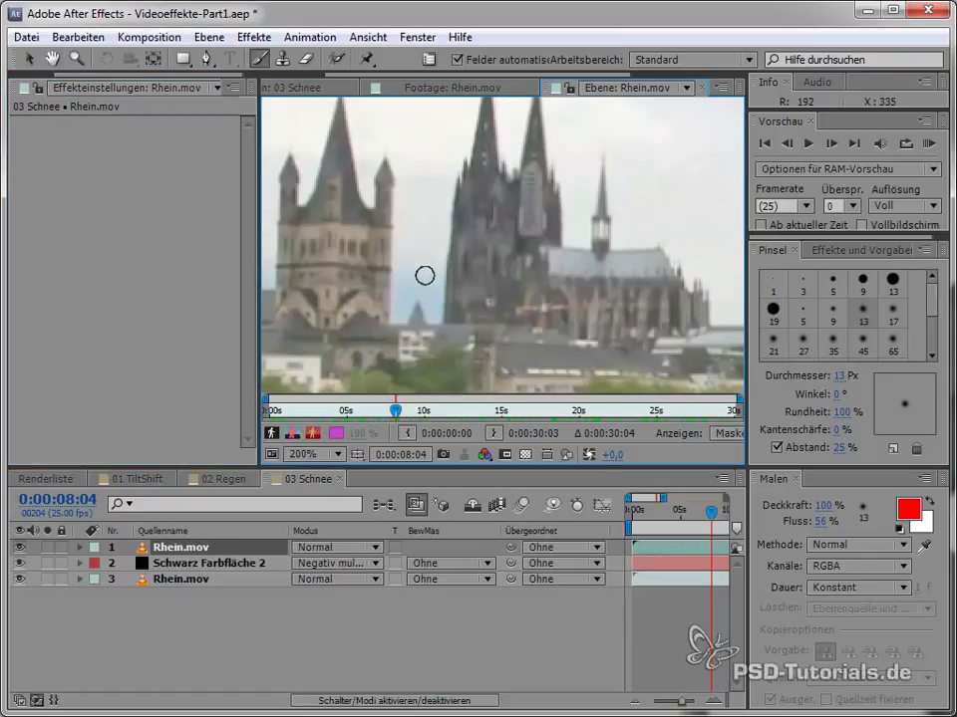
scroll(434, 273, "down", 5)
scroll(409, 301, "down", 6)
scroll(399, 311, "down", 4)
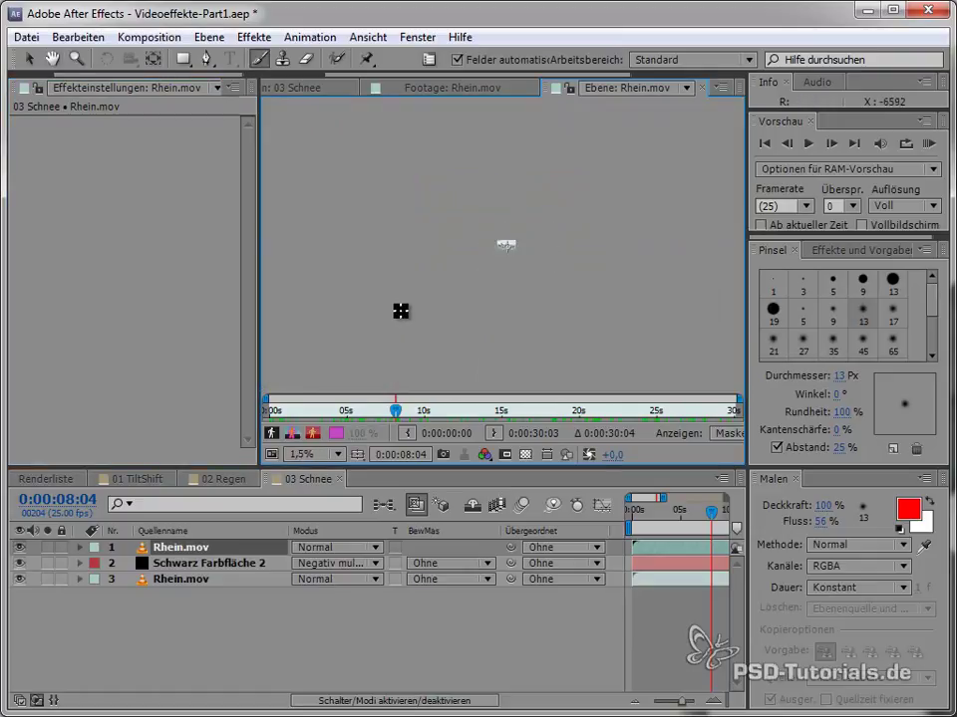
scroll(402, 309, "up", 6)
scroll(402, 308, "up", 4)
scroll(398, 313, "up", 2)
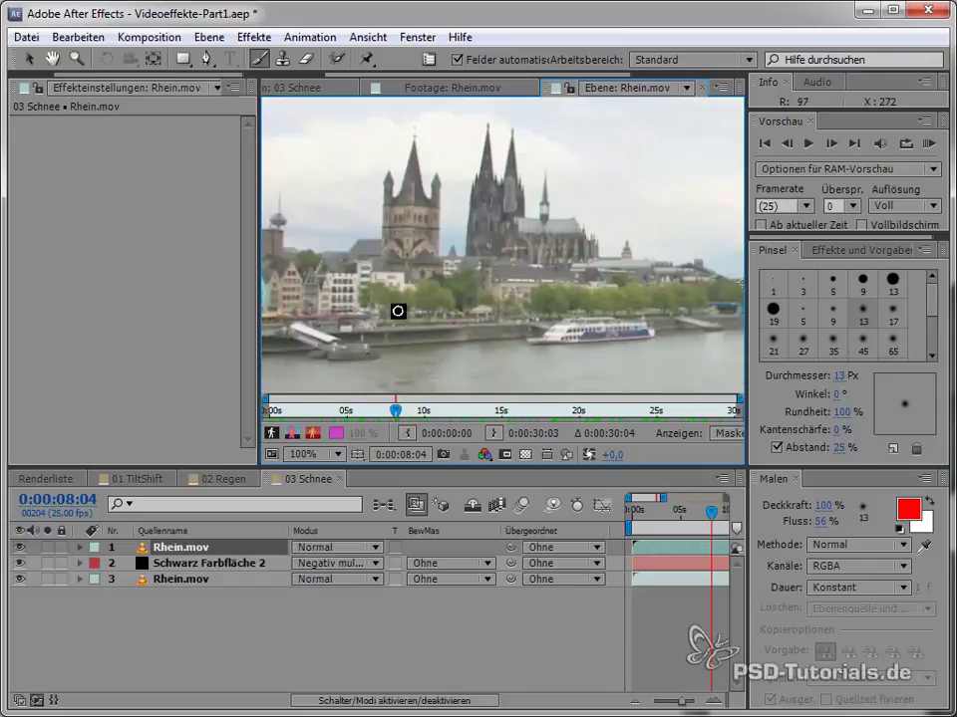
scroll(387, 238, "down", 6)
scroll(454, 237, "up", 4)
scroll(463, 258, "down", 4)
scroll(464, 261, "up", 4)
scroll(463, 260, "up", 4)
scroll(464, 260, "up", 2)
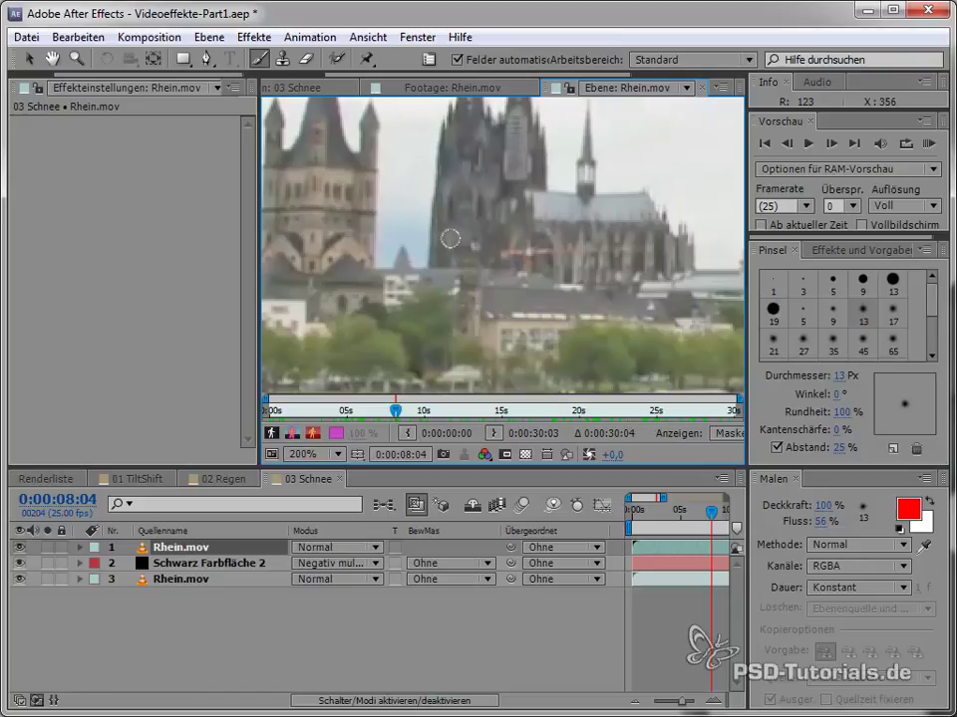
key("h")
left_click_drag(346, 320, 437, 320)
mouse_move(299, 249)
left_mouse_down()
mouse_move(368, 320)
mouse_move(487, 279)
mouse_move(551, 278)
mouse_move(474, 333)
mouse_move(392, 293)
mouse_move(345, 310)
left_mouse_up()
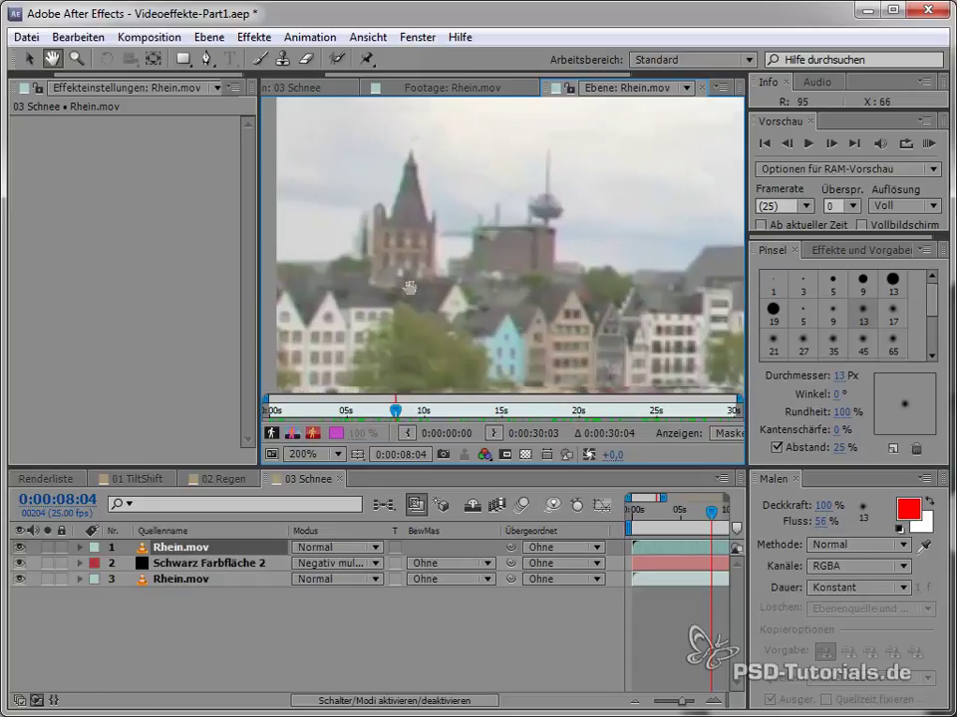
key("ctrl+b")
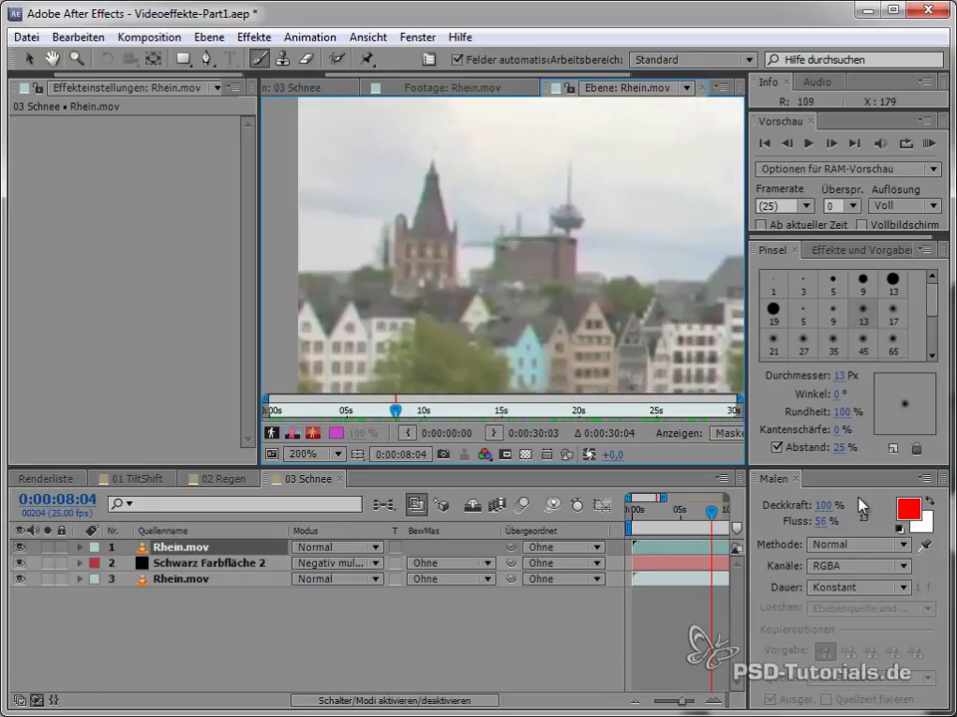
- Switch the paint colour to white and dab snow on the left roof, spire and lower roof
left_click(908, 510)
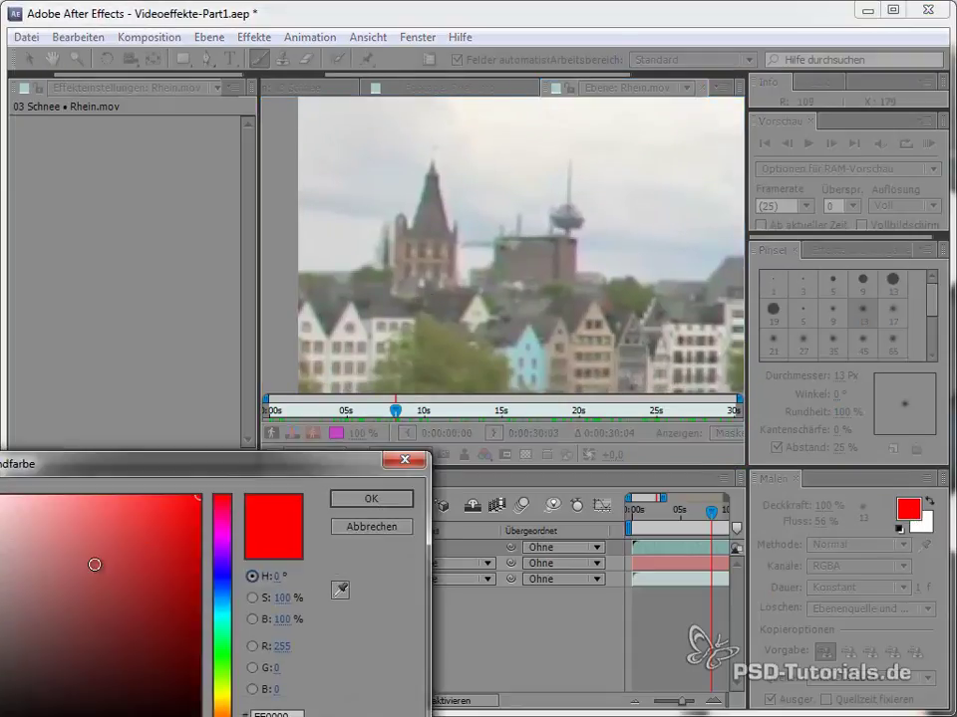
left_click(371, 503)
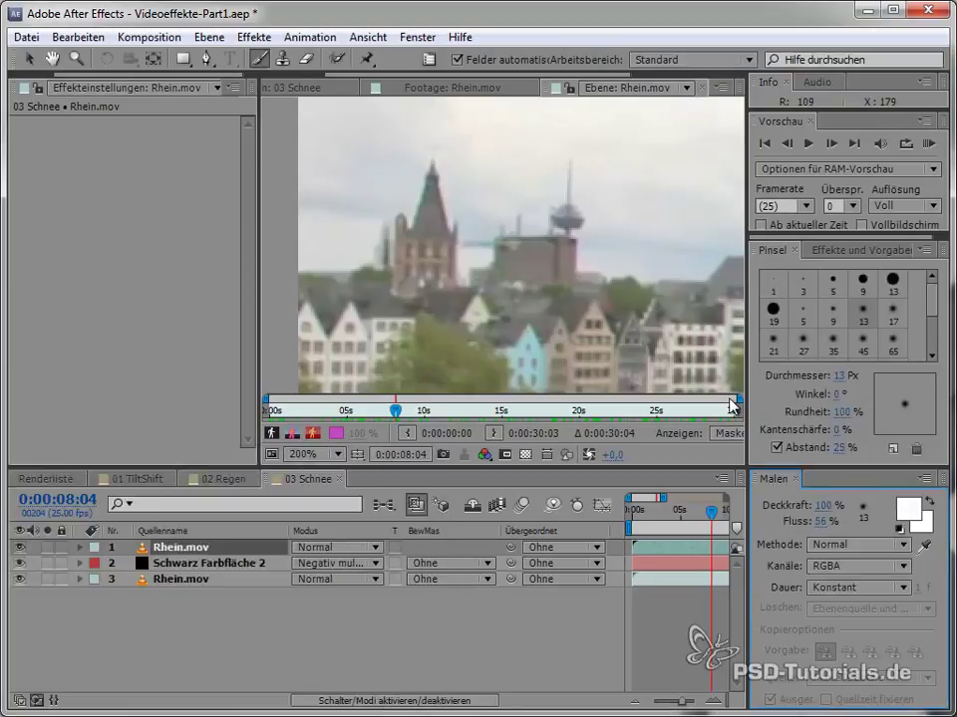
left_click_drag(338, 315, 335, 319)
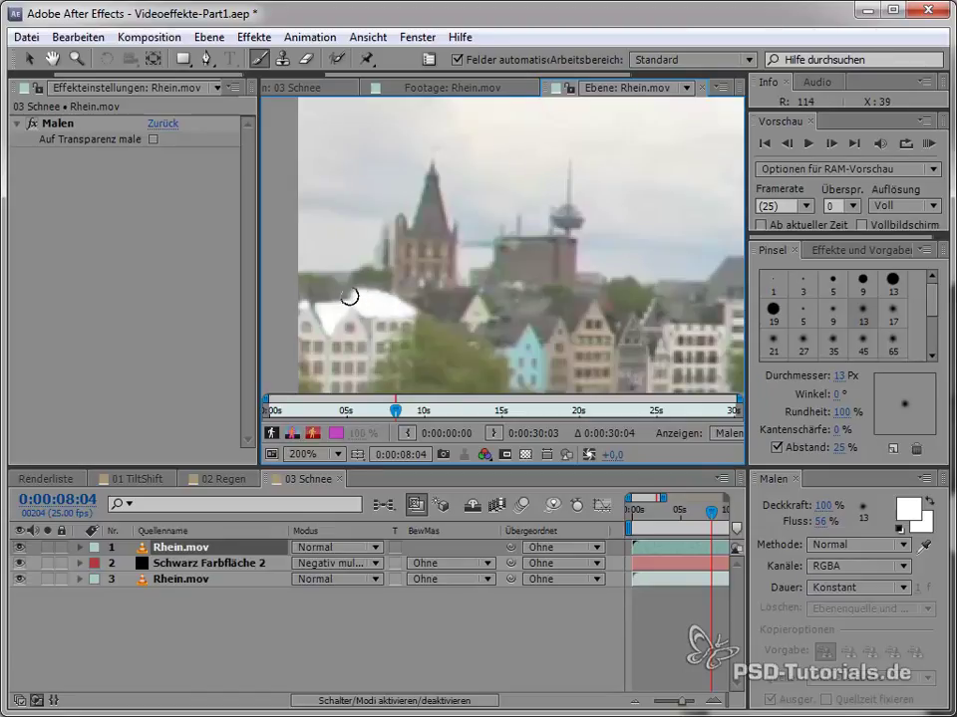
left_click_drag(433, 169, 429, 170)
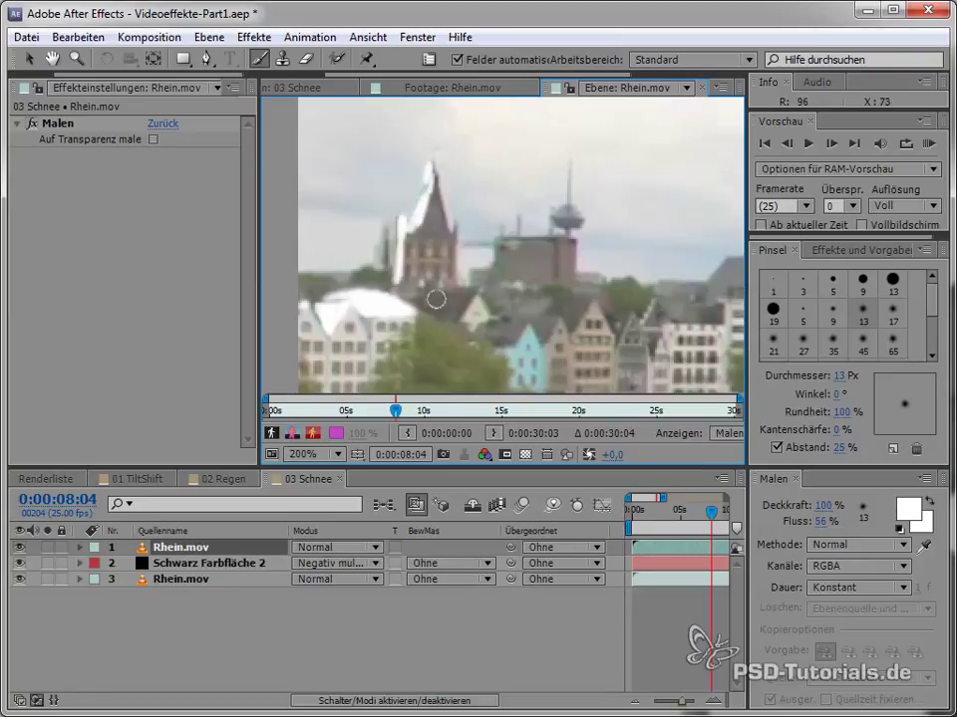
left_click_drag(466, 298, 464, 301)
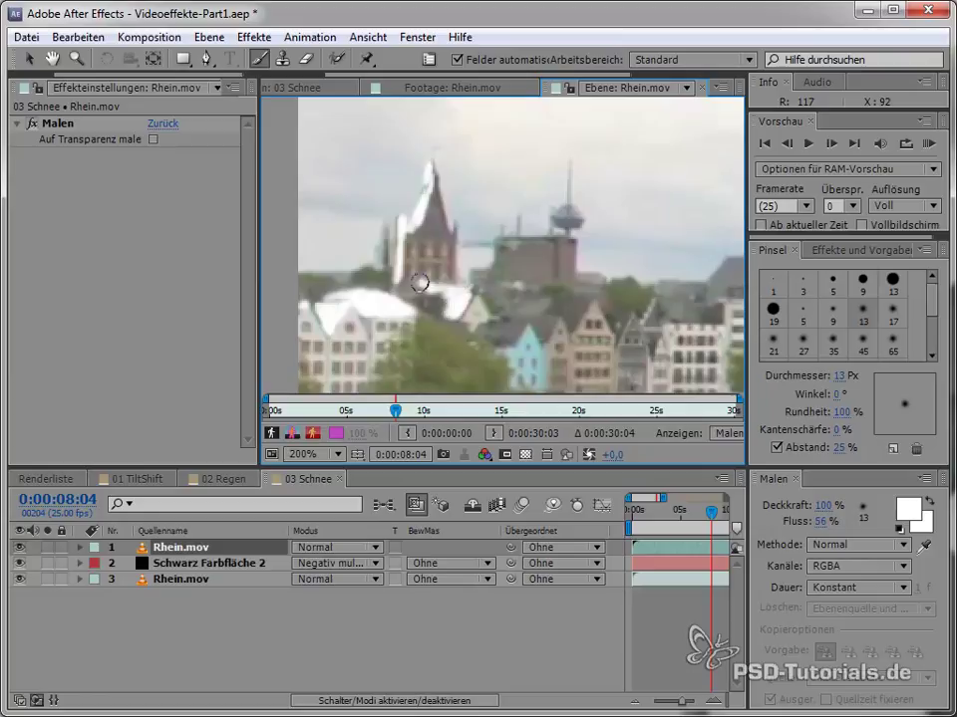
- Spread white snow down over the church tower and streak it across the houses
scroll(573, 320, "down", 4)
scroll(493, 277, "up", 4)
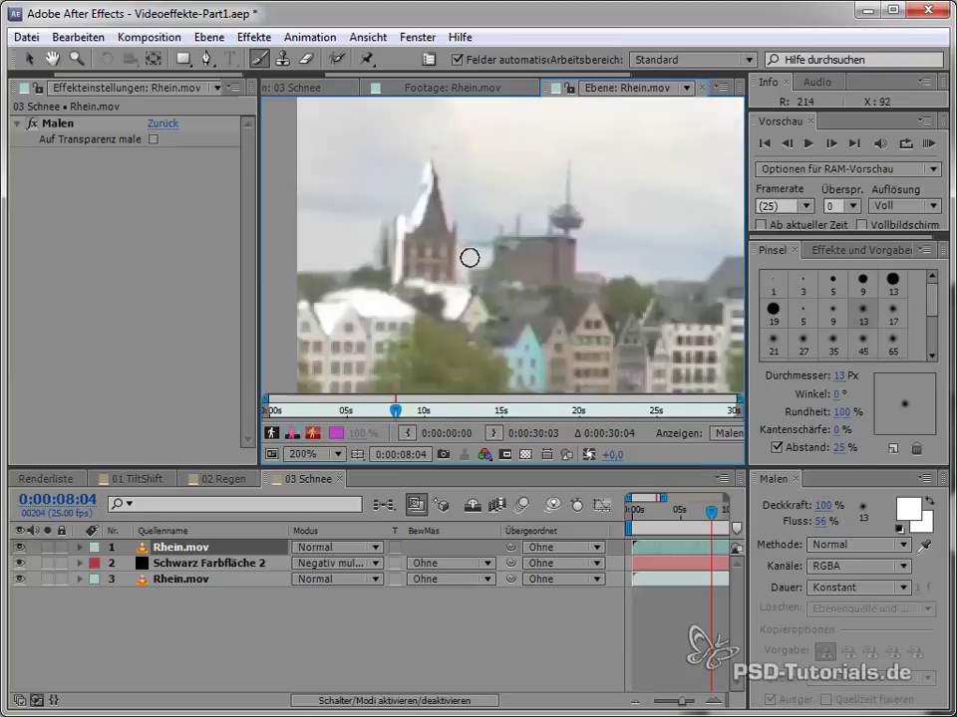
scroll(429, 214, "up", 2)
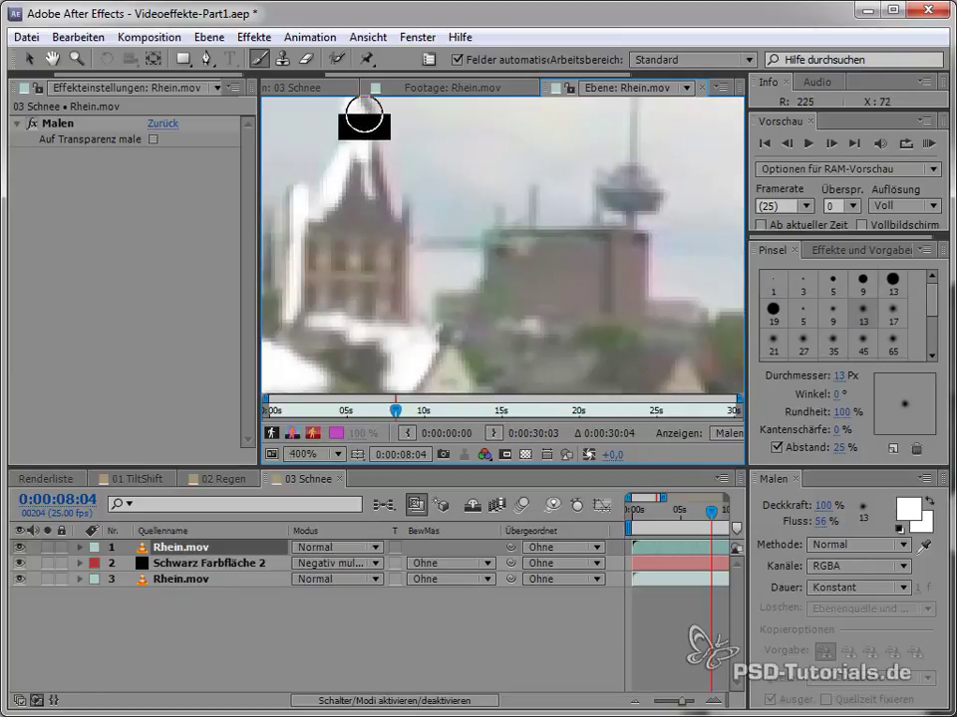
scroll(376, 235, "down", 1)
scroll(400, 299, "down", 1)
scroll(399, 299, "down", 1)
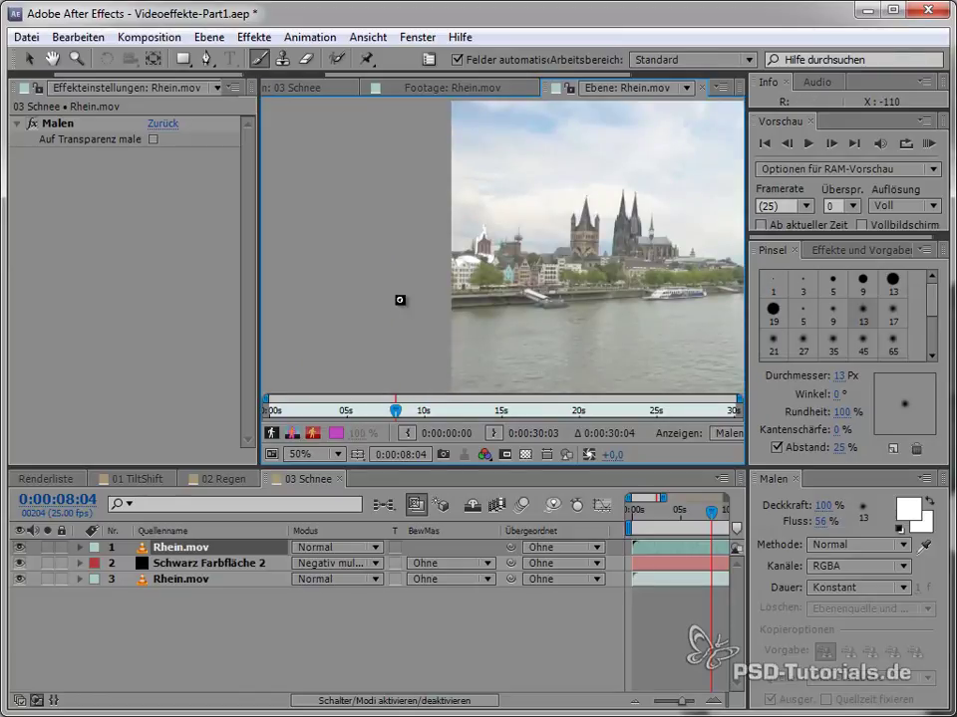
scroll(400, 299, "up", 1)
scroll(399, 299, "up", 1)
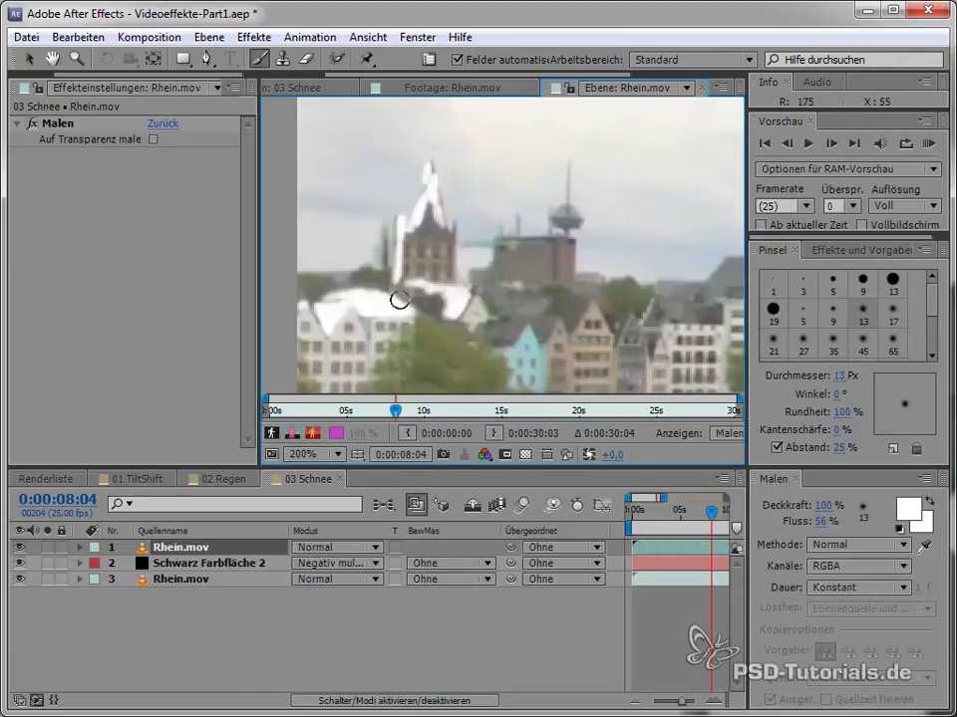
mouse_move(424, 226)
left_mouse_down()
mouse_move(397, 269)
mouse_move(434, 213)
mouse_move(440, 252)
mouse_move(428, 229)
mouse_move(421, 325)
mouse_move(401, 288)
mouse_move(283, 349)
mouse_move(346, 310)
mouse_move(311, 311)
left_mouse_up()
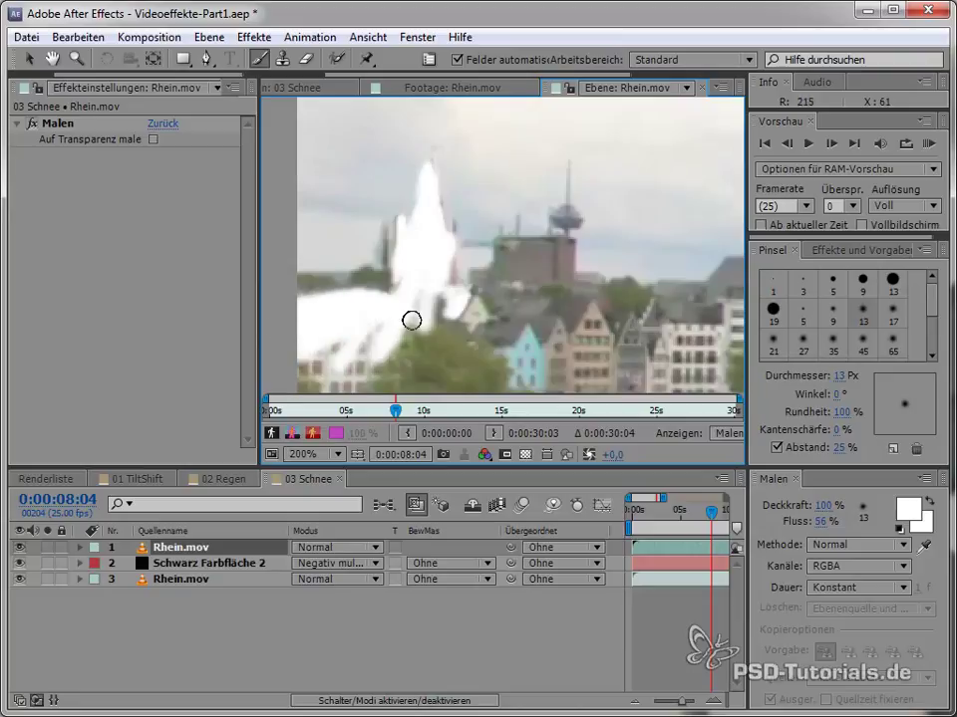
left_click_drag(411, 320, 466, 320)
mouse_move(395, 295)
left_mouse_down()
mouse_move(337, 338)
mouse_move(572, 233)
mouse_move(551, 211)
mouse_move(571, 196)
mouse_move(607, 197)
mouse_move(589, 216)
mouse_move(604, 231)
mouse_move(615, 220)
mouse_move(574, 260)
mouse_move(495, 222)
mouse_move(453, 314)
mouse_move(549, 305)
mouse_move(468, 354)
mouse_move(603, 310)
mouse_move(559, 303)
mouse_move(630, 250)
mouse_move(568, 282)
mouse_move(674, 247)
mouse_move(694, 252)
mouse_move(683, 230)
mouse_move(429, 239)
mouse_move(632, 192)
mouse_move(587, 230)
mouse_move(418, 323)
mouse_move(441, 296)
left_mouse_up()
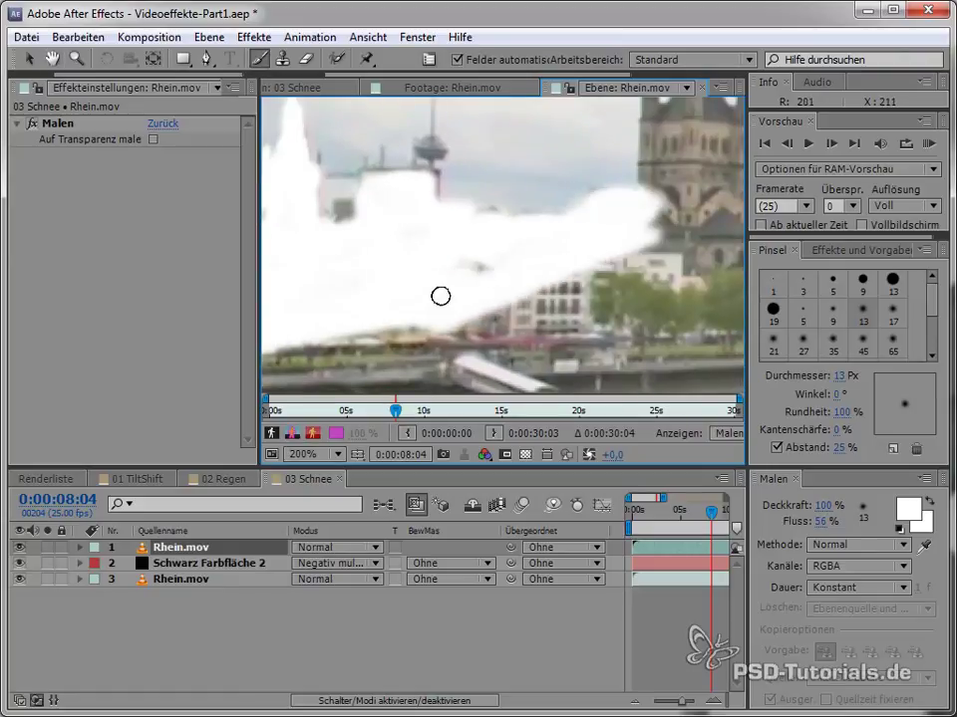
- Paint white snow along the lower edge of the buildings and up the church tower's left side
left_click_drag(535, 269, 615, 239)
mouse_move(499, 284)
left_mouse_down()
mouse_move(342, 307)
mouse_move(457, 312)
mouse_move(728, 224)
mouse_move(611, 282)
left_mouse_up()
mouse_move(739, 254)
left_mouse_down()
mouse_move(409, 348)
mouse_move(464, 333)
left_mouse_up()
mouse_move(555, 289)
left_mouse_down()
mouse_move(539, 314)
mouse_move(508, 207)
mouse_move(495, 230)
mouse_move(543, 186)
mouse_move(587, 230)
mouse_move(557, 348)
left_mouse_up()
- Paint white snow across the buildings further right along the skyline
key("space")
left_click_drag(500, 301, 712, 282)
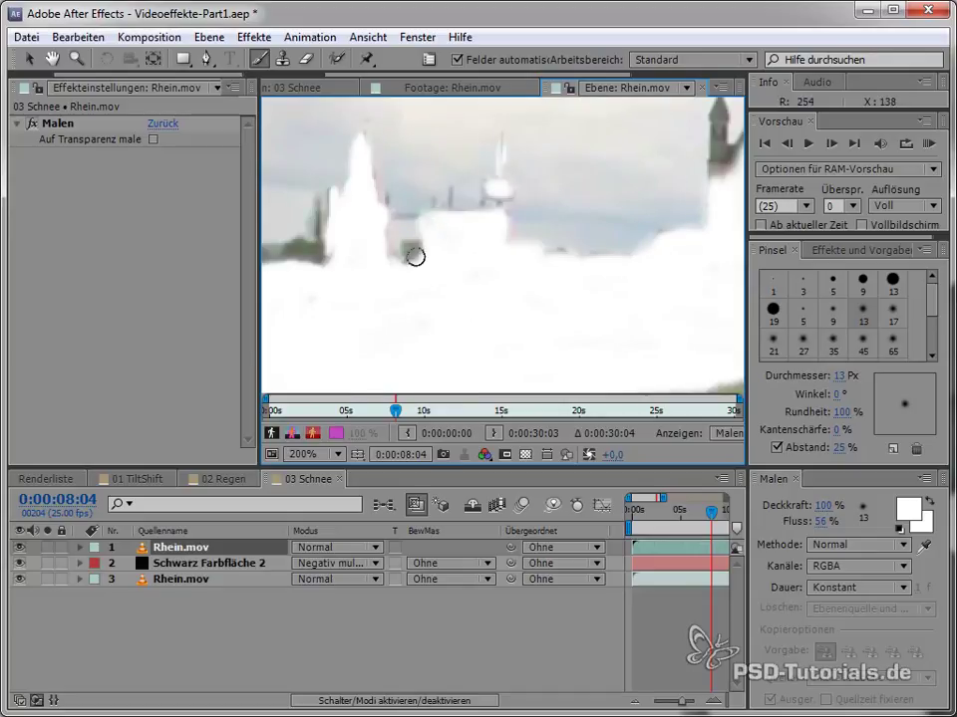
left_click_drag(406, 252, 546, 254)
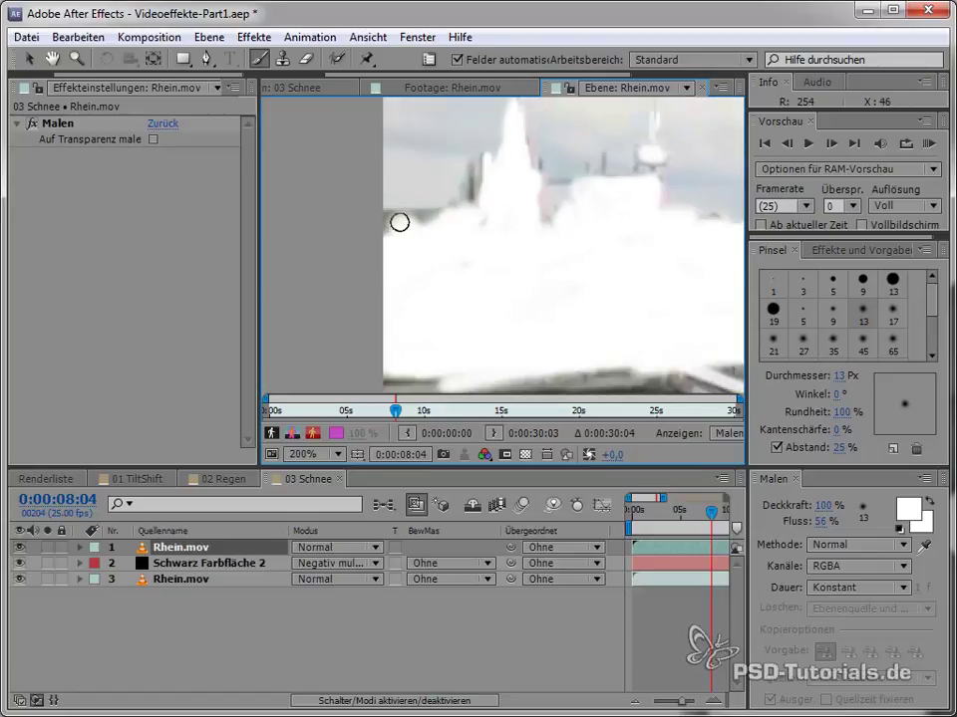
scroll(497, 236, "down", 2)
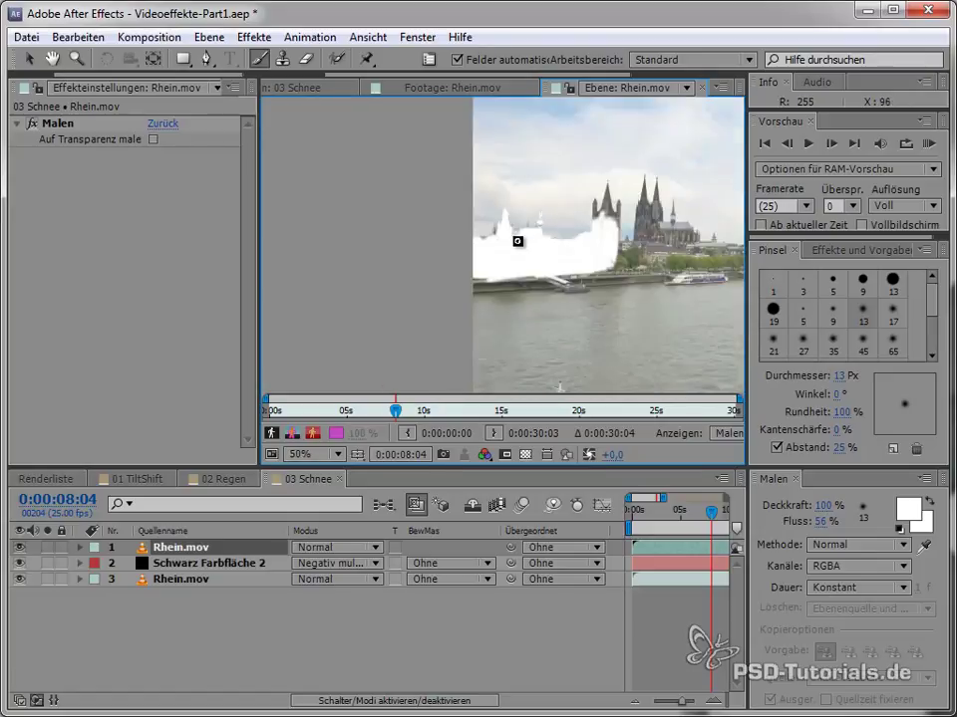
scroll(522, 255, "up", 2)
left_click_drag(626, 267, 422, 222)
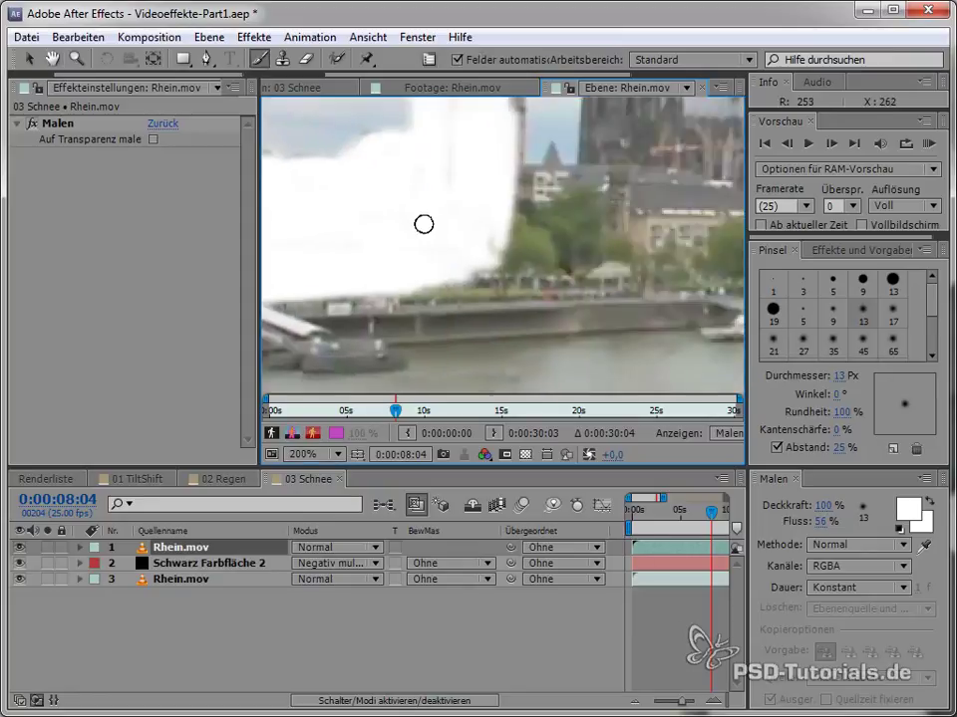
mouse_move(430, 290)
left_mouse_down()
mouse_move(498, 231)
mouse_move(516, 169)
left_mouse_up()
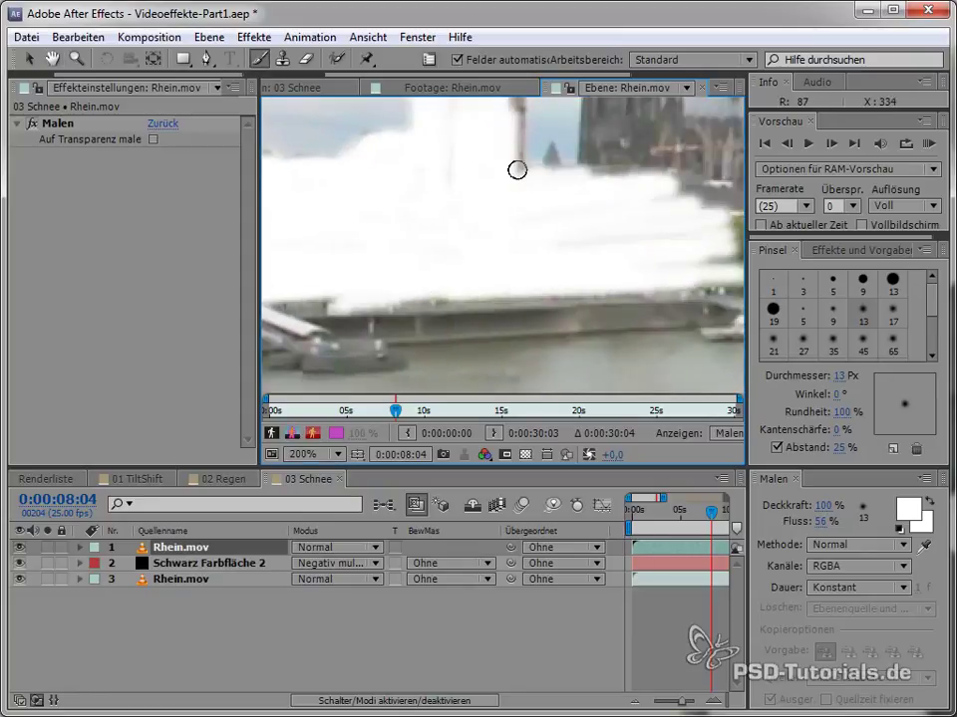
- Paint snow over the dark base of the cathedral towers, redoing one stray stroke
mouse_move(557, 162)
left_mouse_down()
mouse_move(564, 213)
mouse_move(542, 227)
mouse_move(608, 200)
left_mouse_up()
key("ctrl+z")
mouse_move(595, 276)
left_mouse_down()
mouse_move(548, 320)
mouse_move(555, 237)
left_mouse_up()
mouse_move(531, 283)
left_mouse_down()
mouse_move(525, 271)
mouse_move(527, 317)
left_mouse_up()
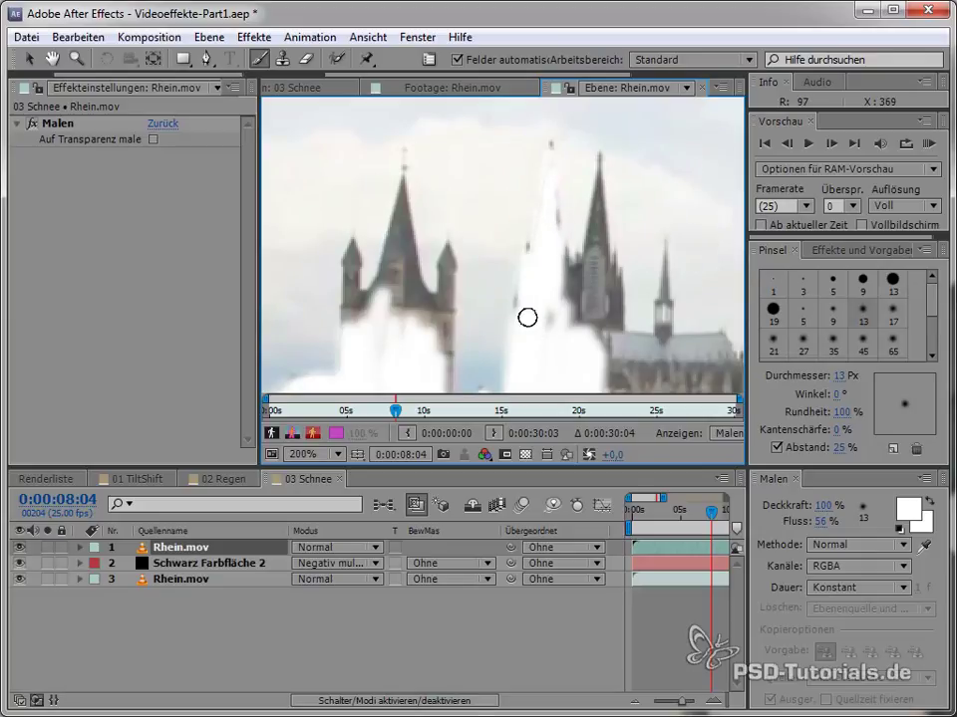
scroll(555, 278, "down", 3)
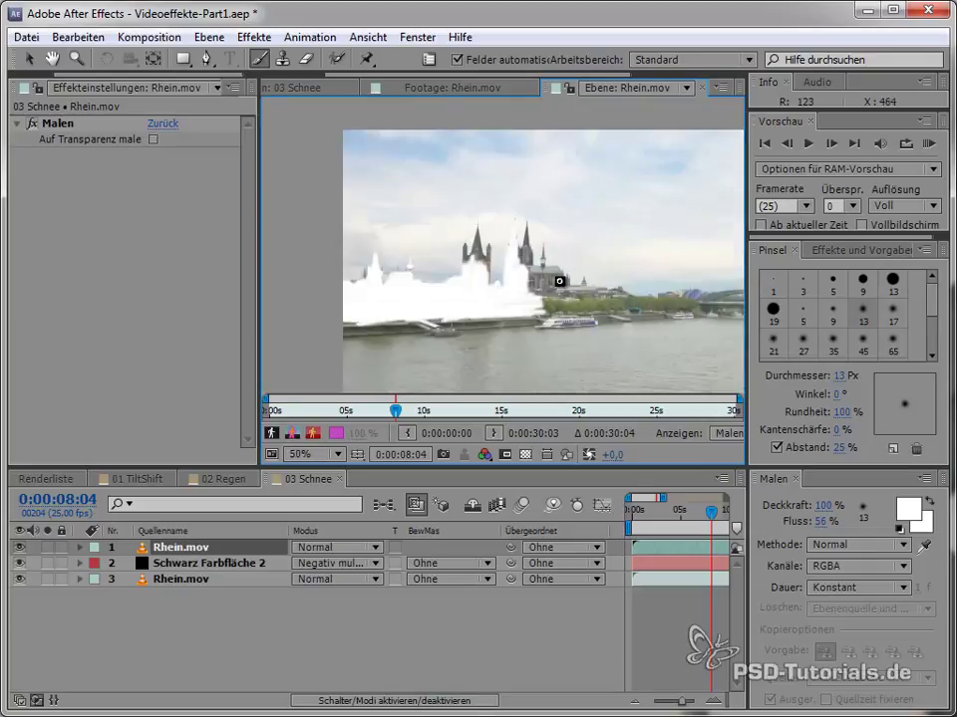
scroll(497, 309, "up", 2)
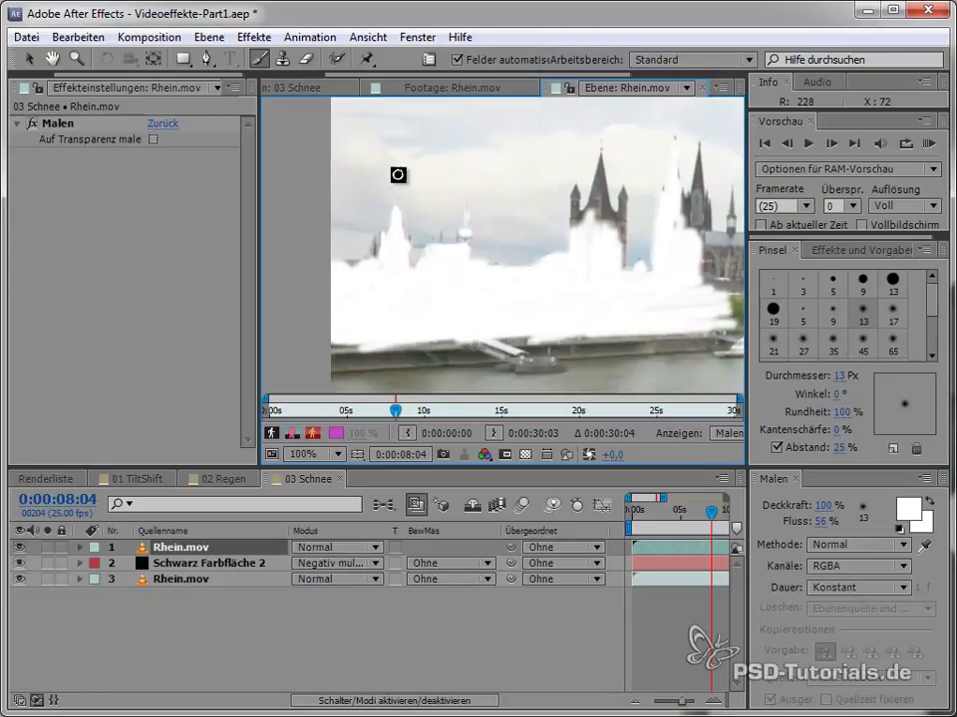
- In 03 Schnee, make the Rhein.mov paint strokes render on transparency only ('Auf Transparenz malen')
left_click(299, 88)
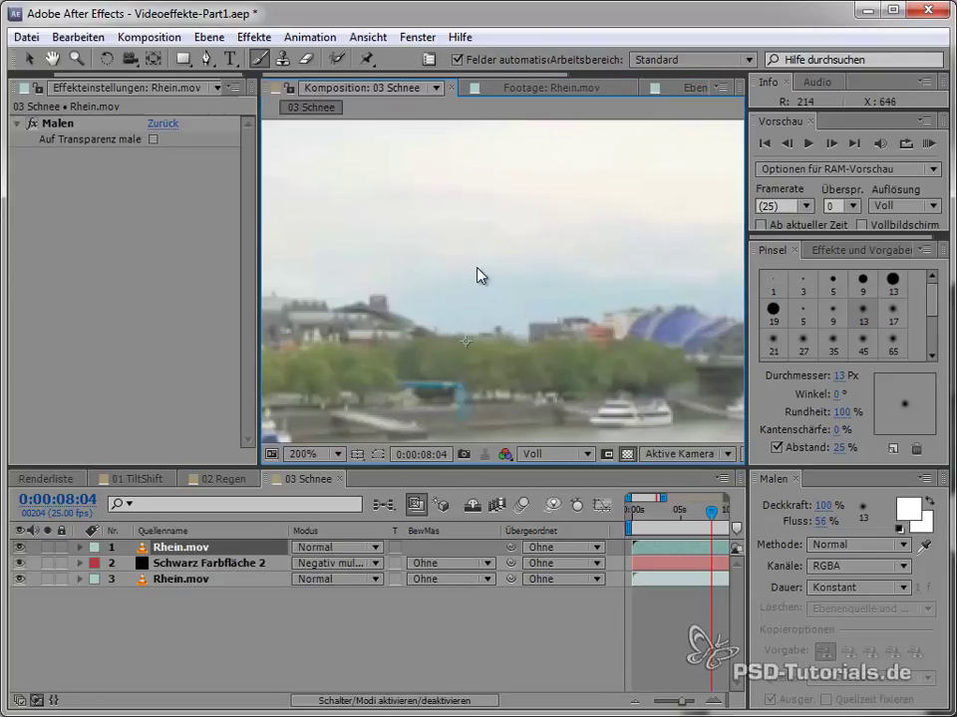
scroll(479, 271, "down", 1)
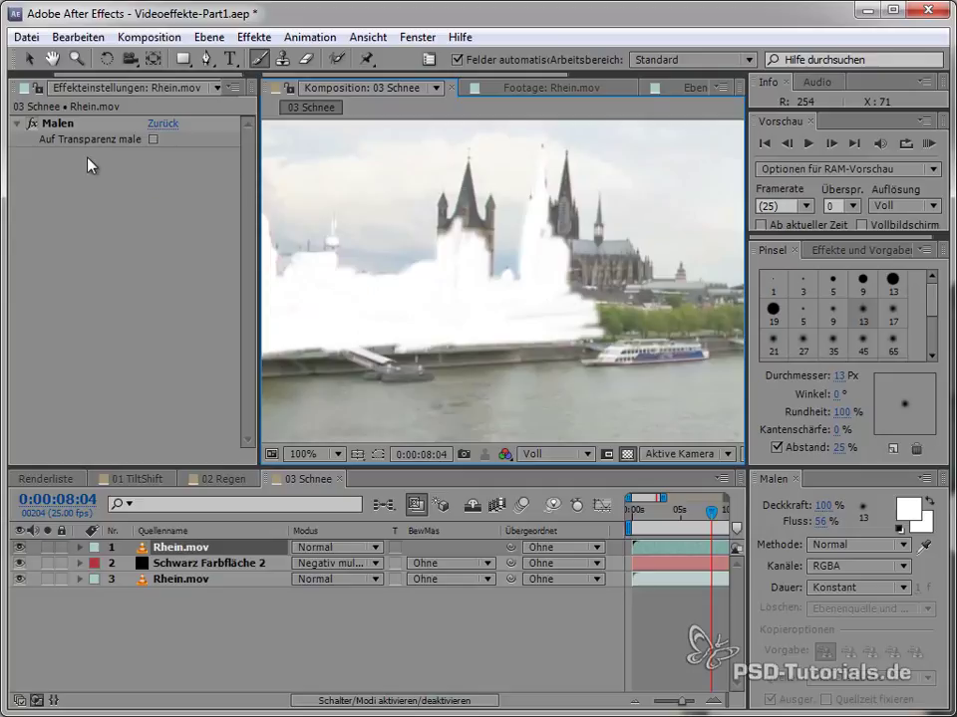
left_click(153, 140)
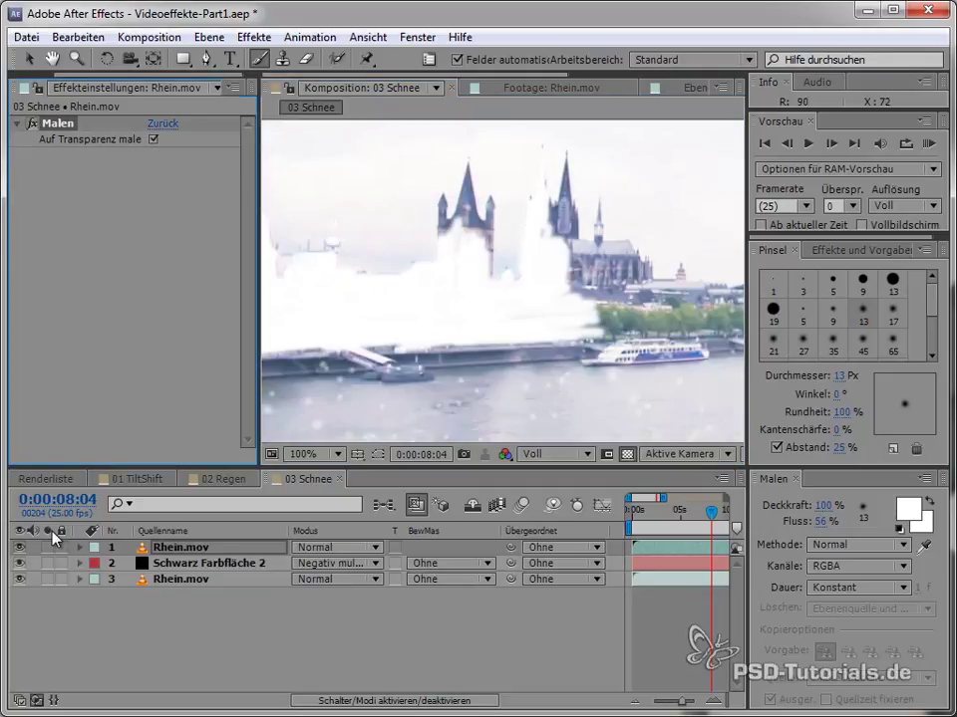
left_click(48, 547)
left_click_drag(445, 327, 537, 319)
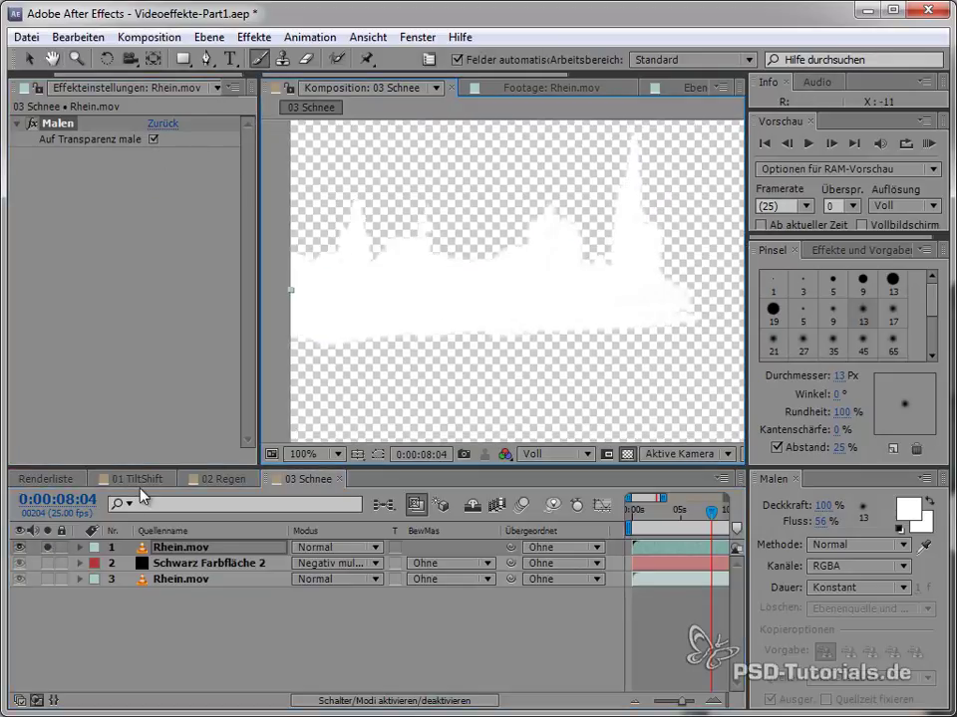
left_click(48, 547)
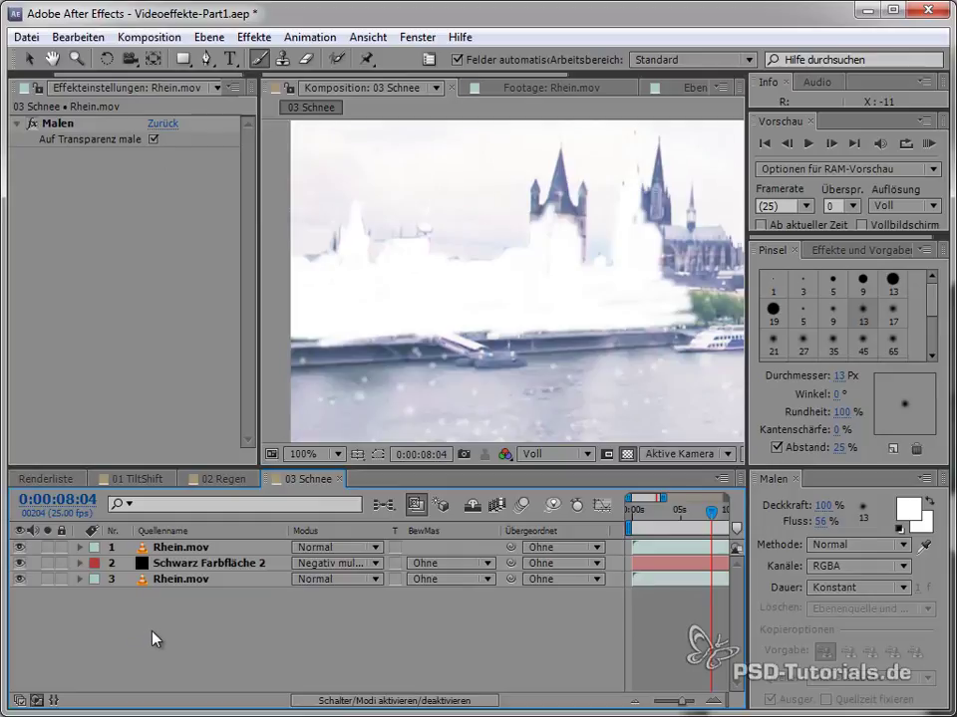
- Create a new adjustment layer and place it below Rhein.mov
right_click(154, 638)
mouse_move(303, 642)
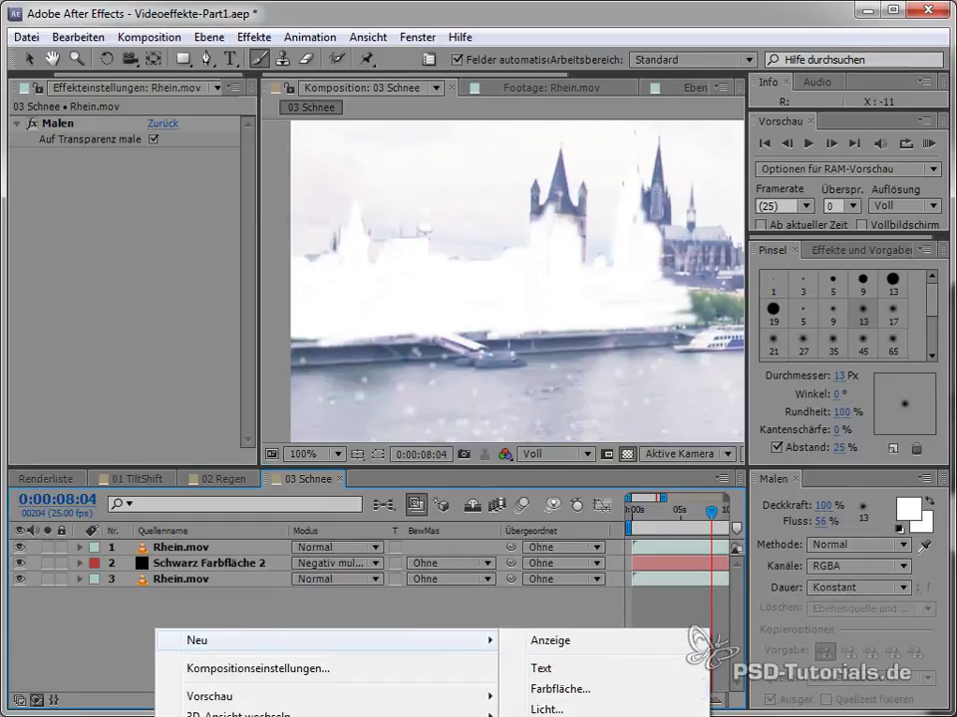
key("ctrl+alt+y")
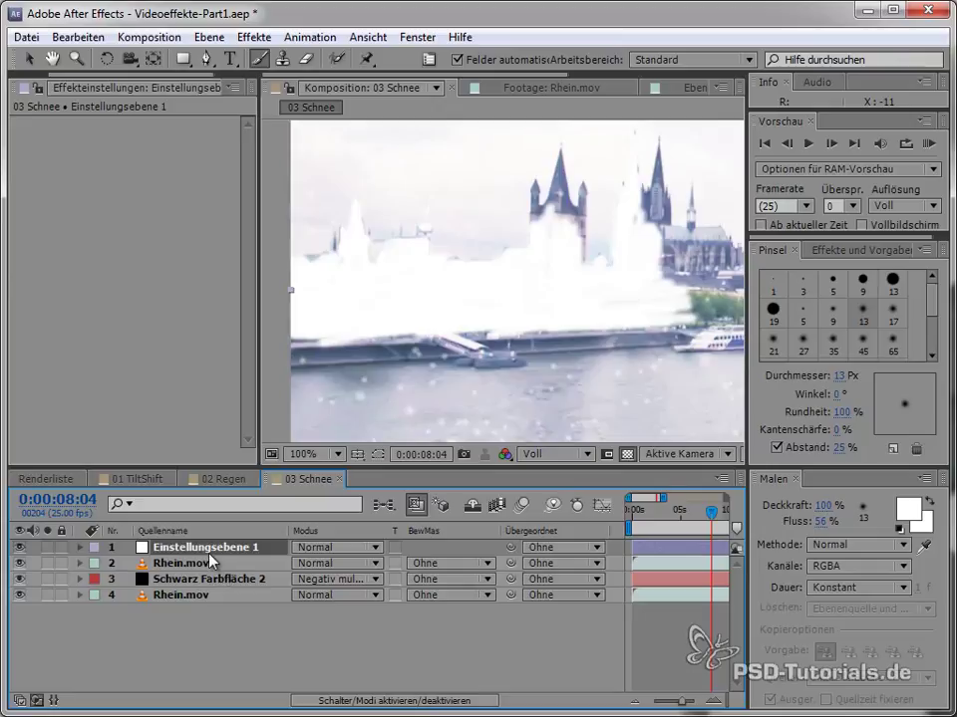
left_click_drag(211, 561, 221, 570)
left_click(207, 552)
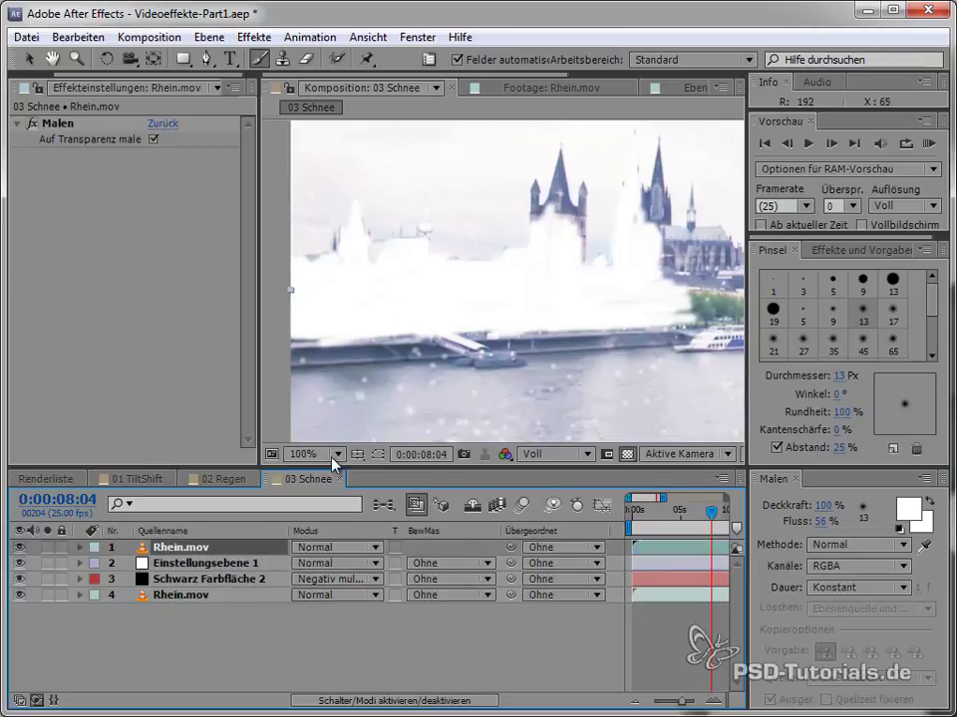
left_click(246, 566)
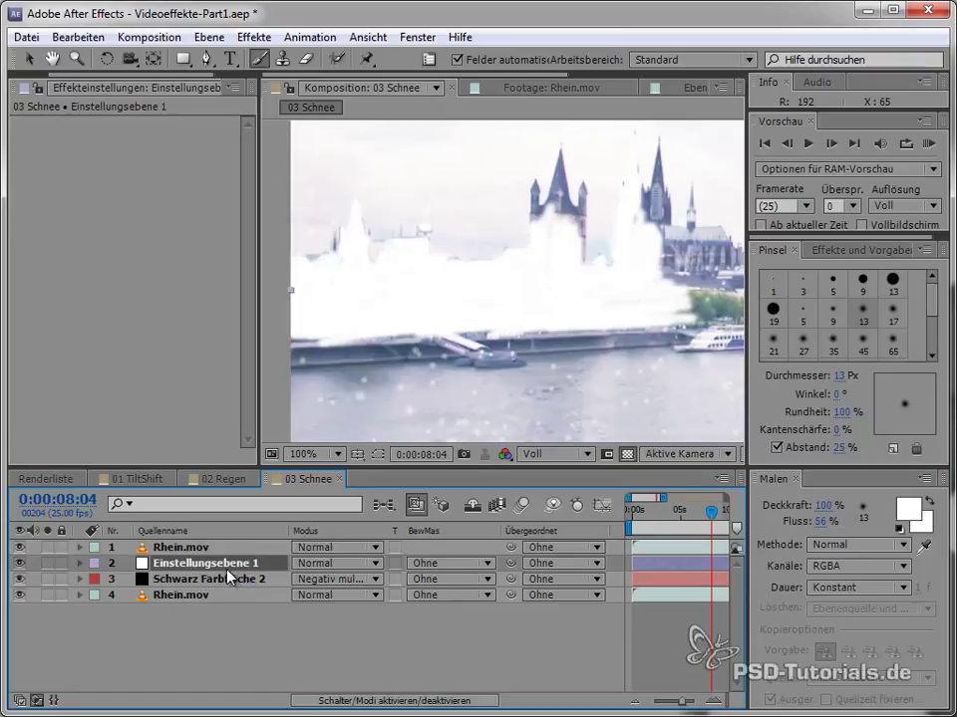
- Set the adjustment layer's track matte to Alpha Matte 'Rhein.mov'
left_click(445, 571)
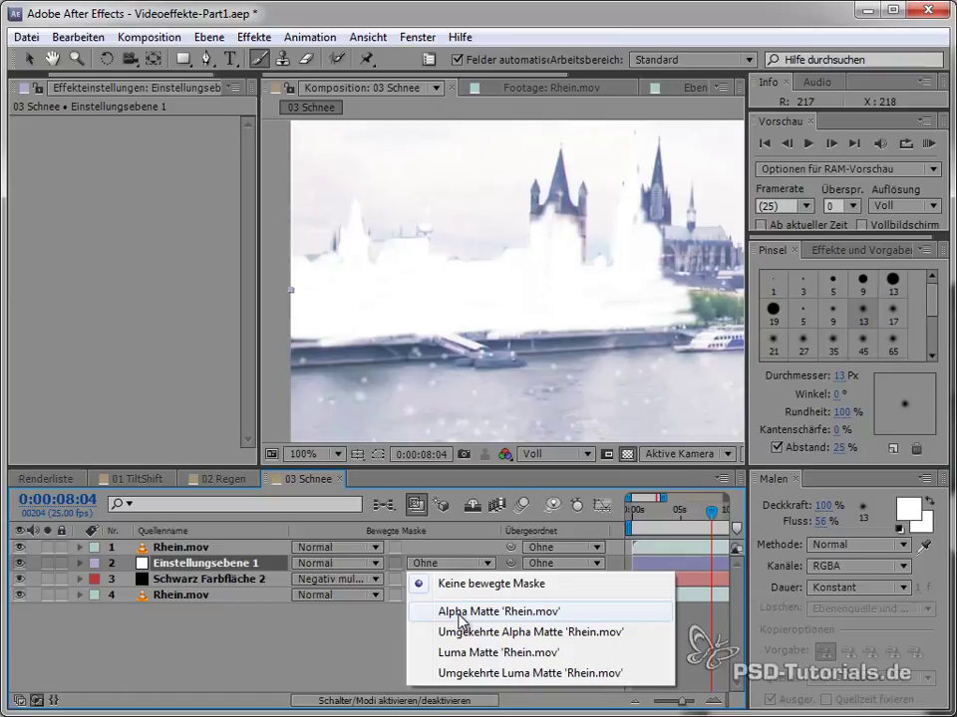
left_click(460, 612)
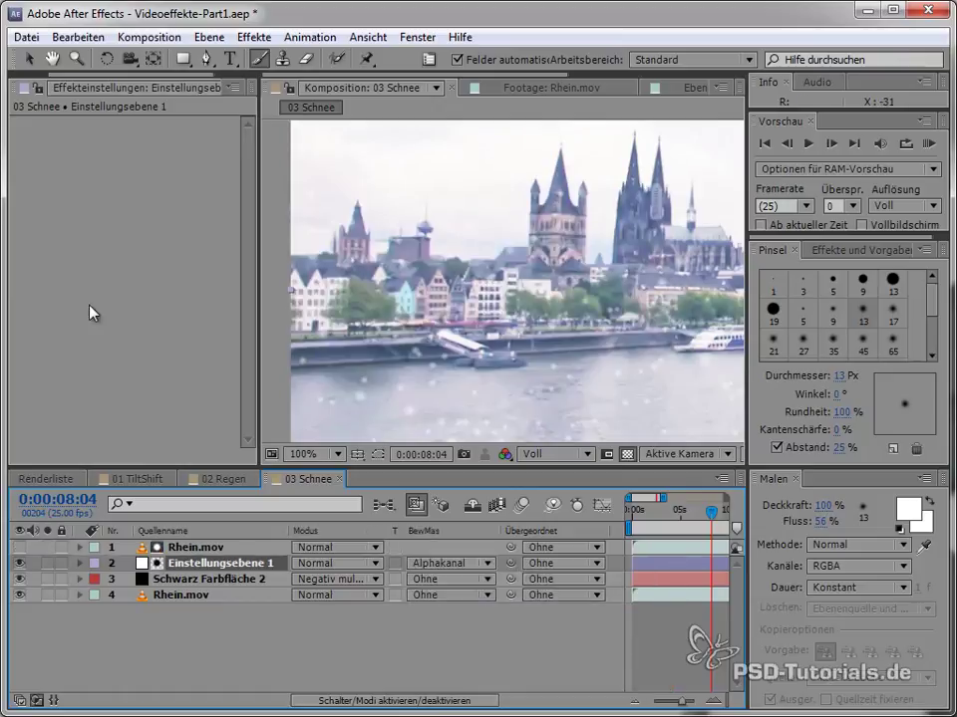
right_click(90, 313)
- Apply Kurven to the adjustment layer and bow the inverted RGB curve upward
mouse_move(358, 244)
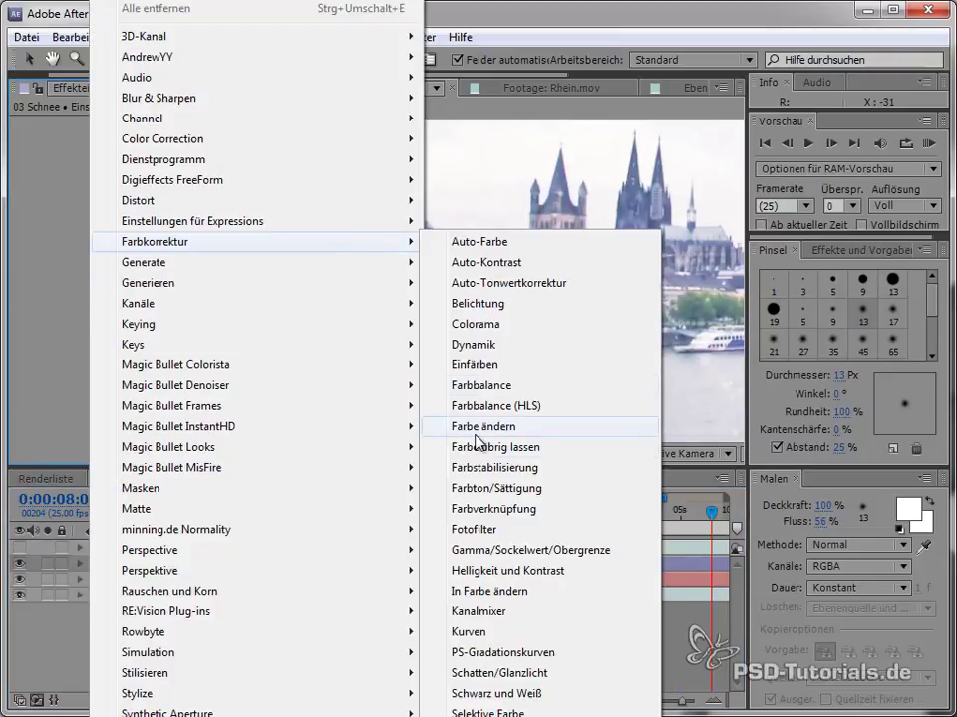
left_click(473, 631)
mouse_move(129, 252)
left_mouse_down()
mouse_move(131, 233)
mouse_move(154, 263)
mouse_move(183, 255)
left_mouse_up()
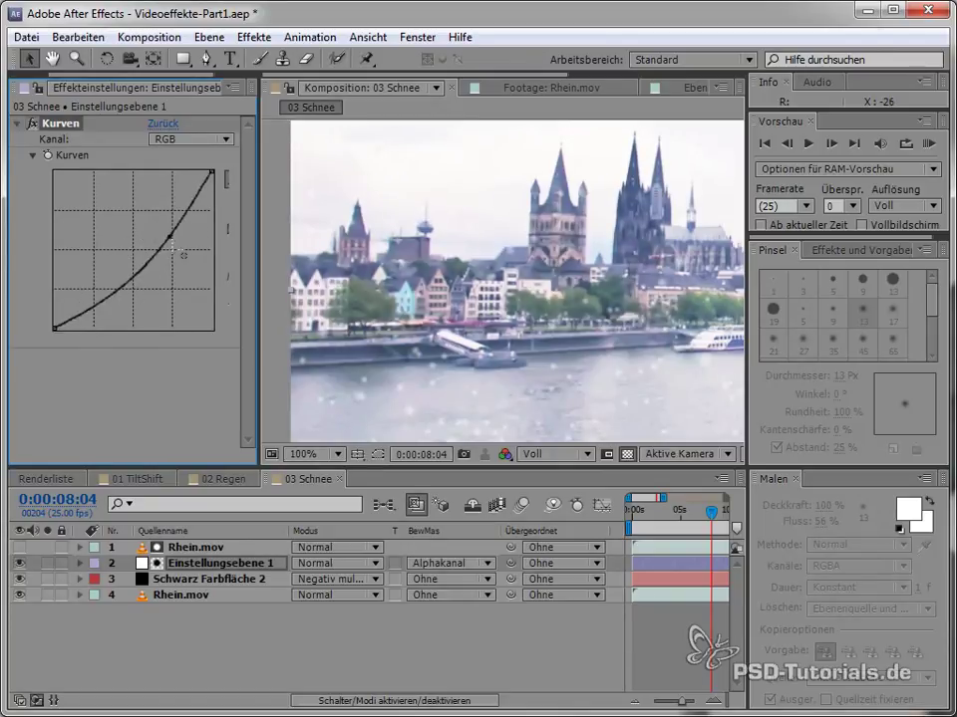
mouse_move(183, 255)
left_mouse_down()
mouse_move(291, 303)
mouse_move(279, 335)
left_mouse_up()
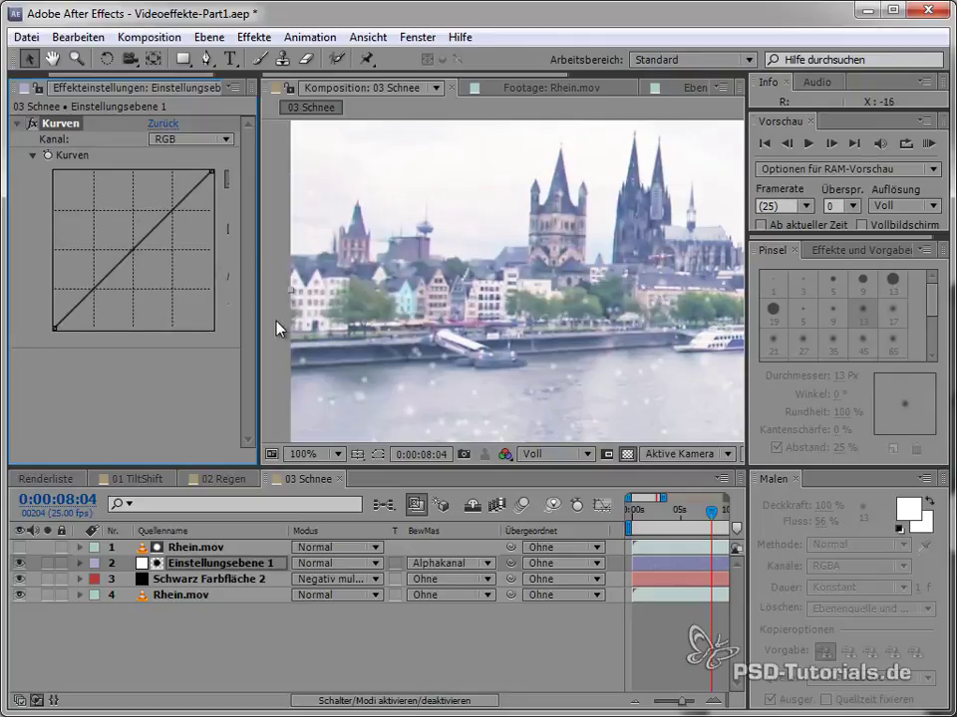
mouse_move(134, 249)
left_mouse_down()
mouse_move(199, 183)
mouse_move(208, 328)
left_mouse_up()
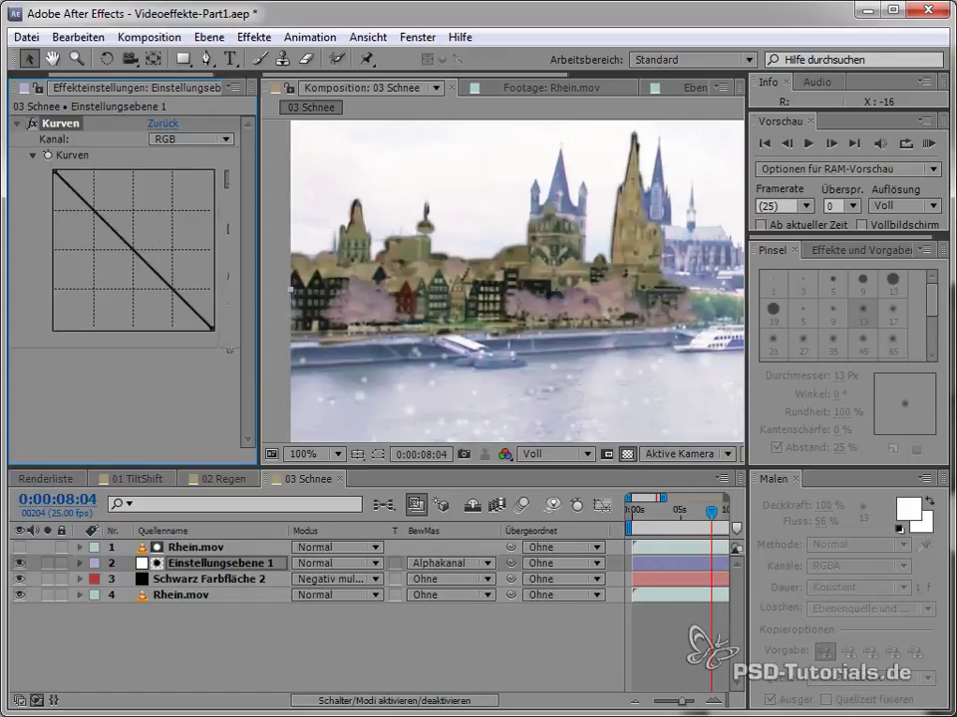
mouse_move(143, 262)
left_mouse_down()
mouse_move(170, 242)
mouse_move(158, 228)
mouse_move(167, 269)
mouse_move(158, 244)
left_mouse_up()
- Bend the red channel curve downward through a new point
left_click(192, 140)
left_click(187, 200)
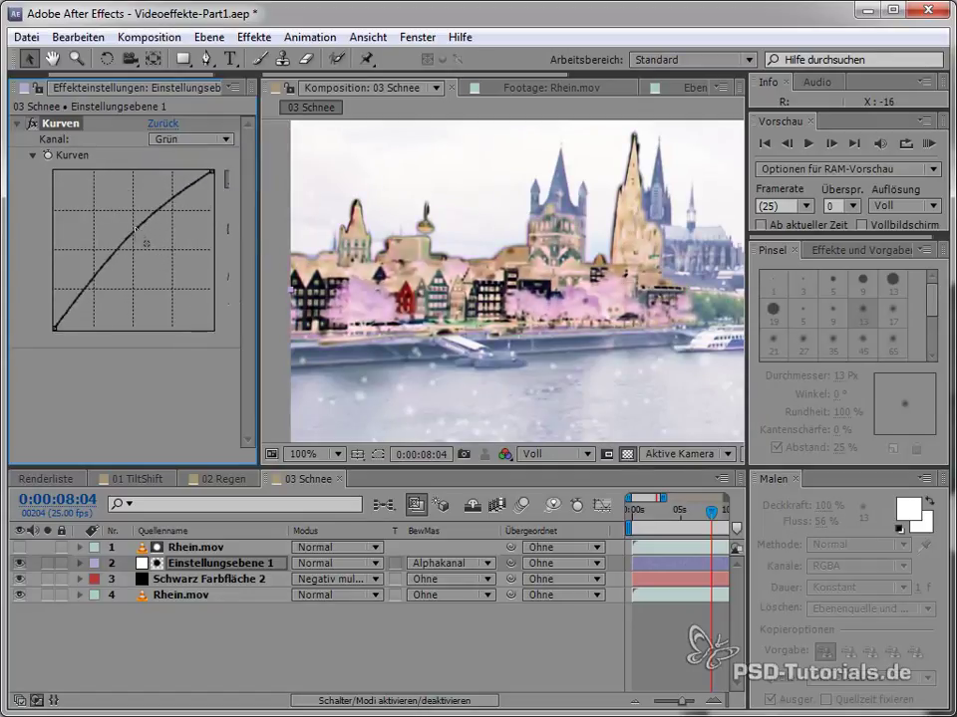
left_click(193, 139)
left_click(188, 181)
mouse_move(158, 225)
left_mouse_down()
mouse_move(173, 253)
mouse_move(171, 225)
mouse_move(139, 219)
mouse_move(176, 253)
left_mouse_up()
- Reshape the green channel curve into a wave to shift the tint
left_click(189, 139)
left_click(169, 235)
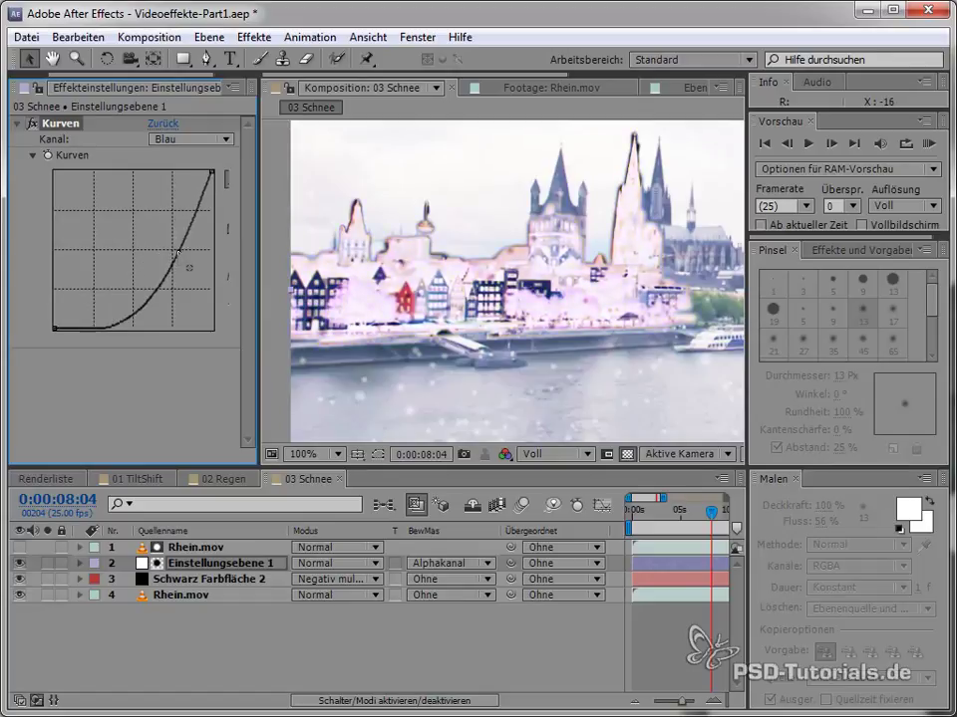
left_click(194, 139)
left_click(189, 199)
mouse_move(190, 200)
left_mouse_down()
mouse_move(204, 274)
mouse_move(66, 193)
left_mouse_up()
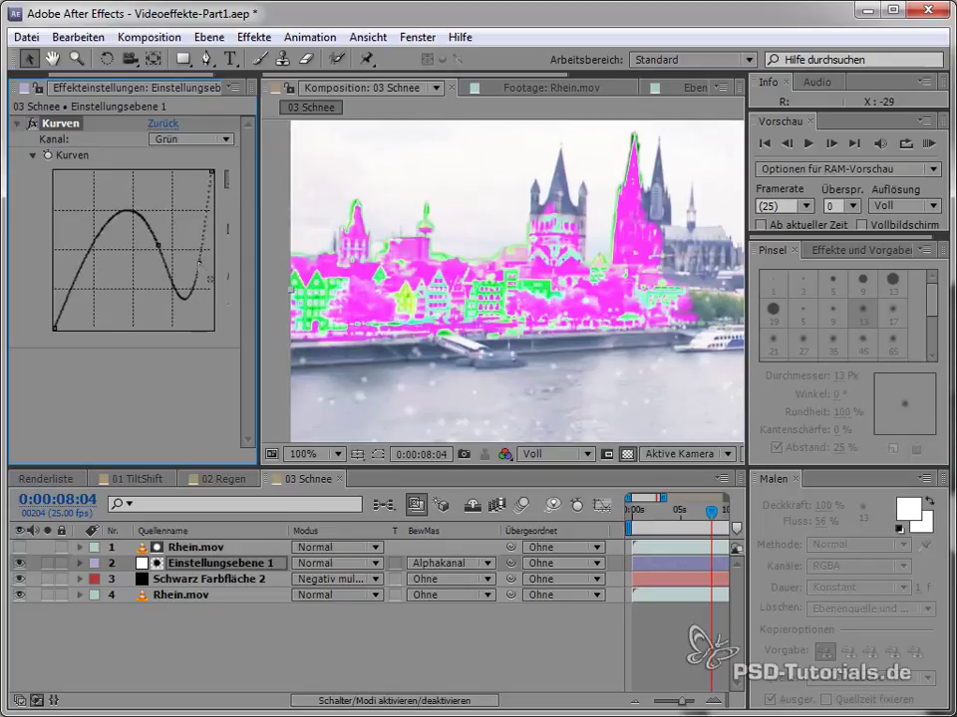
left_click_drag(157, 245, 160, 269)
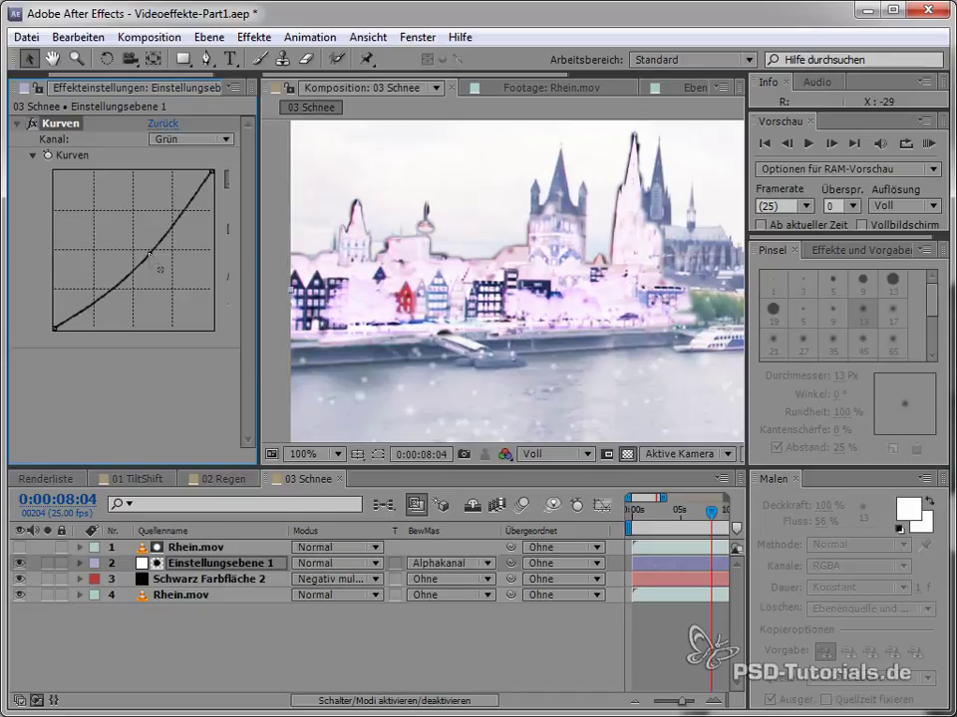
- Add Tritonus with a light blue Mitten colour (91D2F0), then return Kurven to RGB
right_click(153, 392)
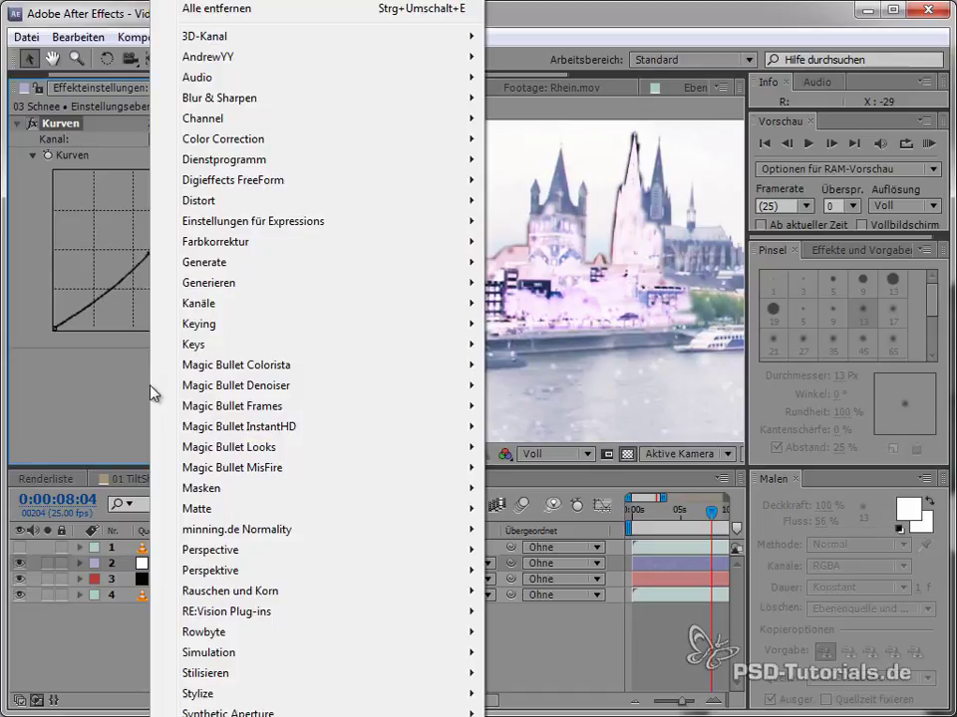
mouse_move(361, 244)
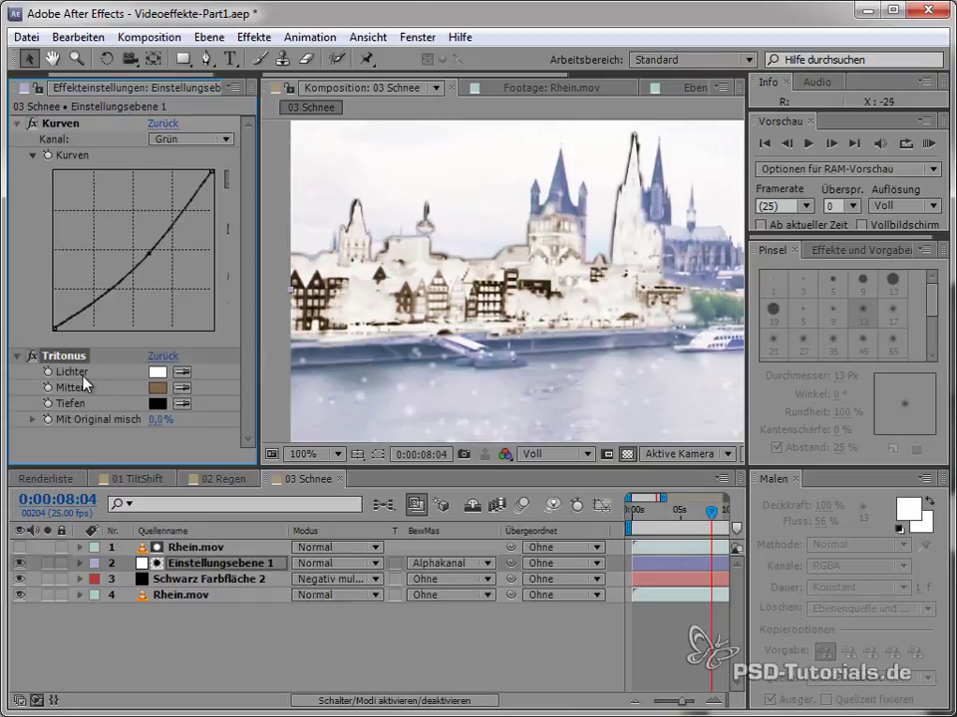
left_click(155, 389)
left_click_drag(215, 471, 708, 358)
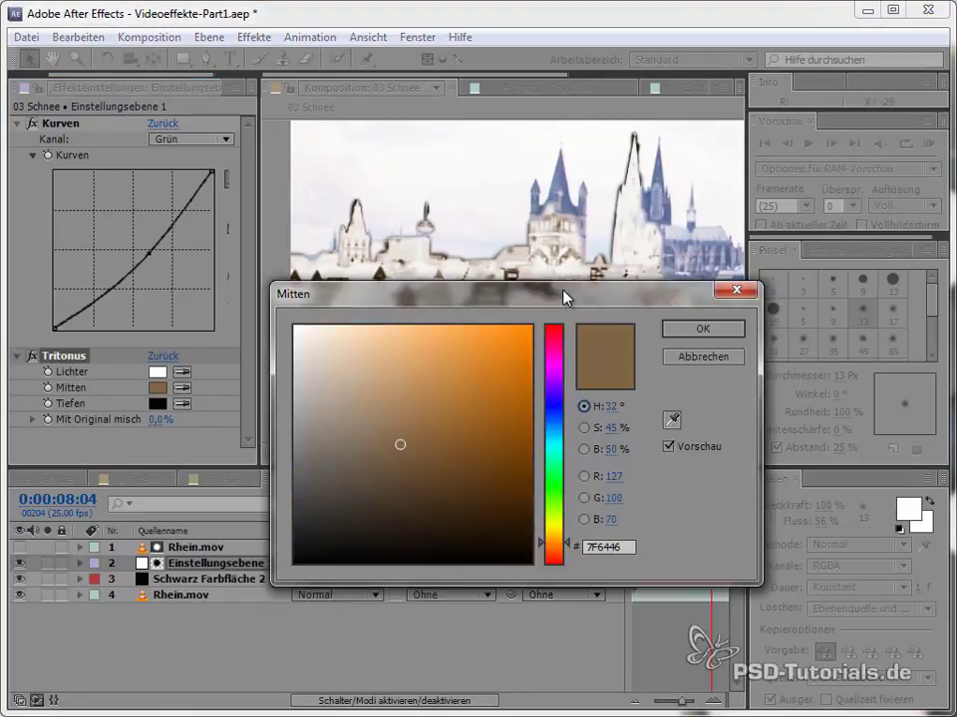
left_click_drag(708, 478, 712, 495)
left_click_drag(512, 430, 528, 413)
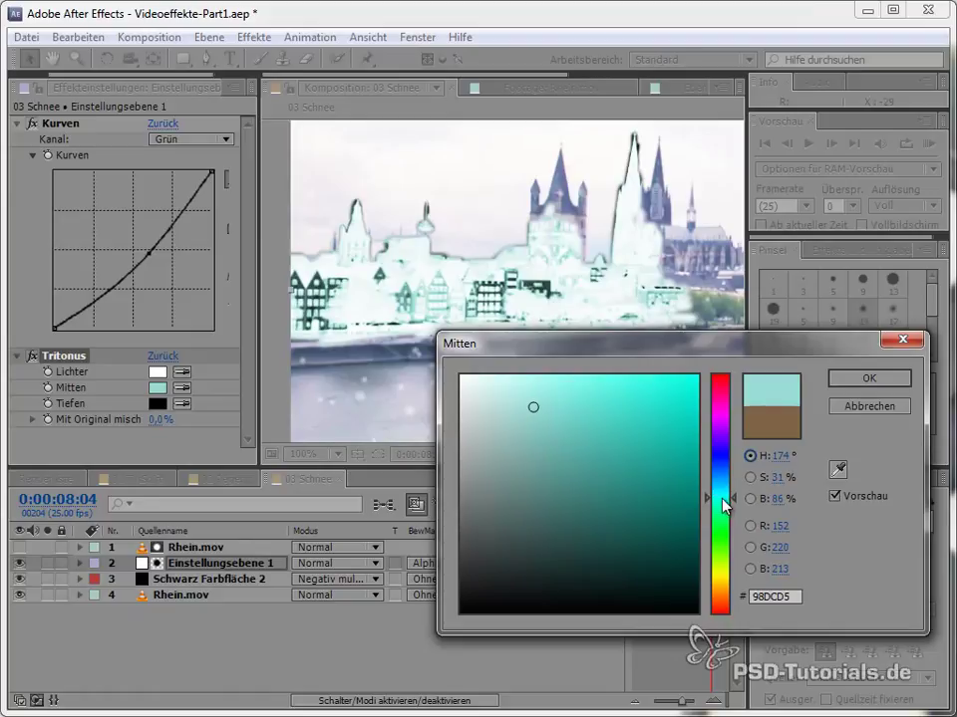
left_click_drag(727, 495, 731, 483)
left_click_drag(533, 407, 563, 381)
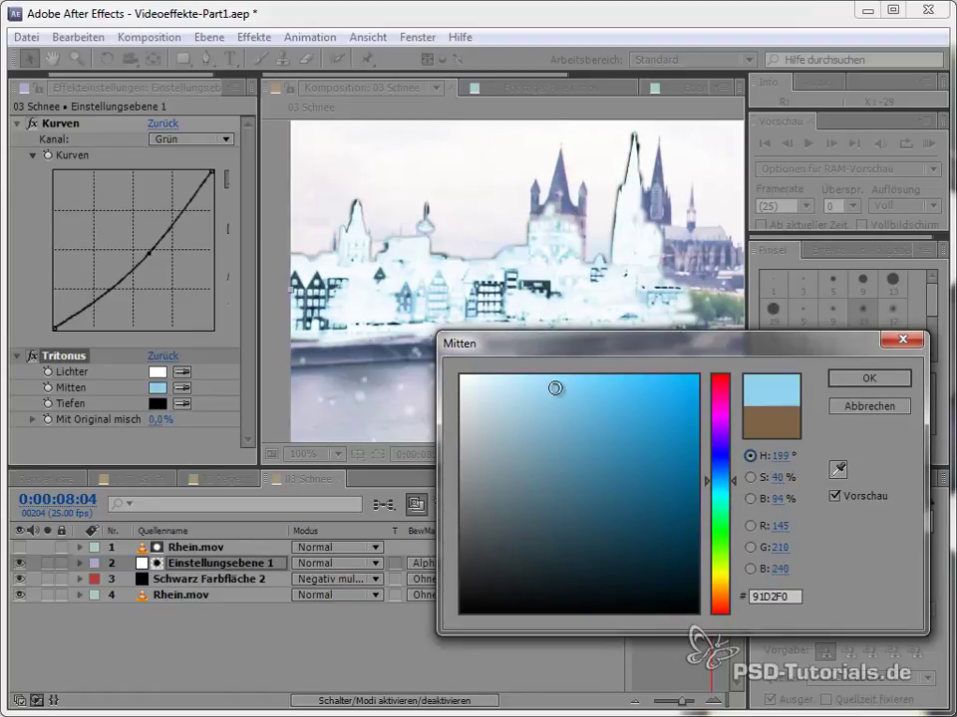
left_click(844, 377)
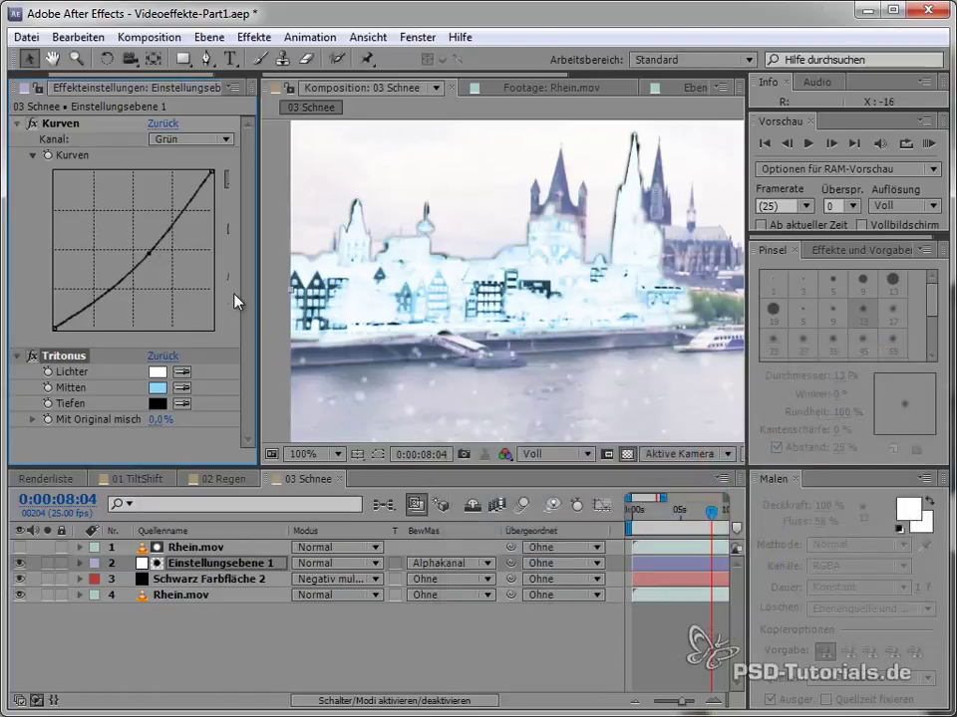
left_click(192, 138)
left_click(188, 158)
- Lift and flatten the inverted RGB curve to brighten the image and fade the blue
mouse_move(165, 248)
left_mouse_down()
mouse_move(182, 284)
mouse_move(173, 269)
left_mouse_up()
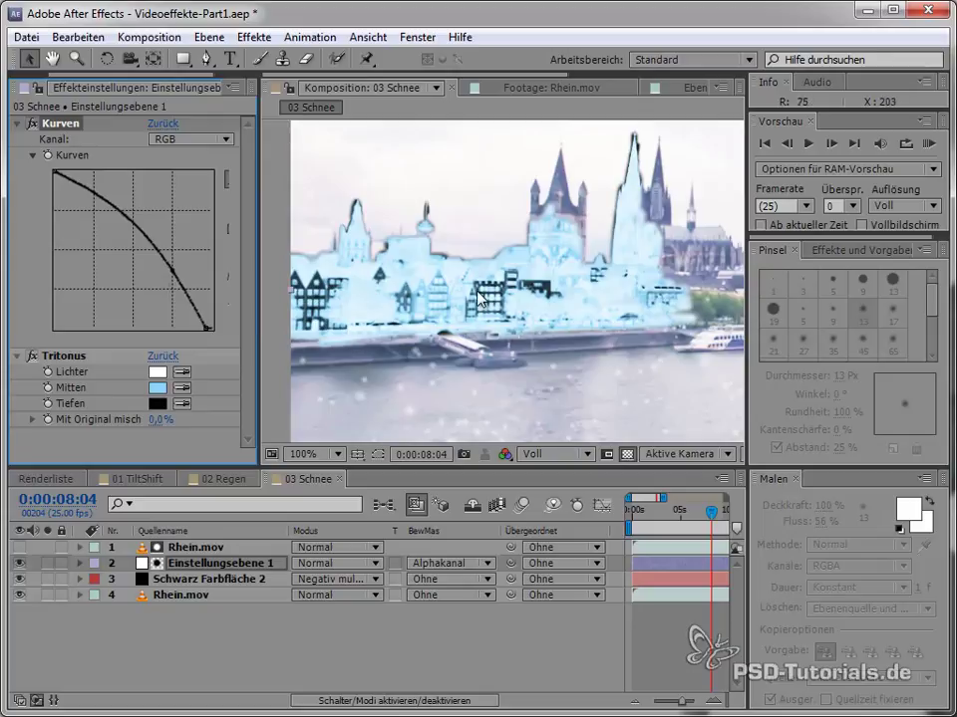
scroll(499, 299, "down", 1)
scroll(518, 319, "up", 2)
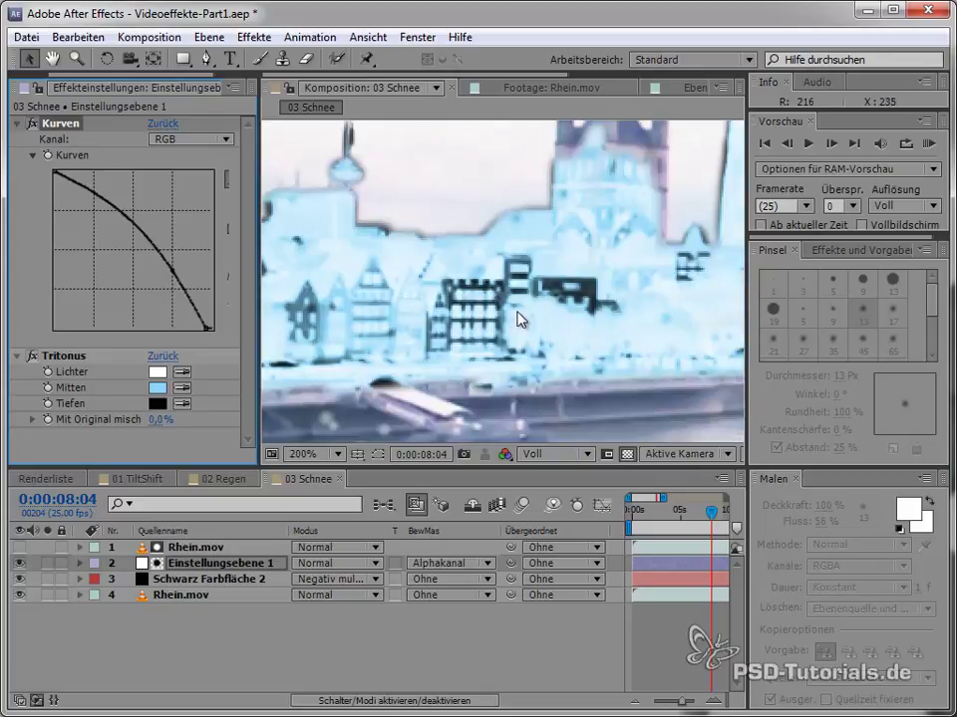
scroll(592, 348, "down", 1)
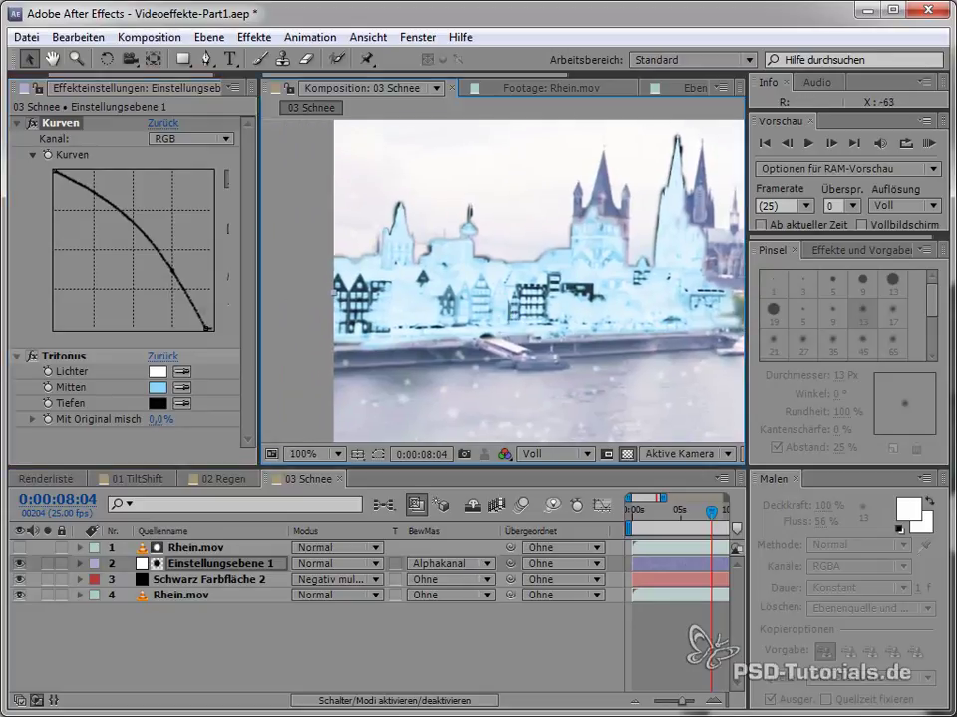
left_click_drag(205, 327, 211, 289)
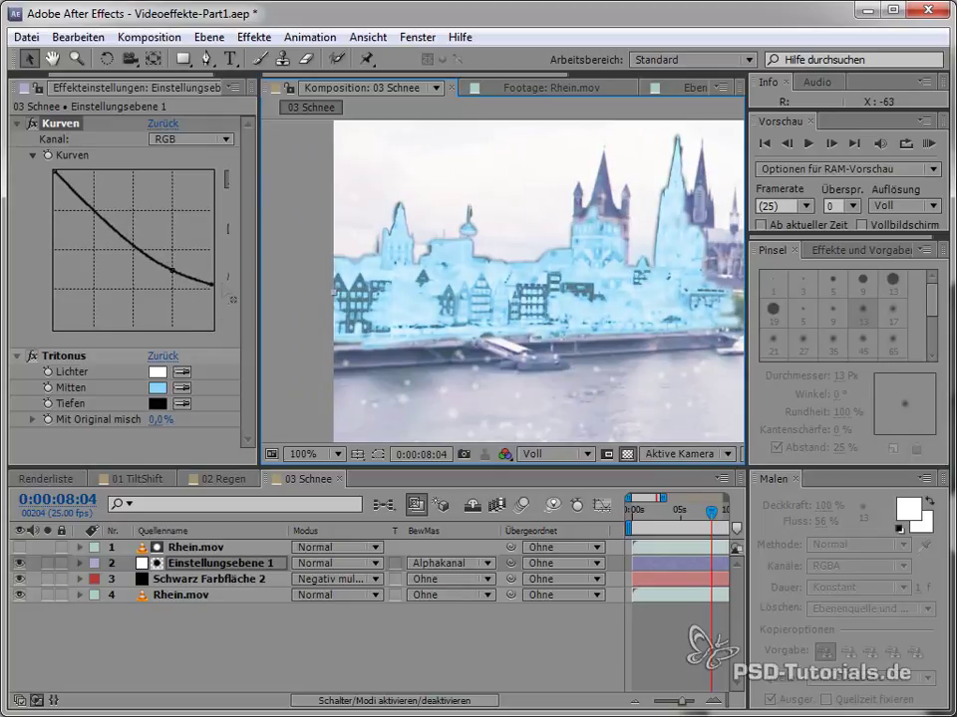
mouse_move(140, 209)
left_mouse_down()
mouse_move(197, 264)
mouse_move(175, 236)
left_mouse_up()
- Change the Tritonus Mitten colour to a muted grey-blue, 7EA2B2
left_click(157, 387)
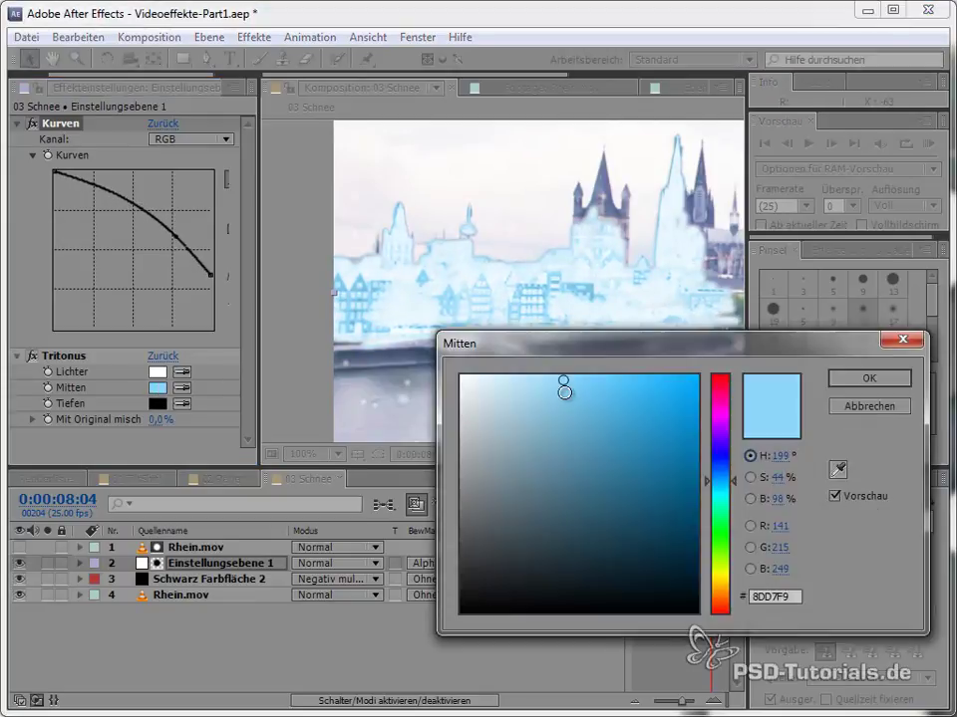
left_click_drag(564, 382, 530, 447)
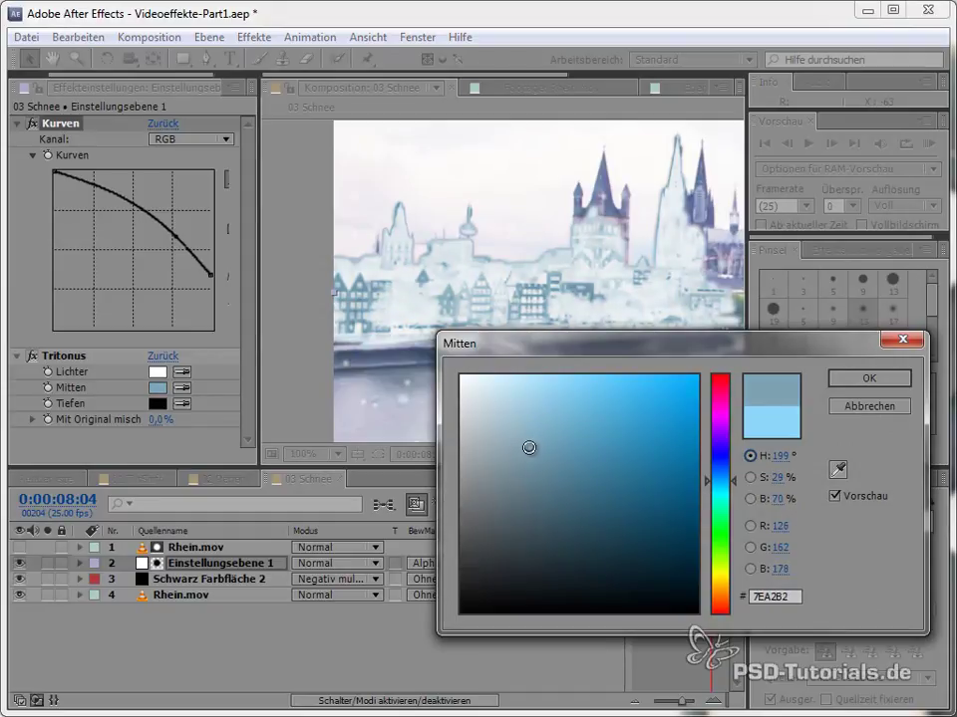
left_click(858, 379)
- Zoom and pan around the 03 Schnee preview to inspect the snowy cathedral skyline
scroll(508, 336, "up", 1)
scroll(513, 335, "down", 2)
key("space")
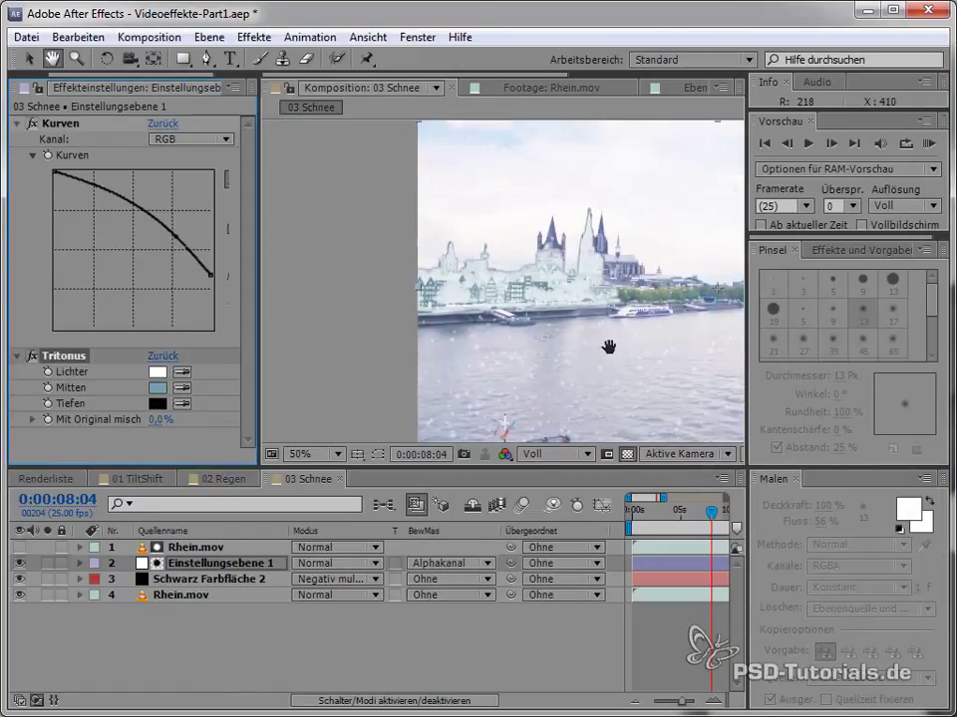
scroll(499, 369, "up", 1)
key("space")
mouse_move(447, 327)
left_mouse_down()
mouse_move(538, 315)
mouse_move(460, 293)
left_mouse_up()
scroll(538, 346, "up", 2)
scroll(441, 279, "down", 2)
scroll(464, 284, "down", 1)
scroll(464, 284, "up", 1)
scroll(463, 284, "up", 1)
key("space")
left_click_drag(668, 265, 539, 273)
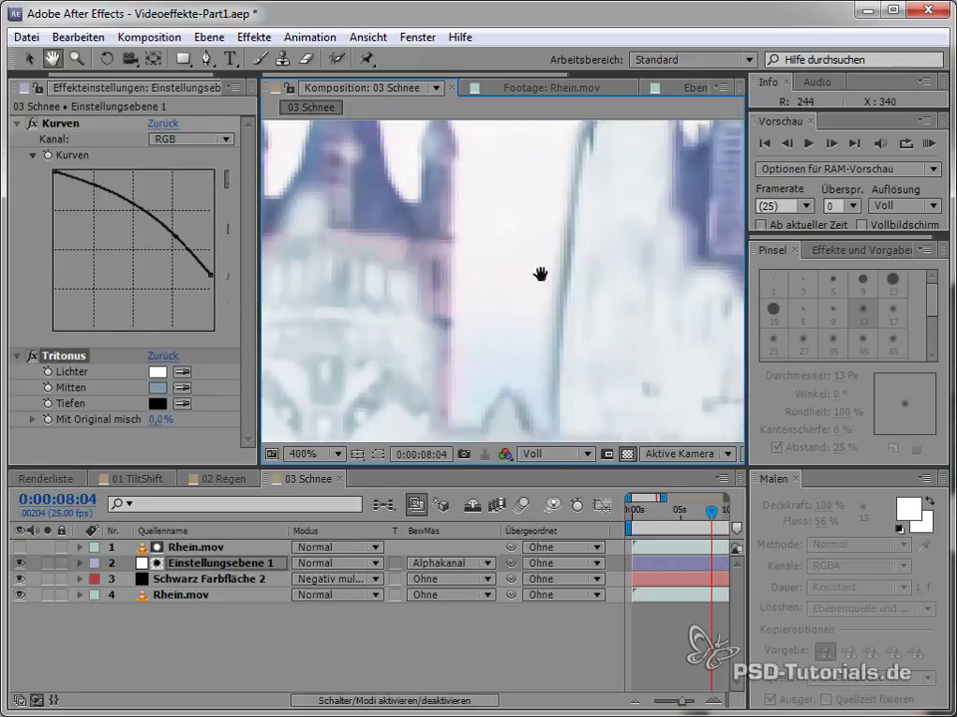
scroll(562, 273, "down", 1)
scroll(522, 317, "down", 1)
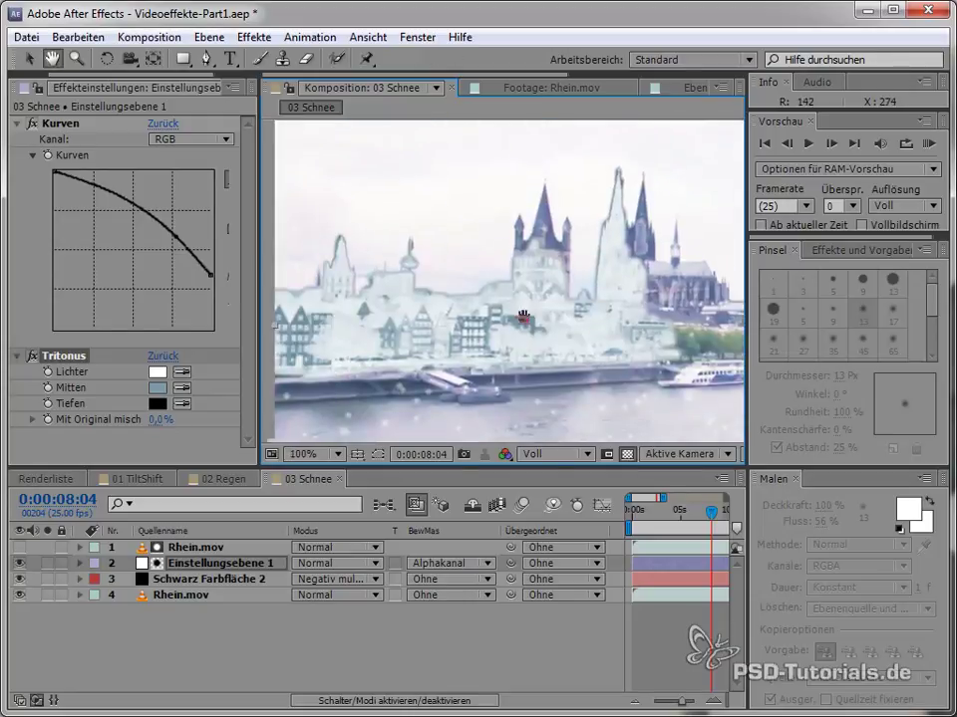
left_click_drag(522, 318, 537, 321)
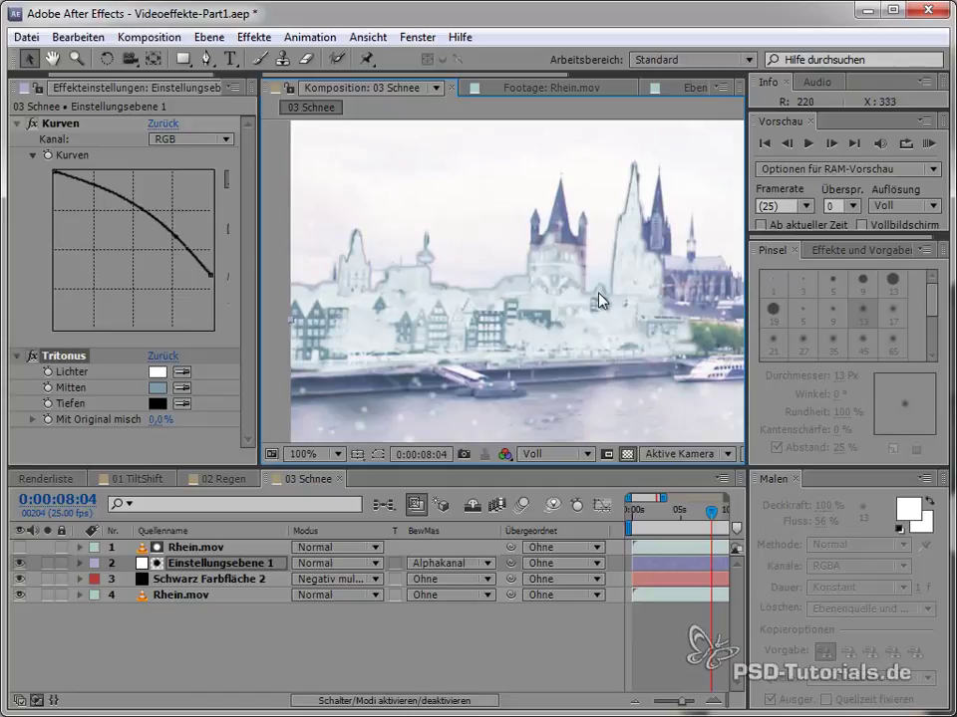
scroll(546, 315, "down", 2)
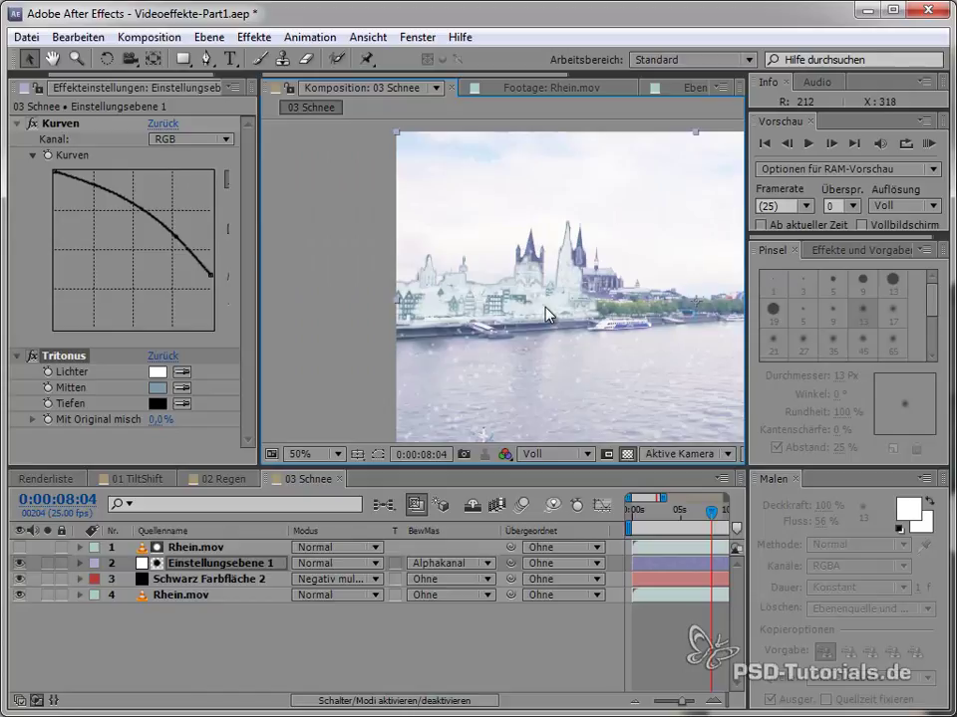
- Create a composition from Rhein.mov and rename it '04 OldMovie'
left_click(31, 85)
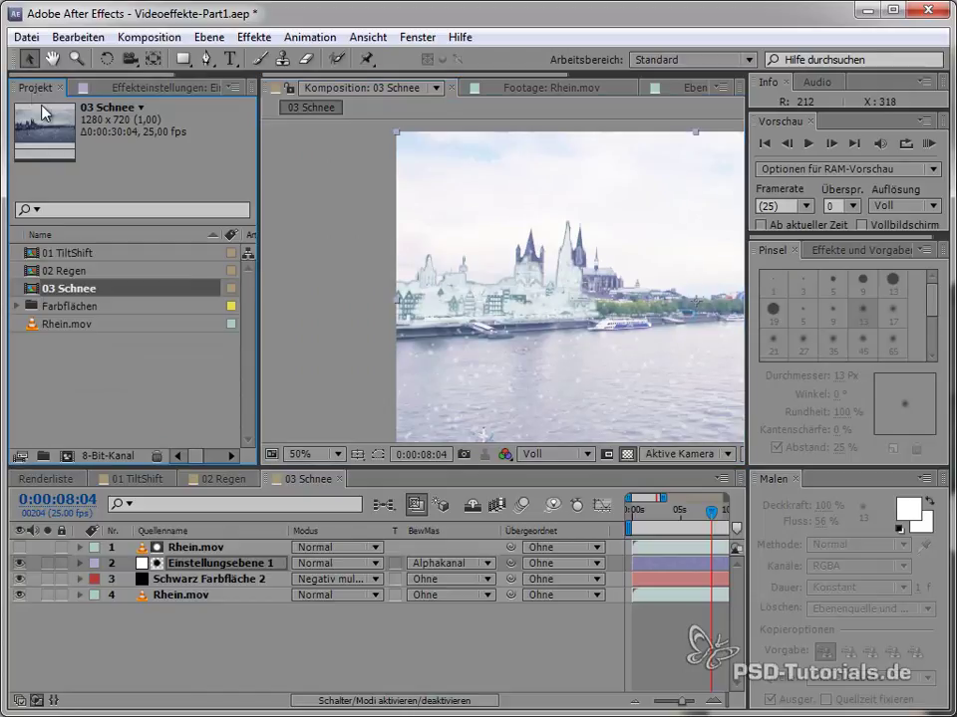
mouse_move(60, 324)
left_mouse_down()
mouse_move(72, 465)
mouse_move(67, 458)
left_mouse_up()
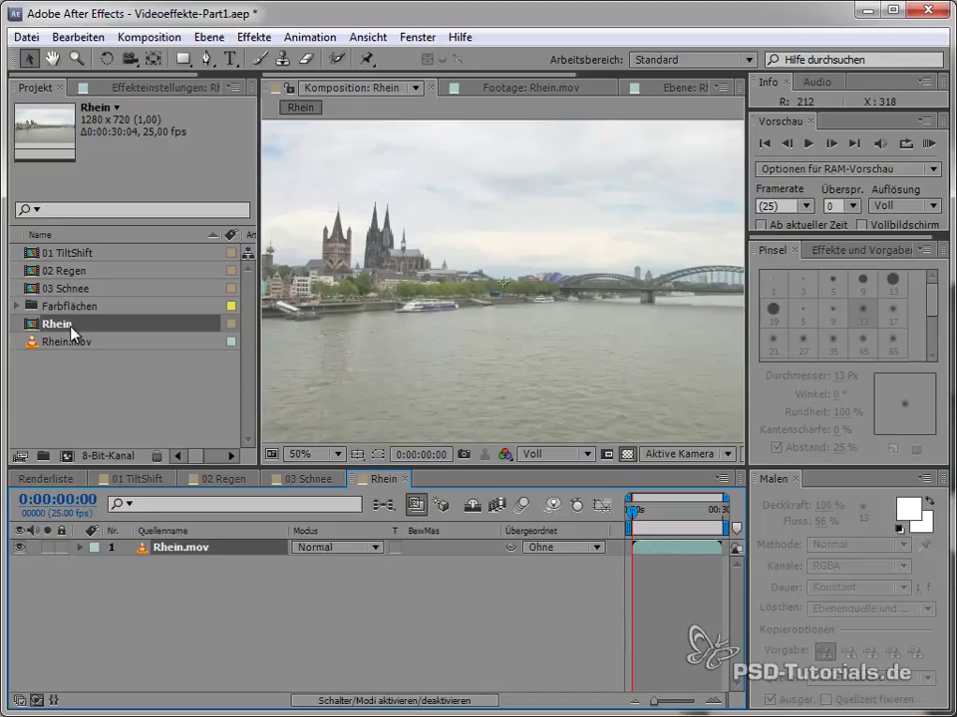
key("Return")
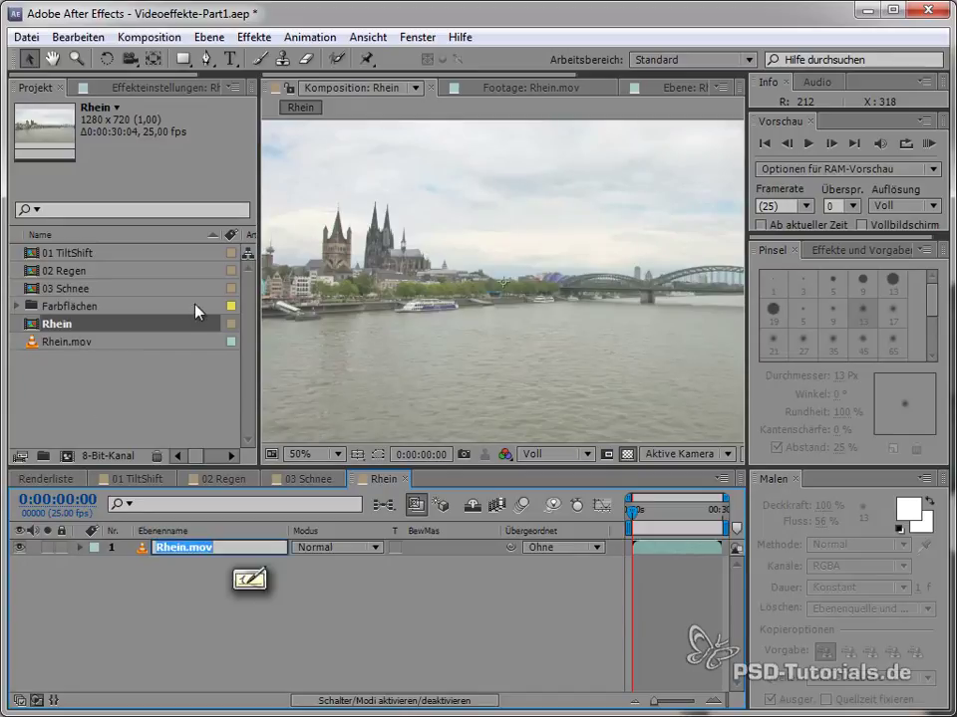
left_click(90, 337)
left_click(88, 327)
key("Return")
type("04")
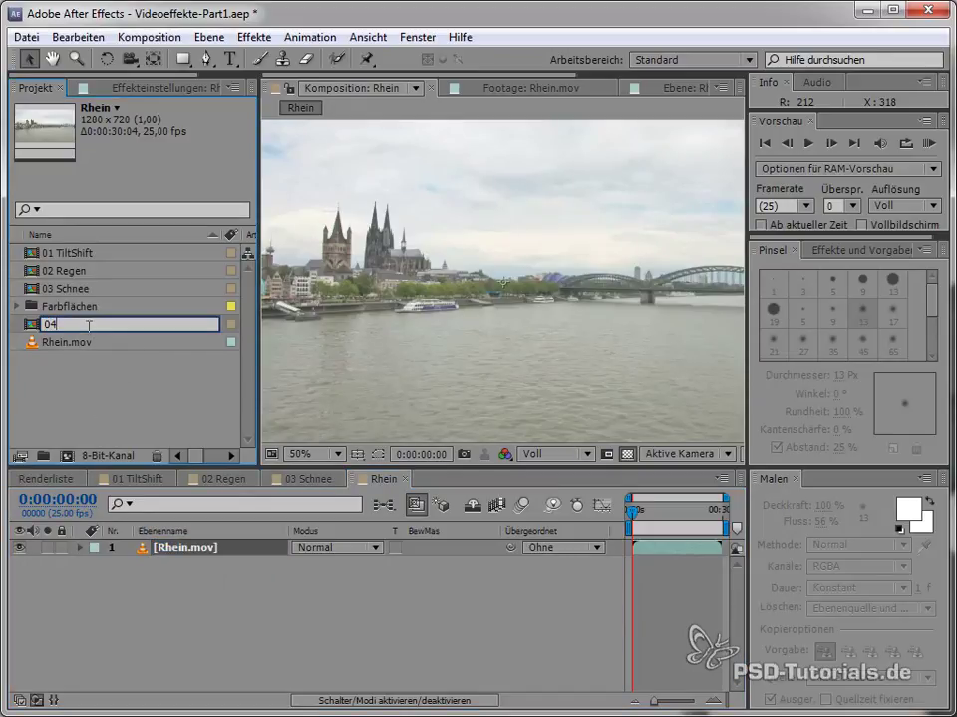
type(" OldMovie")
key("Return")
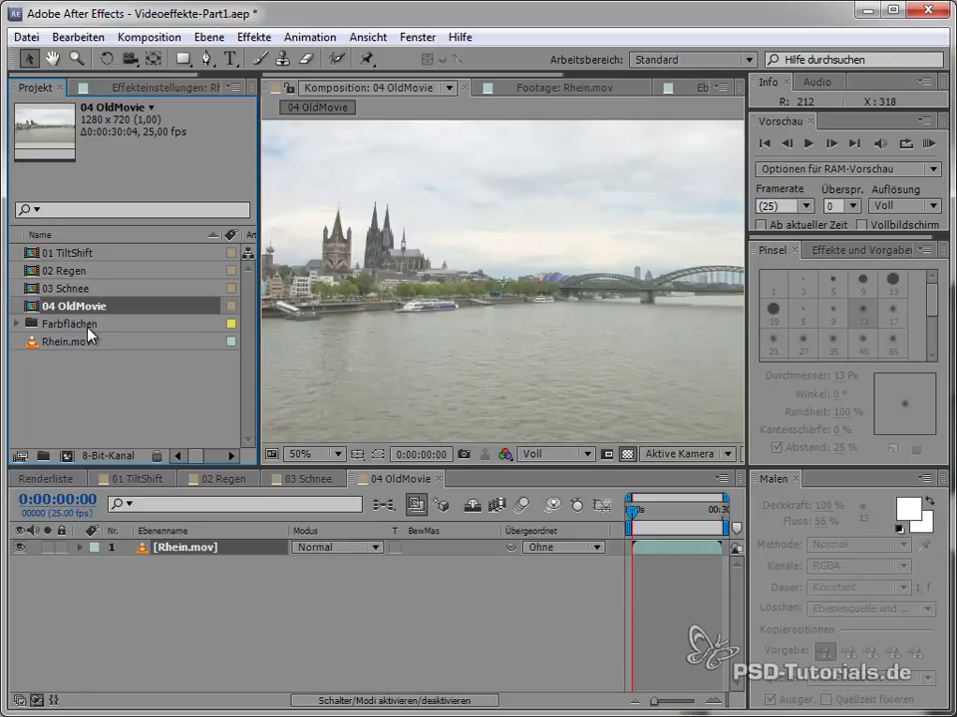
- Close the Pinsel and Malen panels and widen the composition viewer
left_click(794, 250)
left_click(797, 479)
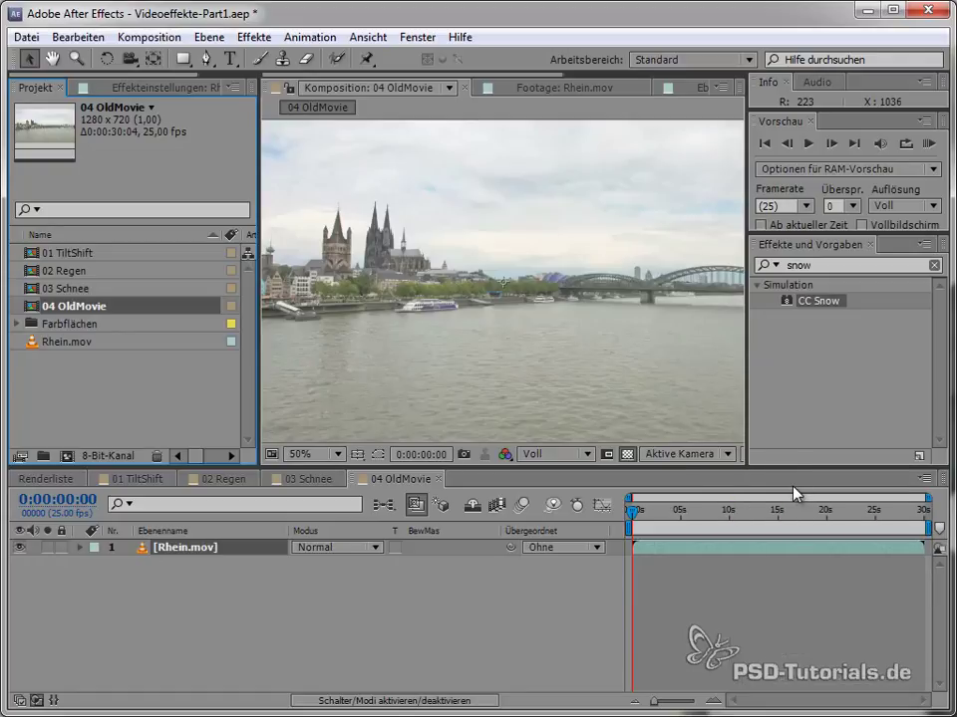
left_click_drag(745, 397, 854, 389)
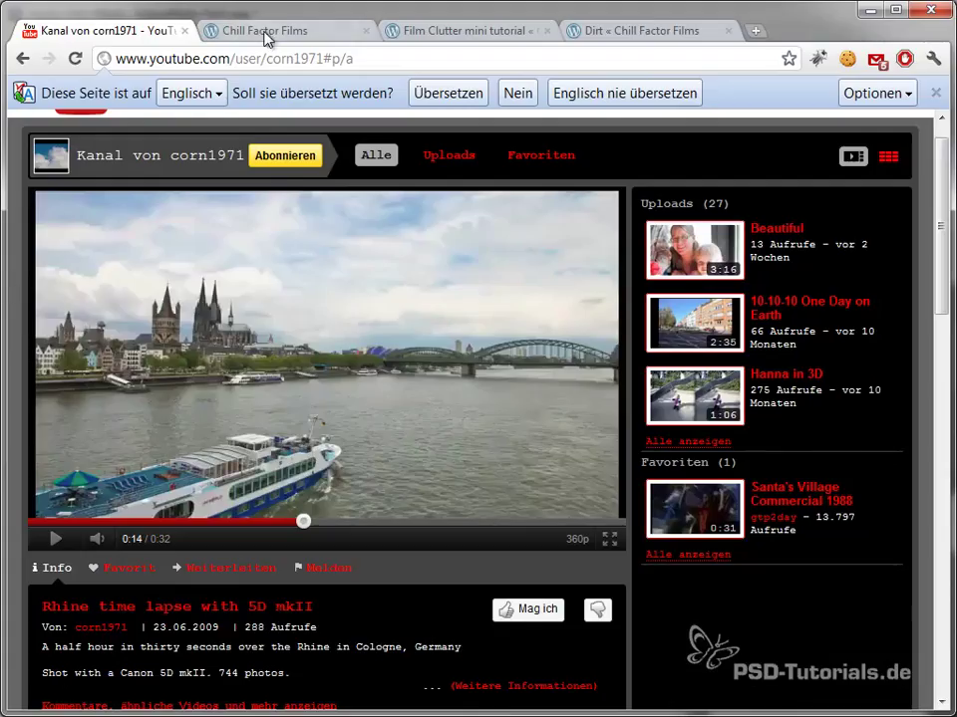
- Go to the Chill Factor Films site and its Scratchtapes Dirt product page
left_click(267, 32)
scroll(297, 387, "down", 2)
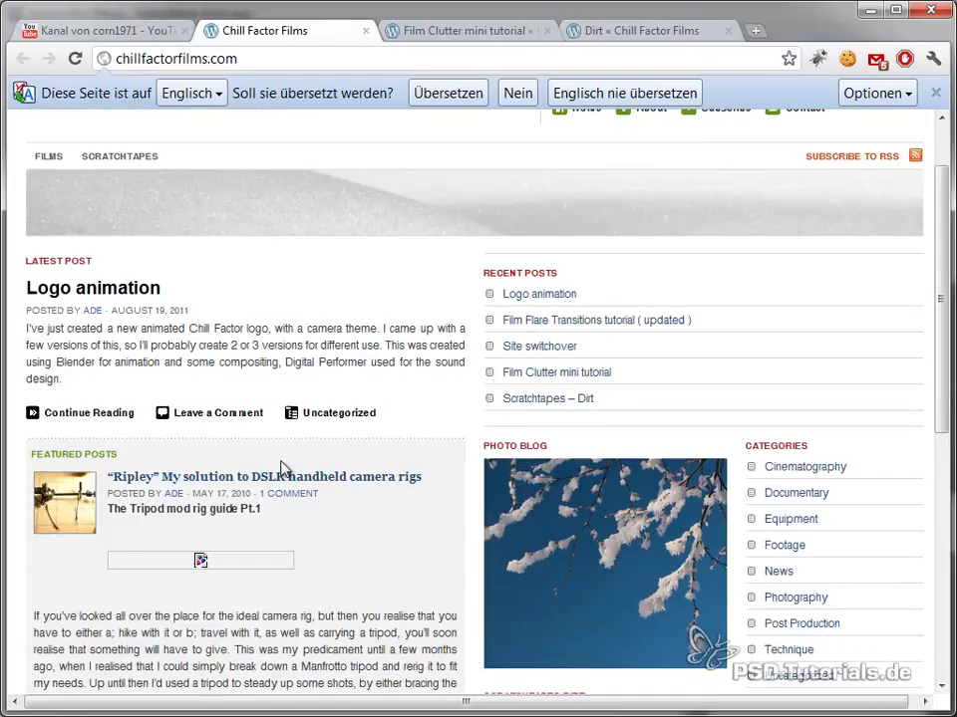
scroll(327, 449, "down", 10)
scroll(319, 468, "down", 2)
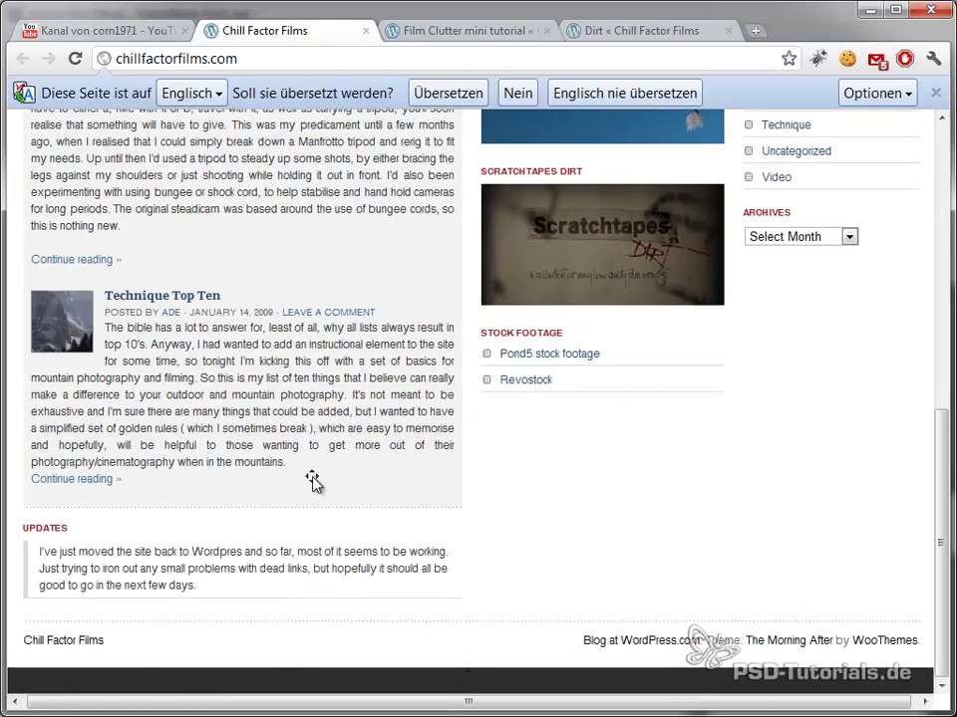
scroll(369, 379, "up", 1)
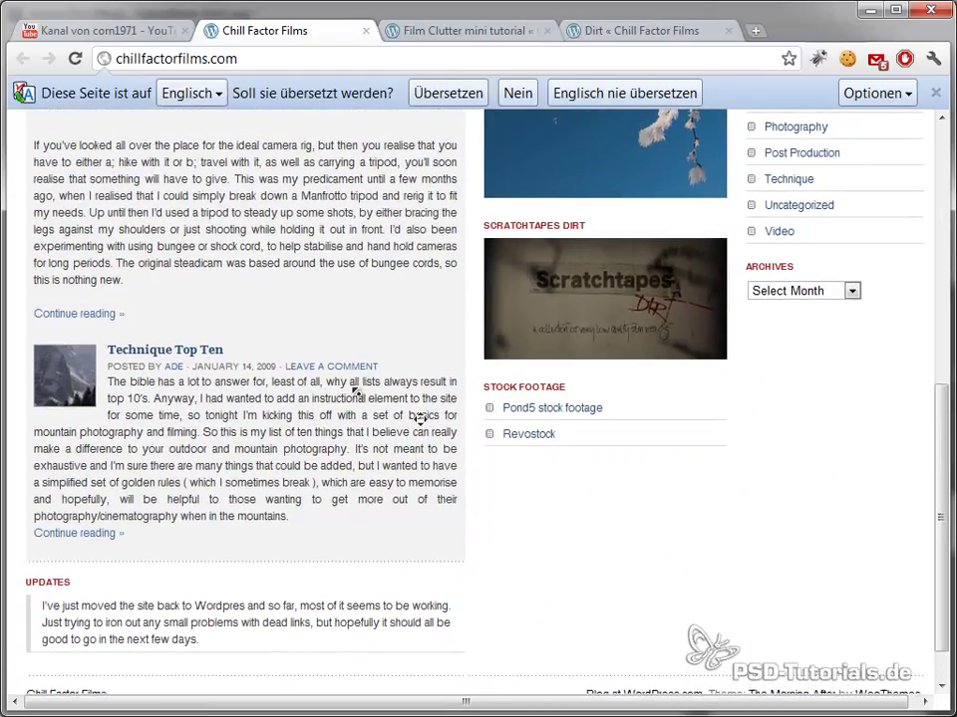
scroll(386, 315, "left", 1)
left_click(629, 39)
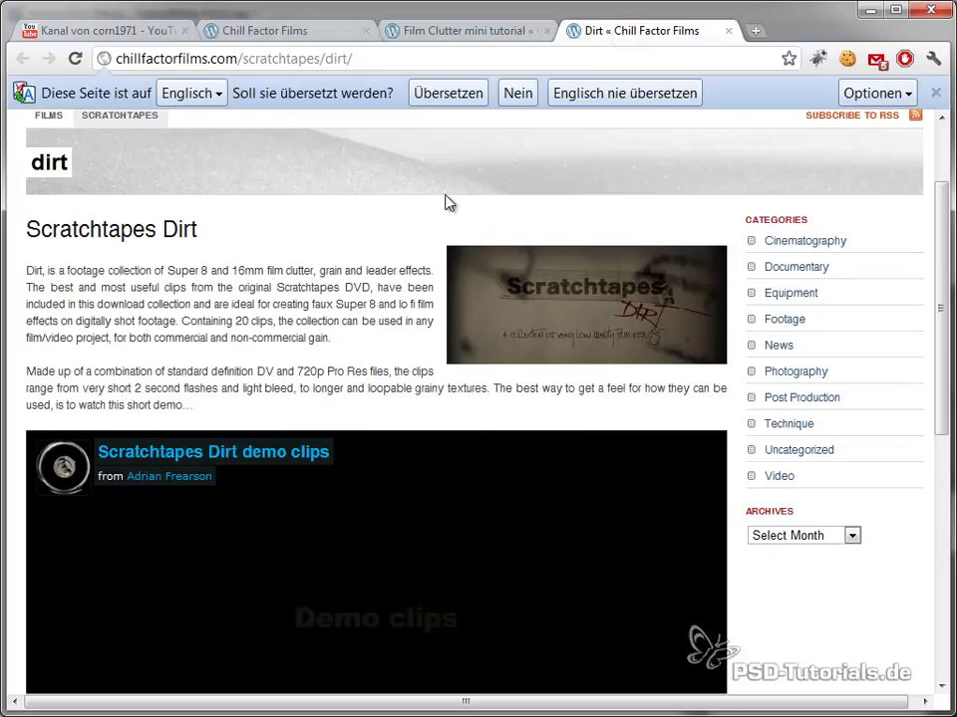
scroll(333, 442, "down", 1)
scroll(333, 442, "down", 3)
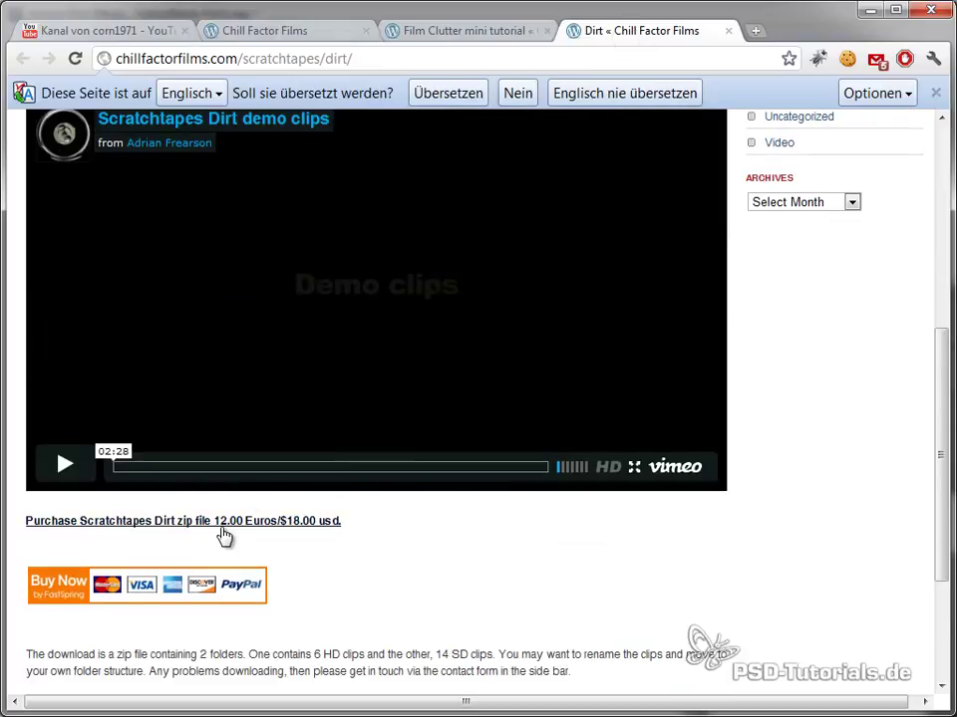
- Play the Scratchtapes Dirt demo and skip ahead through 00:58, 01:30 and 02:02
left_click(65, 464)
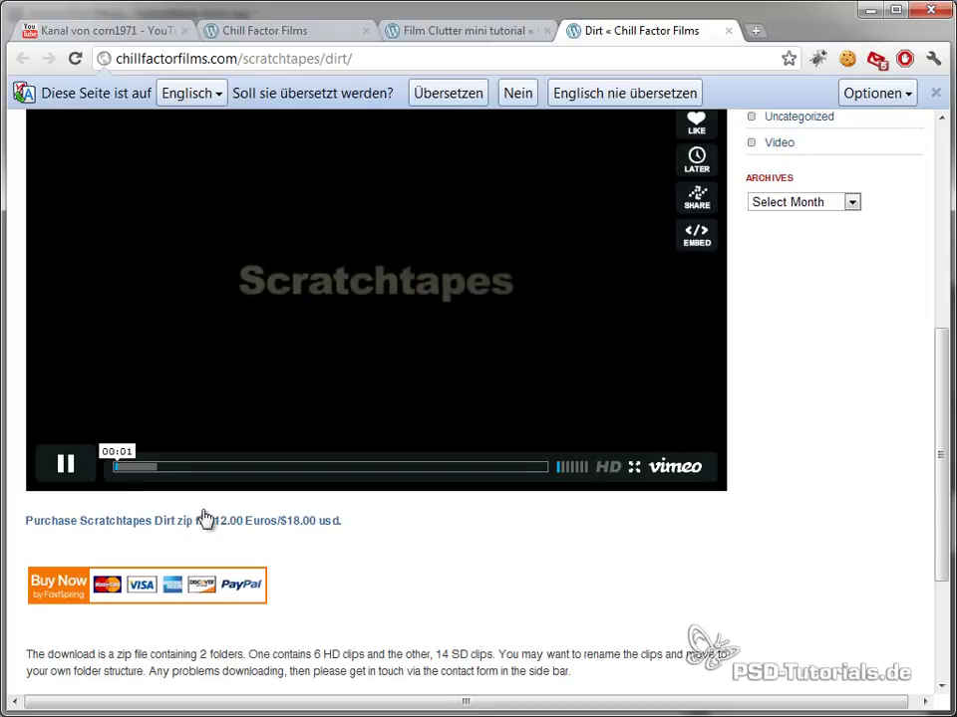
middle_click(436, 570)
middle_click(447, 519)
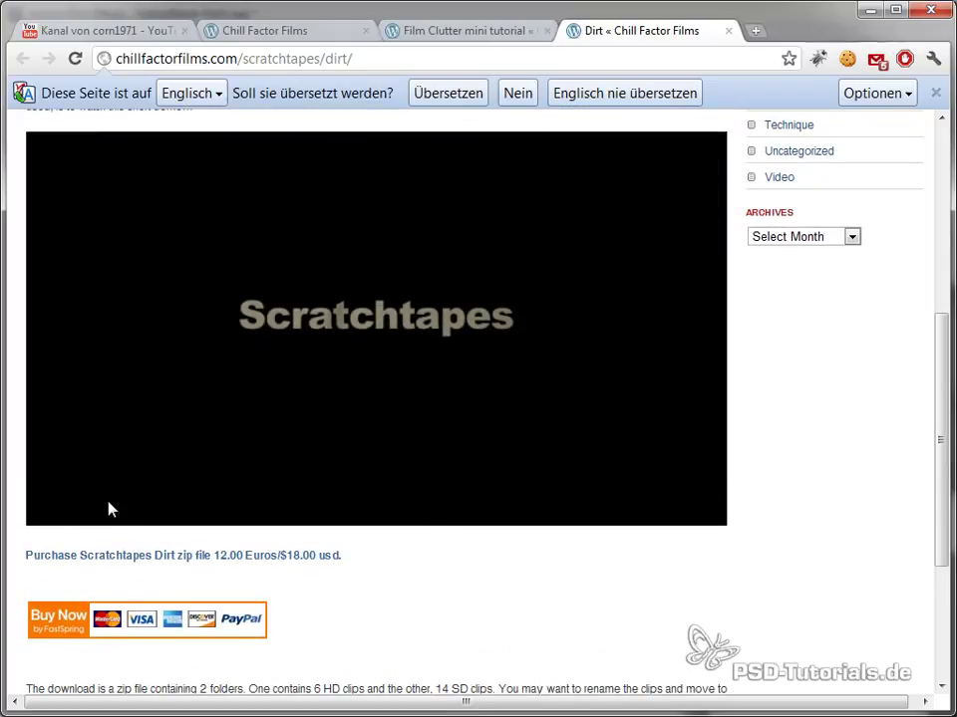
mouse_move(454, 439)
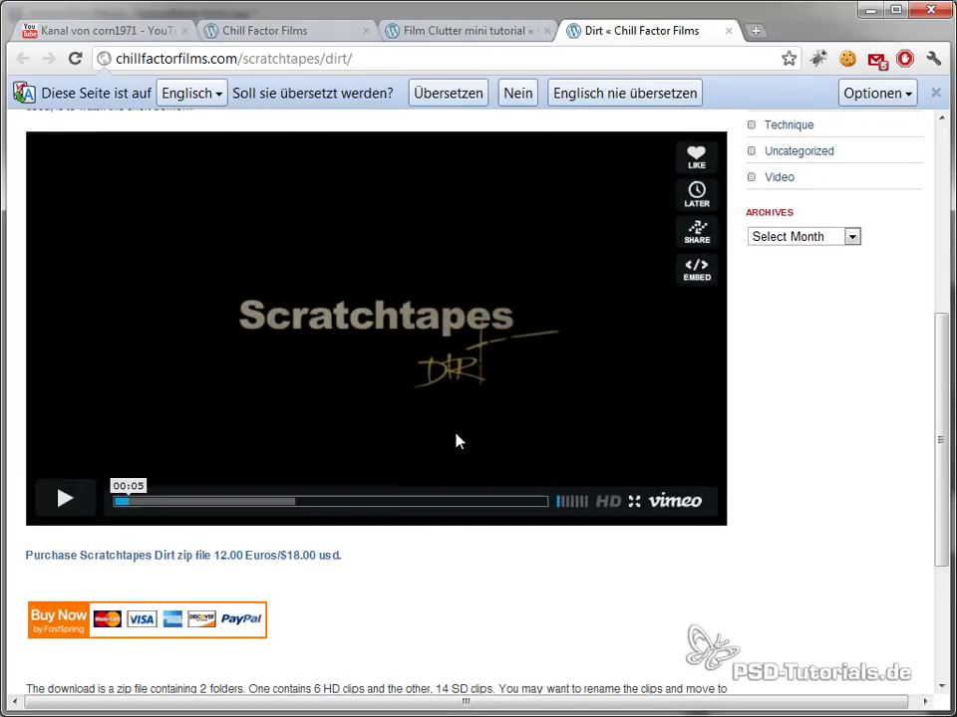
left_click(284, 501)
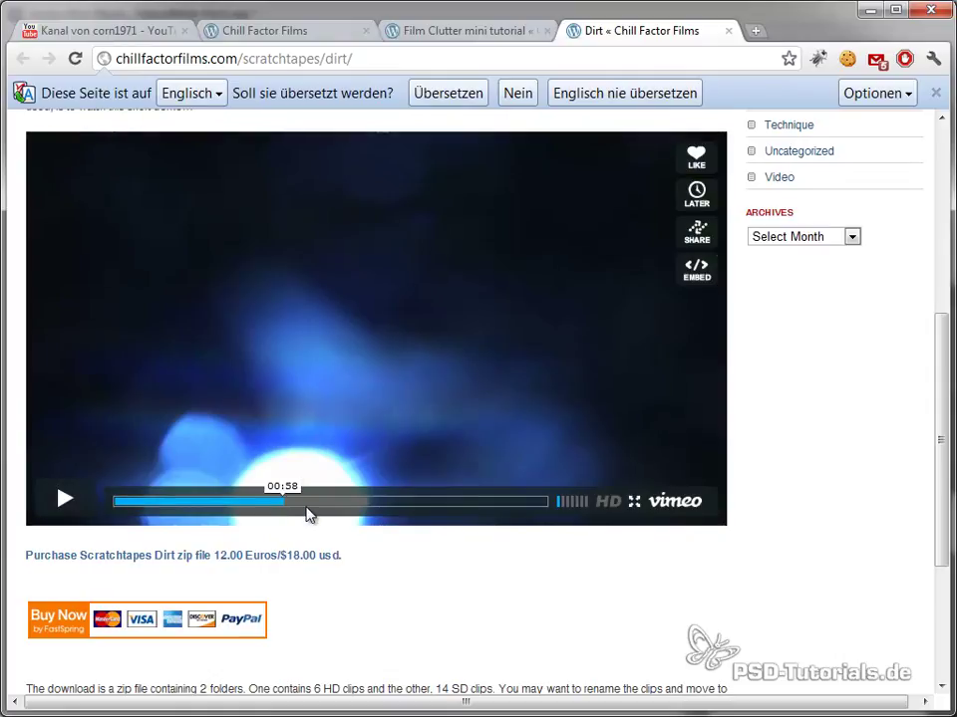
left_click_drag(325, 501, 384, 501)
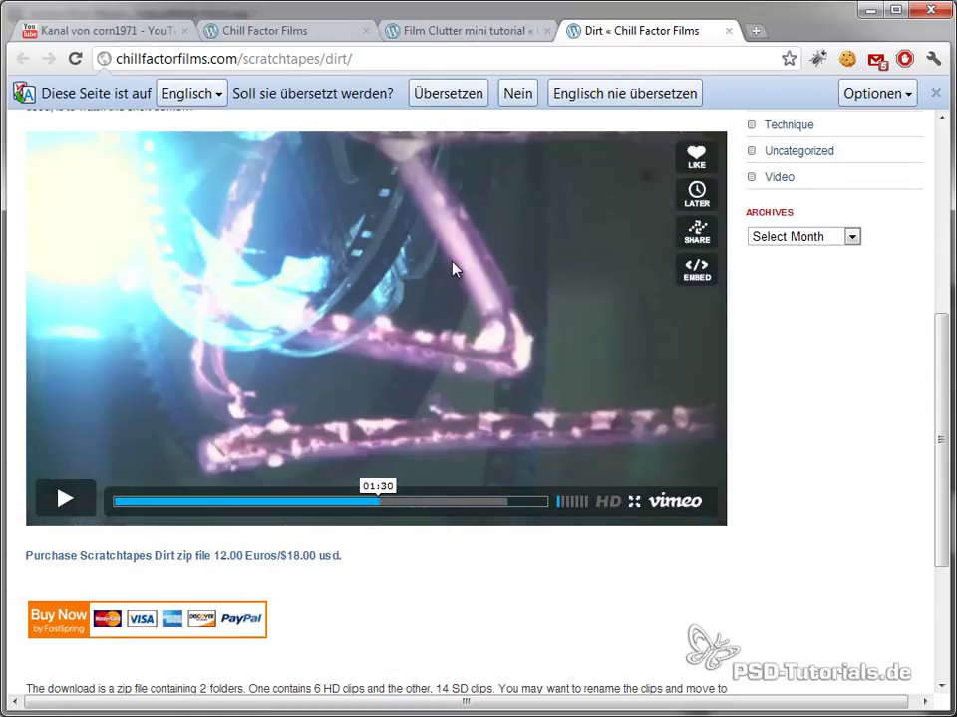
left_click_drag(380, 502, 477, 502)
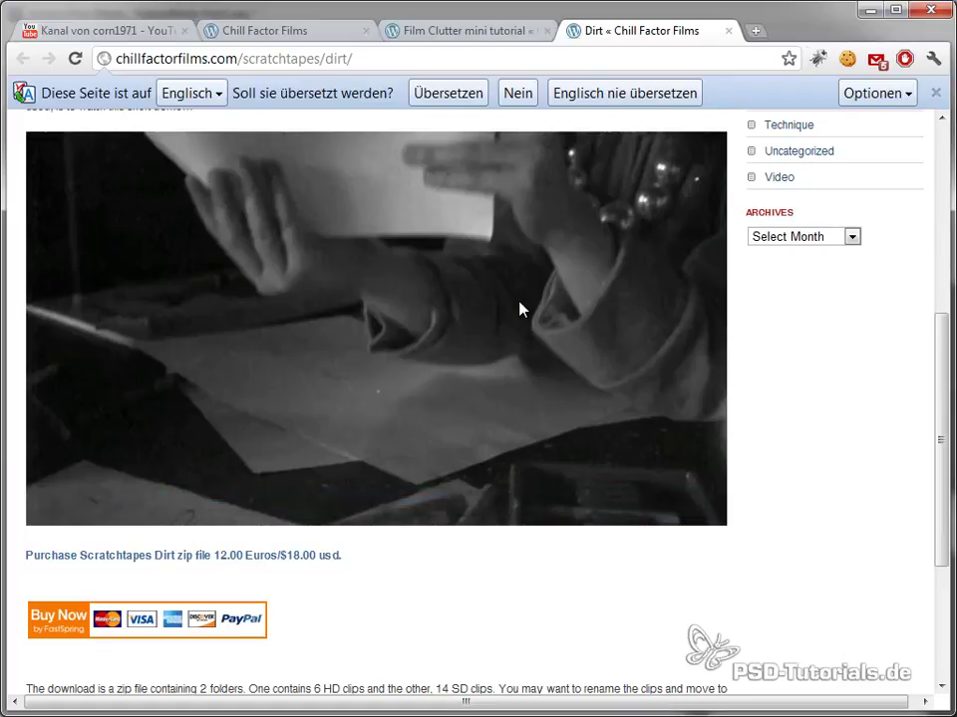
- Follow the Film Clutter tutorial's free clip download link to the ClutterBW.zip page
left_click(488, 36)
middle_click(469, 368)
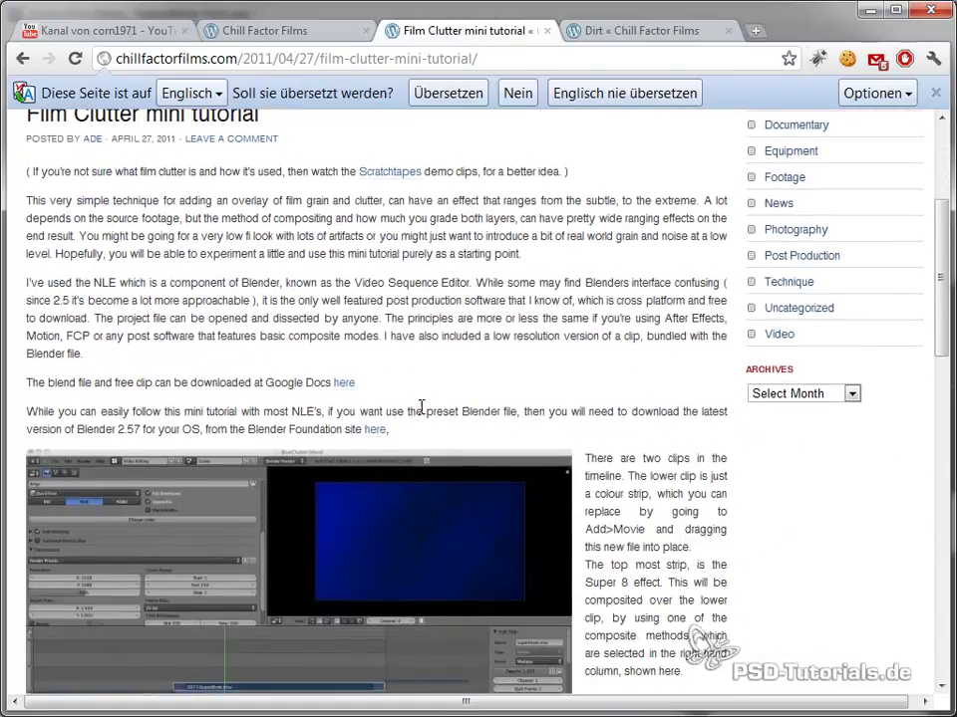
scroll(551, 276, "down", 3)
scroll(559, 337, "down", 2)
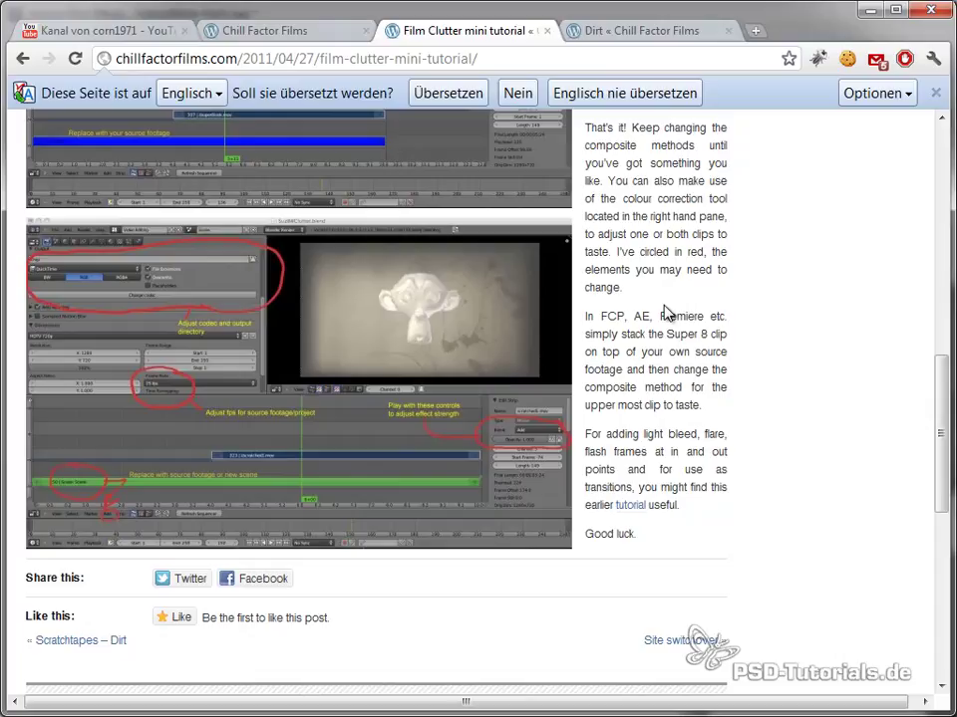
middle_click(764, 487)
middle_click(764, 295)
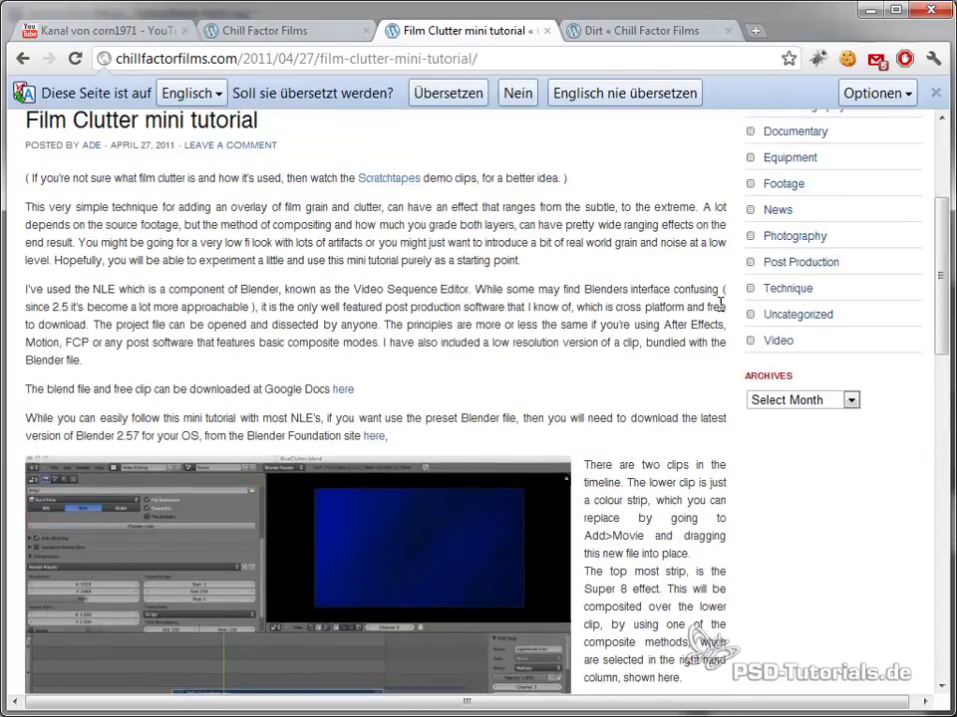
left_click_drag(146, 391, 117, 394)
left_click(122, 410)
middle_click(343, 394)
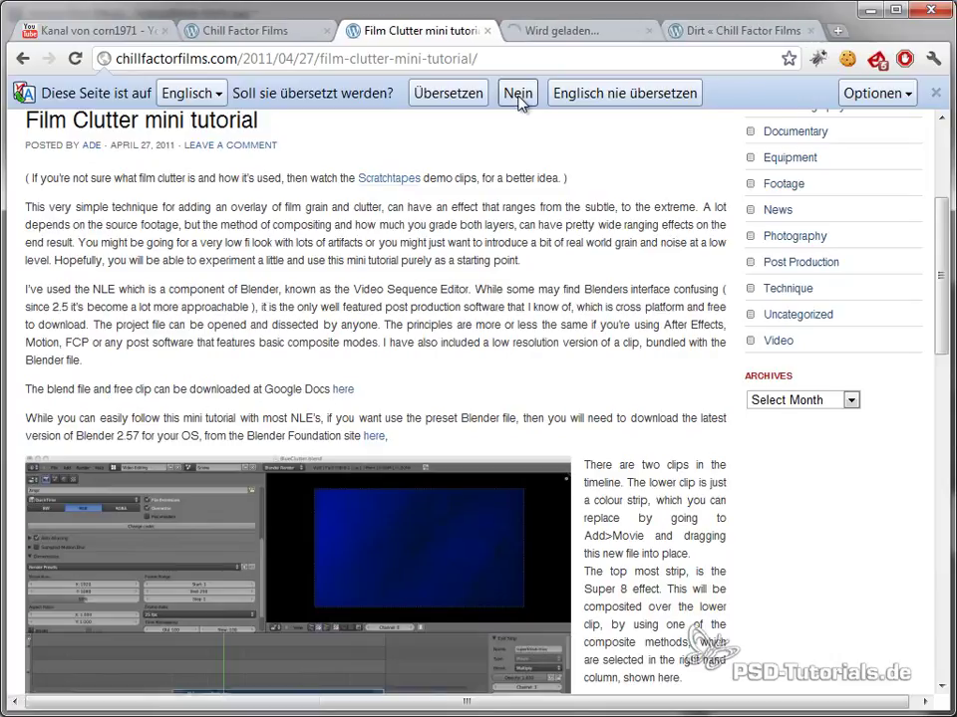
left_click(559, 31)
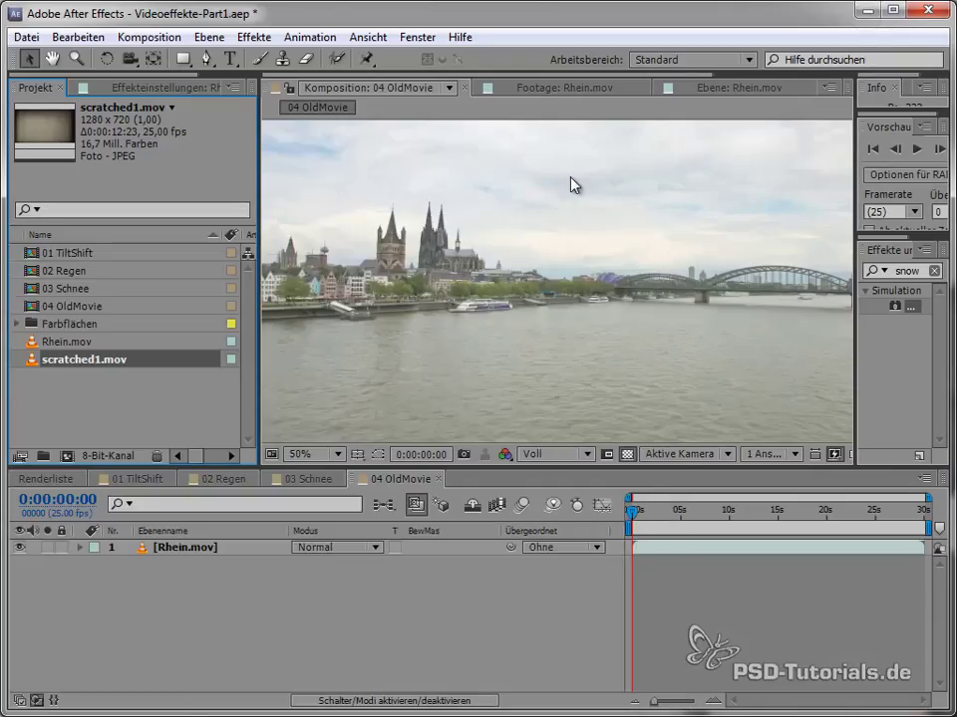
- Preview scratched1.mov by scrubbing through its frames, then go back to 04 OldMovie
left_click(124, 402)
left_click(101, 361)
double_click(36, 362)
left_click_drag(292, 422, 507, 412)
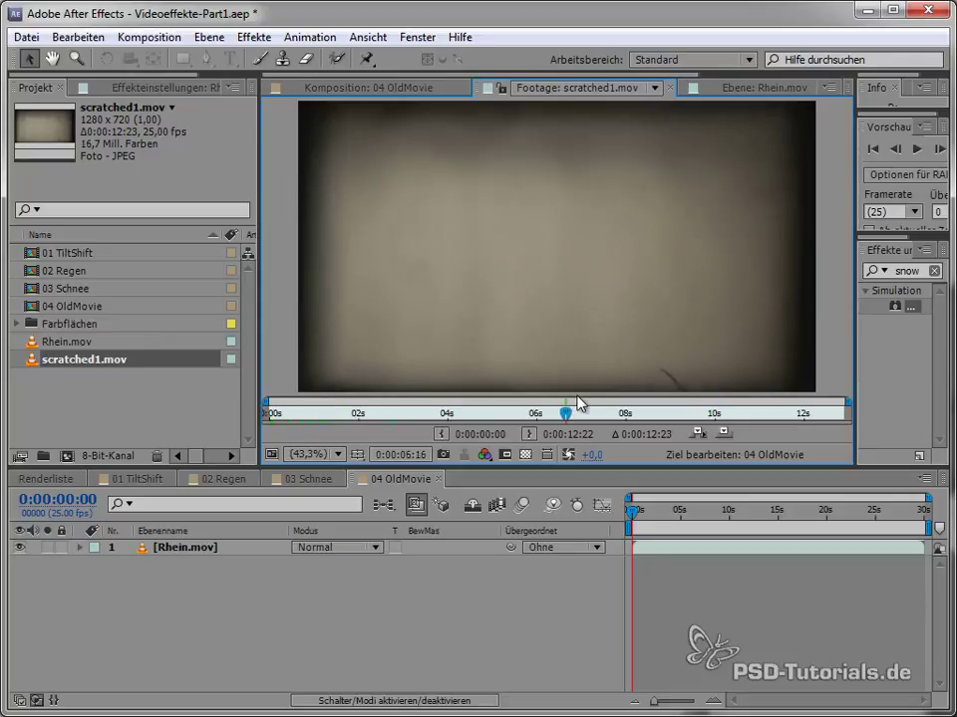
left_click_drag(338, 413, 481, 413)
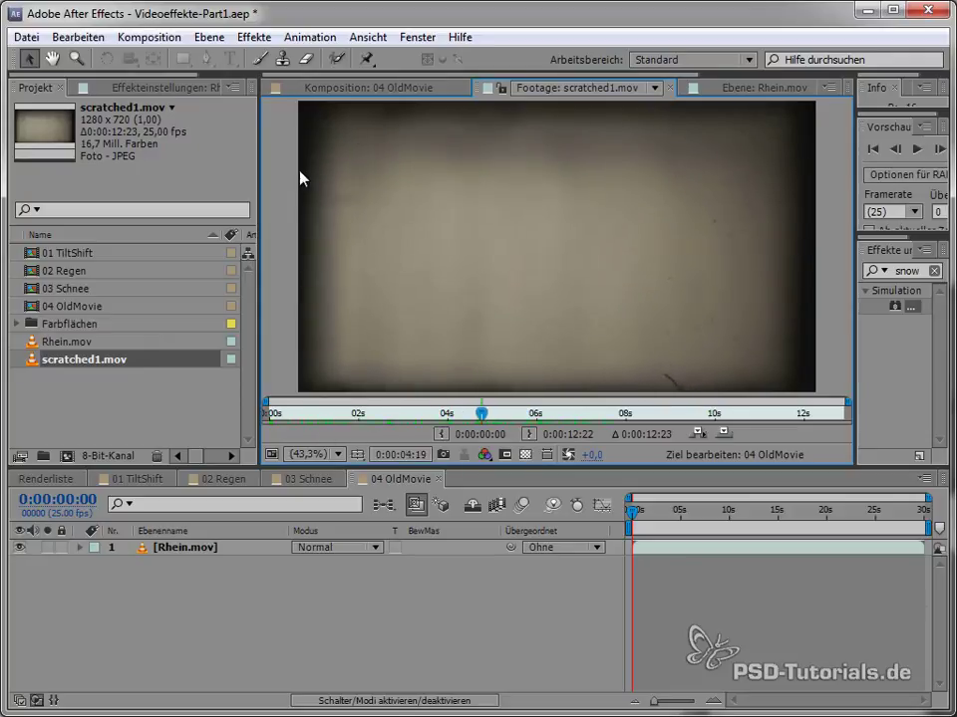
left_click_drag(481, 412, 797, 412)
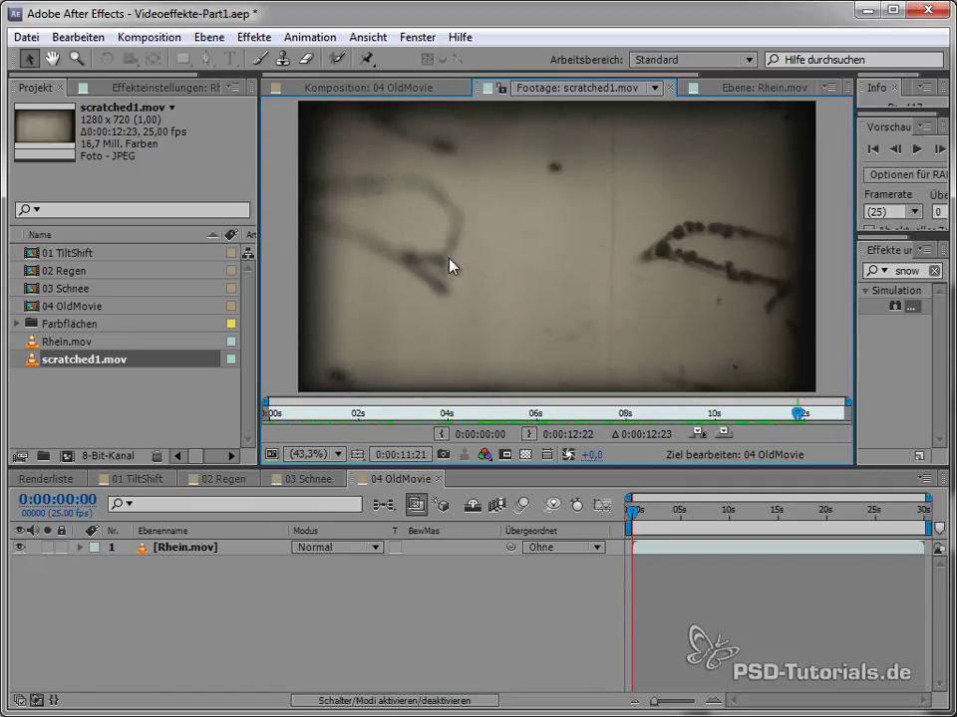
left_click(364, 88)
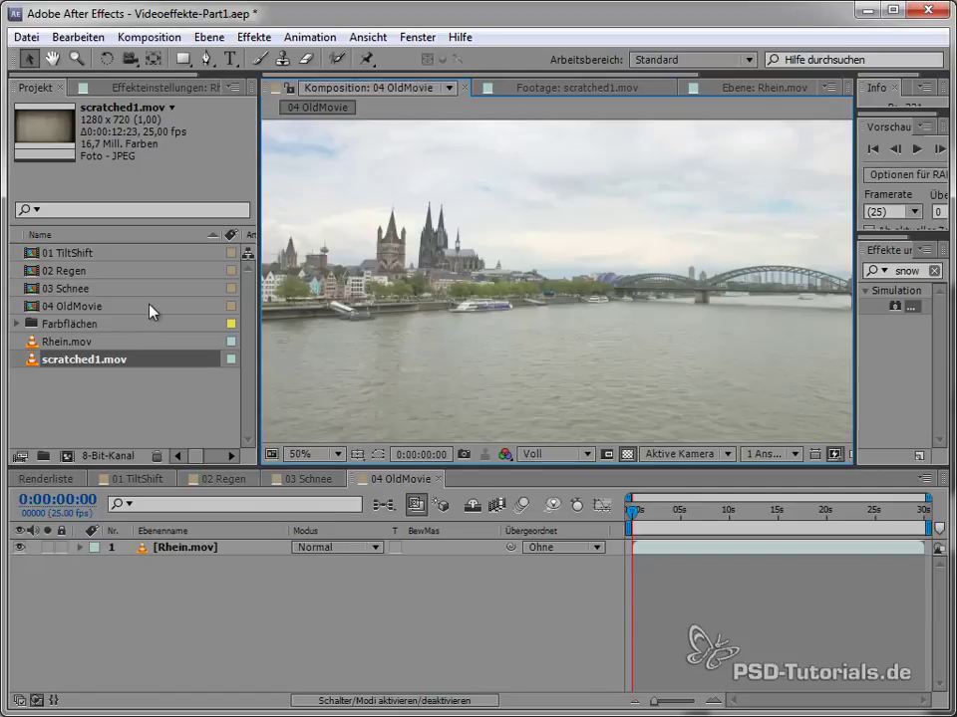
- Add scratched1.mov above Rhein.mov and trim the composition to the work area ending at 0:00:12:22
left_click_drag(112, 370, 188, 551)
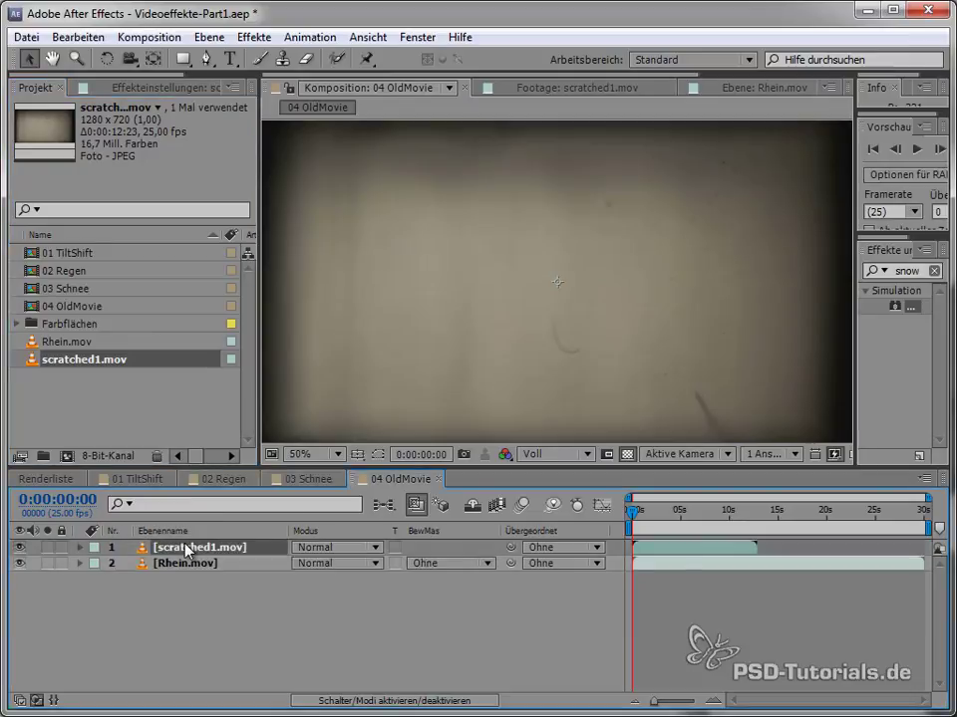
left_click_drag(656, 513, 759, 517)
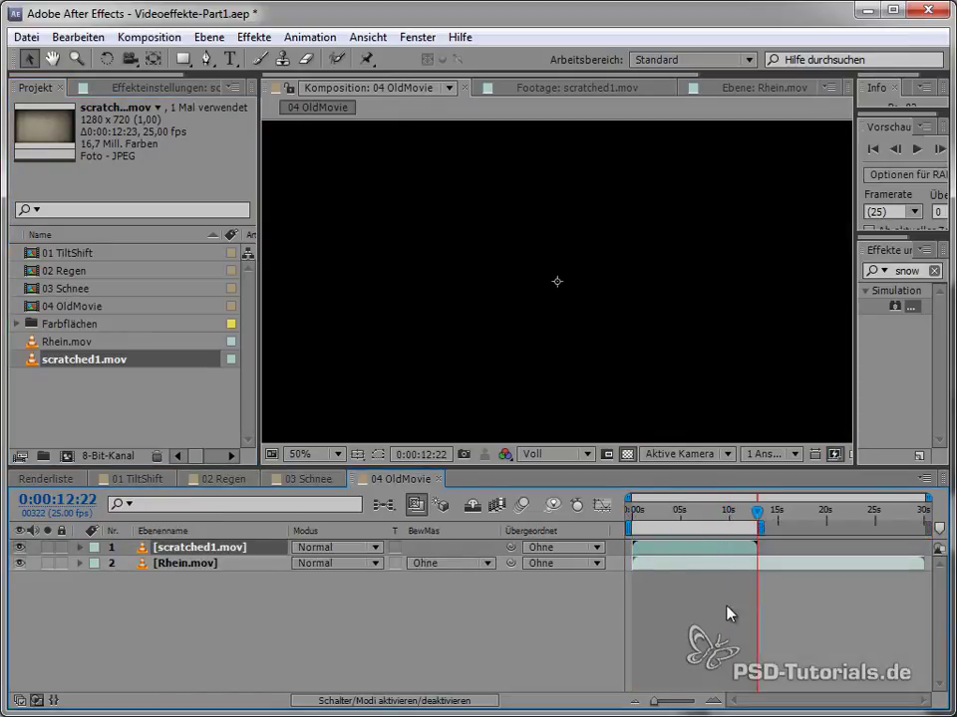
right_click(709, 526)
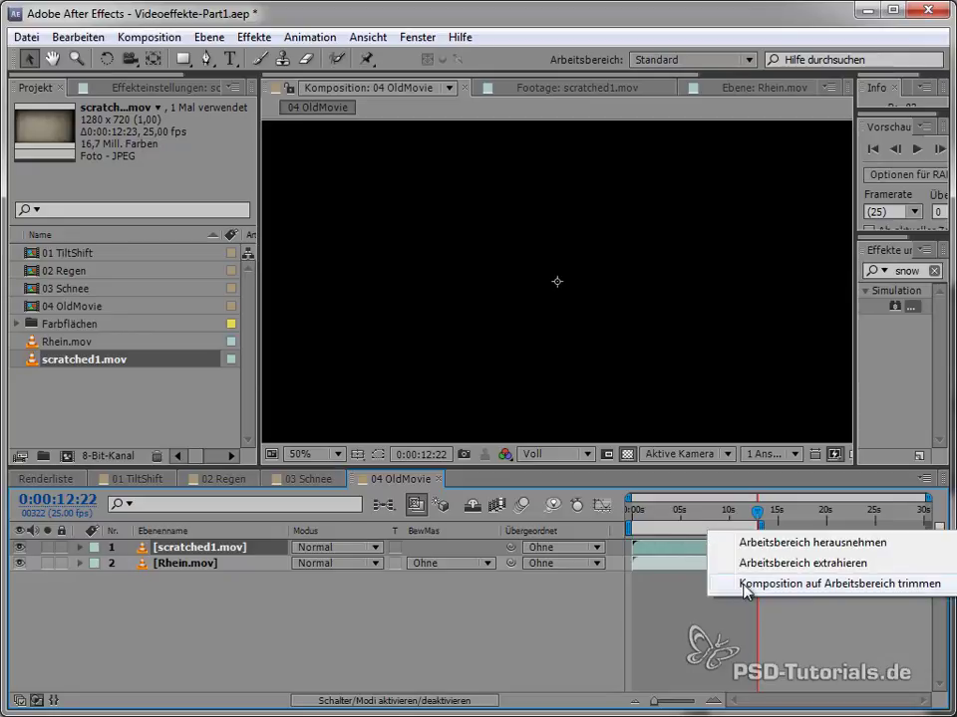
left_click(748, 586)
- Move the playhead to 0:00:05:20 and zoom the viewer to 25%, then back to 50%
left_click_drag(753, 514, 763, 515)
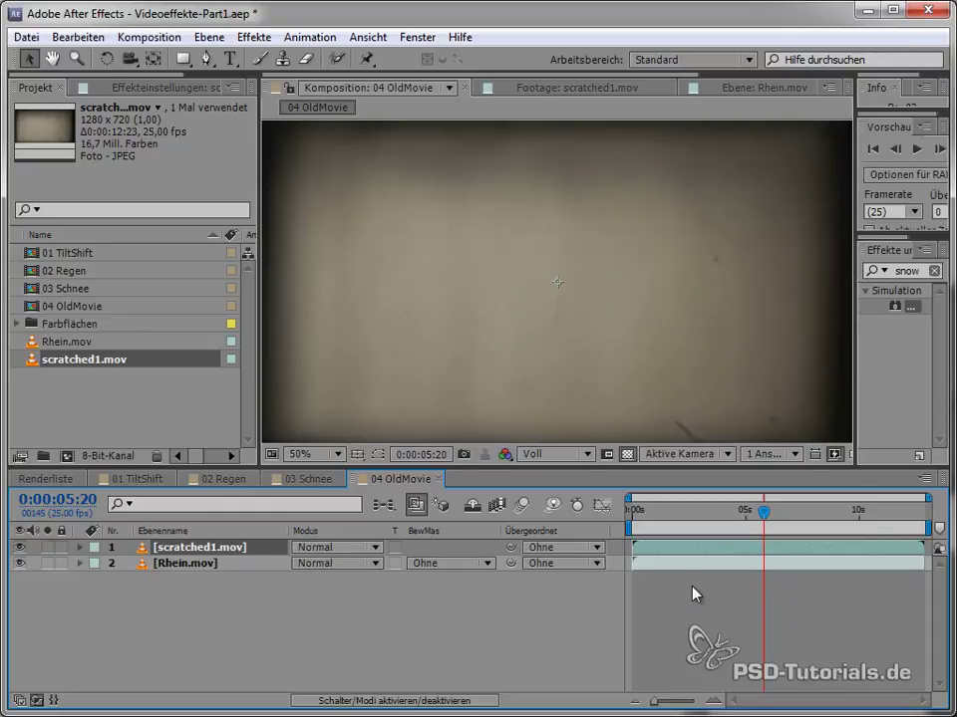
key("comma")
key("comma")
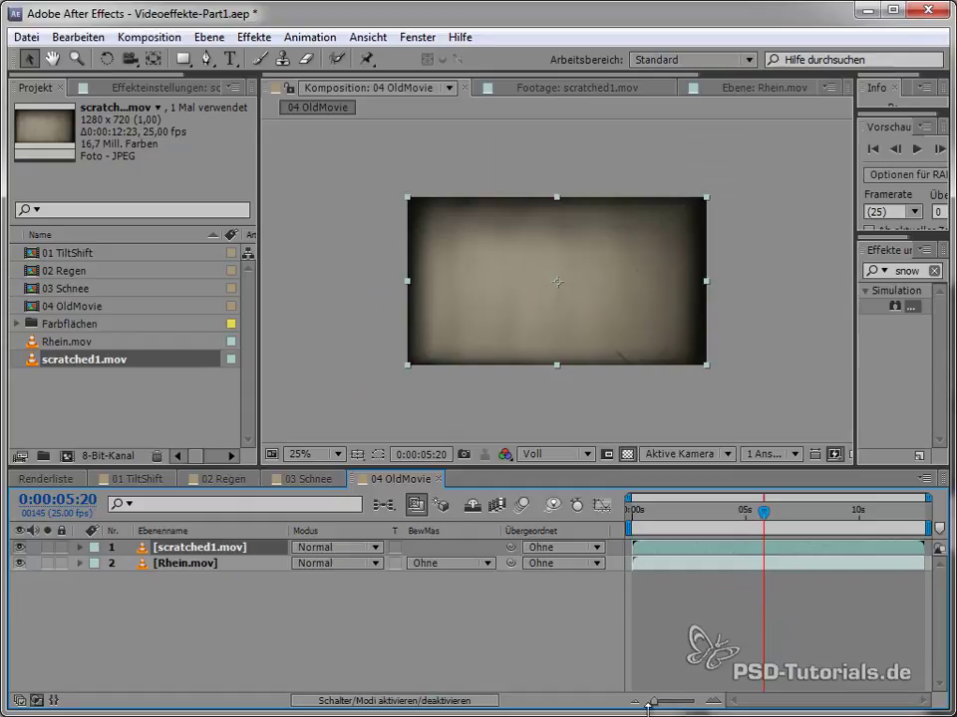
key("period")
key("period")
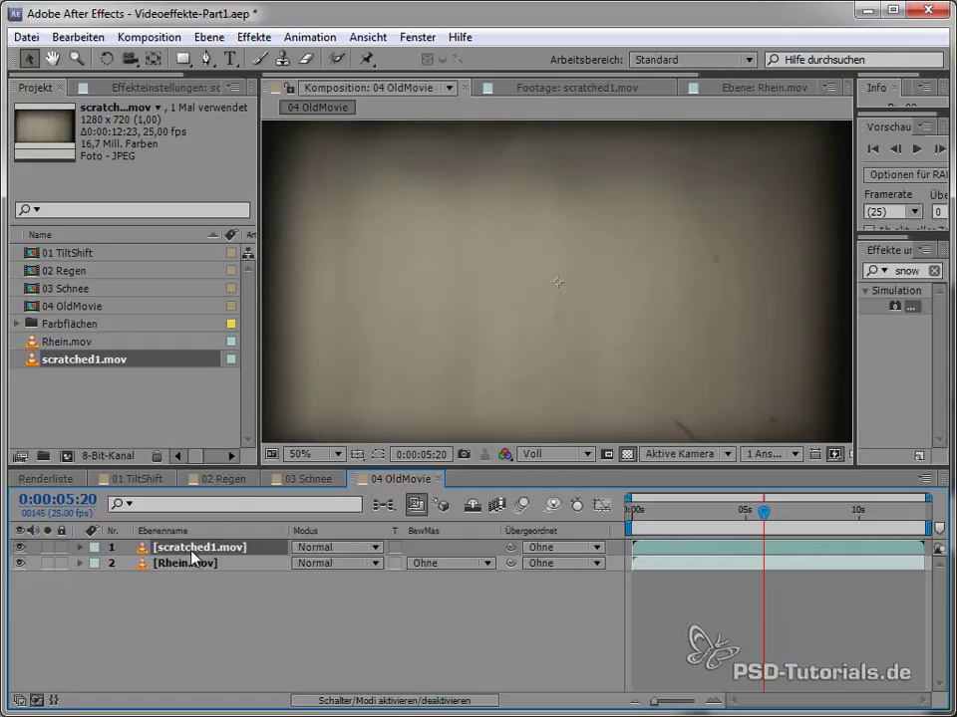
- Cycle scratched1.mov's blend modes to Hartes Licht, then select the Rhein.mov layer
key("shift+equal")
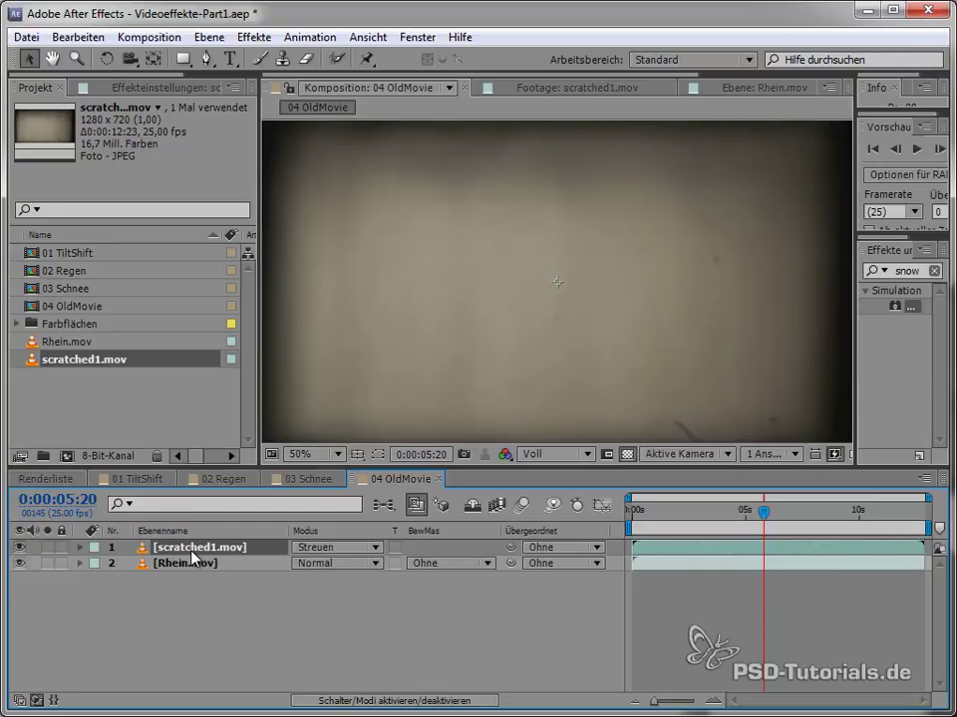
key("shift+equal")
key("shift+equal")
key("shift+equal")
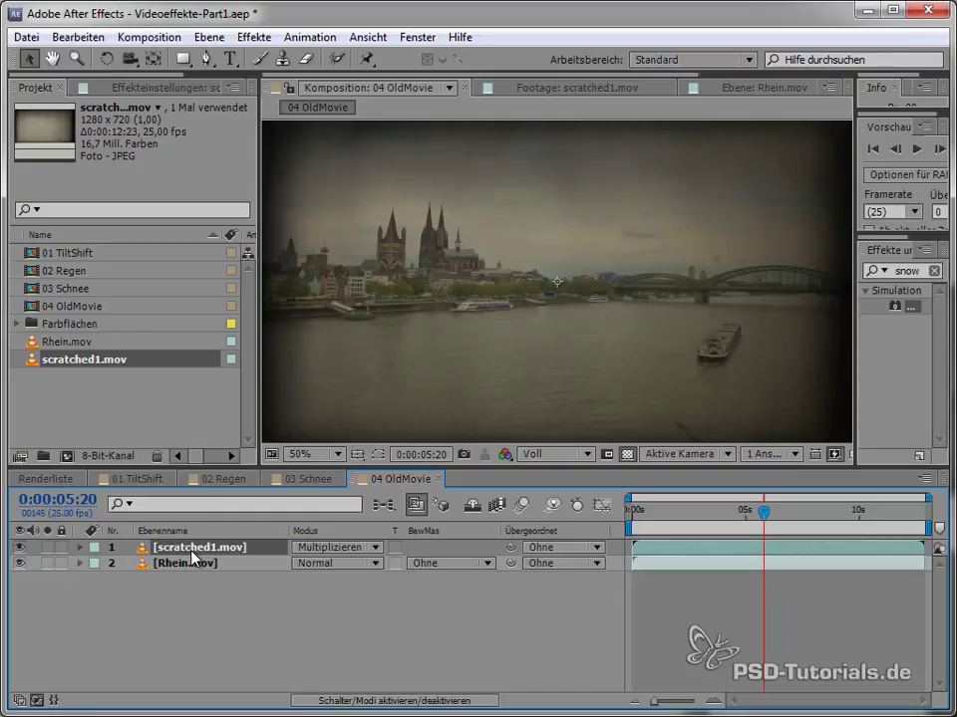
key("shift+equal")
key("shift+equal")
key("shift+equal")
key("shift+equal")
key("shift+equal")
key("shift+equal")
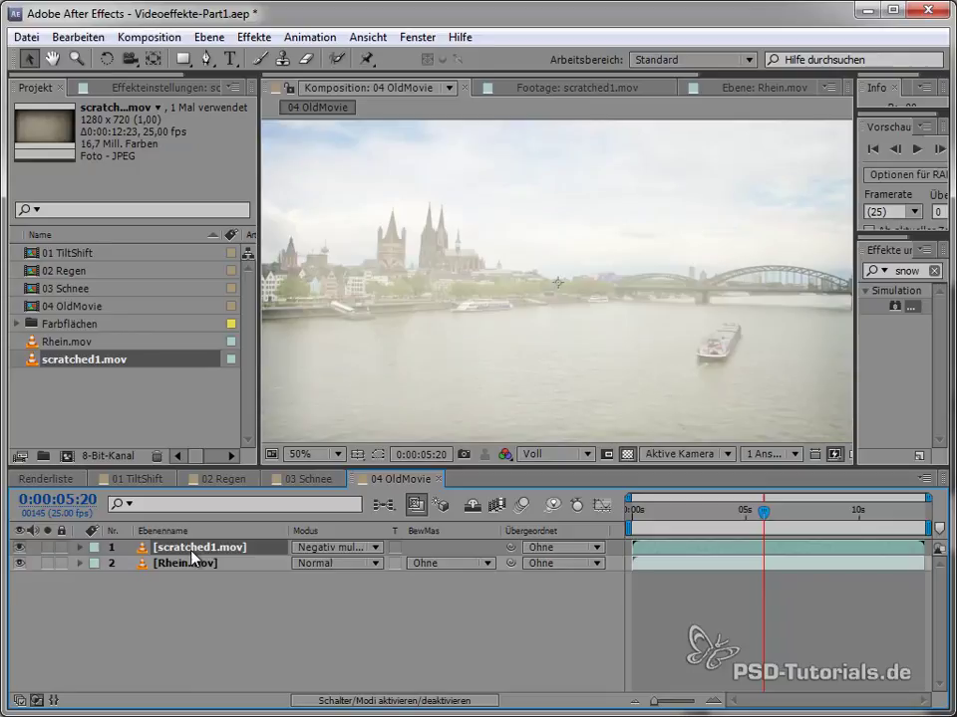
key("shift+equal")
key("shift+equal")
key("shift+equal")
key("shift+equal")
key("shift+equal")
key("shift+equal")
key("shift+equal")
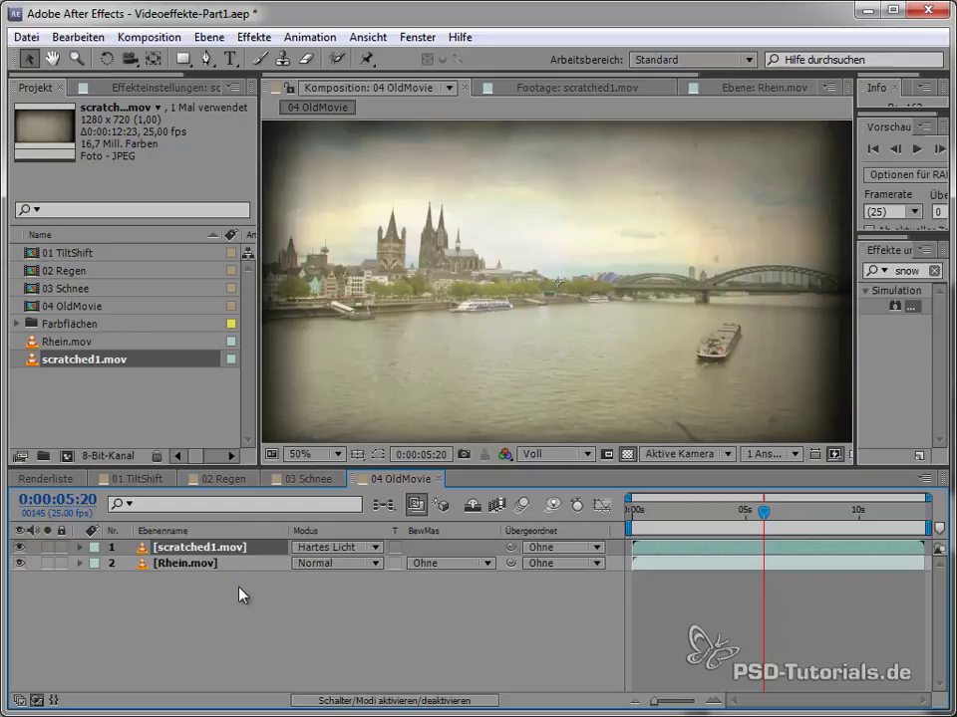
left_click(184, 563)
left_click(145, 88)
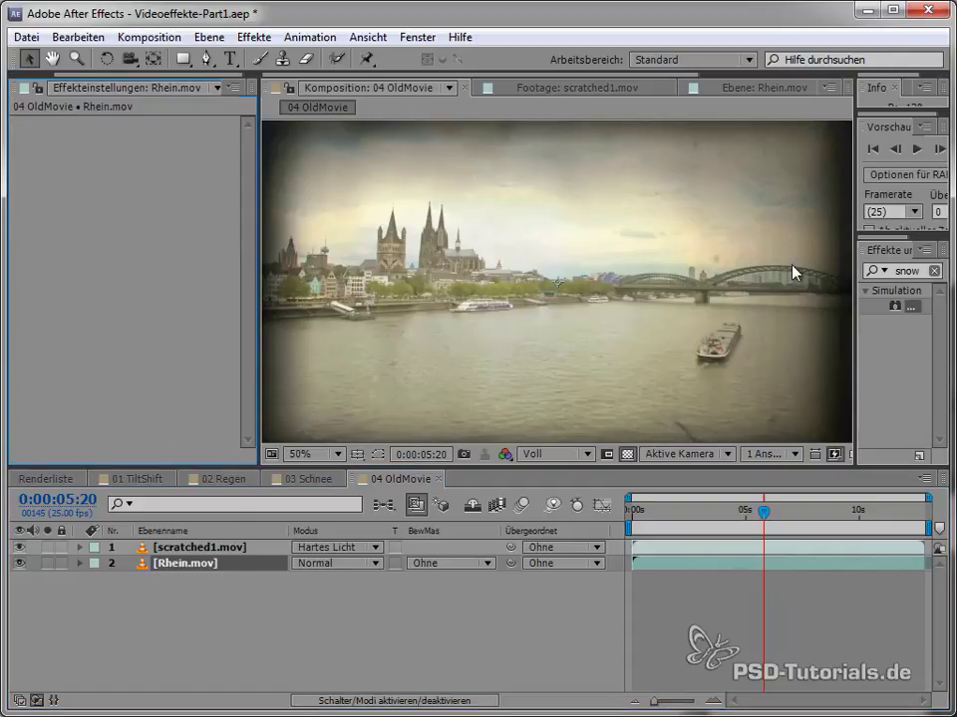
- Search 'kurven' and apply the Kurven effect to Rhein.mov
left_click_drag(855, 300, 787, 304)
type("kurven")
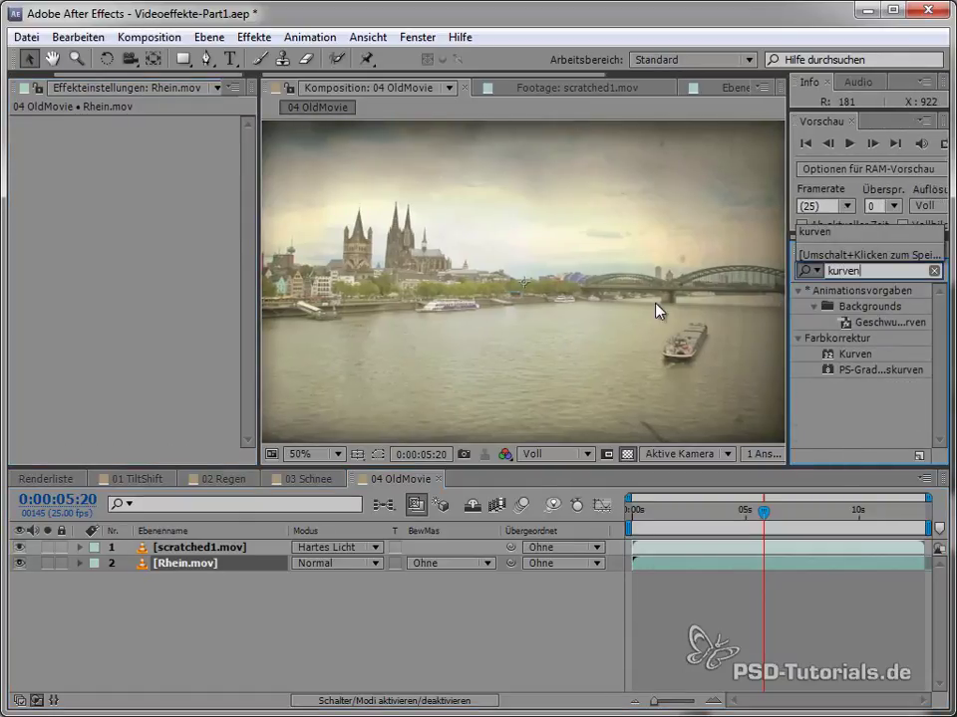
mouse_move(854, 354)
left_mouse_down()
mouse_move(177, 546)
mouse_move(192, 565)
left_mouse_up()
- Shape the RGB curve into an S-curve with dimmed highlights, comparing with the effect toggled
left_click_drag(211, 174, 211, 205)
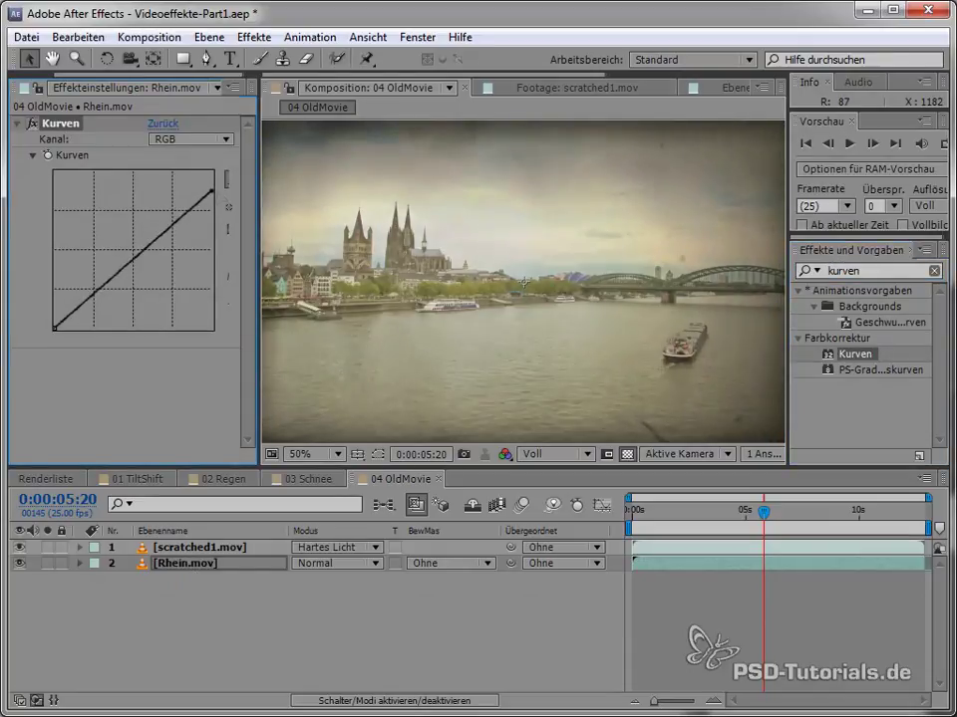
left_click_drag(171, 235, 164, 232)
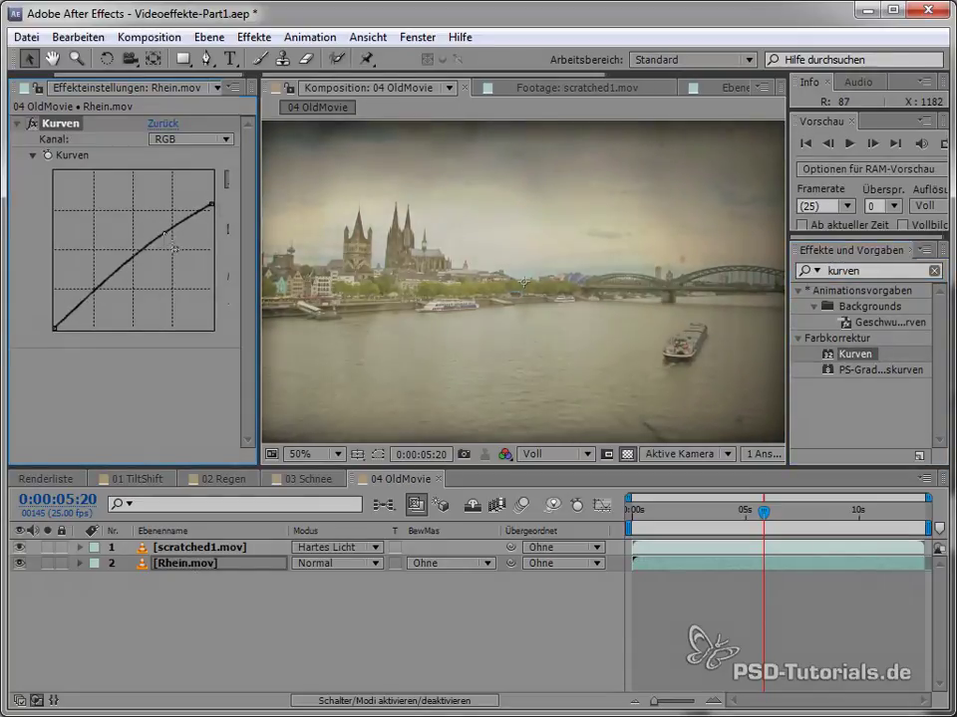
left_click_drag(101, 290, 97, 286)
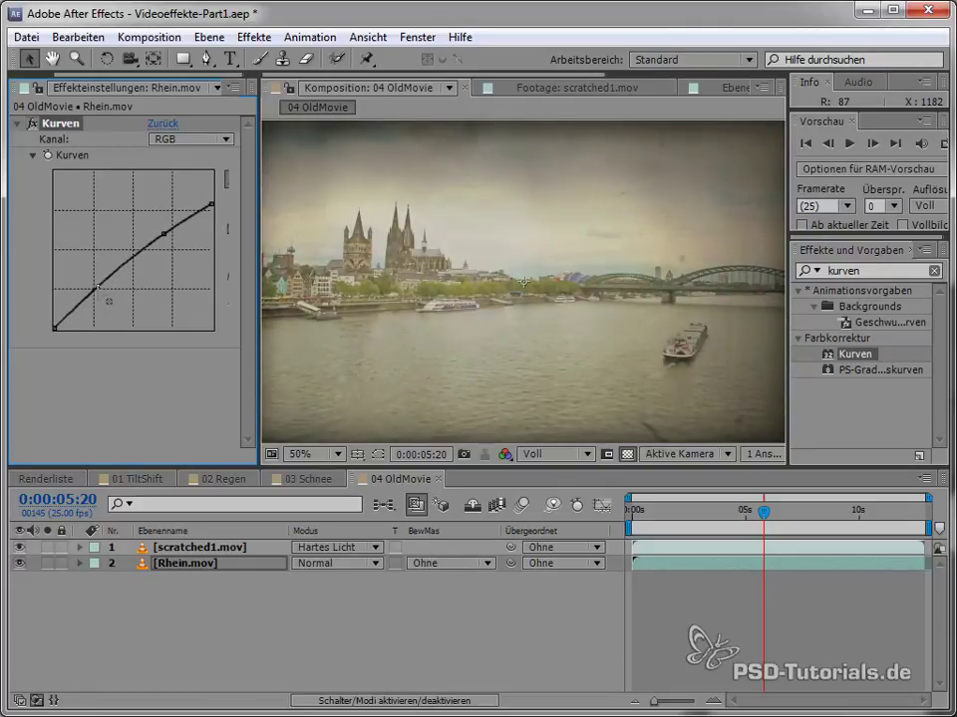
left_click_drag(164, 235, 165, 241)
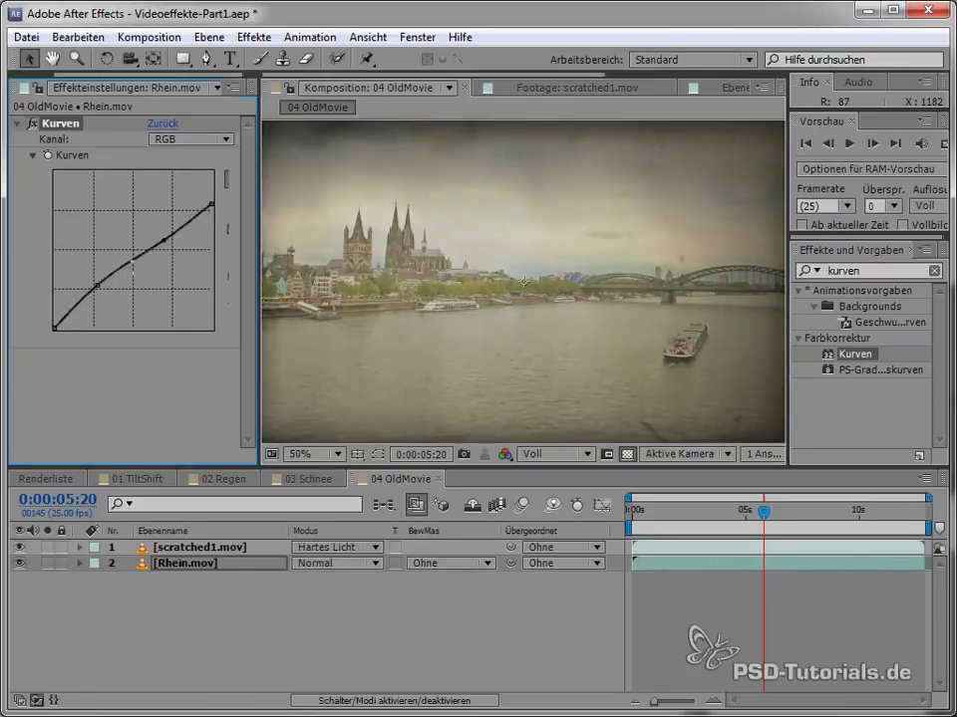
left_click_drag(97, 285, 96, 284)
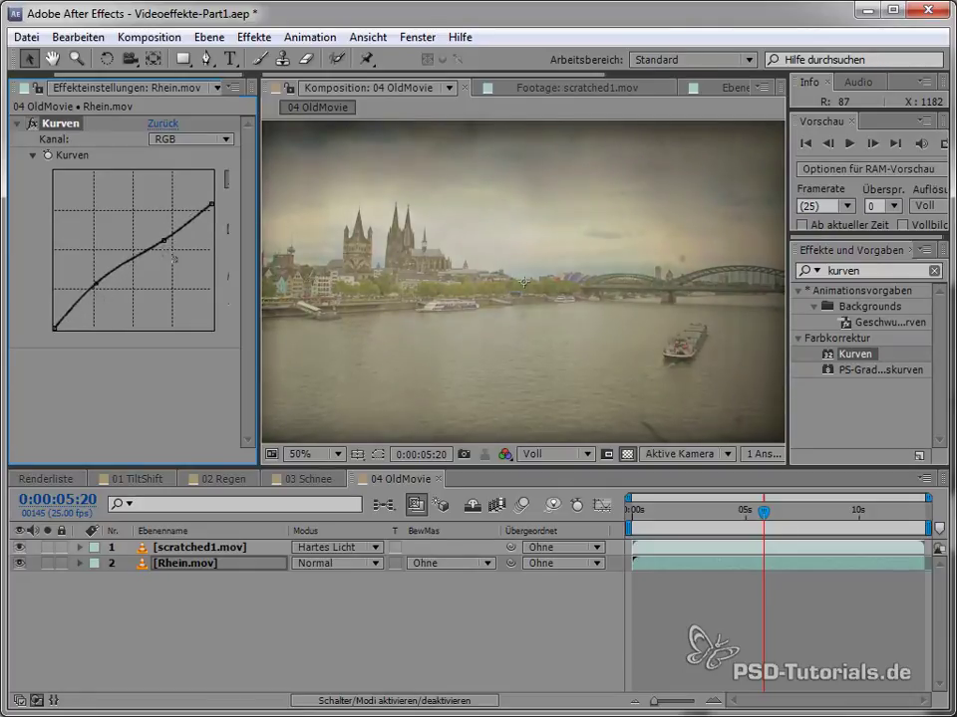
left_click_drag(164, 240, 165, 246)
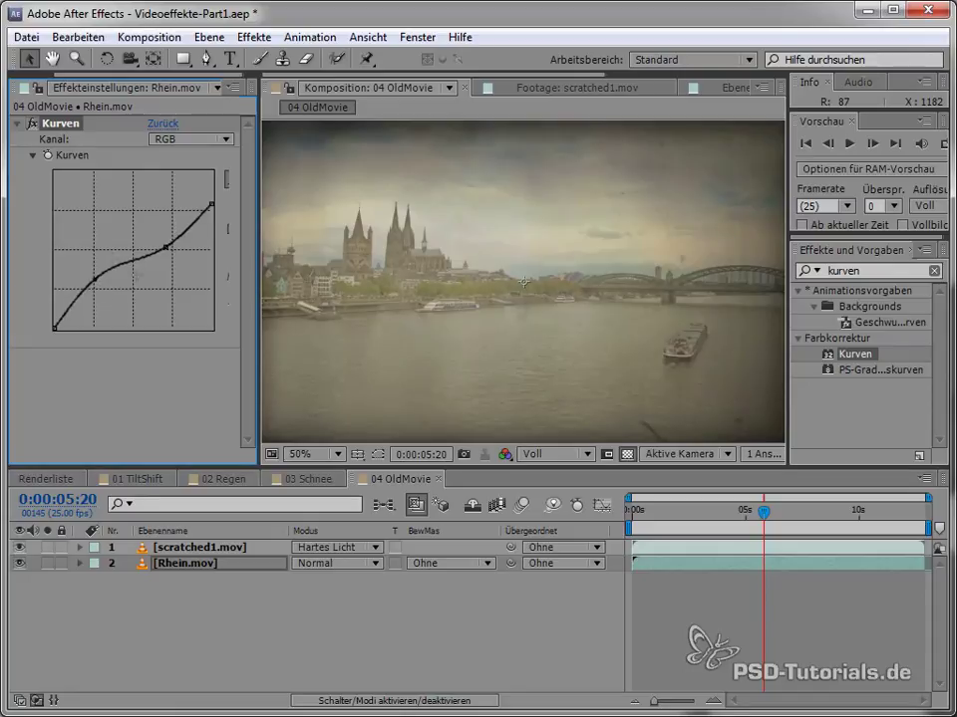
left_click_drag(161, 248, 169, 245)
mouse_move(109, 297)
left_mouse_down()
mouse_move(115, 306)
mouse_move(110, 296)
left_mouse_up()
left_click(30, 123)
left_click(31, 122)
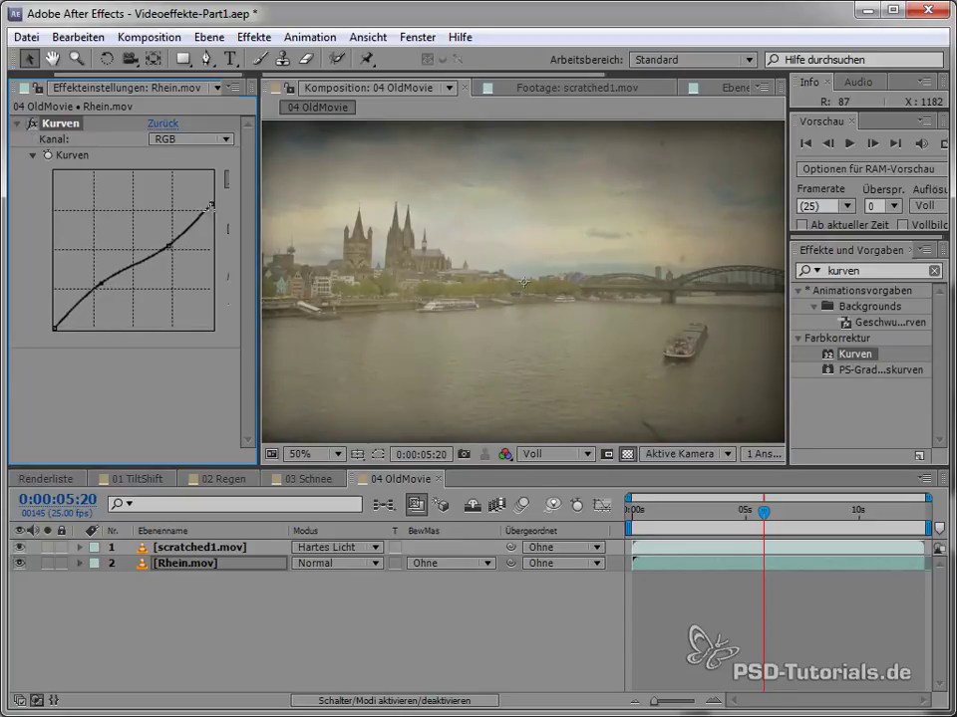
- Bend the red curve to warm the tint and flatten the green curve to tone down green
left_click(191, 138)
left_click(184, 182)
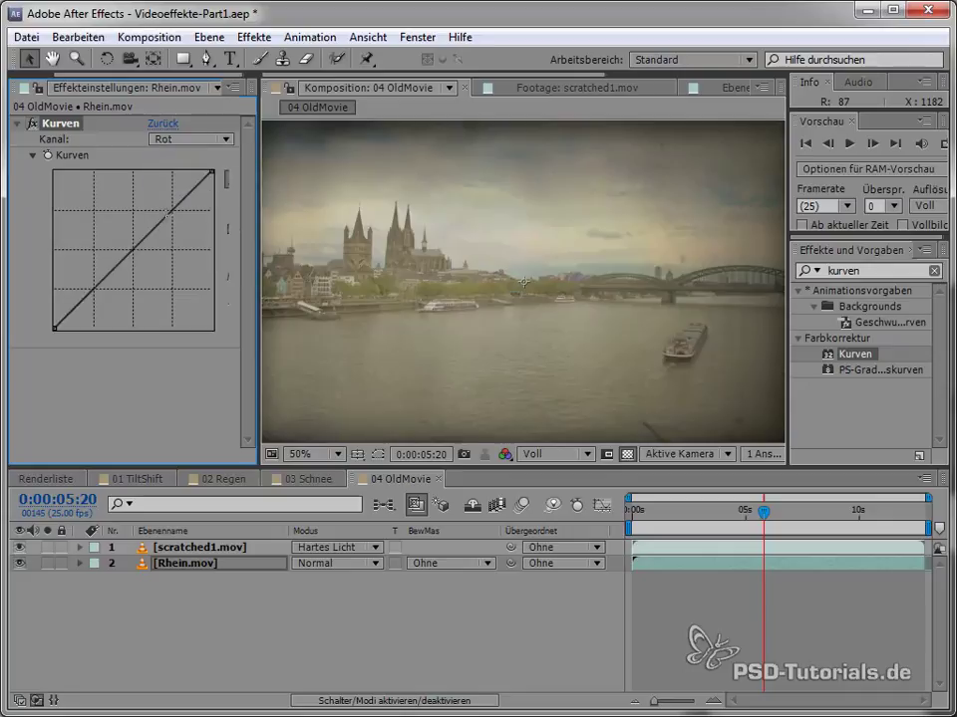
left_click_drag(135, 248, 164, 231)
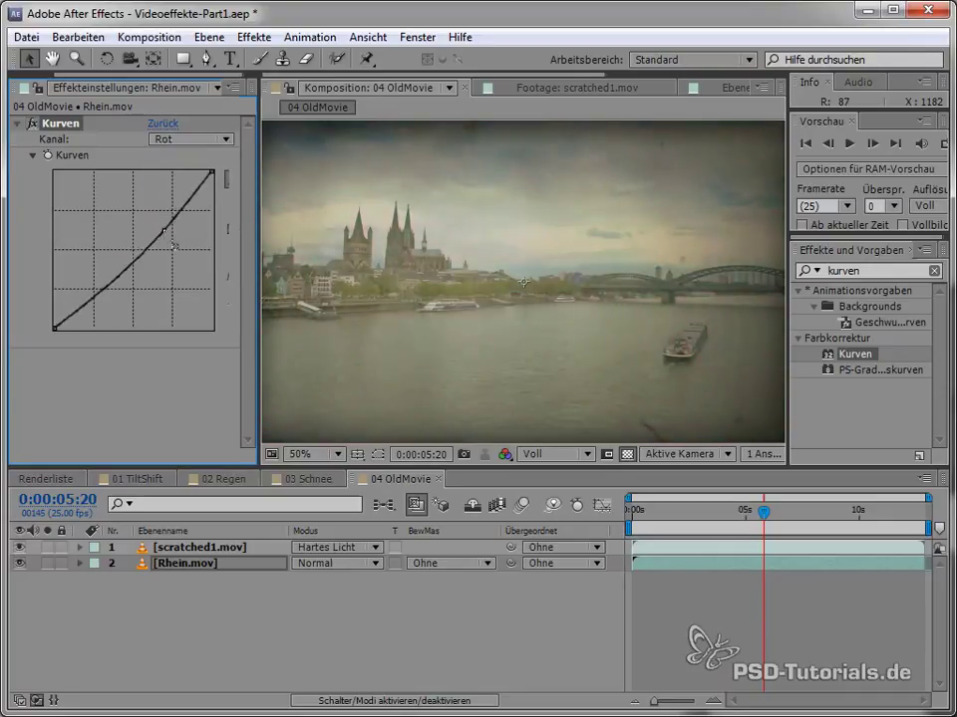
left_click(191, 138)
left_click(180, 200)
left_click_drag(180, 201, 176, 189)
left_click_drag(98, 287, 104, 295)
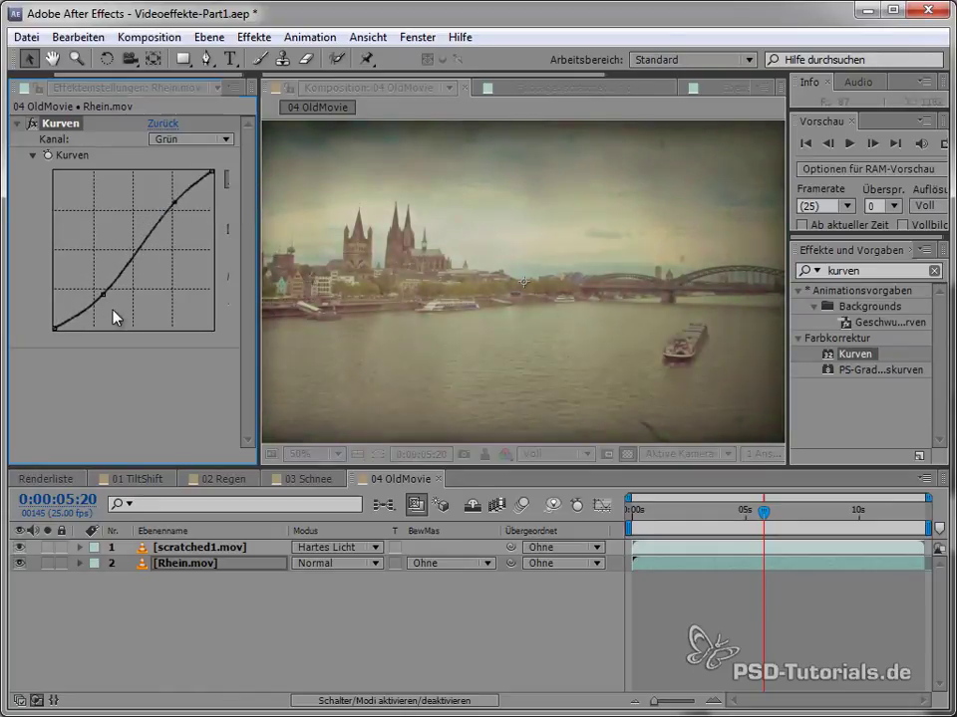
left_click_drag(175, 202, 170, 244)
- Switch to the blue channel and bow its curve upward with a lowered bottom point
left_click(182, 141)
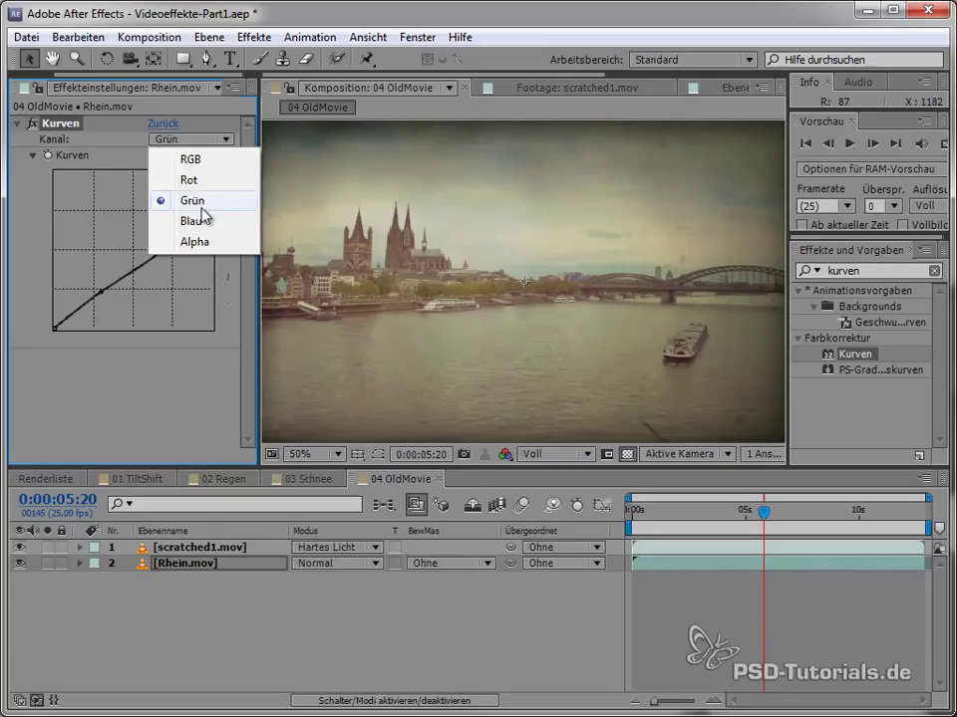
left_click(182, 222)
left_click(183, 140)
left_click_drag(130, 252, 130, 267)
left_click_drag(163, 227, 166, 209)
mouse_move(131, 270)
left_mouse_down()
mouse_move(98, 285)
mouse_move(108, 287)
left_mouse_up()
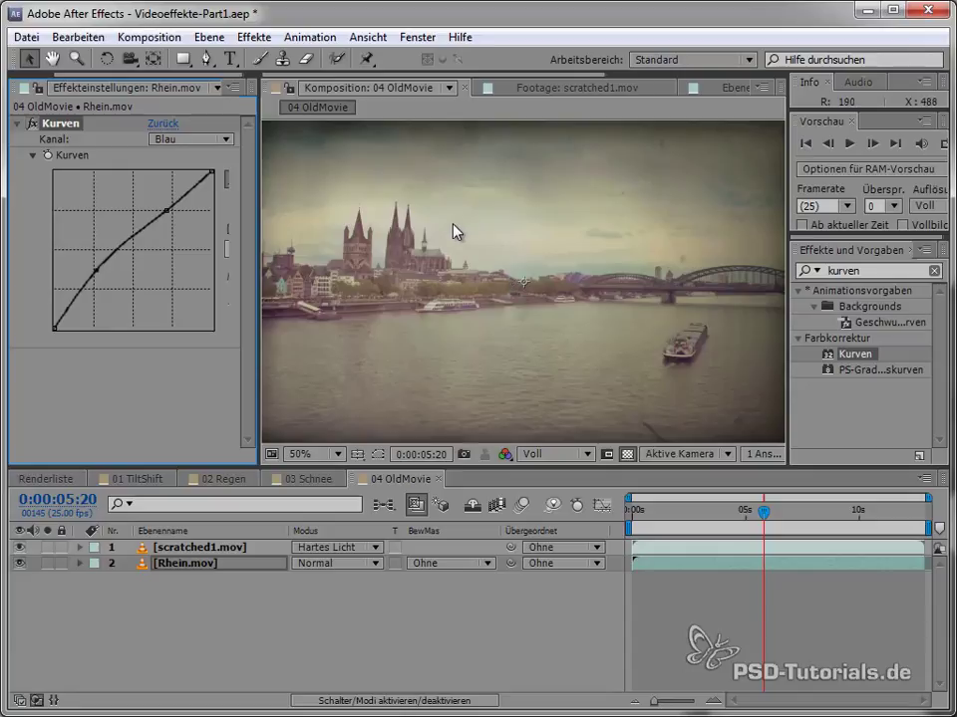
left_click(867, 270)
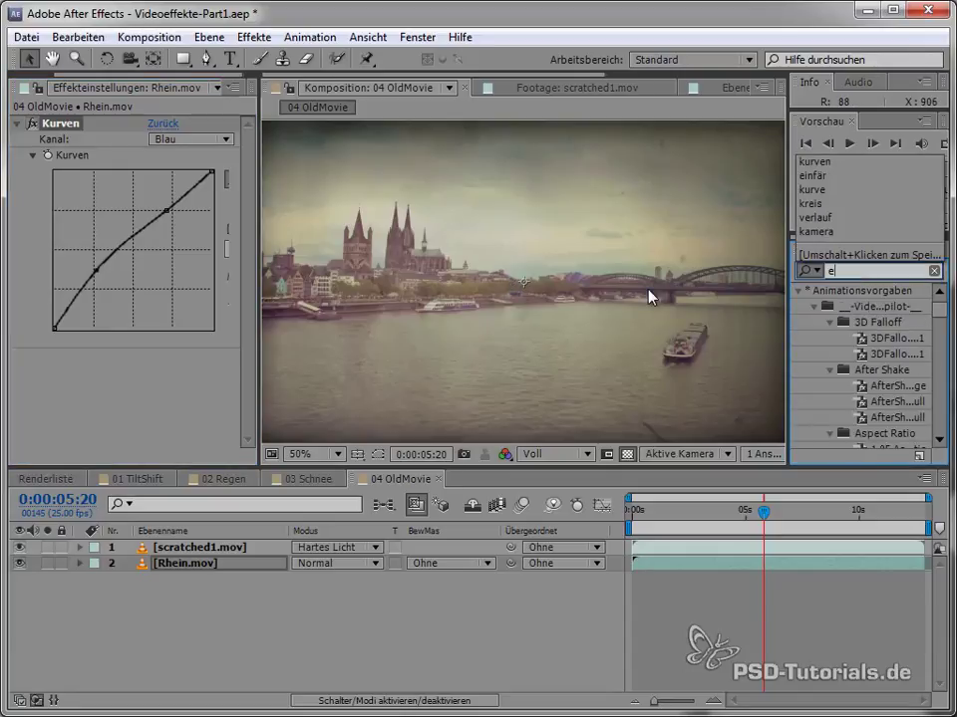
- Apply Einfärben via an 'einfär' search, set its Stärke on Rhein.mov to 57%, then select scratched1.mov
type("einfö")
key("BackSpace")
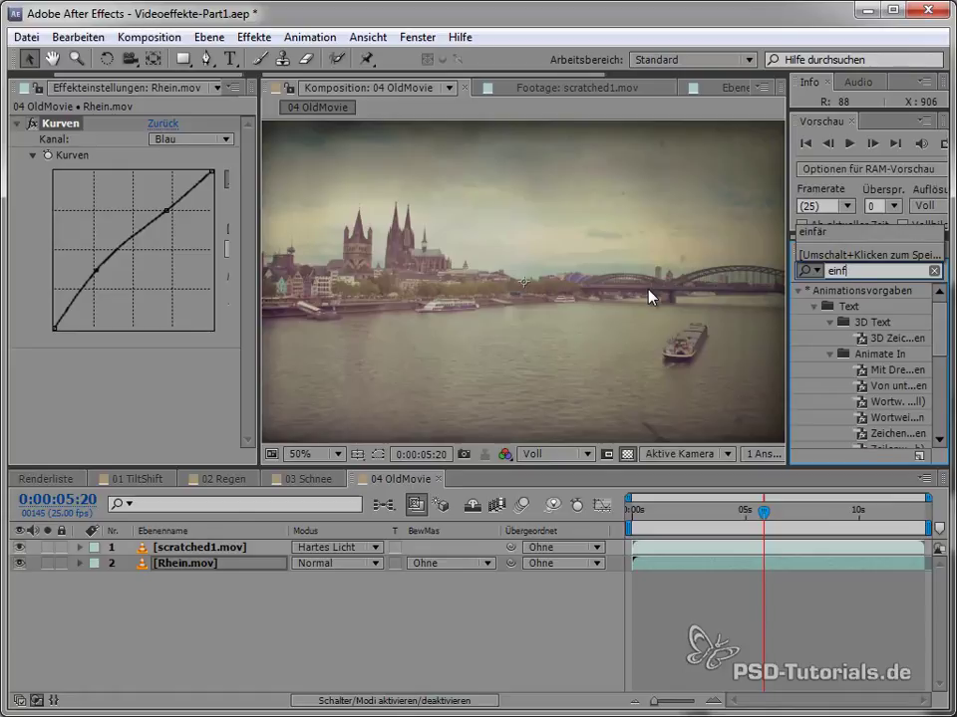
type("är")
mouse_move(832, 369)
left_mouse_down()
mouse_move(635, 345)
mouse_move(610, 373)
left_mouse_up()
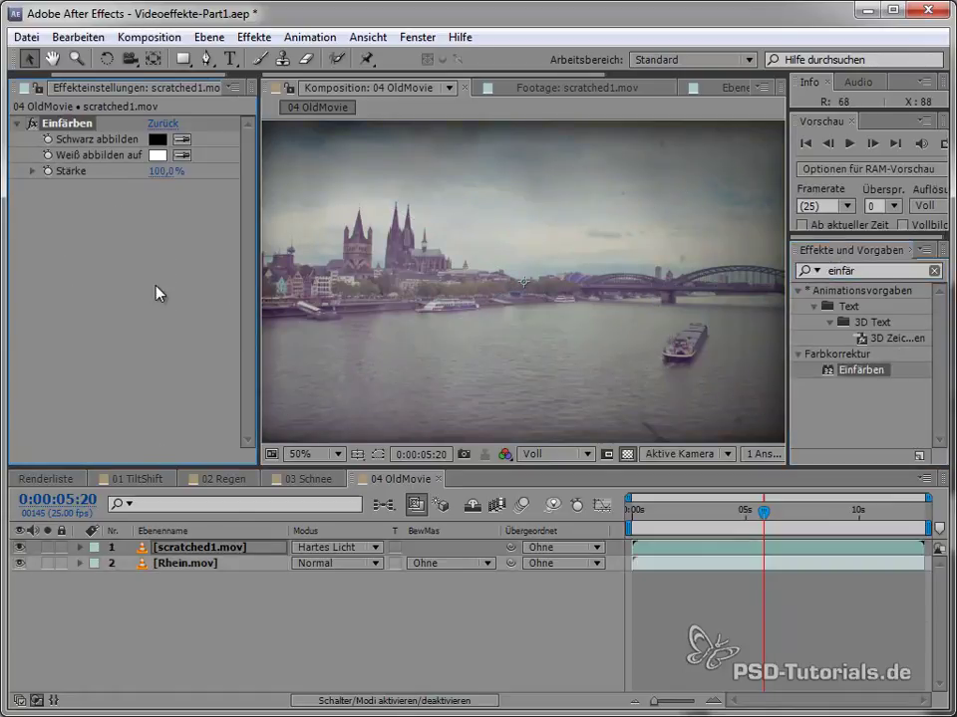
left_click(179, 564)
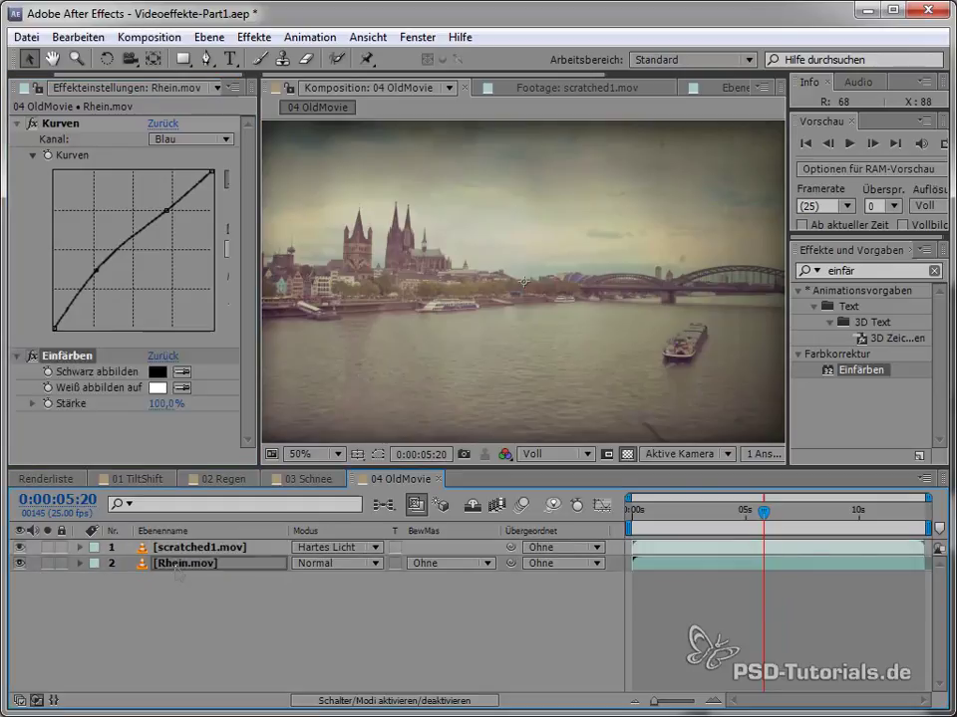
mouse_move(166, 403)
left_mouse_down()
mouse_move(108, 404)
mouse_move(123, 404)
left_mouse_up()
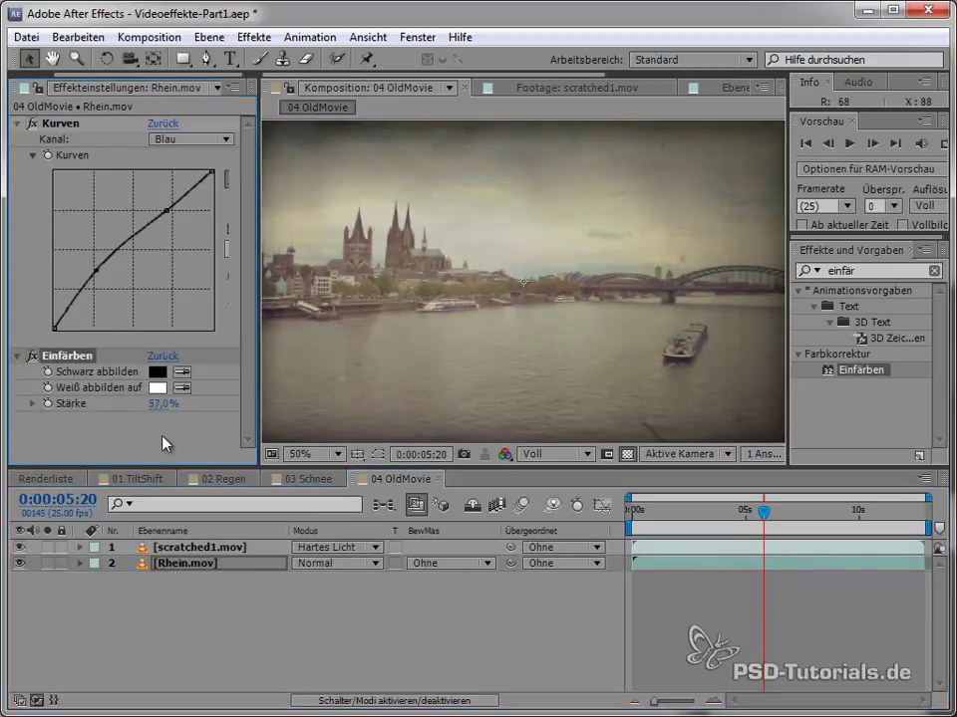
left_click(223, 628)
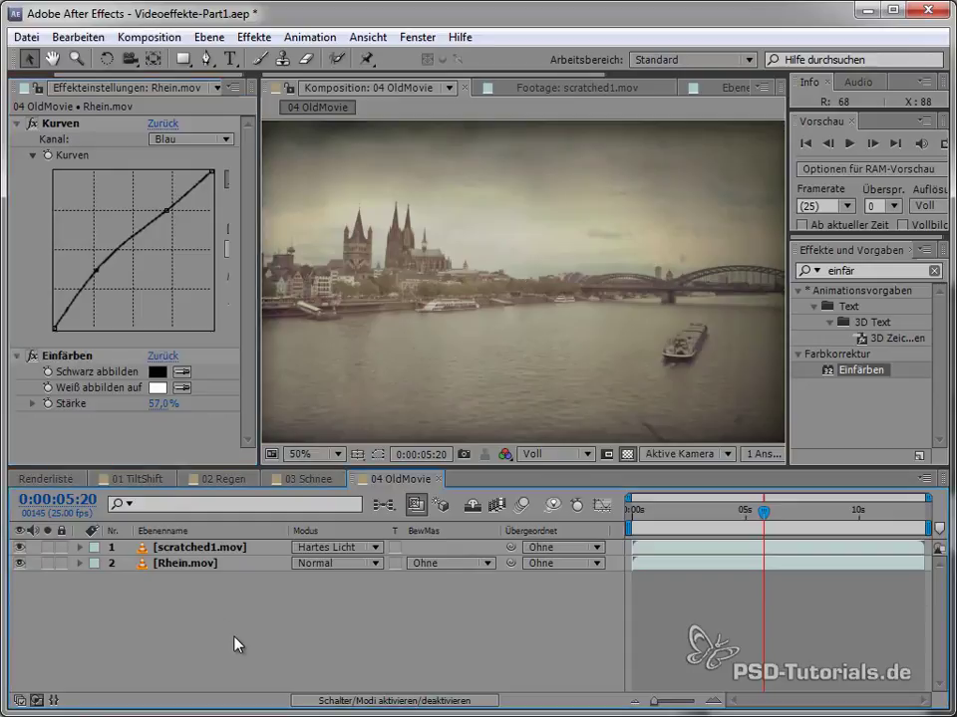
left_click(194, 547)
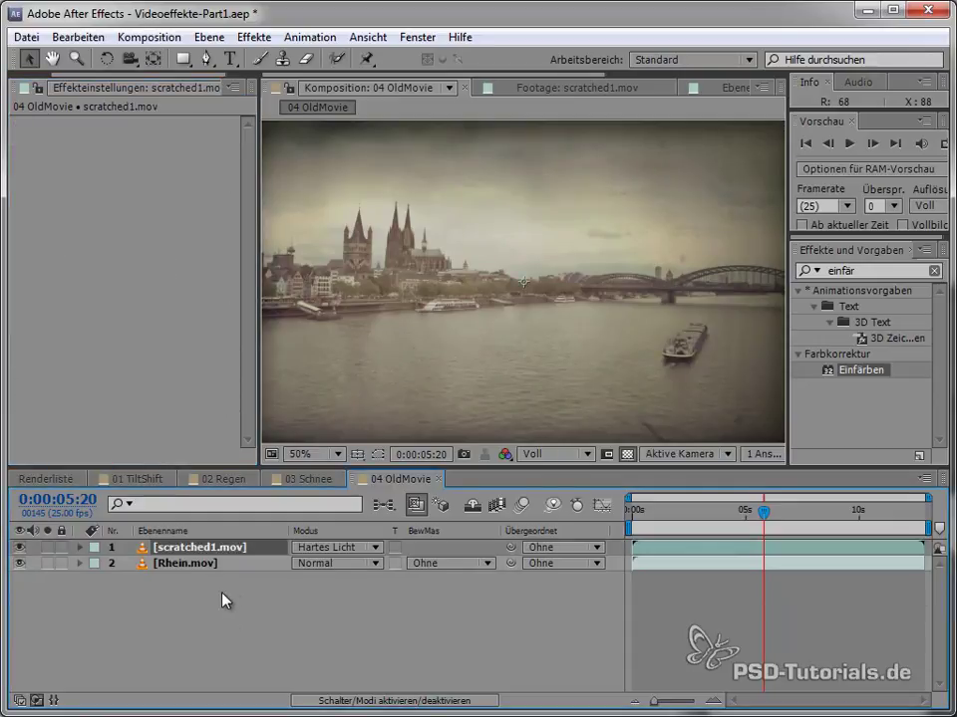
- Add a new adjustment layer on top and apply Kurven to it
right_click(235, 599)
mouse_move(385, 611)
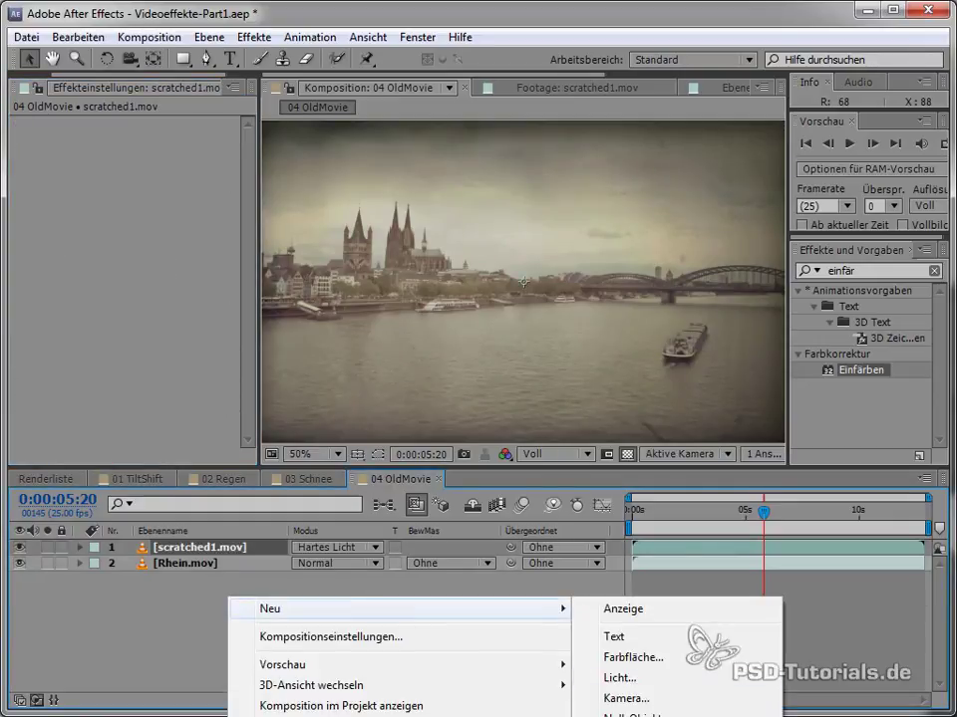
left_click(638, 716)
key("ctrl+5")
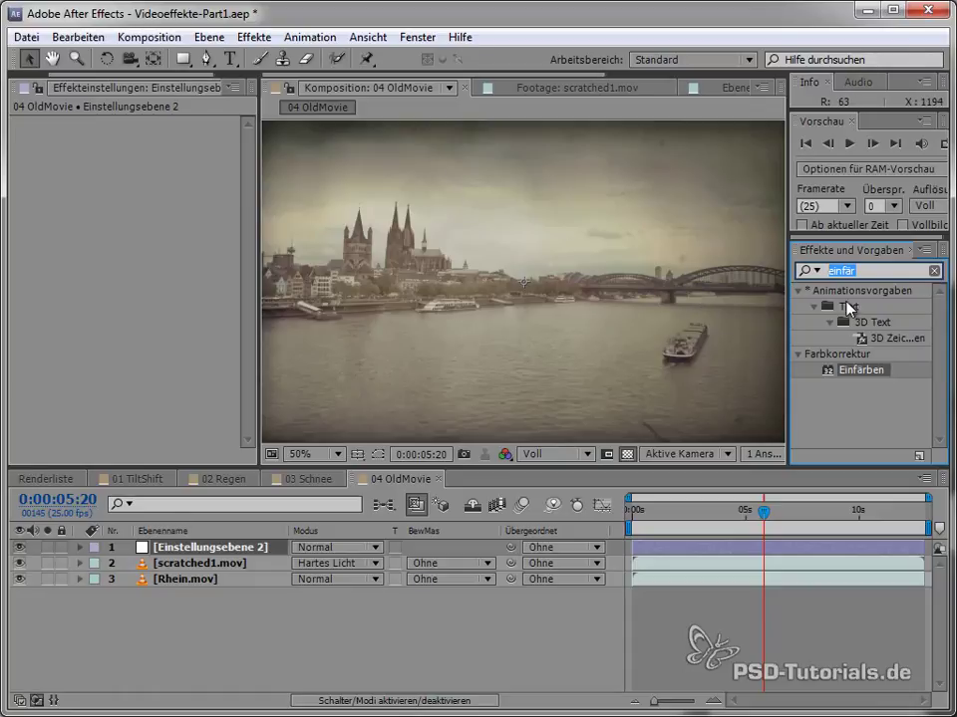
type("kurge")
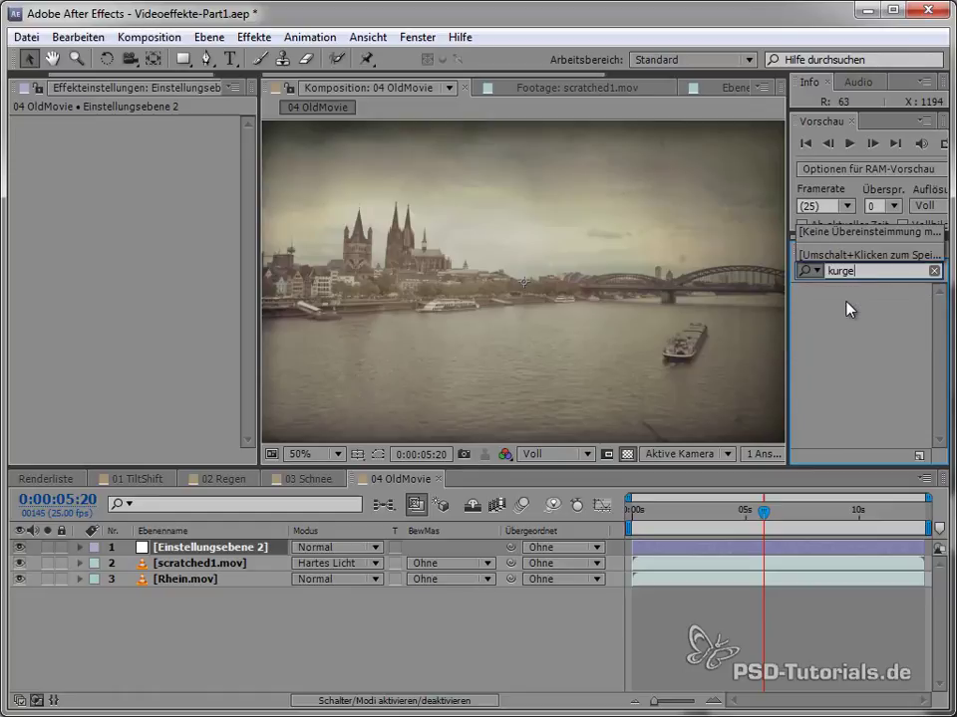
key("BackSpace")
key("BackSpace")
mouse_move(847, 354)
left_mouse_down()
mouse_move(251, 334)
mouse_move(168, 343)
left_mouse_up()
left_click_drag(201, 552, 199, 548)
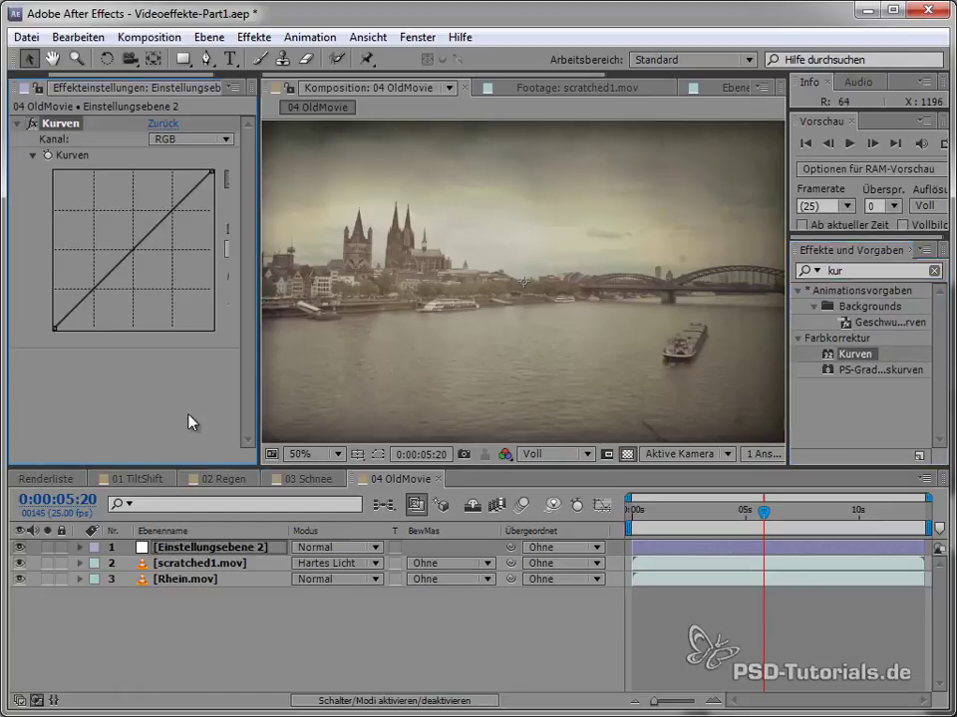
- Bend the RGB curve to brighten, duplicate it as Kurven 2, and pull Kurven 2 down for contrast
left_click_drag(184, 199, 167, 193)
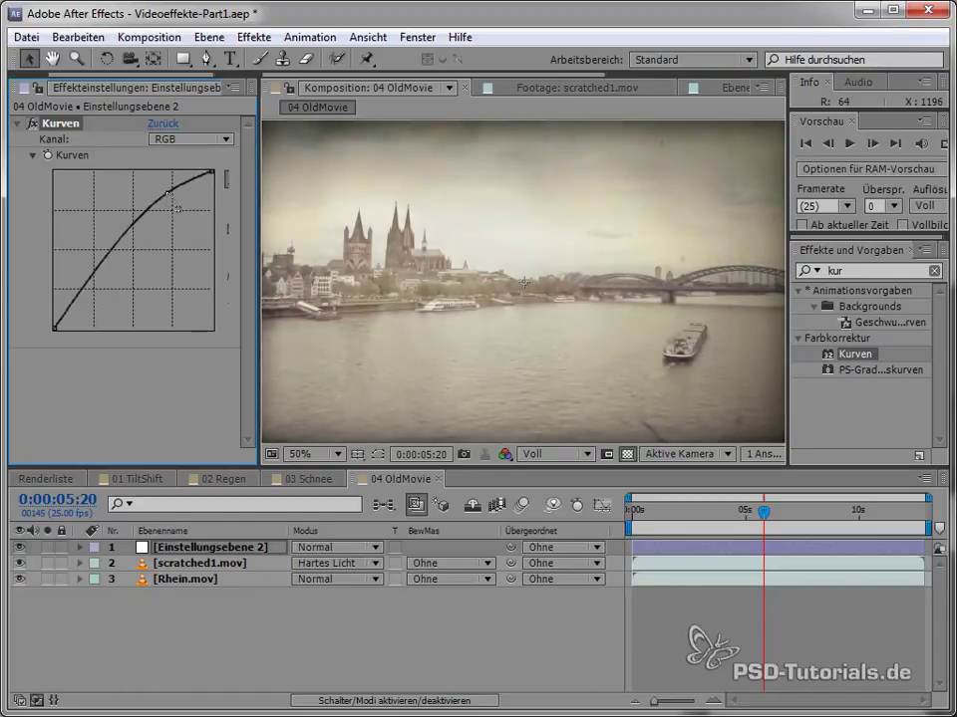
scroll(515, 354, "down", 1)
scroll(555, 346, "up", 1)
scroll(564, 345, "up", 1)
scroll(566, 347, "down", 1)
key("ctrl+d")
mouse_move(162, 314)
left_mouse_down()
mouse_move(168, 363)
mouse_move(154, 352)
mouse_move(131, 373)
left_mouse_up()
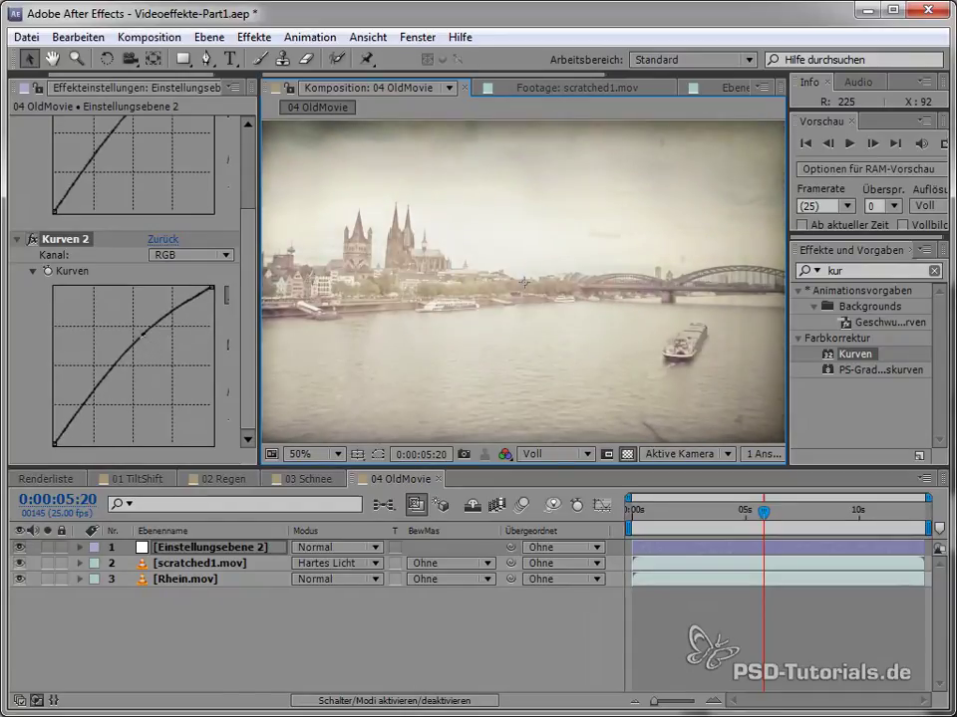
- Switch Kurven 2 to the Rot channel and lift the red curve, toggling both Kurven to compare
left_click(170, 256)
left_click(159, 299)
left_click_drag(140, 355, 131, 356)
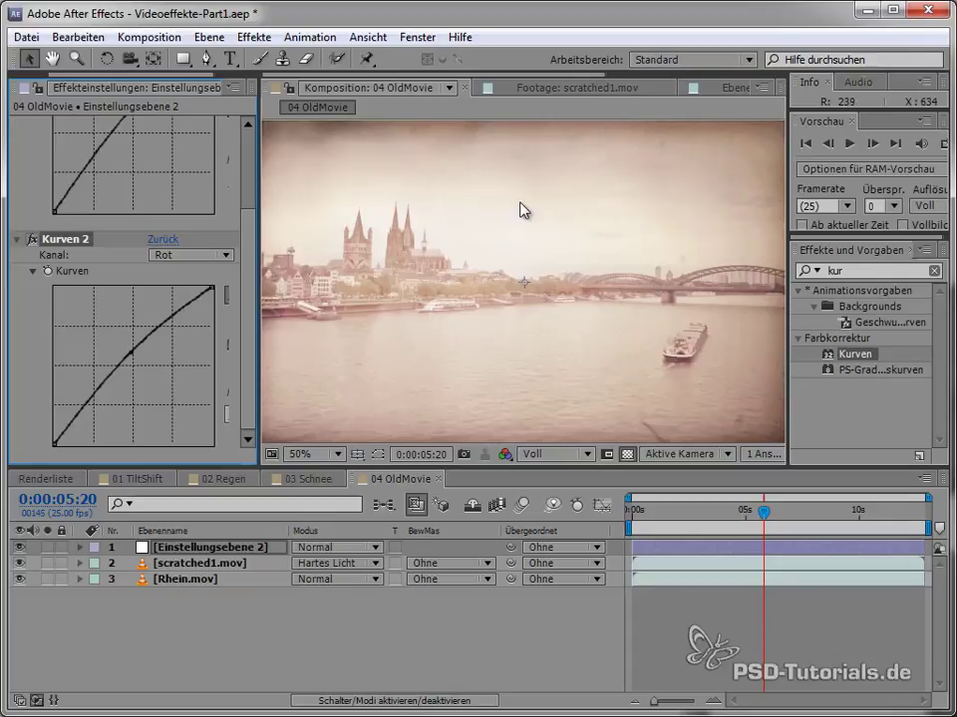
scroll(200, 230, "up", 3)
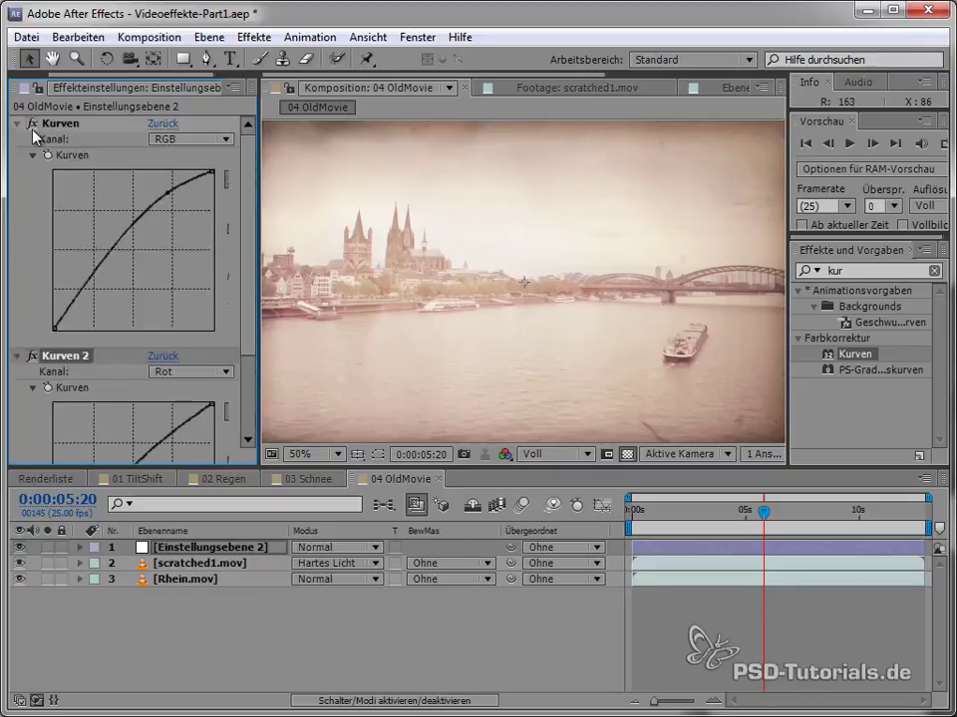
left_click(32, 357)
left_click(32, 357)
left_click(31, 125)
left_click(31, 125)
left_click(31, 357)
left_click(31, 357)
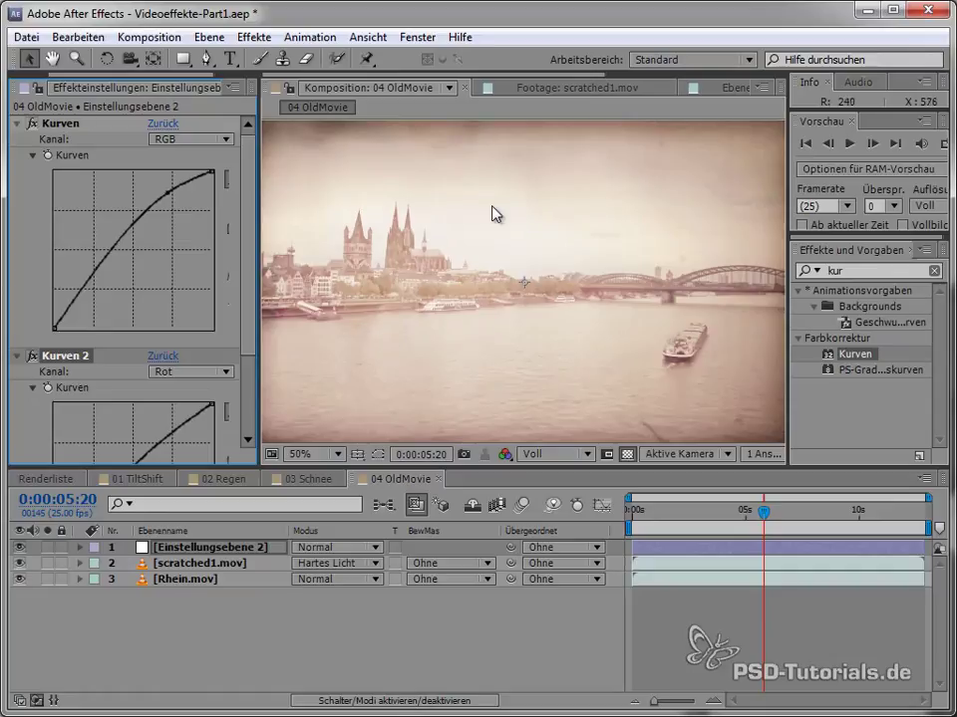
scroll(245, 385, "down", 3)
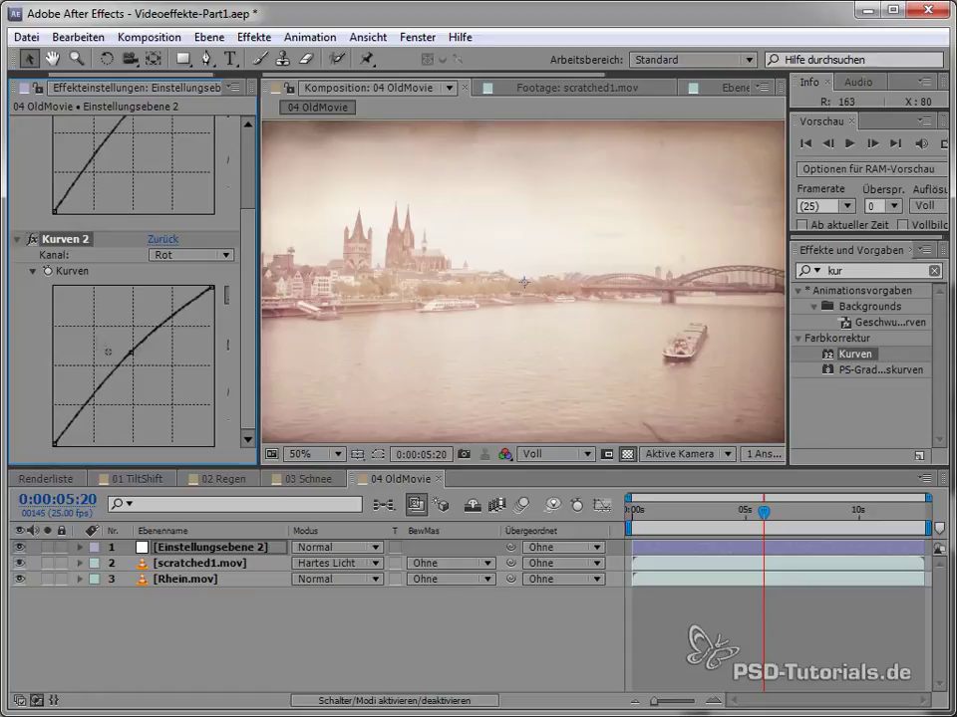
- Switch Kurven 2 back to RGB and settle on a gentle upward brightening curve
left_click_drag(94, 339, 74, 324)
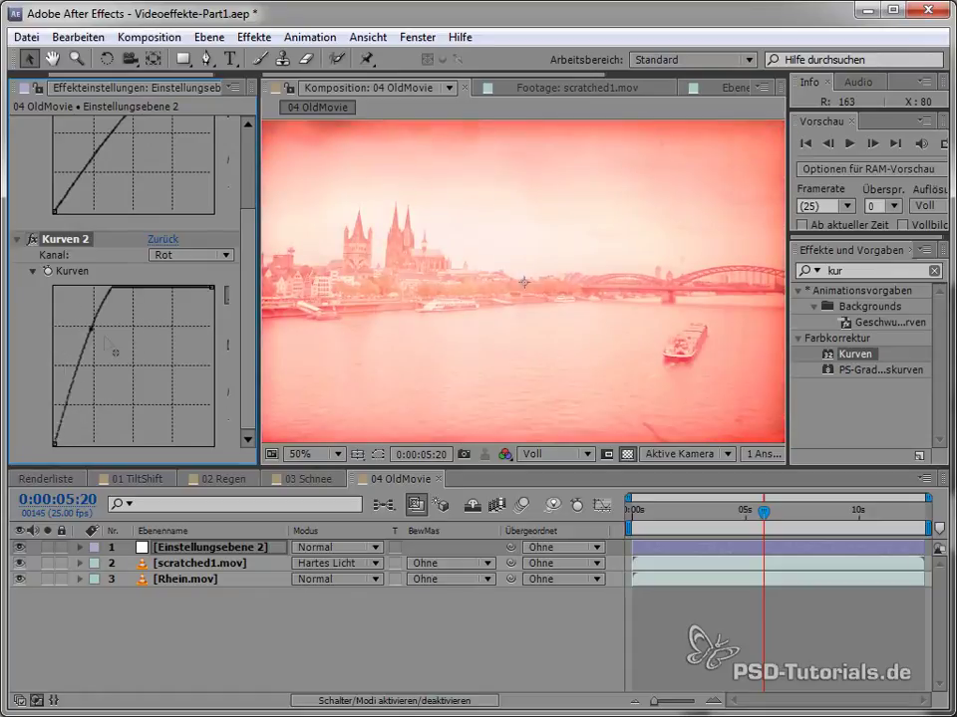
key("ctrl+z")
left_click(192, 256)
left_click(189, 273)
left_click_drag(119, 356, 77, 343)
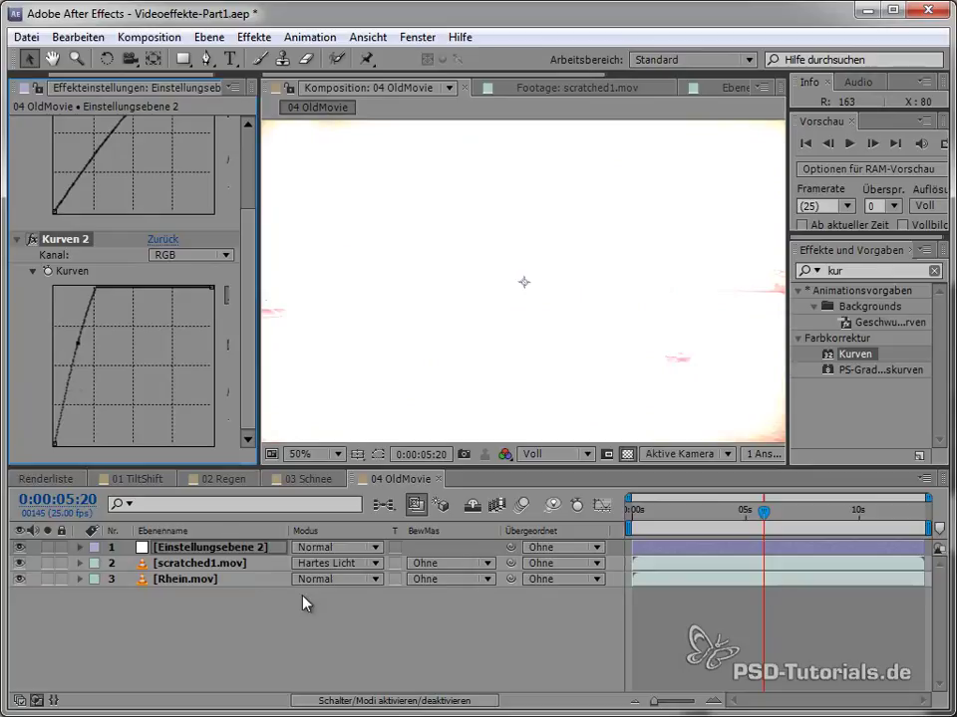
key("t")
left_click_drag(305, 564, 261, 566)
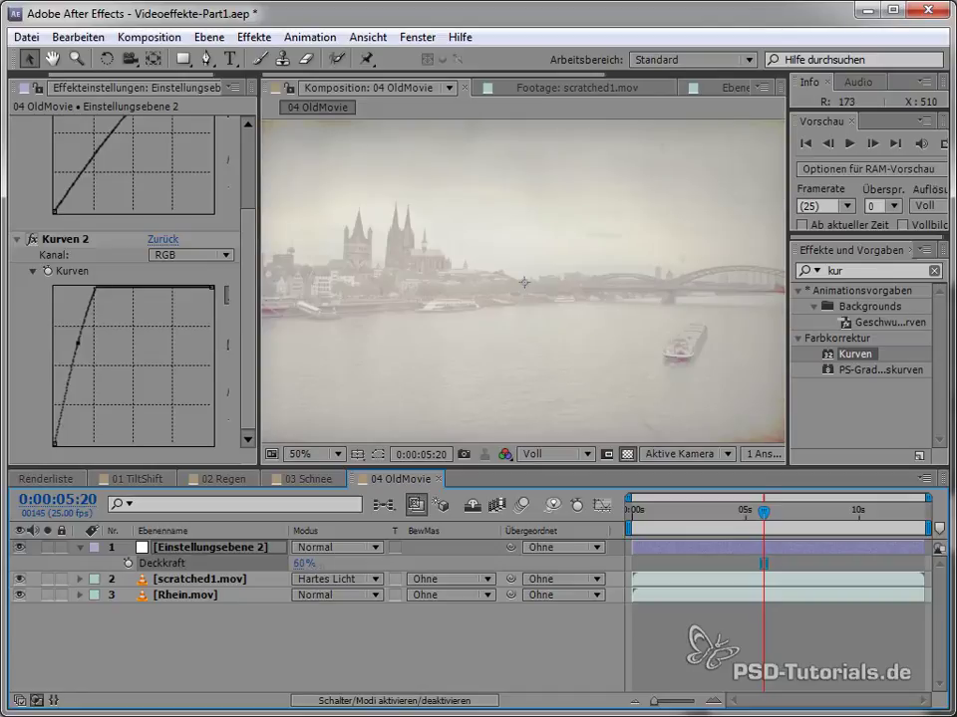
key("ctrl+z")
mouse_move(78, 343)
left_mouse_down()
mouse_move(130, 377)
mouse_move(103, 369)
left_mouse_up()
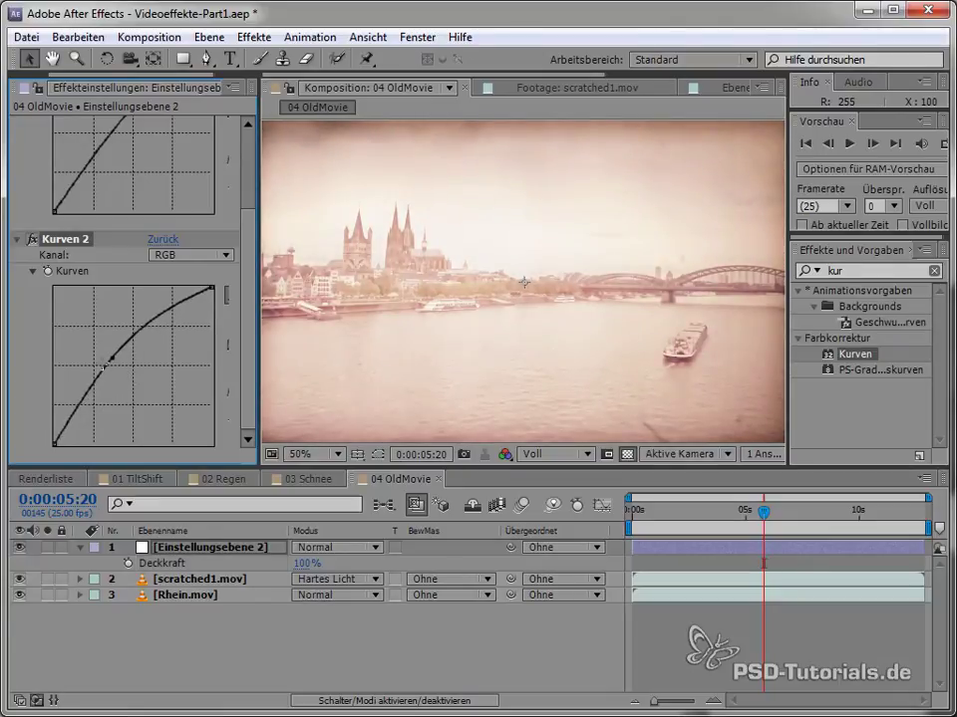
- Set a Kurven 2 curve keyframe at frame 0 and move the current time to 0:00:01:00
key("Home")
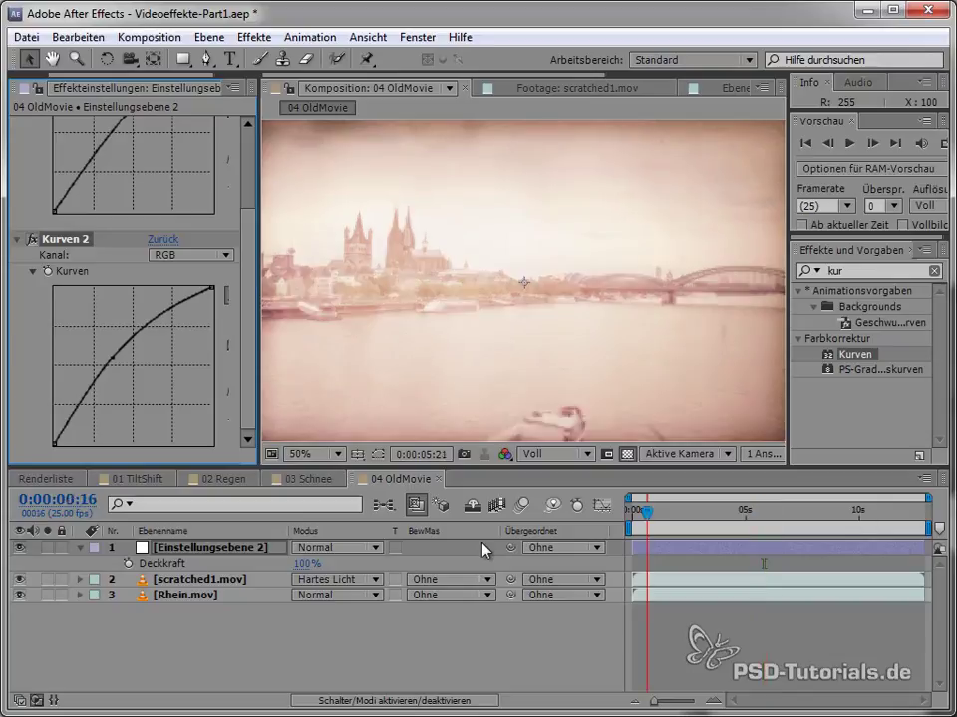
left_click(46, 271)
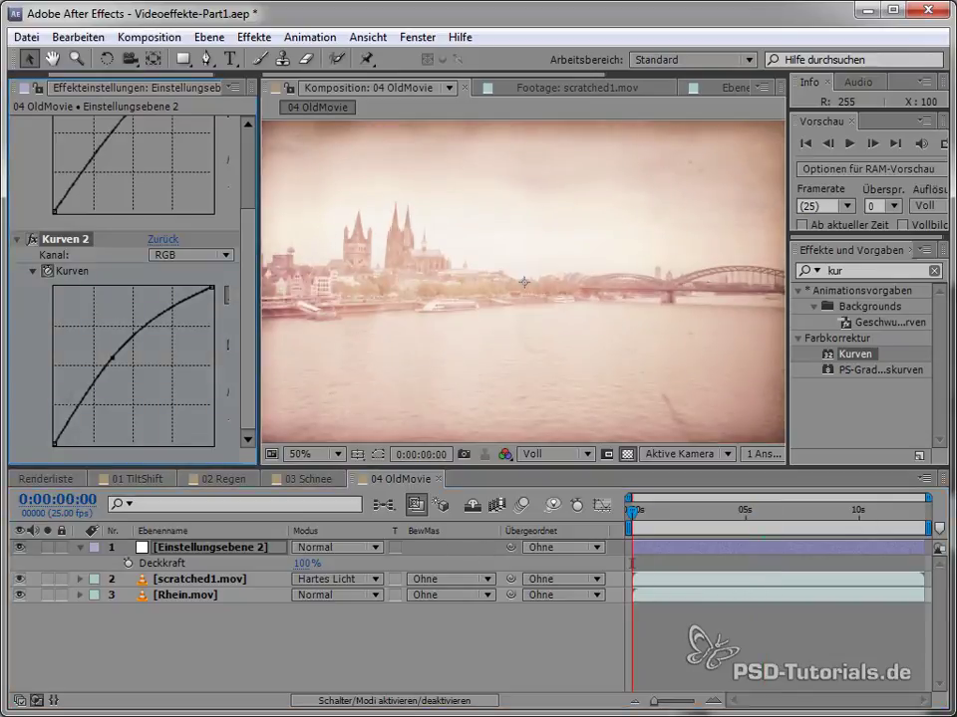
left_click(91, 498)
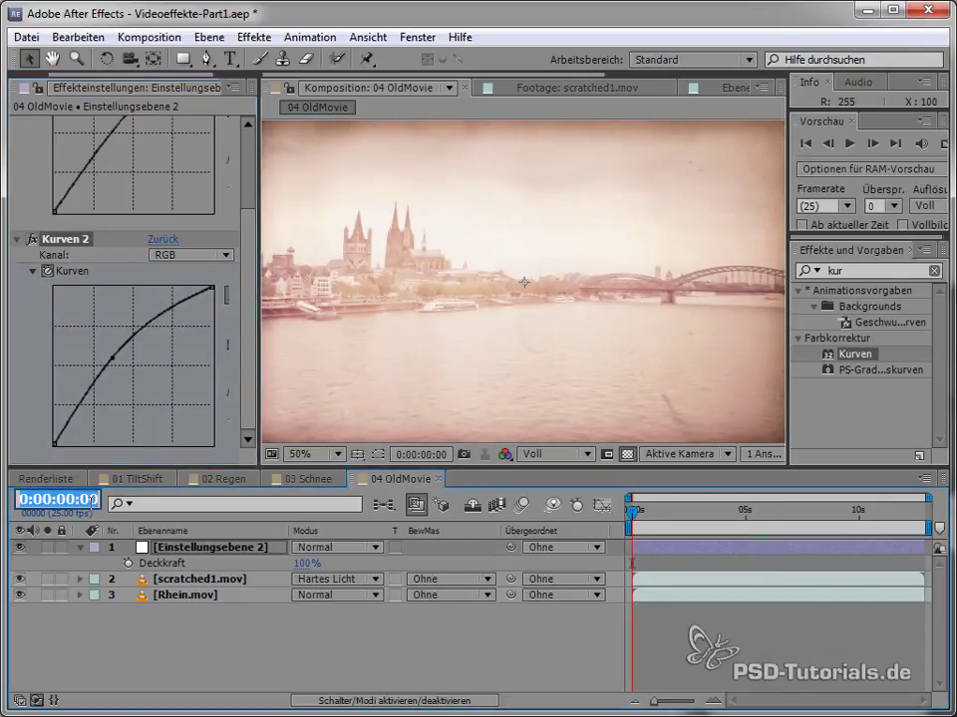
type("1")
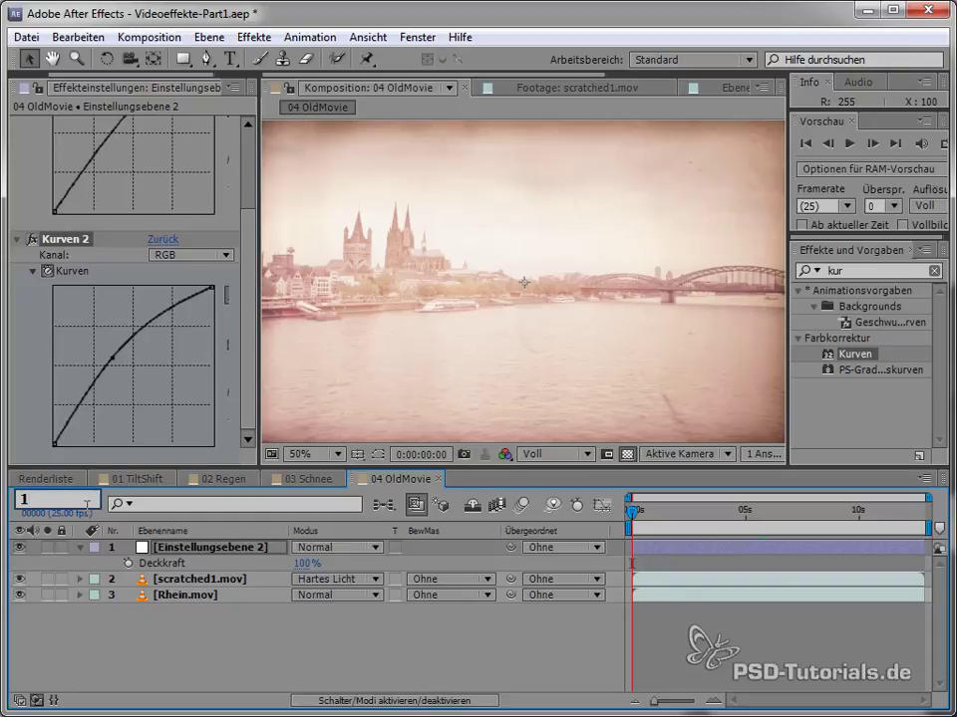
type(",")
key("Return")
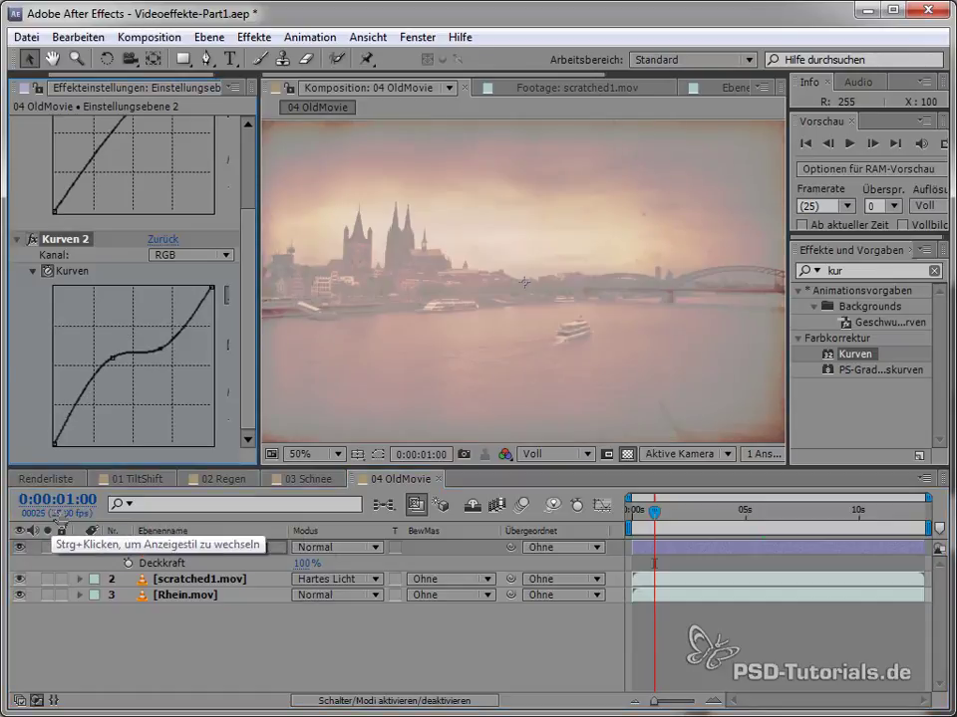
left_click(89, 500)
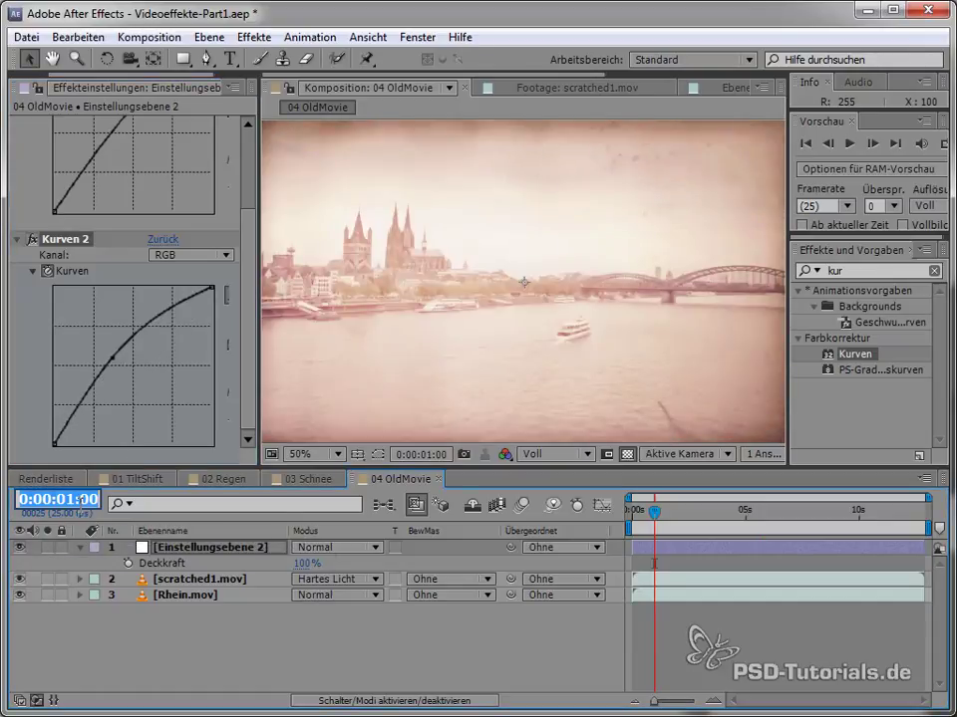
type("1:00")
key("Return")
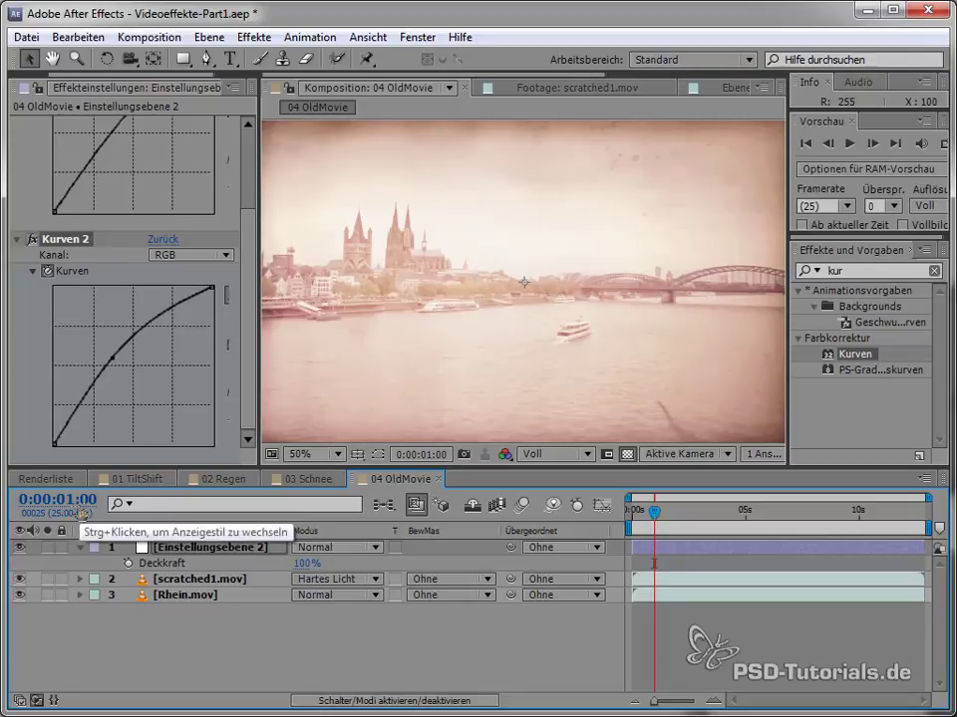
left_click(62, 516)
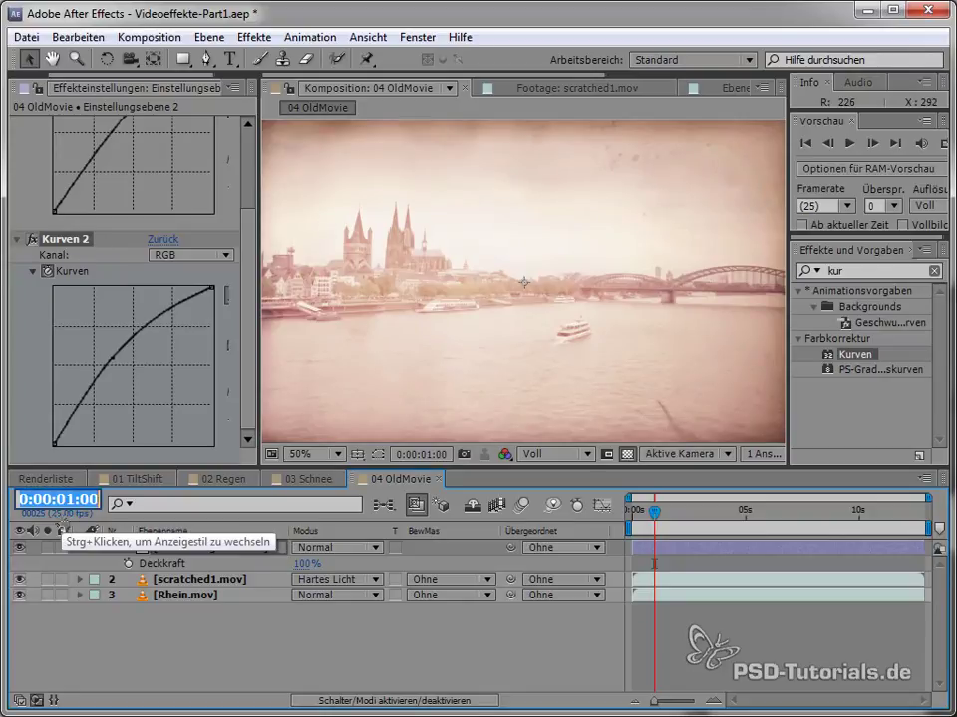
type("100")
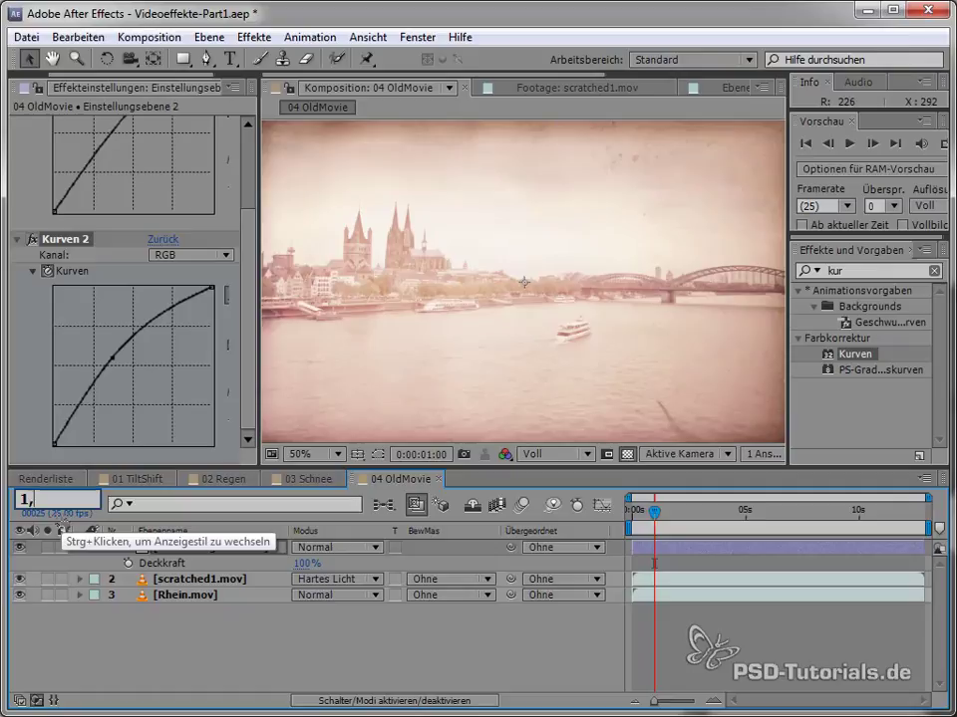
key("Return")
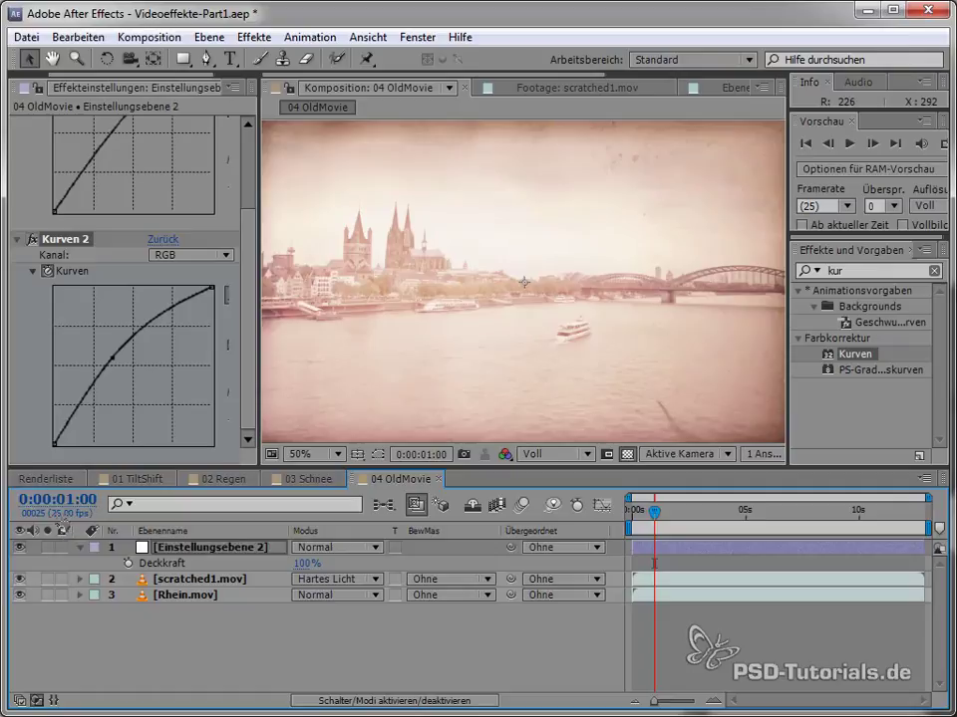
- Keyframe Kurven 2 at one second, reset its curve straight at frame 0, and scrub to preview
key("u")
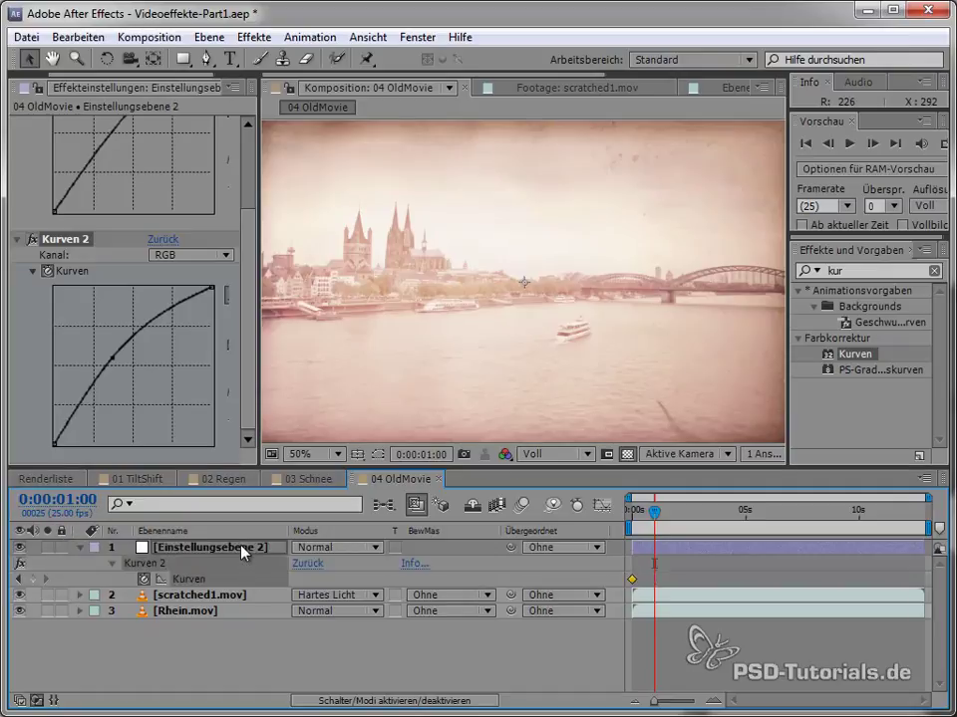
left_click(33, 579)
left_click(631, 511)
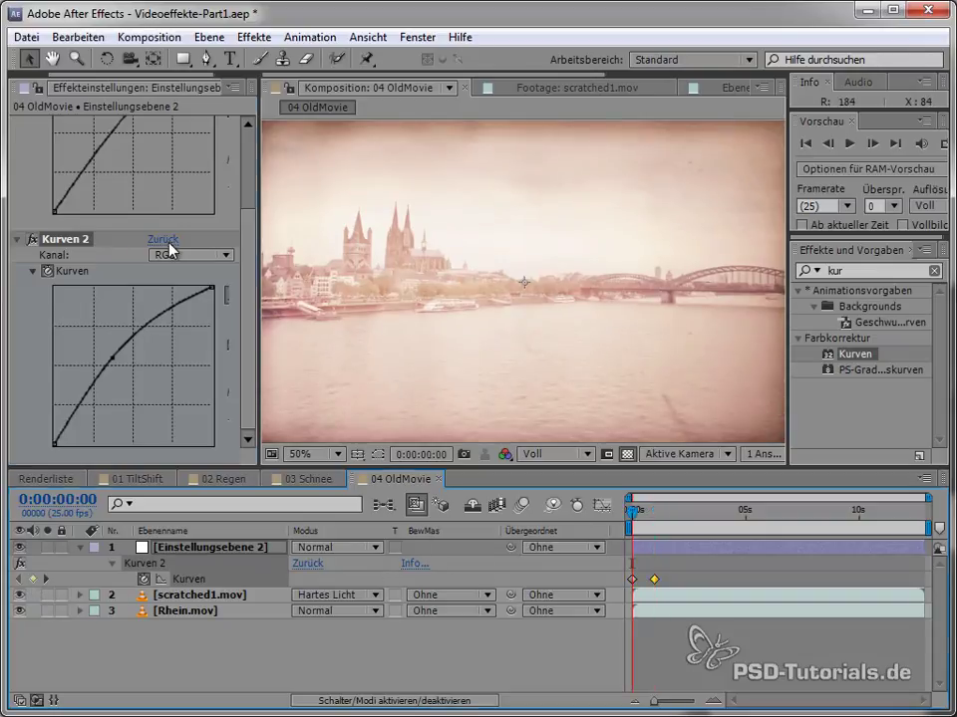
left_click(165, 240)
left_click(637, 561)
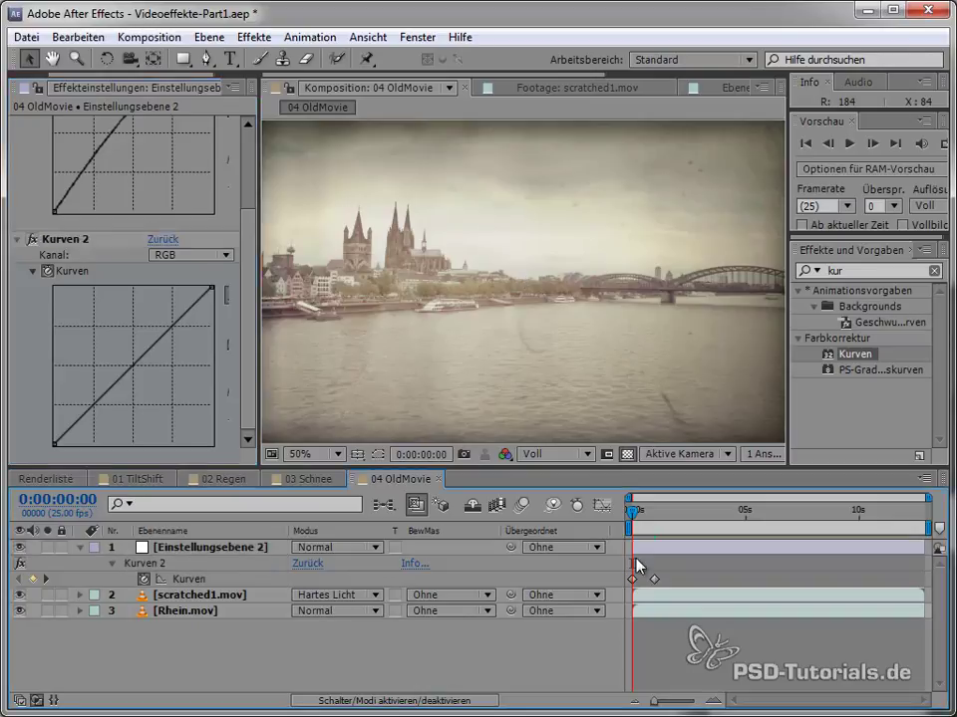
mouse_move(635, 512)
left_mouse_down()
mouse_move(649, 512)
mouse_move(636, 521)
mouse_move(654, 525)
left_mouse_up()
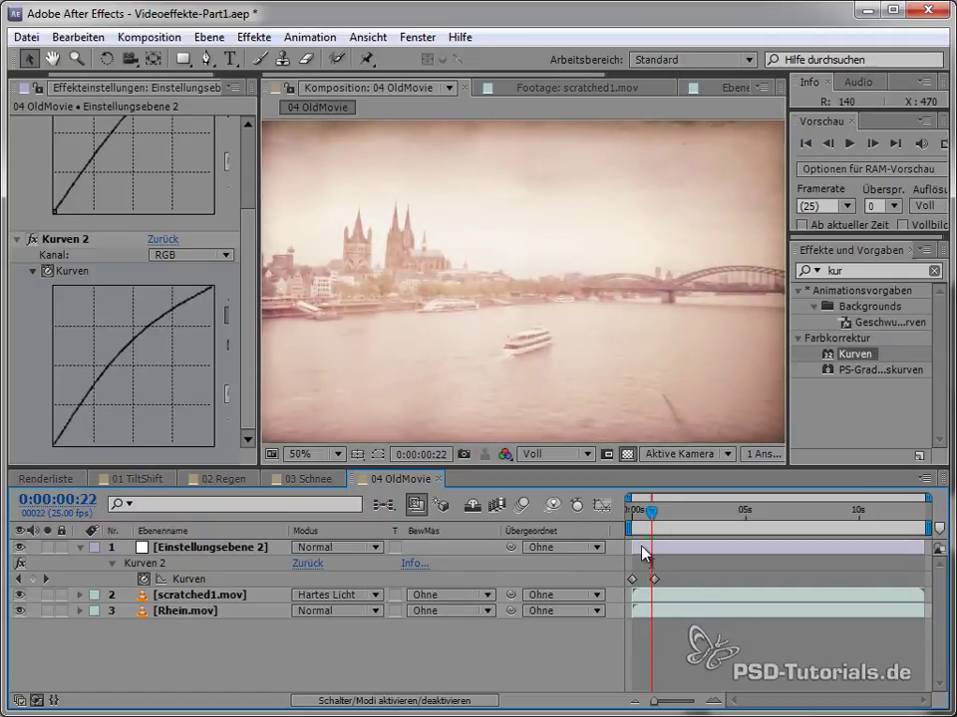
- Apply a slider control found with 'schiebere' to the adjustment layer and rename it BLOOM IT
left_click(859, 270)
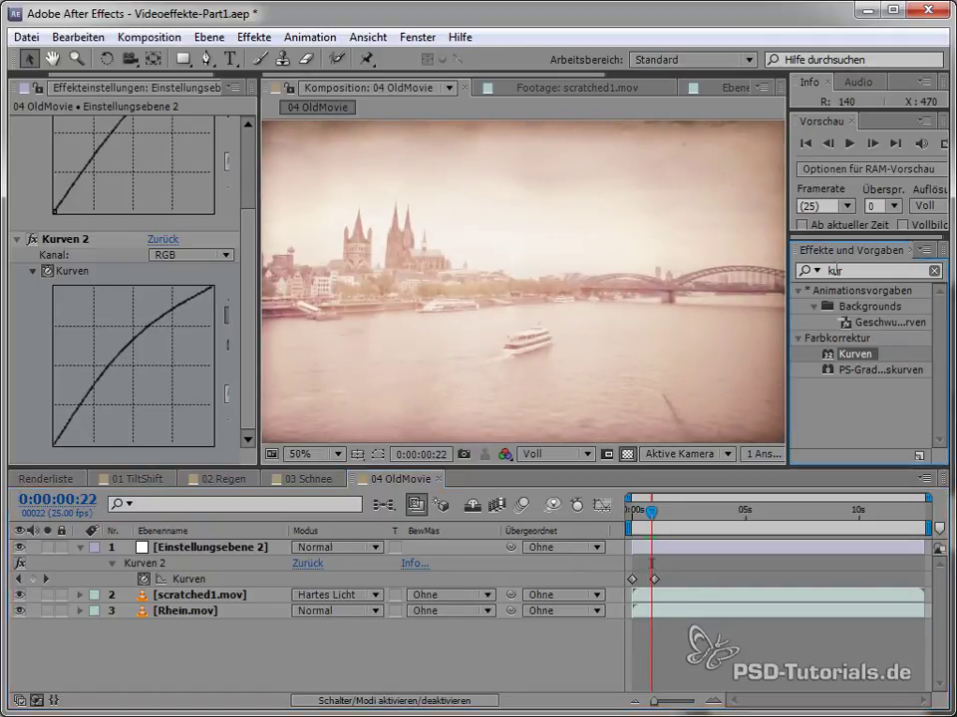
type("schie")
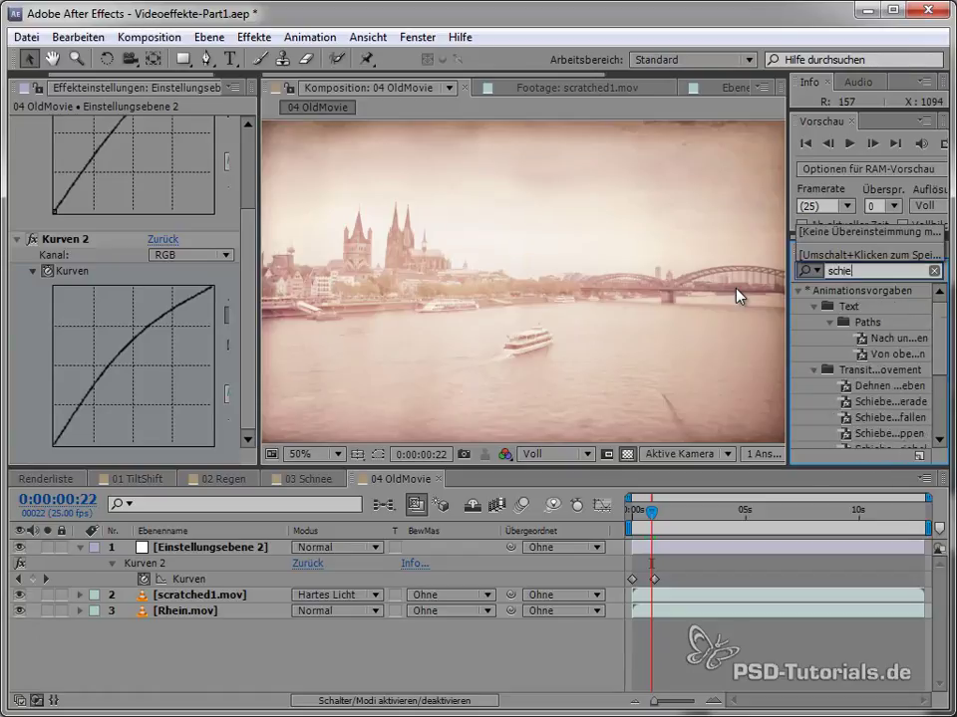
type("bere")
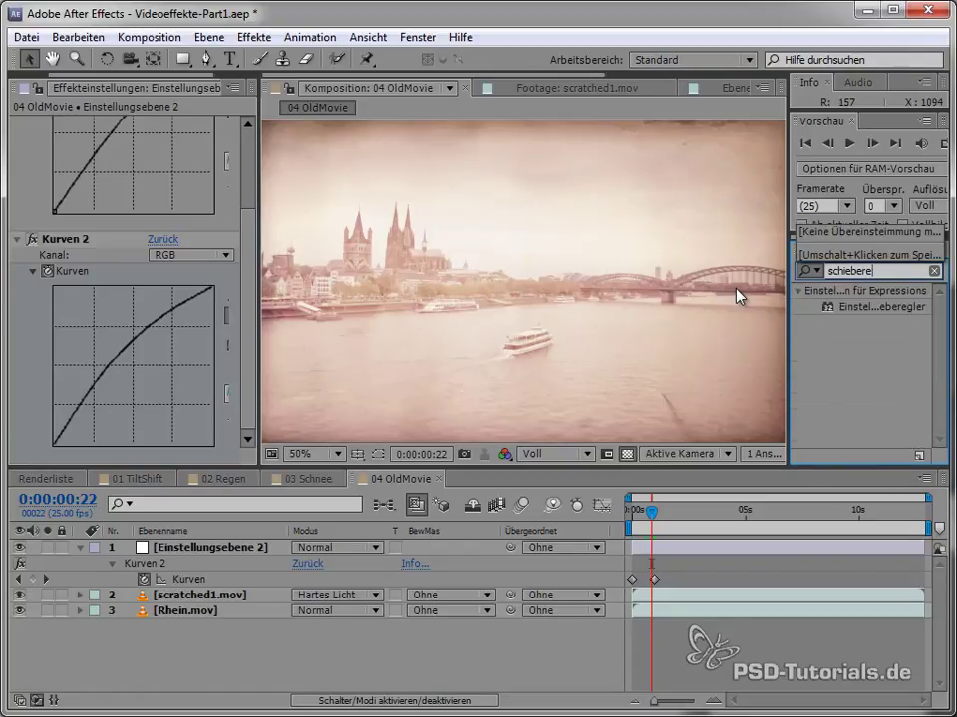
left_click_drag(835, 306, 441, 366)
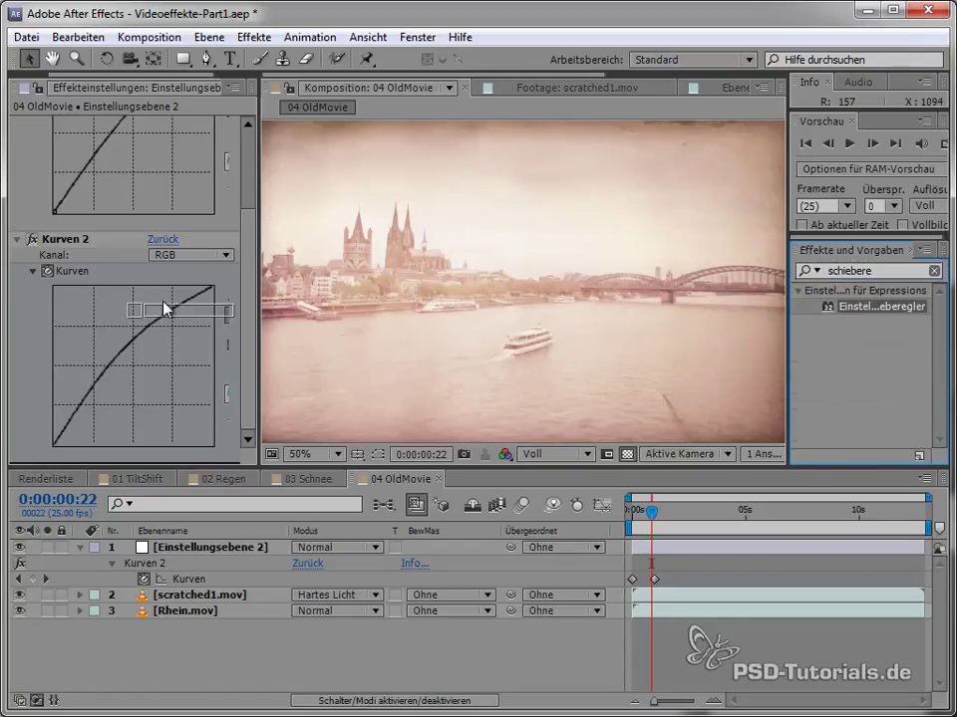
key("Return")
type("Bl")
key("BackSpace")
type("LOOM IT")
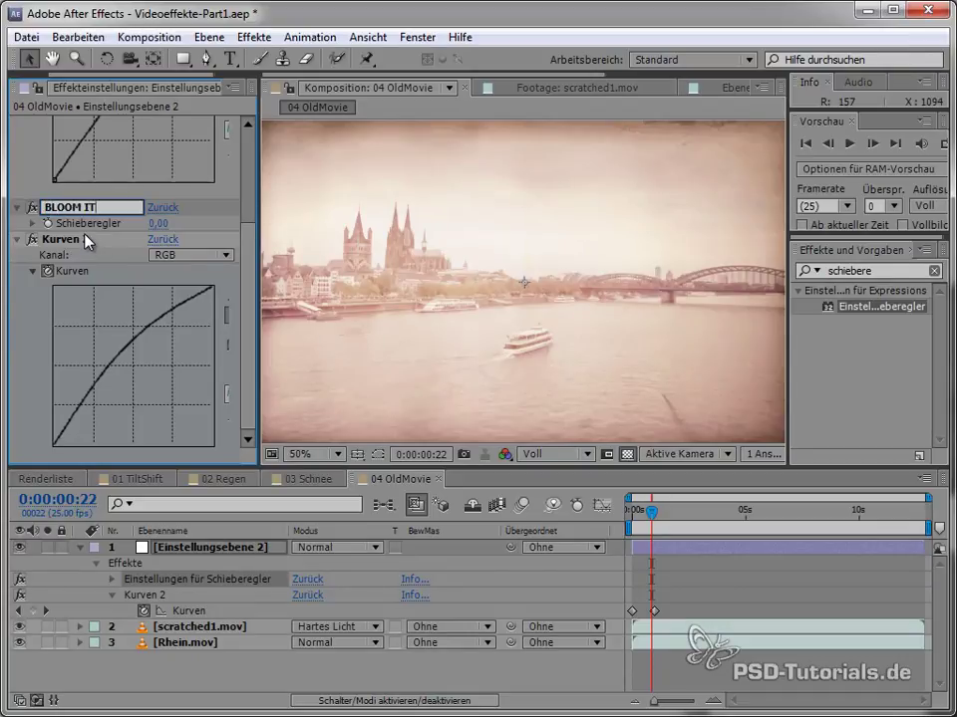
key("Return")
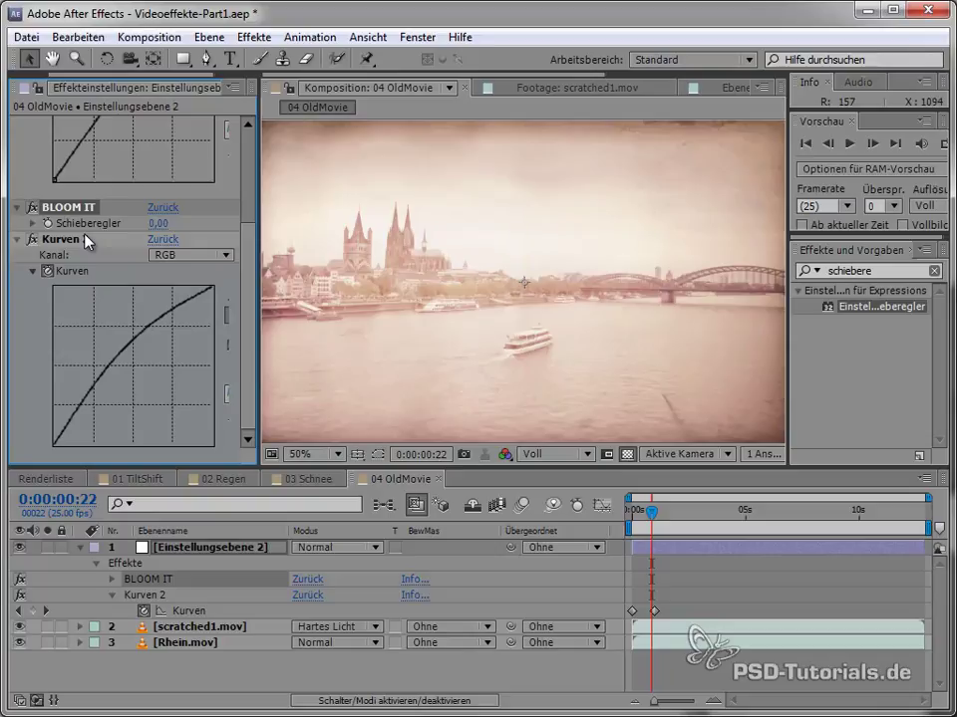
- Give Kurven 2 a valueAtTime expression driven by the BLOOM IT slider divided by 100, then preview
left_click(143, 609, "alt")
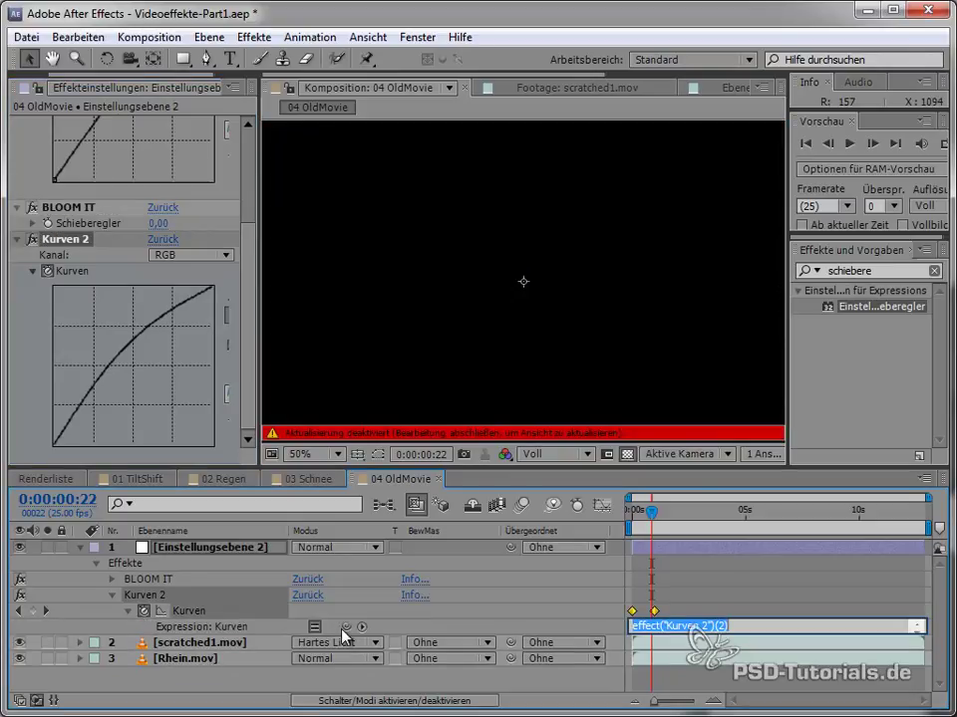
left_click_drag(345, 630, 242, 617)
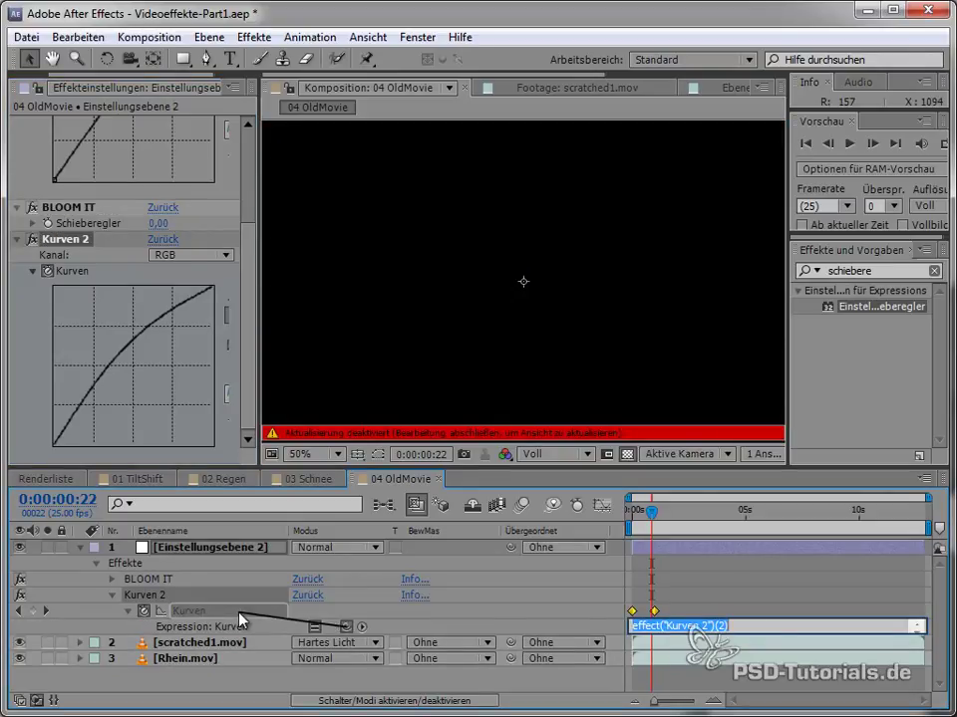
type(".valueAtTime(")
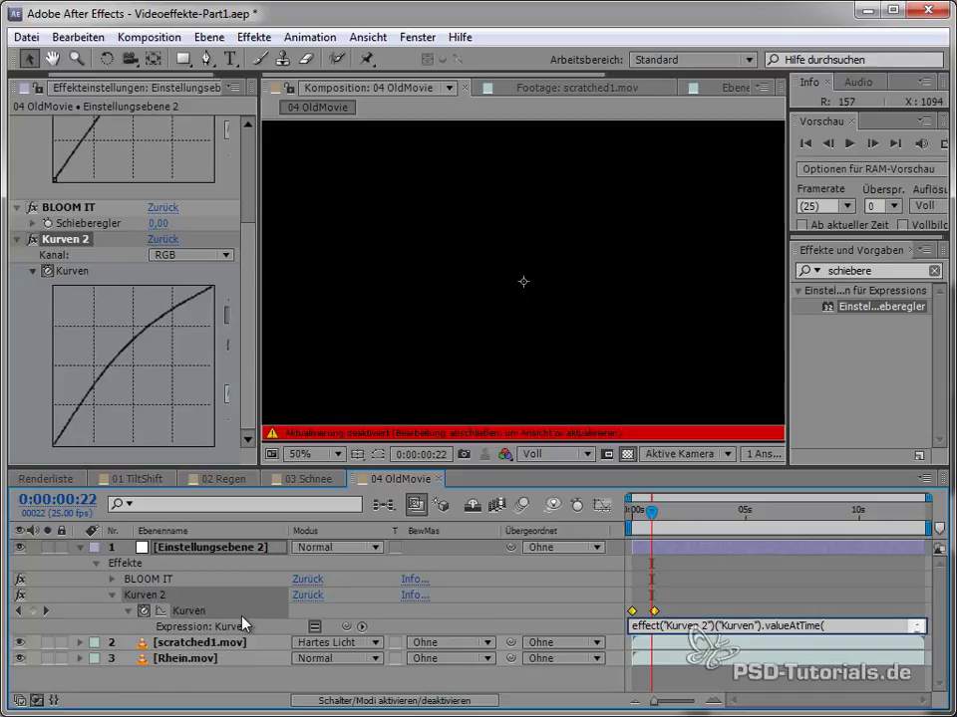
mouse_move(346, 626)
left_mouse_down()
mouse_move(137, 231)
mouse_move(108, 230)
left_mouse_up()
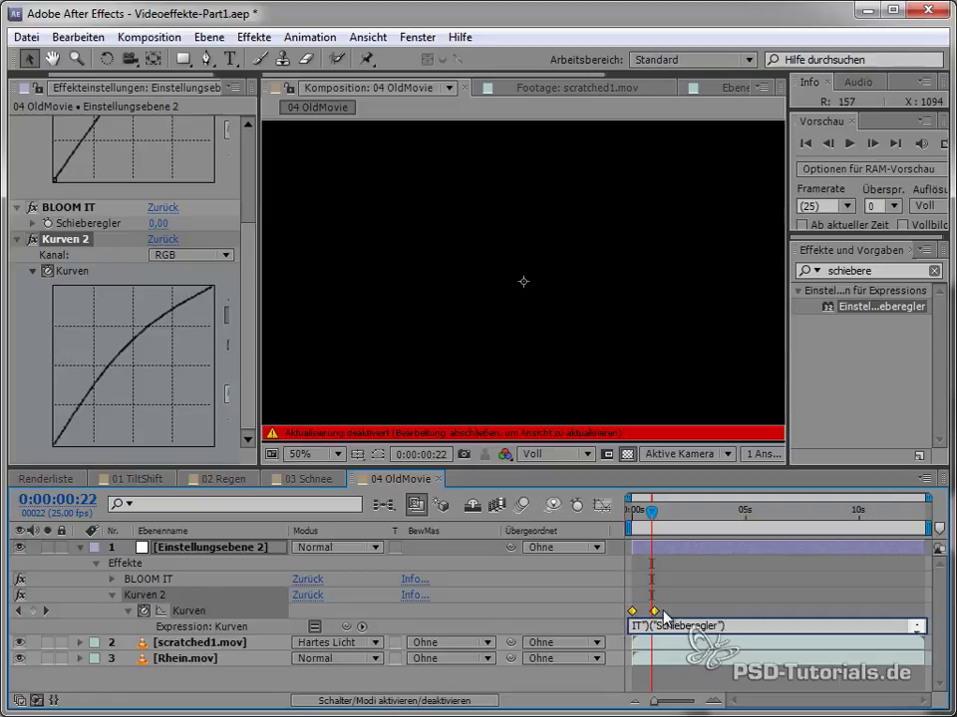
type("/100)")
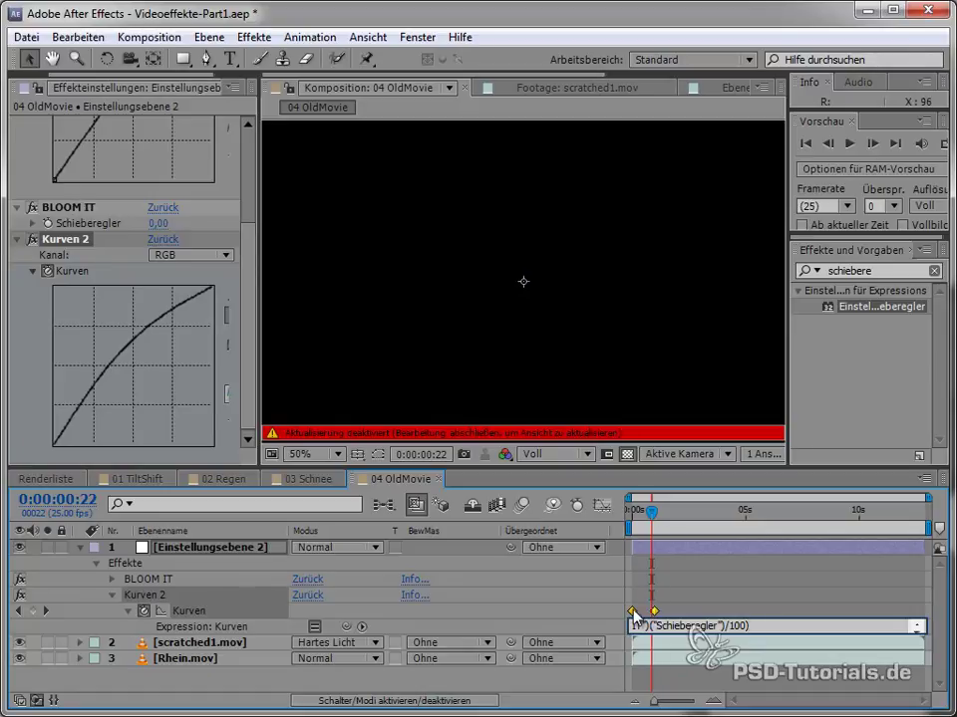
left_click(330, 392)
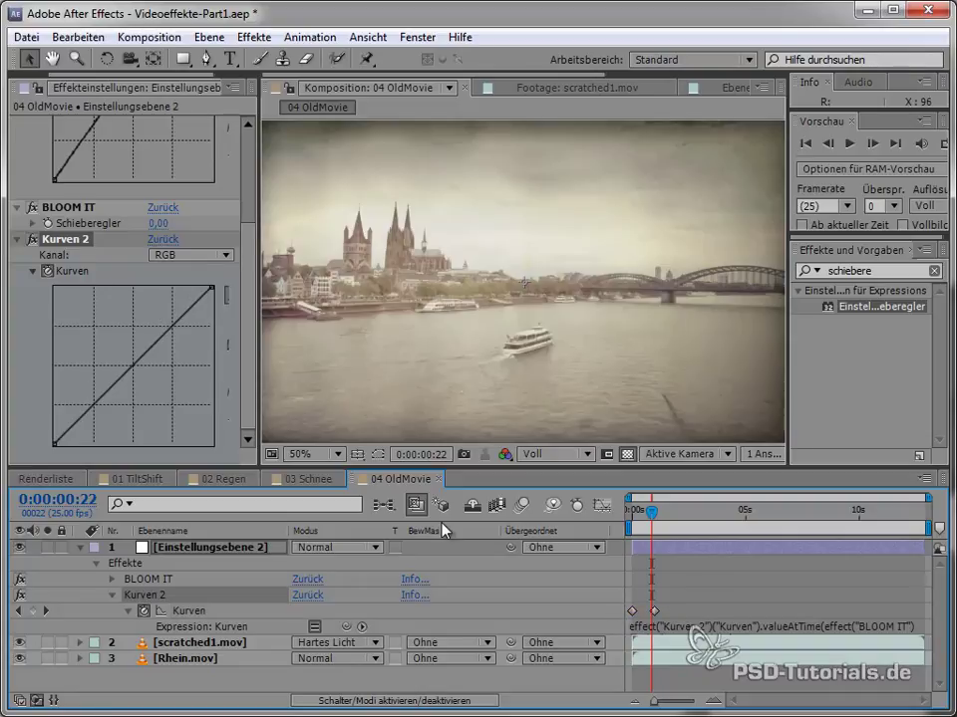
key("space")
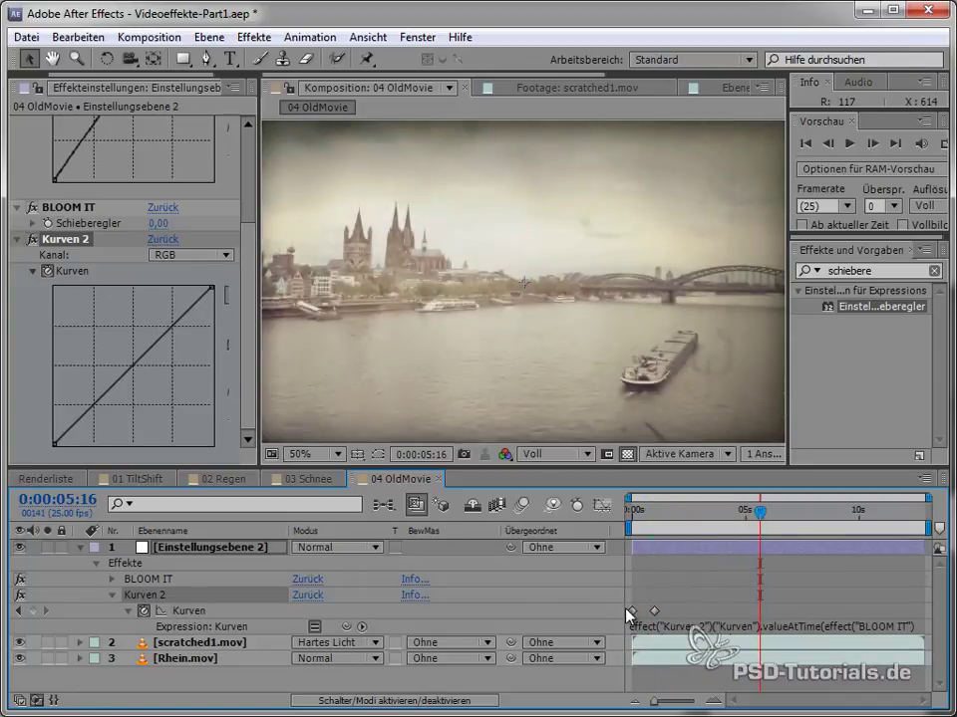
left_click_drag(152, 223, 199, 223)
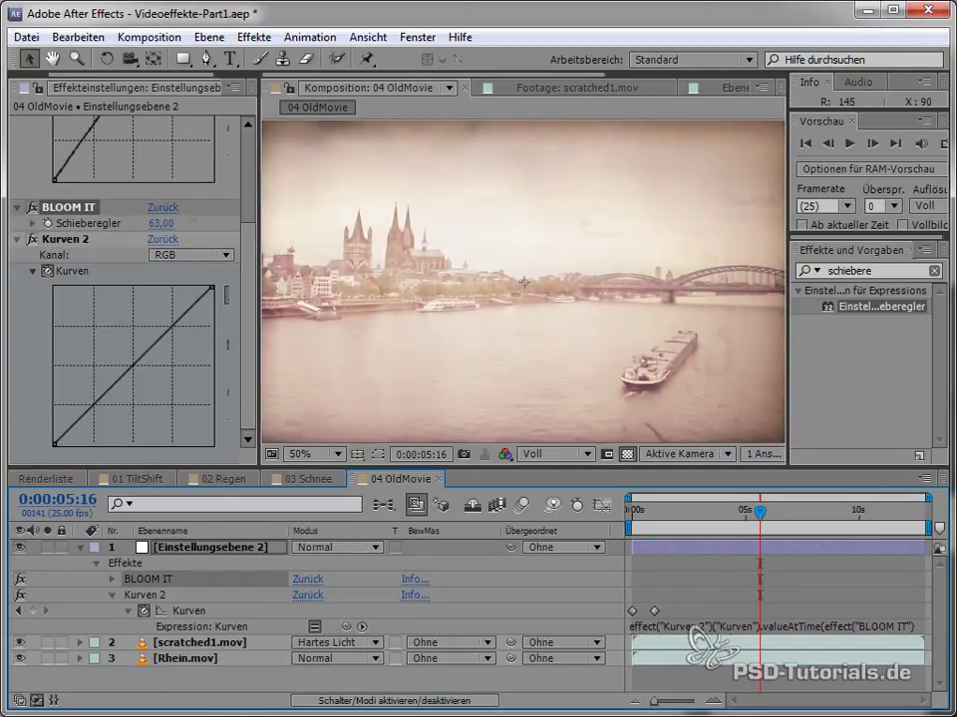
left_click_drag(199, 223, 140, 223)
left_click_drag(163, 223, 149, 223)
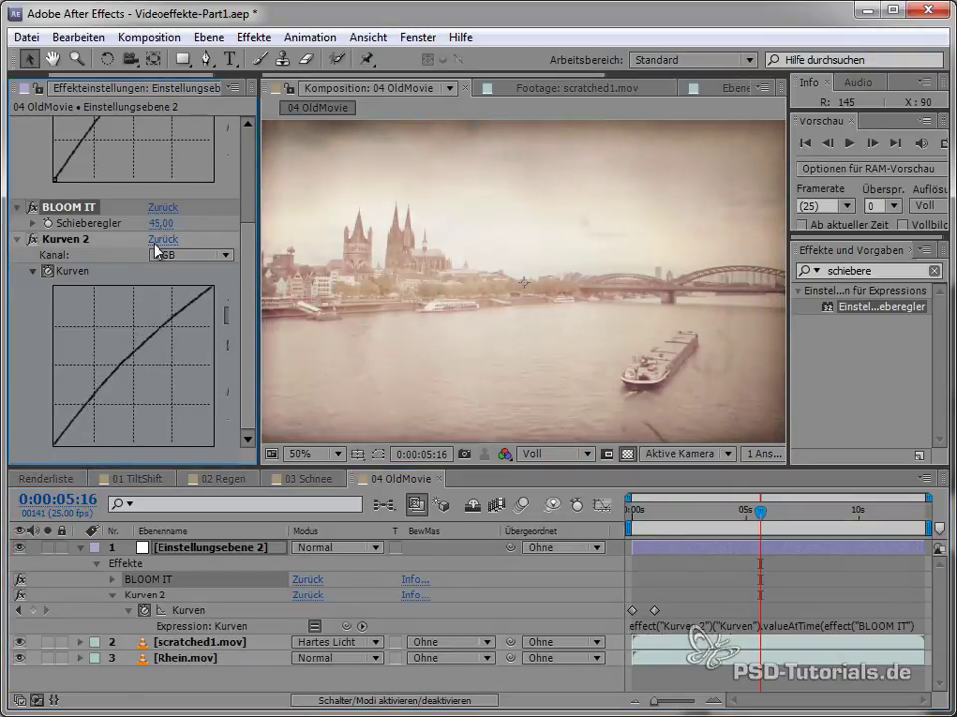
left_click_drag(161, 223, 192, 229)
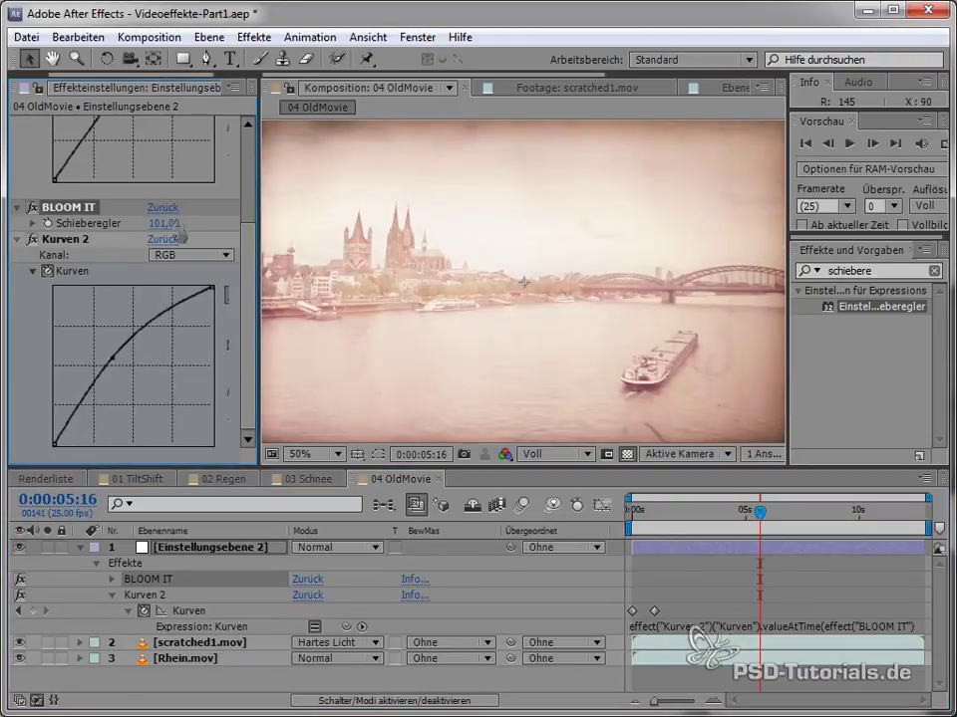
left_click(189, 255)
left_click(195, 294)
left_click(190, 255)
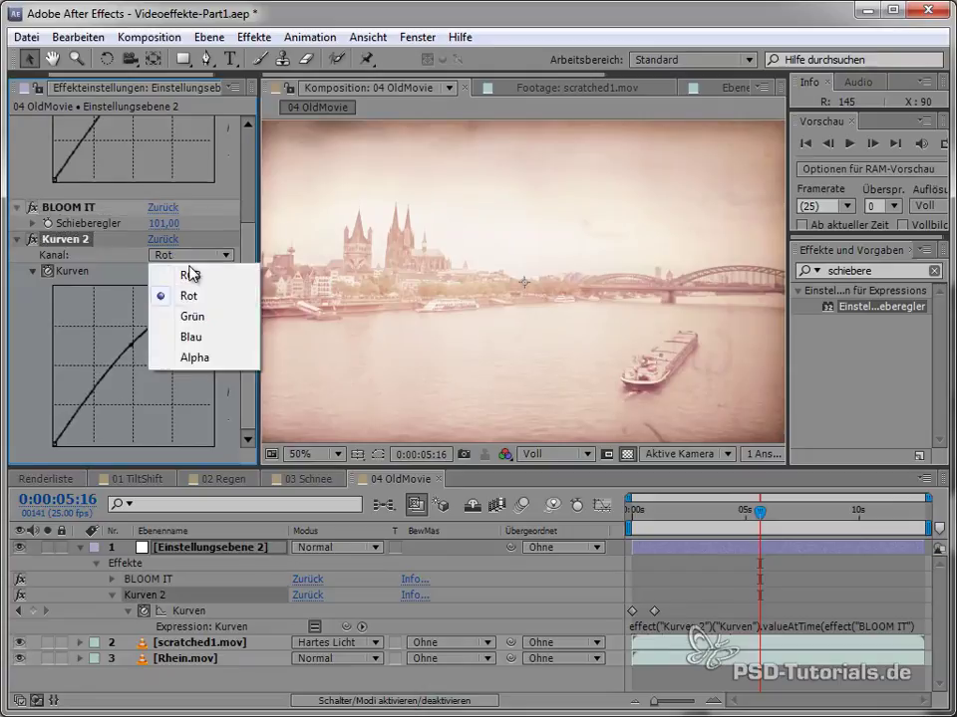
left_click(187, 273)
left_click(100, 206)
mouse_move(155, 223)
left_mouse_down()
mouse_move(139, 223)
mouse_move(165, 237)
left_mouse_up()
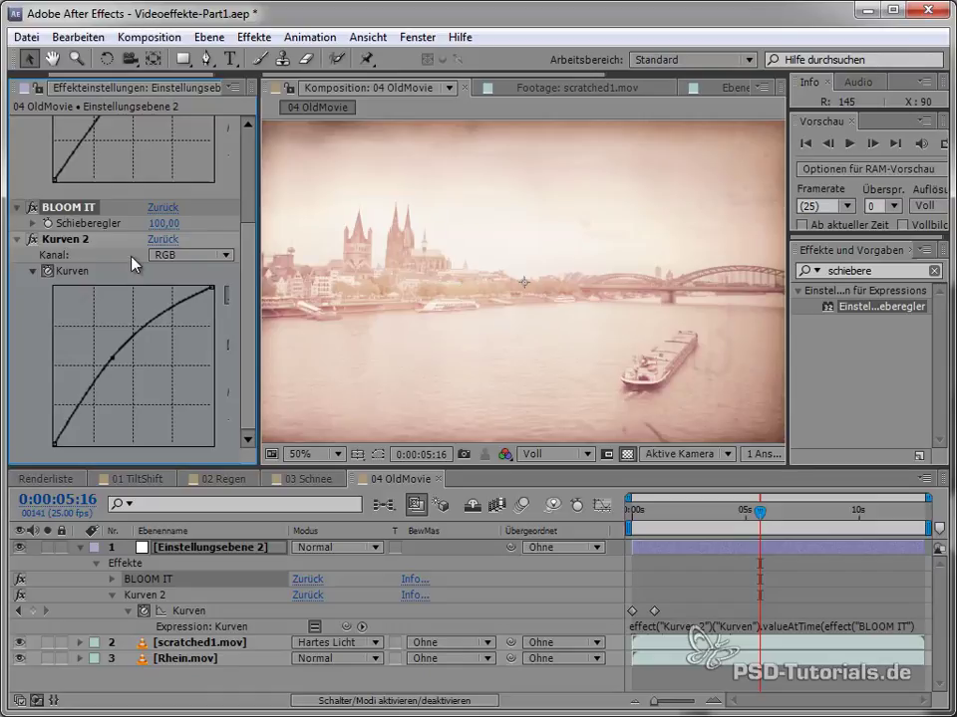
left_click(162, 223)
type("0")
key("Return")
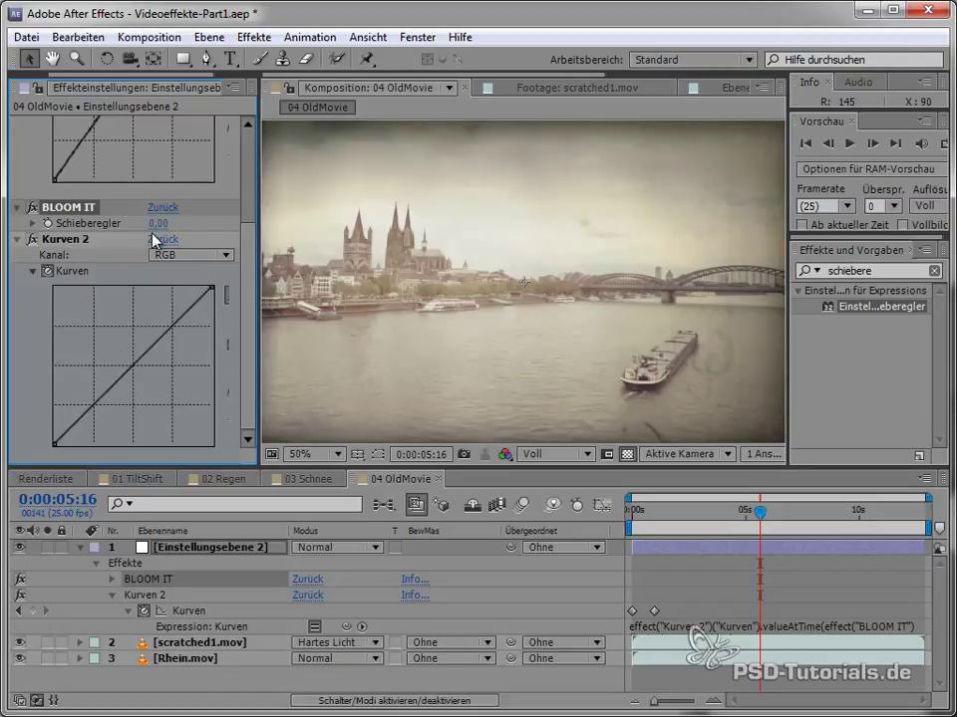
- Give the BLOOM IT Slider Control the expression wiggle(5,50), then move the time indicator to about one second
left_click(46, 223, "alt")
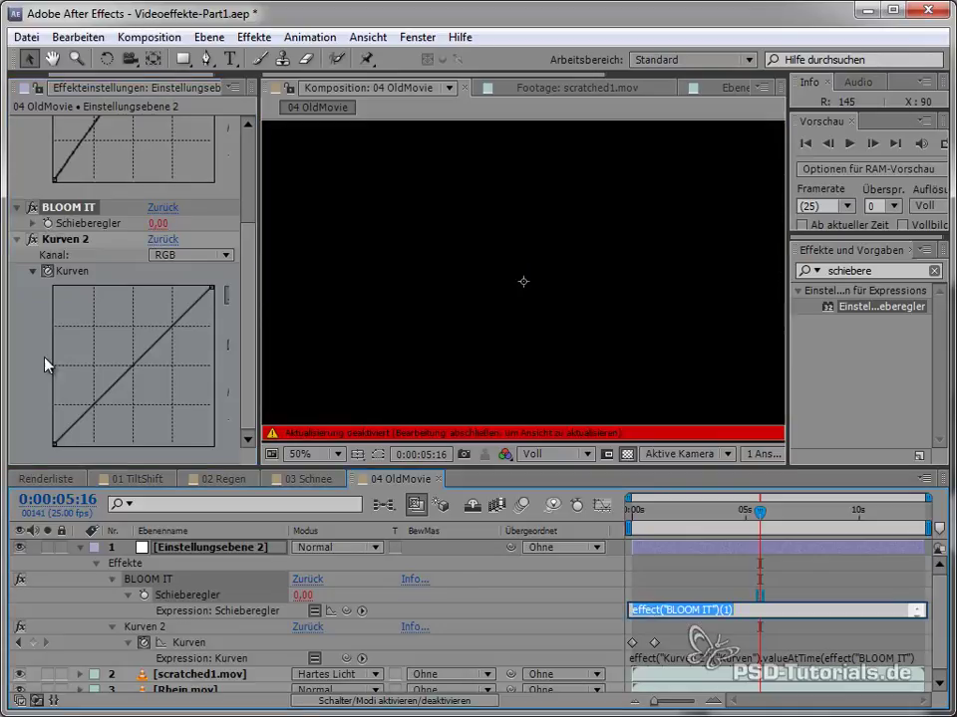
type("wiggle(")
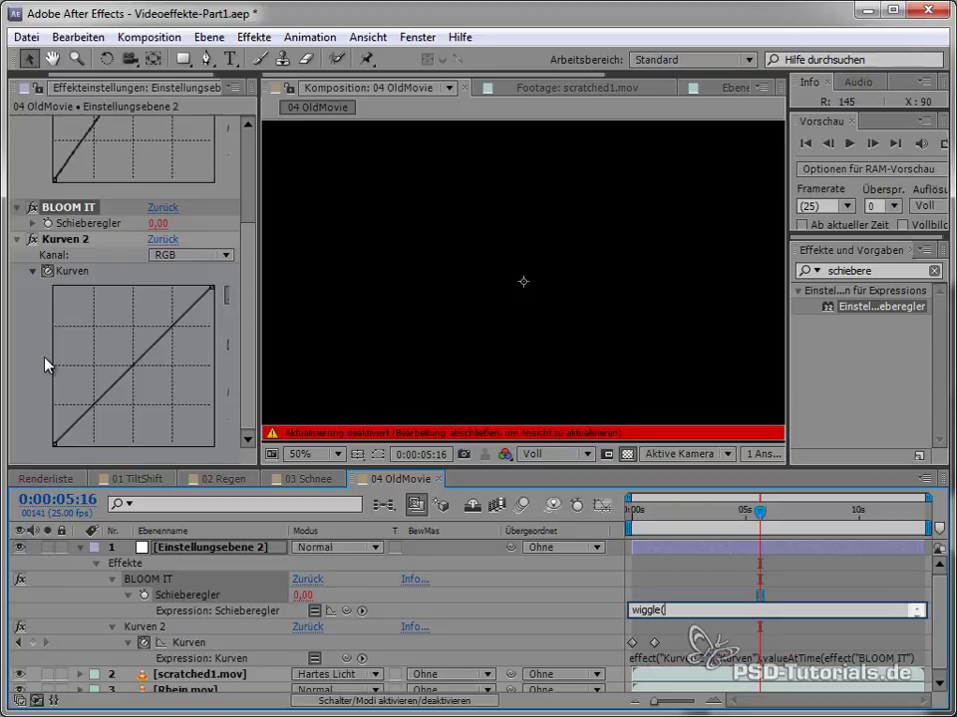
type("5")
type(",")
type("50)")
left_click(547, 594)
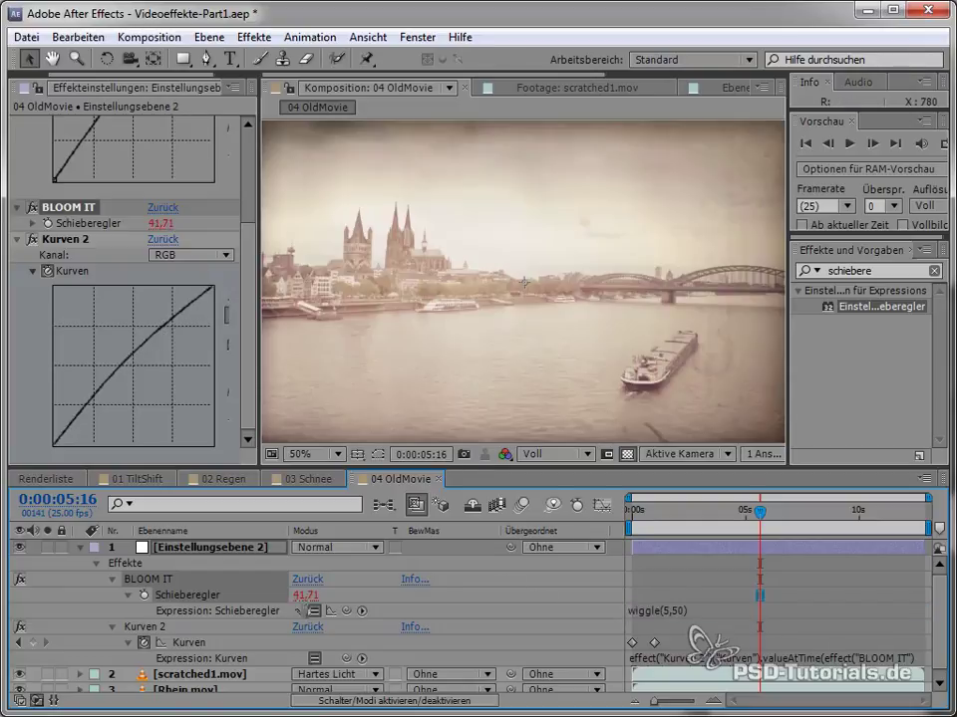
left_click(662, 512)
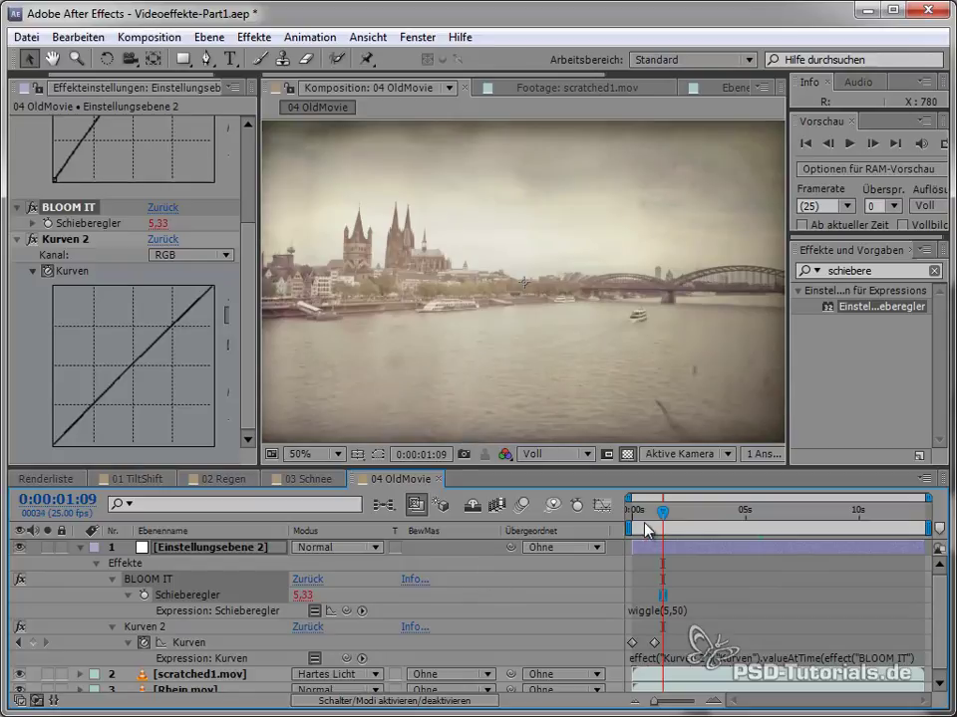
left_click(635, 512)
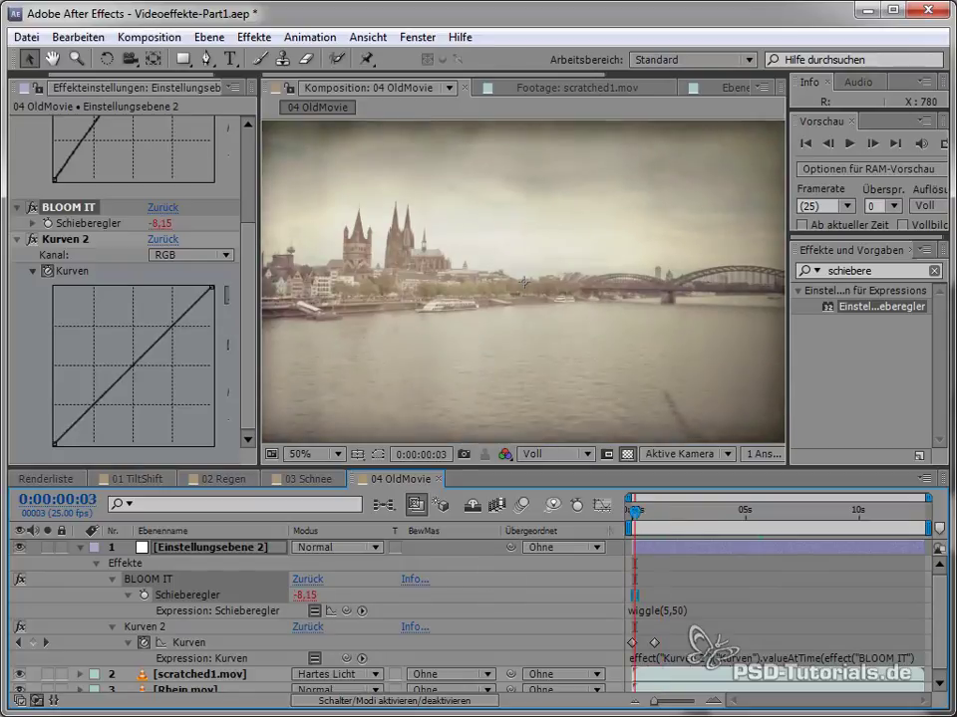
left_click_drag(635, 513, 649, 522)
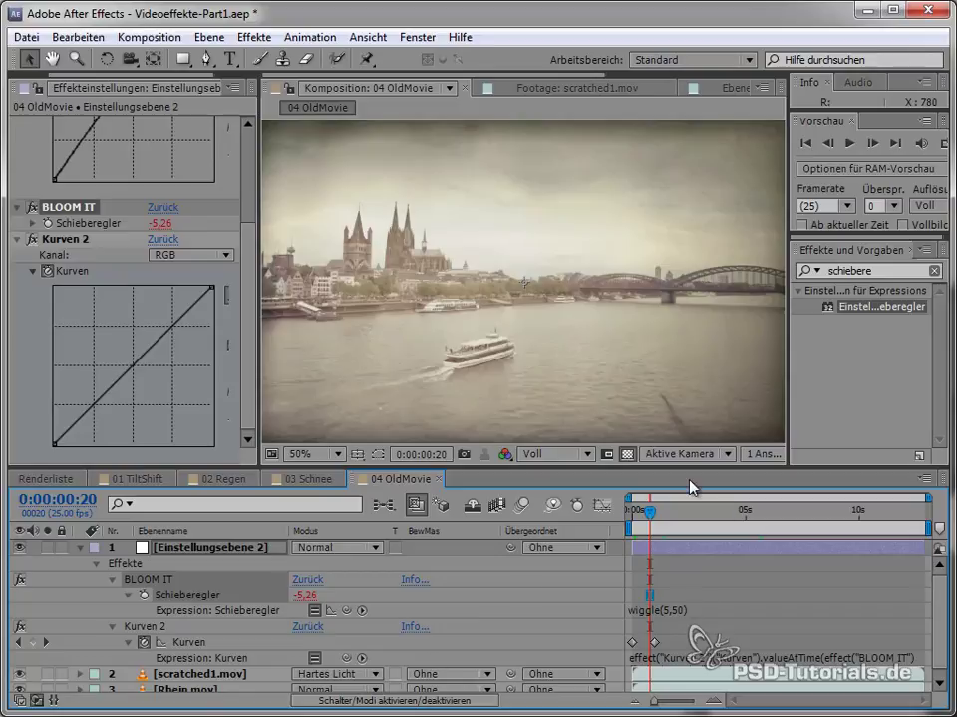
mouse_move(673, 523)
left_mouse_down()
mouse_move(842, 525)
mouse_move(809, 526)
left_mouse_up()
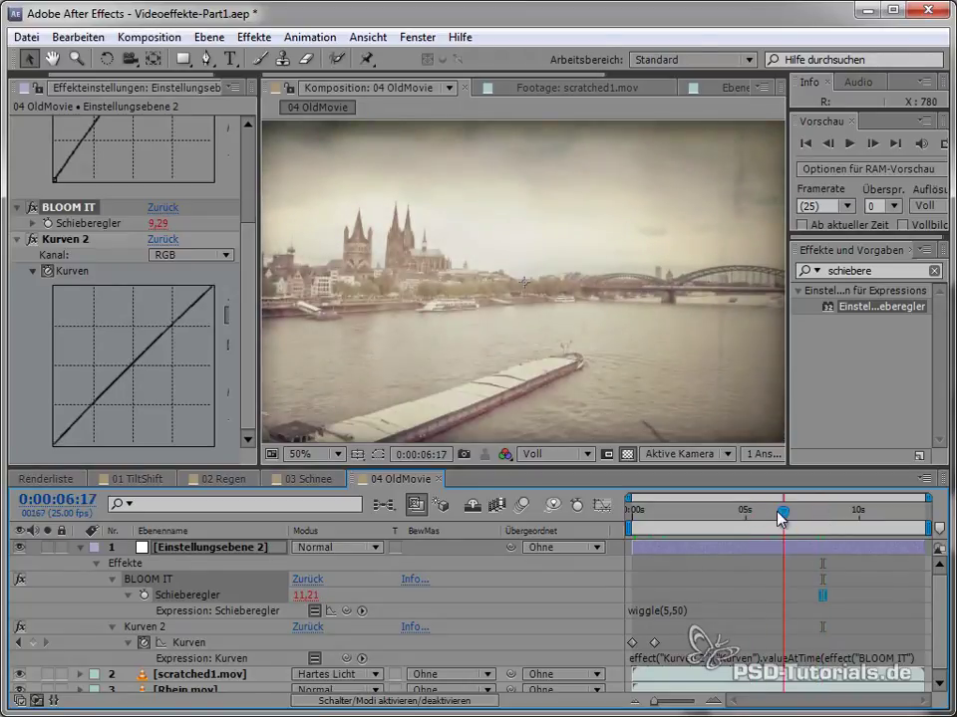
left_click_drag(809, 526, 736, 518)
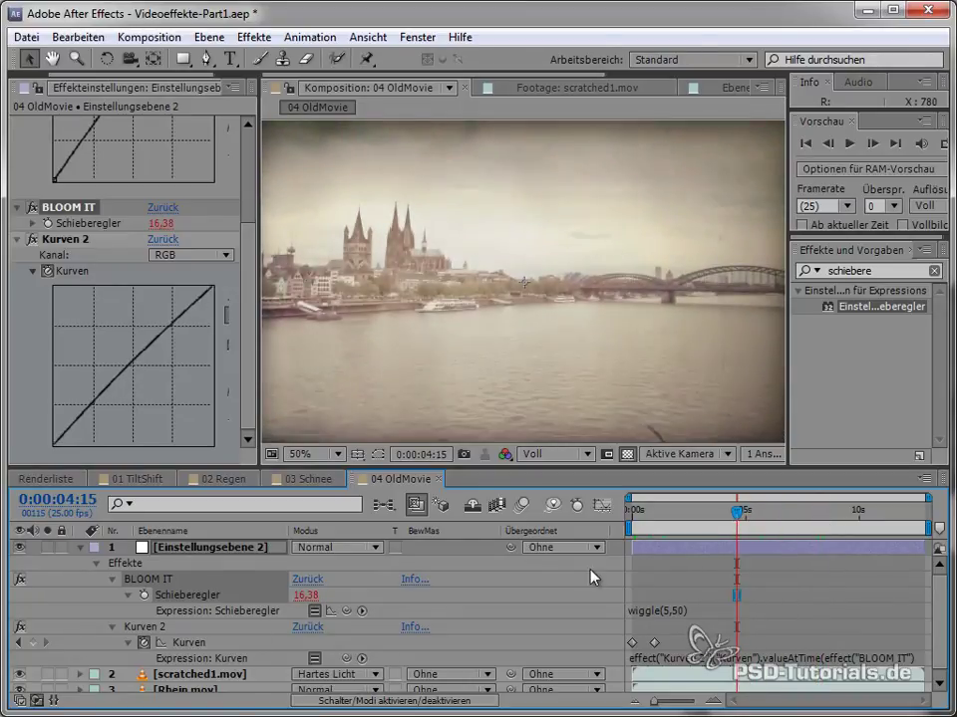
mouse_move(715, 511)
left_mouse_down()
mouse_move(690, 523)
mouse_move(767, 526)
mouse_move(798, 514)
left_mouse_up()
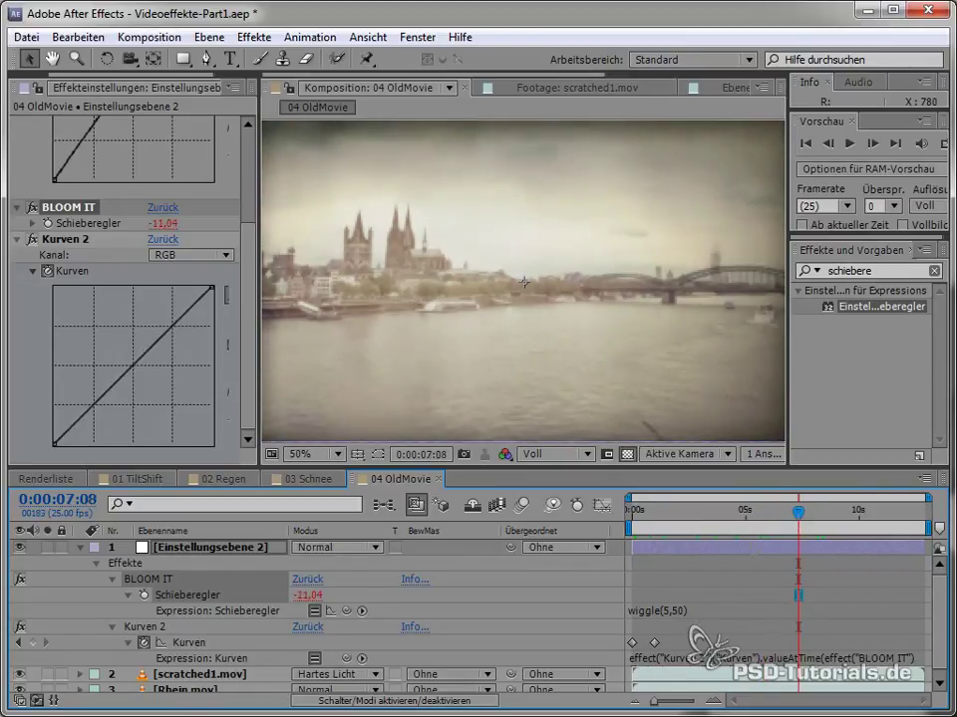